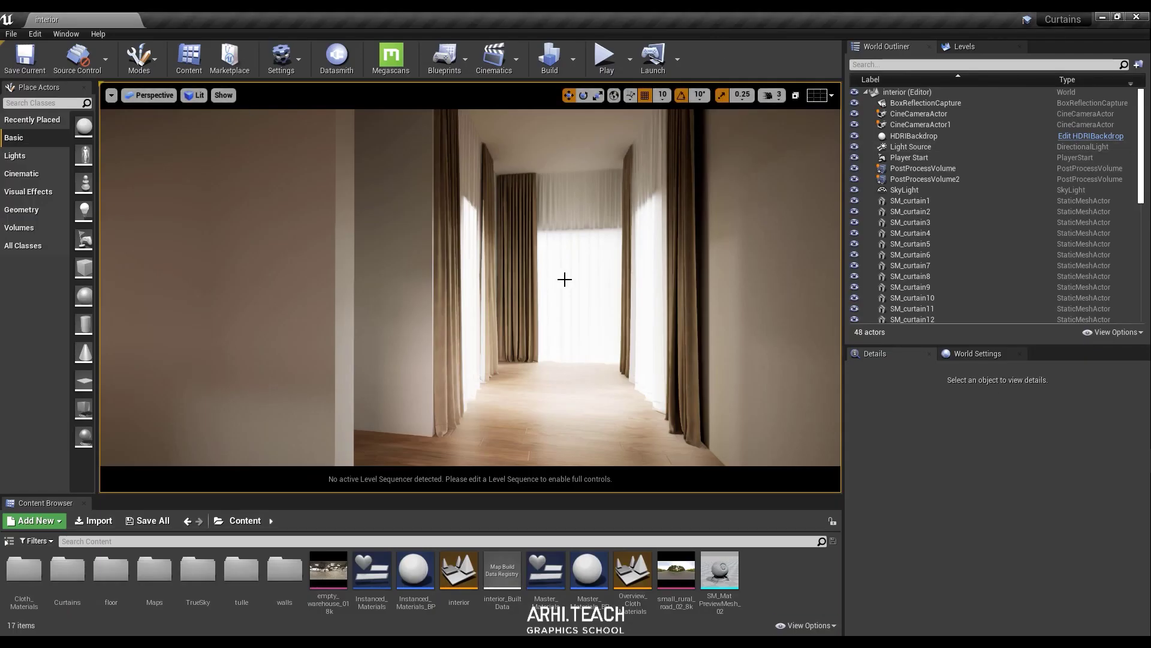
- Examine the curtains and translucent tulle at the windows throughout the interior scene, from close up and from a distance
{"action": "right_click_drag", "start_coordinate": [556, 269], "coordinate": [819, 225]}
{"action": "right_click_drag", "start_coordinate": [519, 186], "coordinate": [523, 180]}
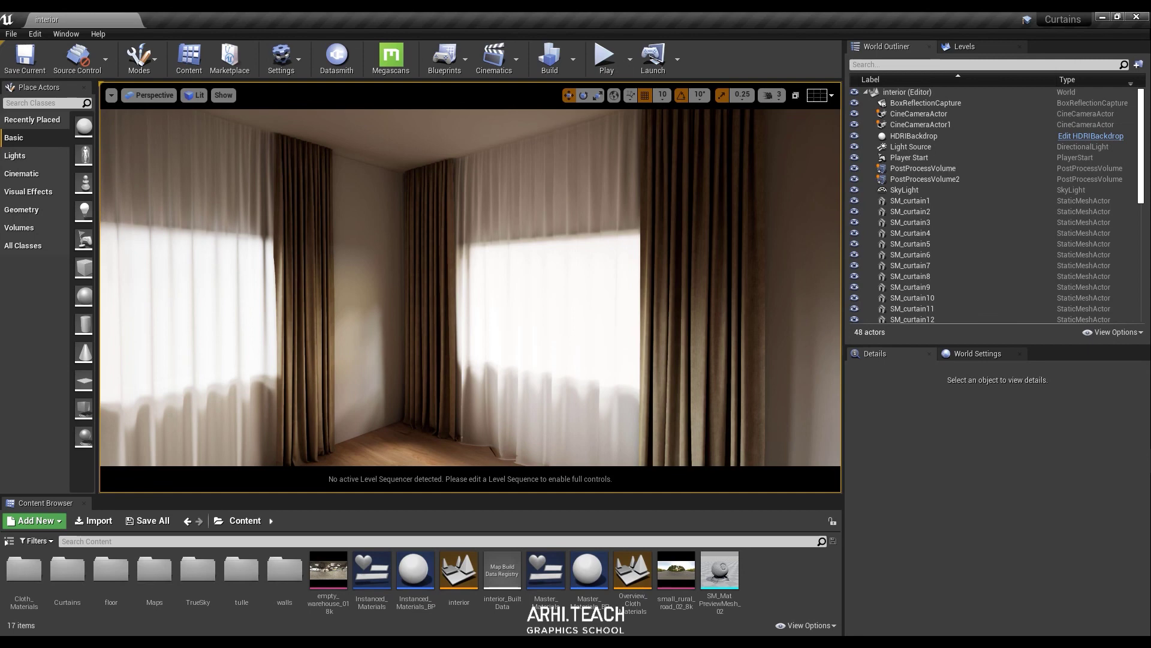
{"action": "right_click_drag", "start_coordinate": [469, 287], "coordinate": [693, 280]}
{"action": "right_click_drag", "start_coordinate": [496, 179], "coordinate": [444, 181]}
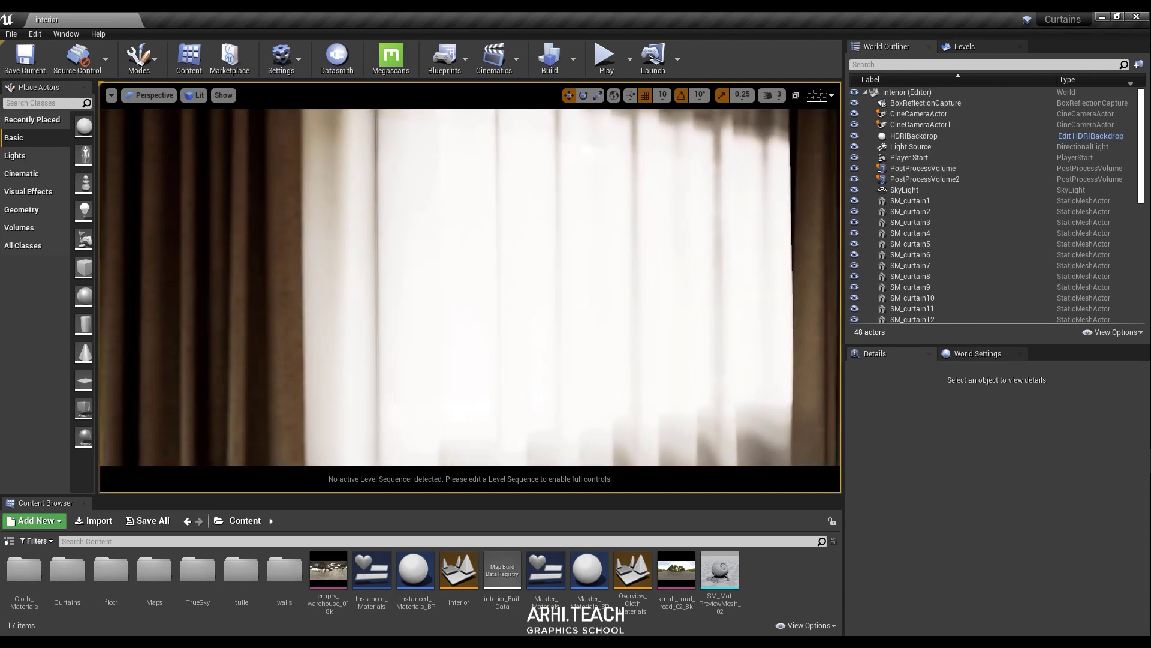
{"action": "right_click_drag", "start_coordinate": [470, 287], "coordinate": [353, 287]}
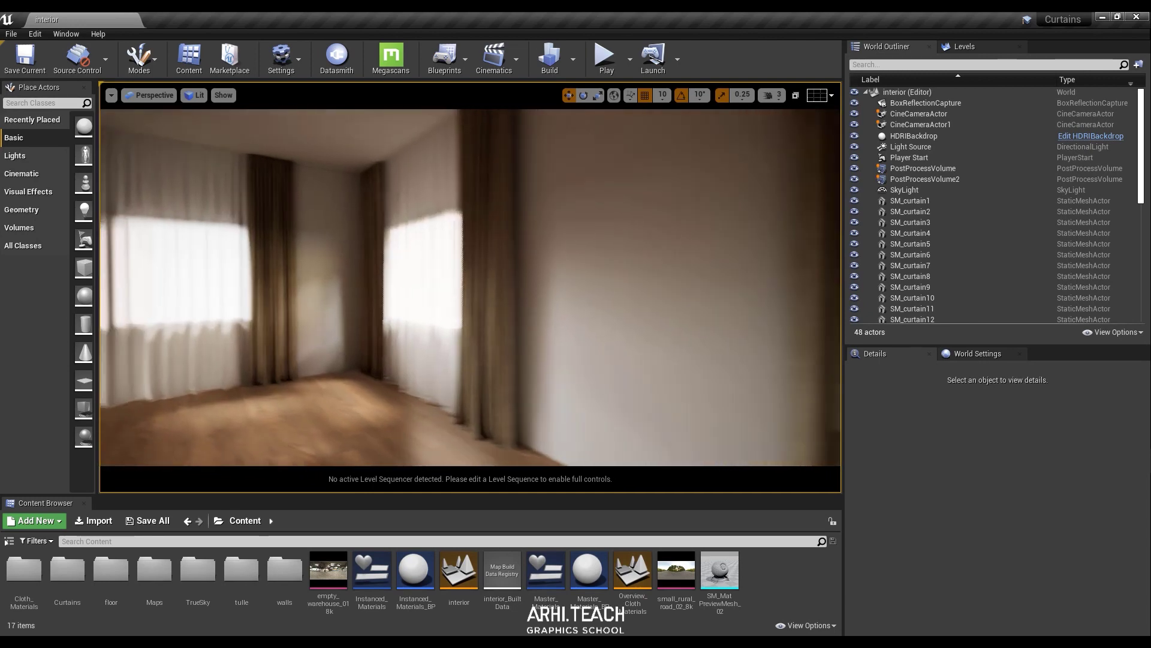
{"action": "right_click_drag", "start_coordinate": [473, 181], "coordinate": [459, 181]}
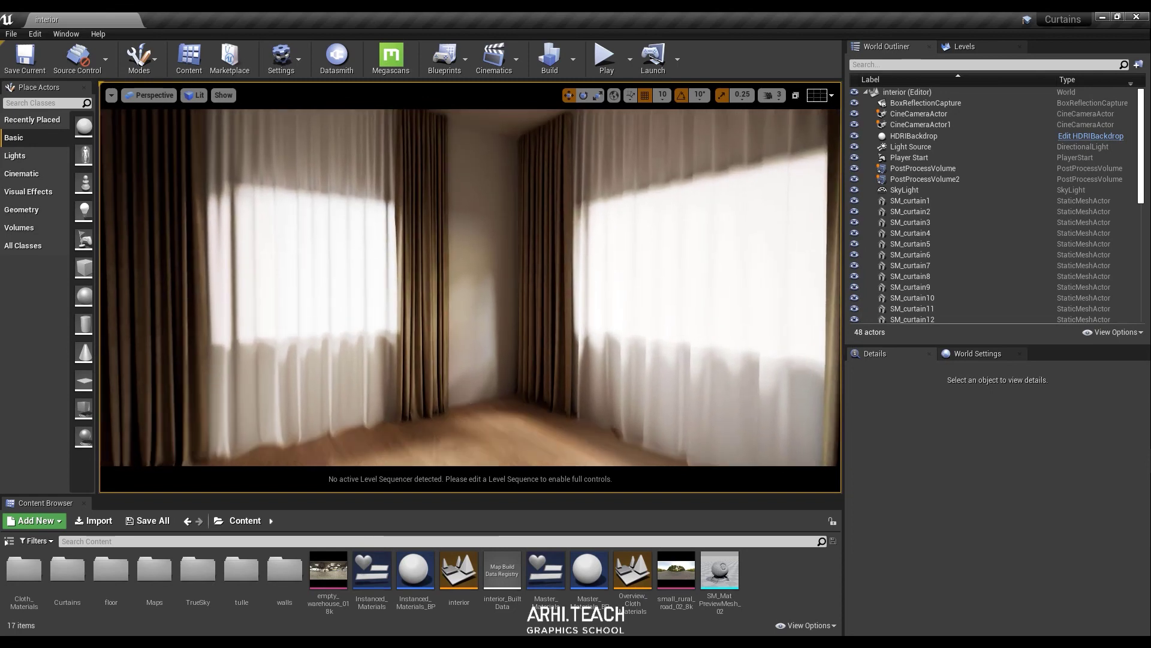
{"action": "mouse_move", "coordinate": [470, 287]}
{"action": "right_mouse_down"}
{"action": "mouse_move", "coordinate": [458, 311]}
{"action": "mouse_move", "coordinate": [468, 290]}
{"action": "right_mouse_up"}
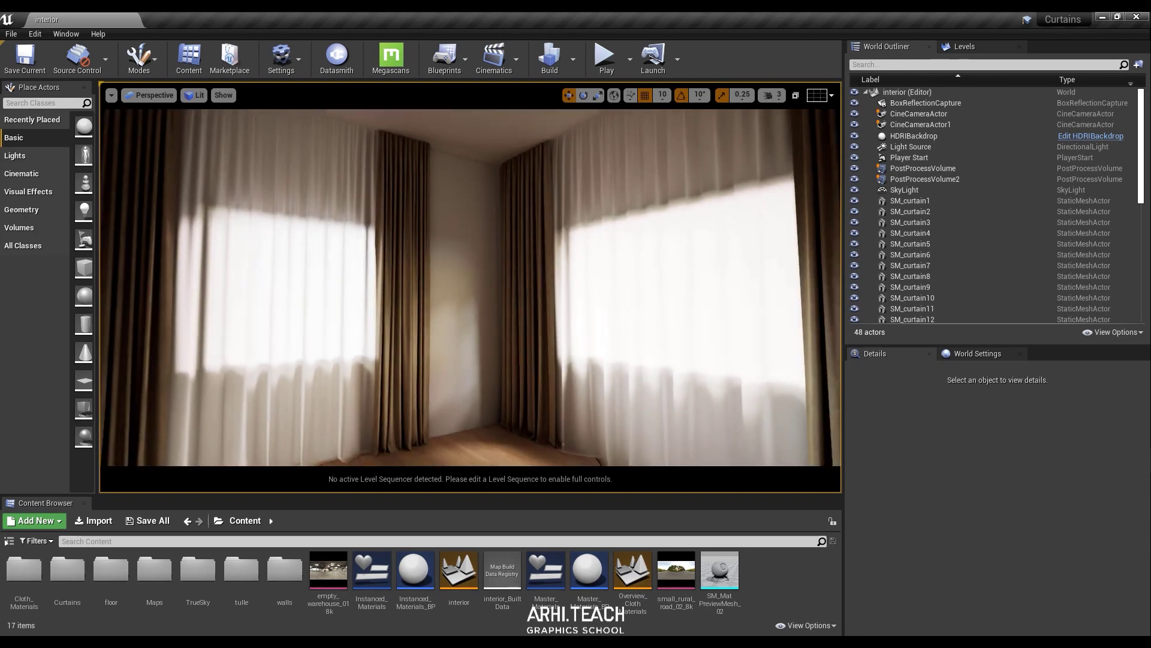
{"action": "right_click_drag", "start_coordinate": [470, 287], "coordinate": [470, 210]}
{"action": "key", "text": "s"}
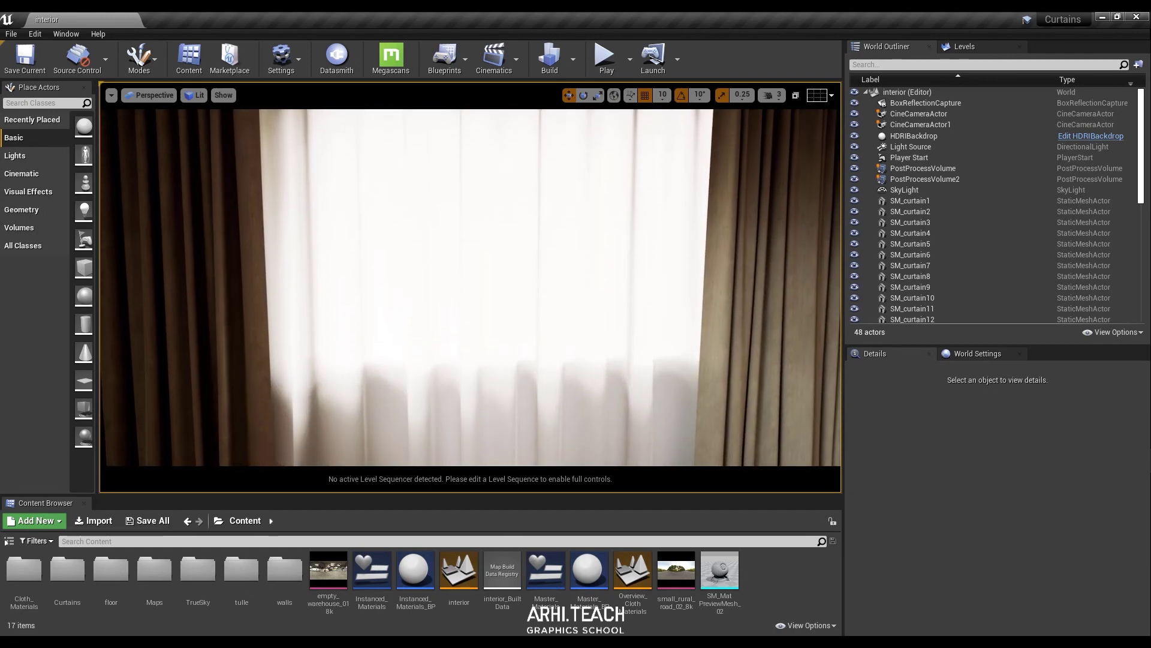
{"action": "right_click_drag", "start_coordinate": [470, 287], "coordinate": [578, 288]}
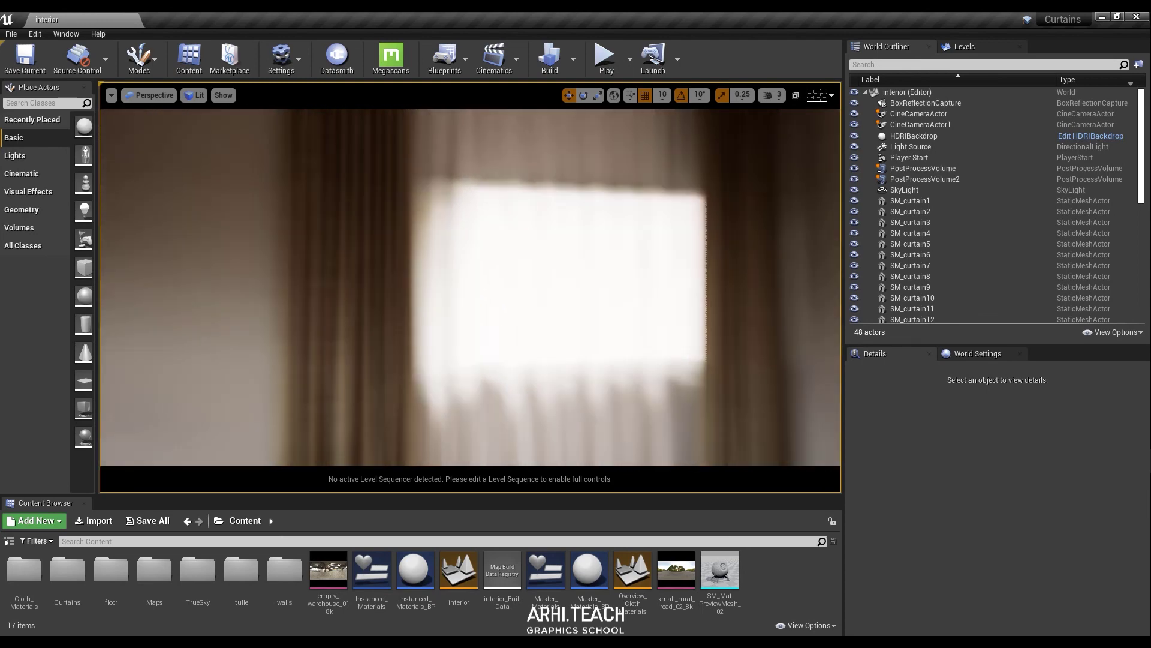
{"action": "right_click_drag", "start_coordinate": [470, 287], "coordinate": [560, 290]}
{"action": "key", "text": "w"}
{"action": "key", "text": "w"}
{"action": "key", "text": "s"}
{"action": "key", "text": "s"}
{"action": "key", "text": "s"}
{"action": "right_click_drag", "start_coordinate": [423, 197], "coordinate": [434, 187]}
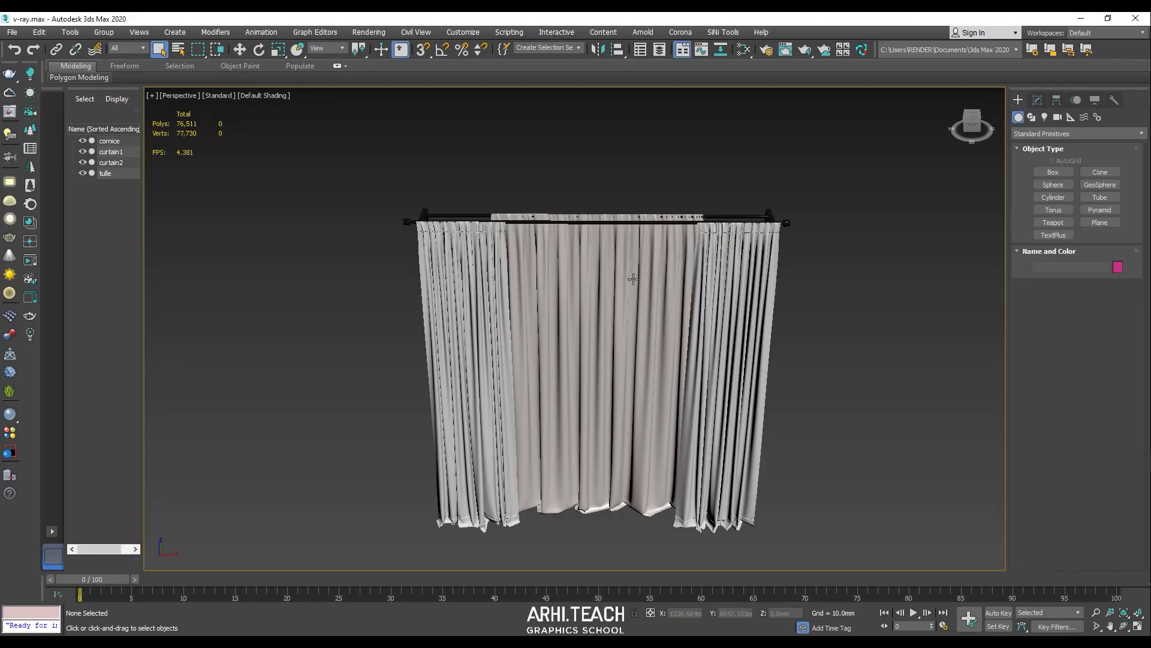
- Switch to 3ds Max and delete the cornice from the curtain model in v-ray.max
{"action": "left_click", "coordinate": [631, 279]}
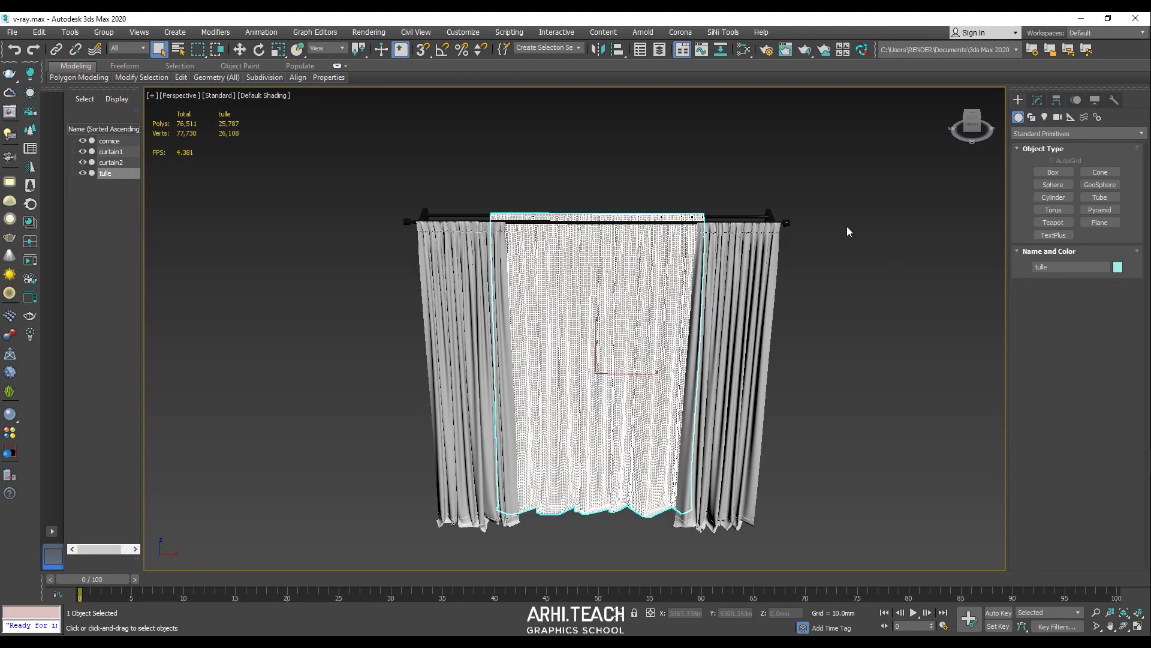
{"action": "left_click", "coordinate": [767, 218]}
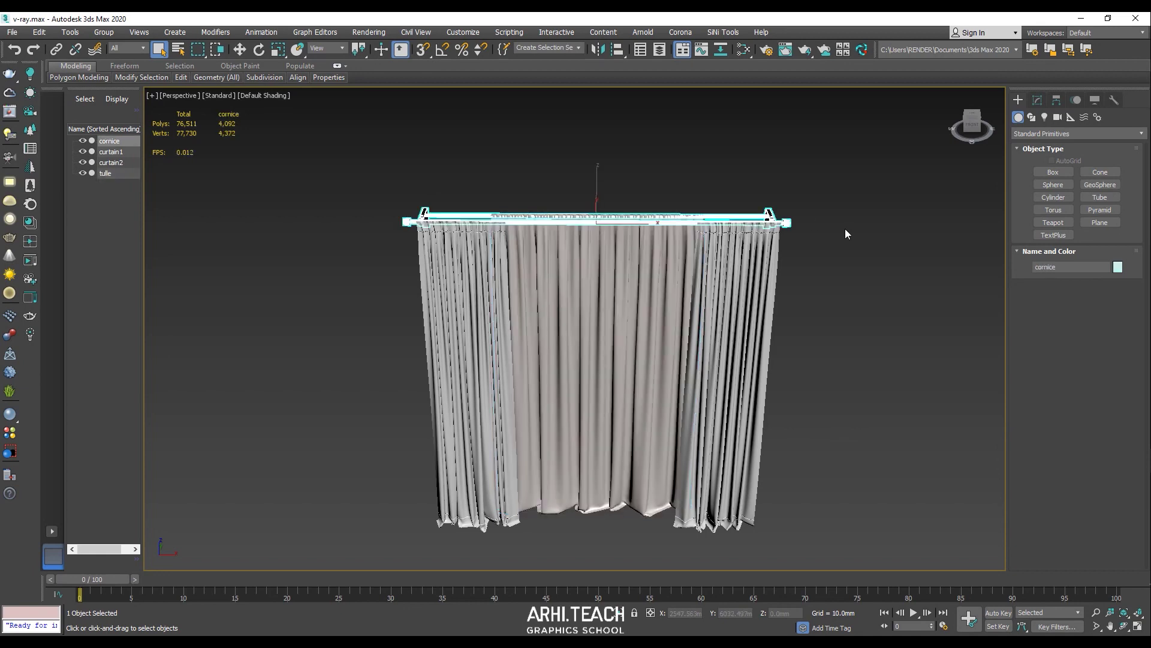
{"action": "middle_click_drag", "start_coordinate": [844, 228], "coordinate": [866, 238], "text": "alt"}
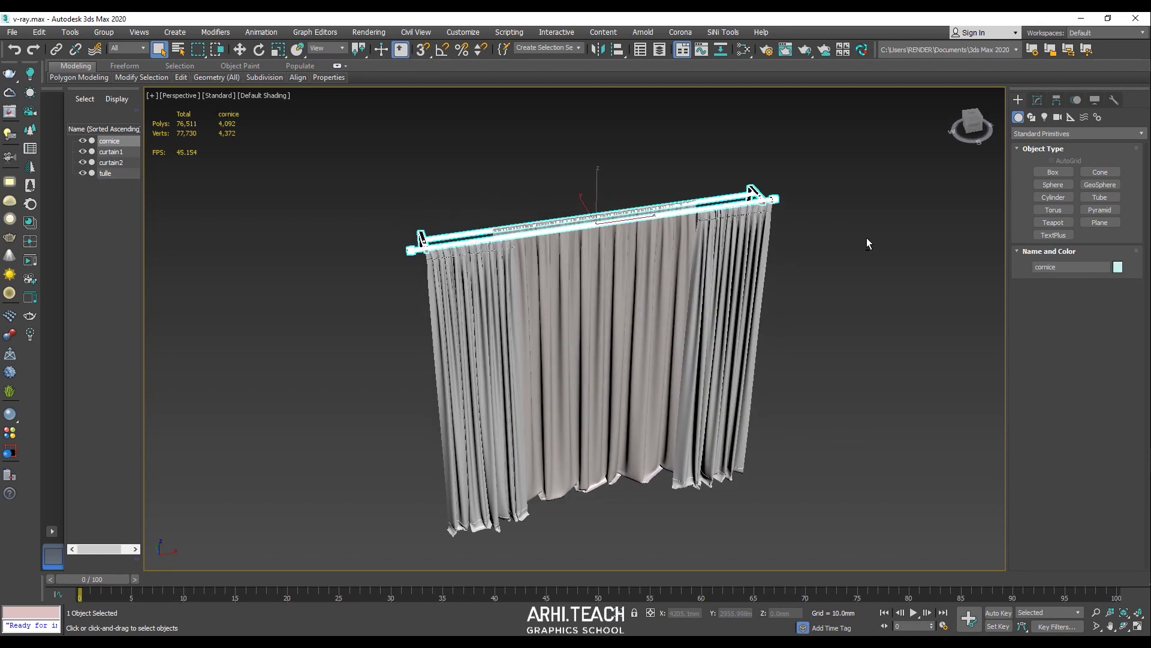
{"action": "middle_click_drag", "start_coordinate": [831, 200], "coordinate": [808, 182], "text": "alt"}
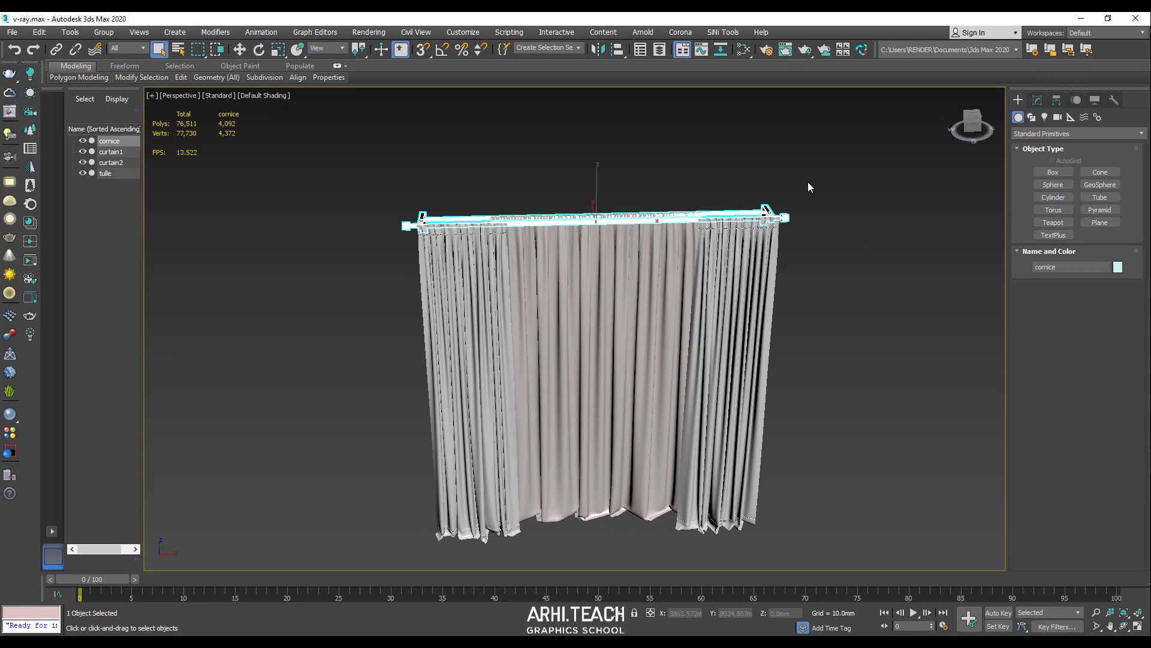
{"action": "key", "text": "Delete"}
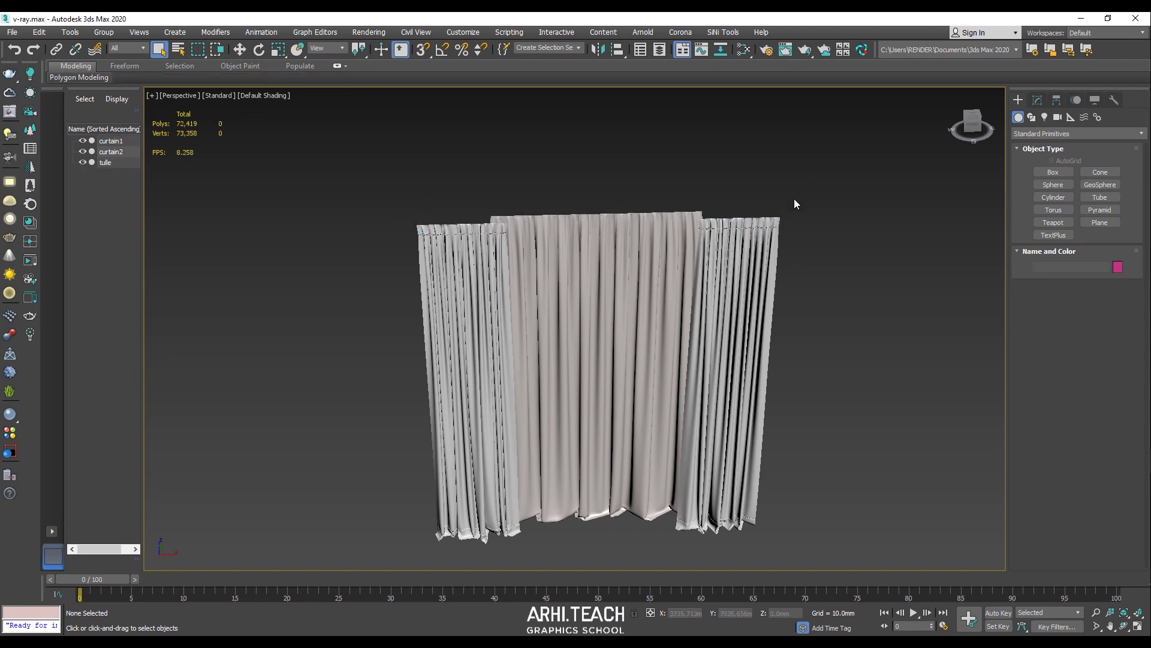
- Select the tulle and pick its entire mesh at the Editable Poly element level
{"action": "left_click", "coordinate": [593, 263]}
{"action": "middle_click_drag", "start_coordinate": [877, 234], "coordinate": [857, 213], "text": "alt"}
{"action": "middle_click_drag", "start_coordinate": [797, 235], "coordinate": [797, 253], "text": "alt"}
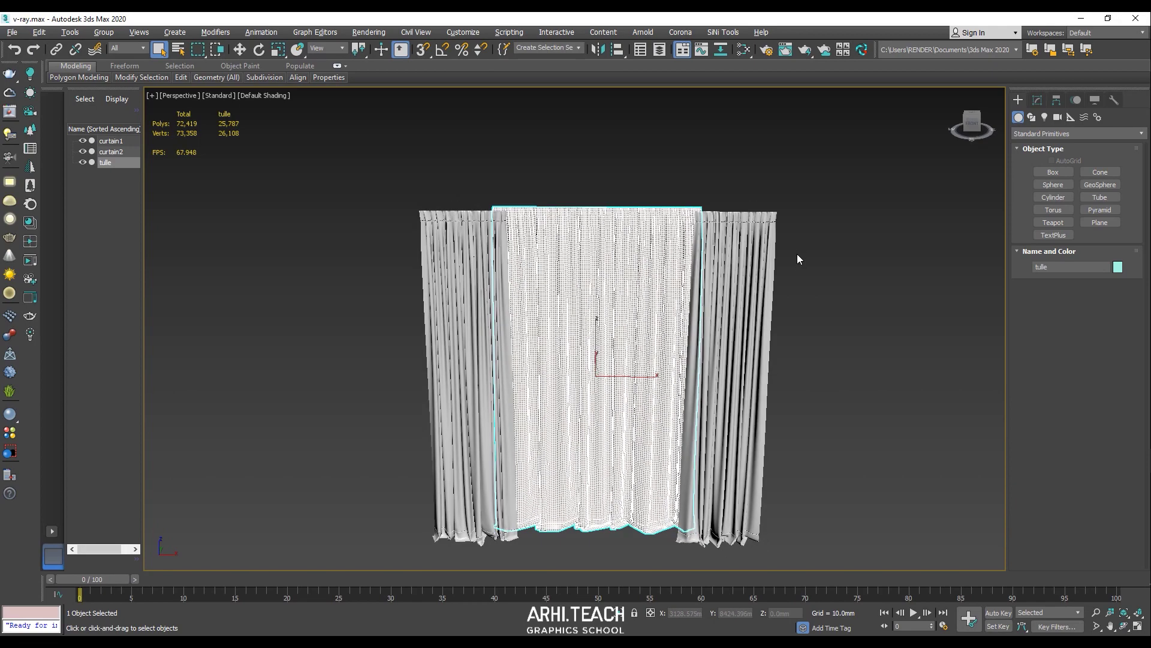
{"action": "left_click", "coordinate": [1037, 99]}
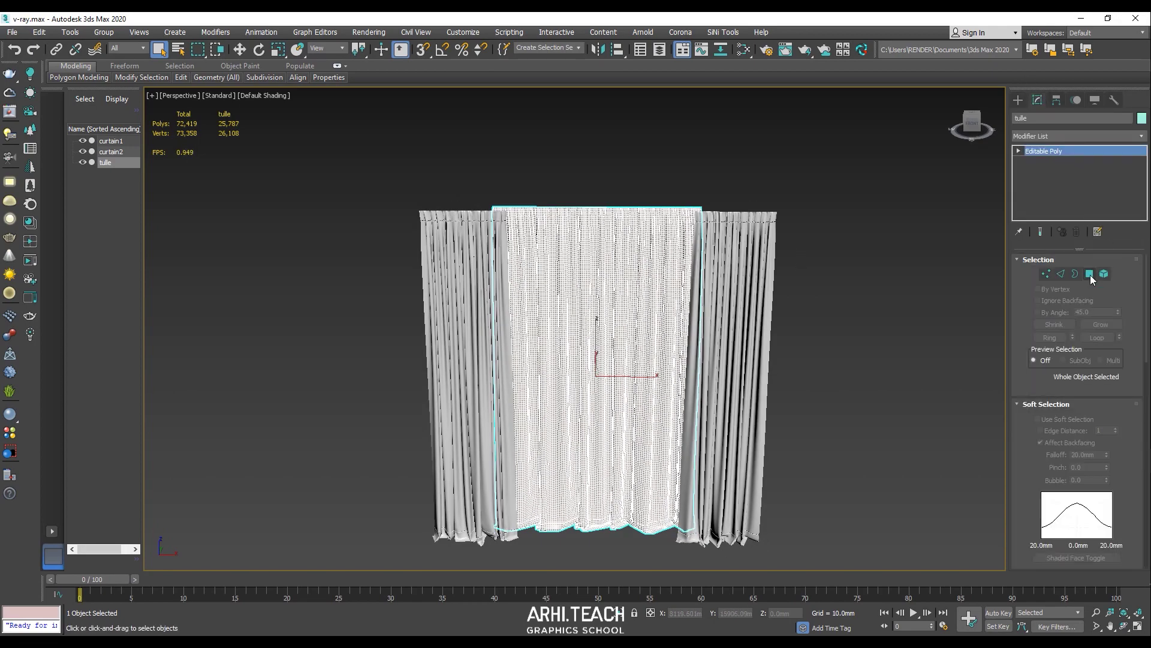
{"action": "left_click", "coordinate": [1104, 274]}
{"action": "left_click", "coordinate": [584, 210]}
- Examine the upper corner of the tulle up close, including its edge thickness and hem
{"action": "middle_click_drag", "start_coordinate": [732, 223], "coordinate": [689, 259], "text": "alt"}
{"action": "scroll", "coordinate": [689, 259], "scroll_direction": "up", "scroll_amount": 5}
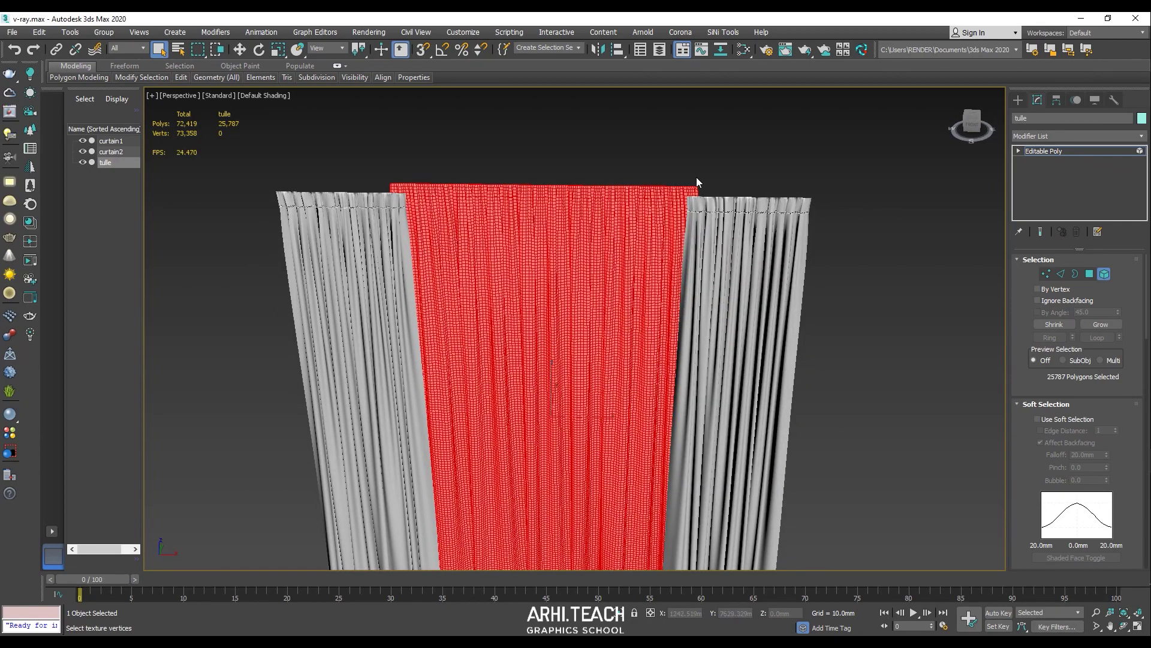
{"action": "middle_click_drag", "start_coordinate": [675, 182], "coordinate": [635, 259], "text": "alt"}
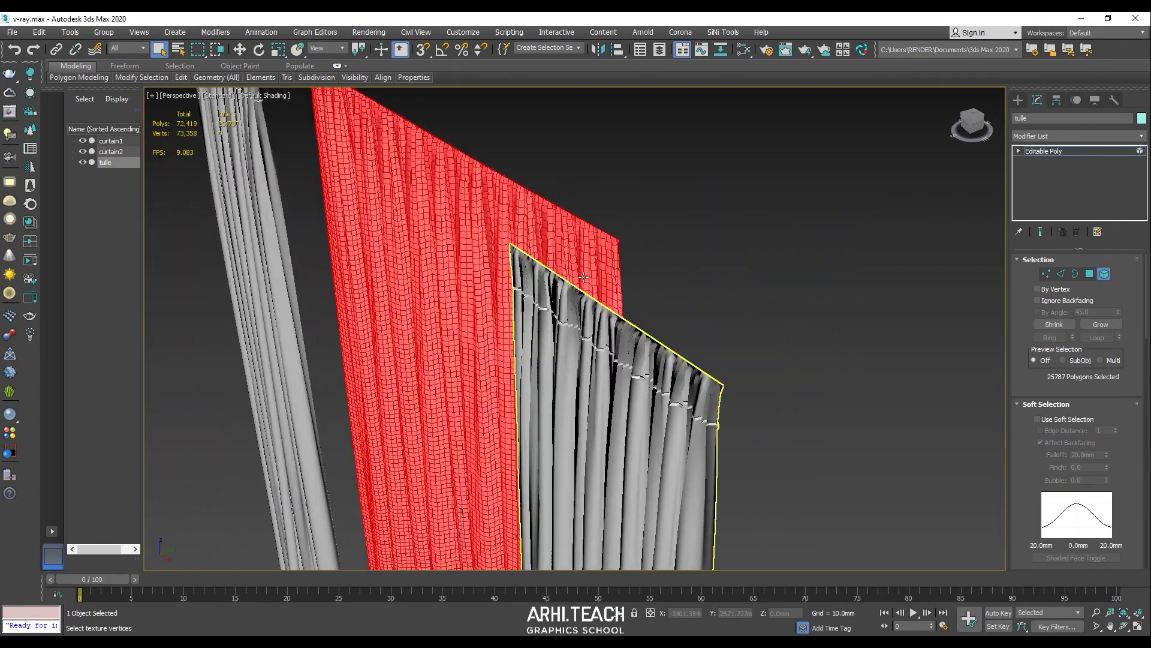
{"action": "scroll", "coordinate": [636, 259], "scroll_direction": "up", "scroll_amount": 3}
{"action": "middle_click_drag", "start_coordinate": [663, 206], "coordinate": [669, 264]}
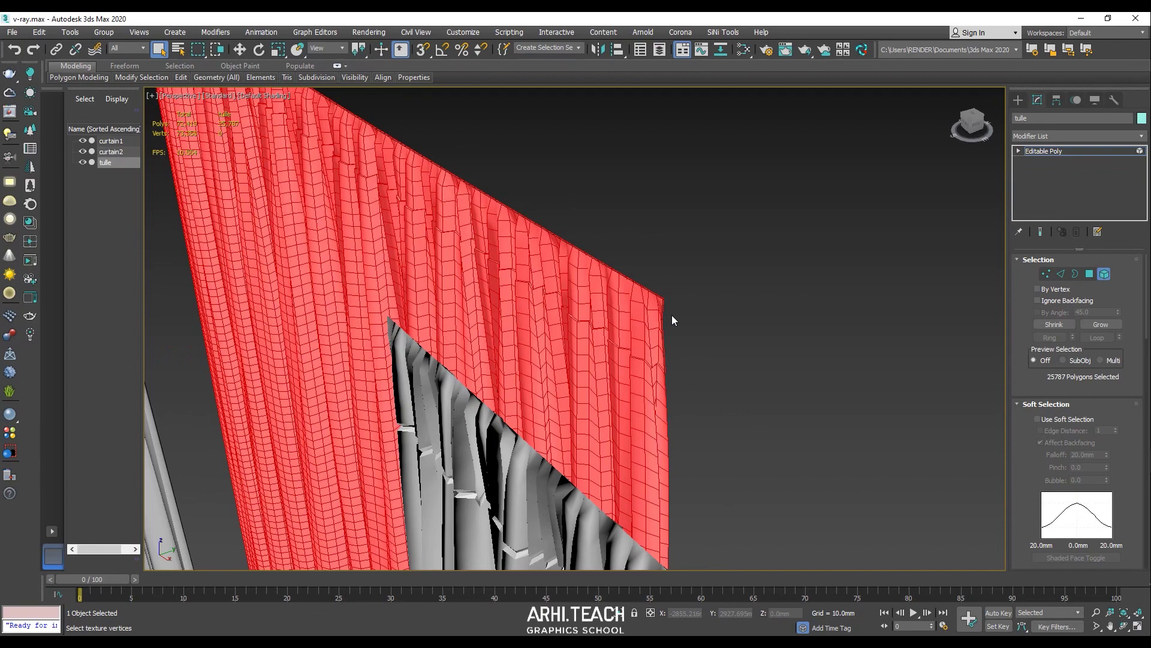
{"action": "middle_click_drag", "start_coordinate": [671, 315], "coordinate": [664, 322]}
{"action": "key", "text": "z"}
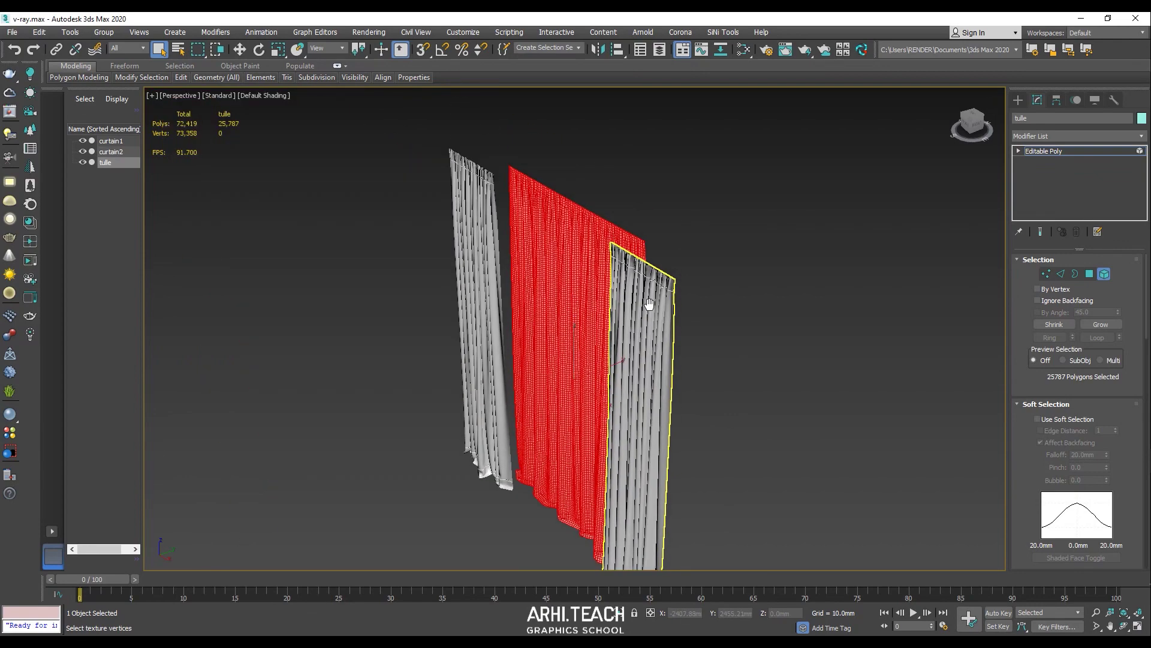
{"action": "scroll", "coordinate": [647, 250], "scroll_direction": "up", "scroll_amount": 4}
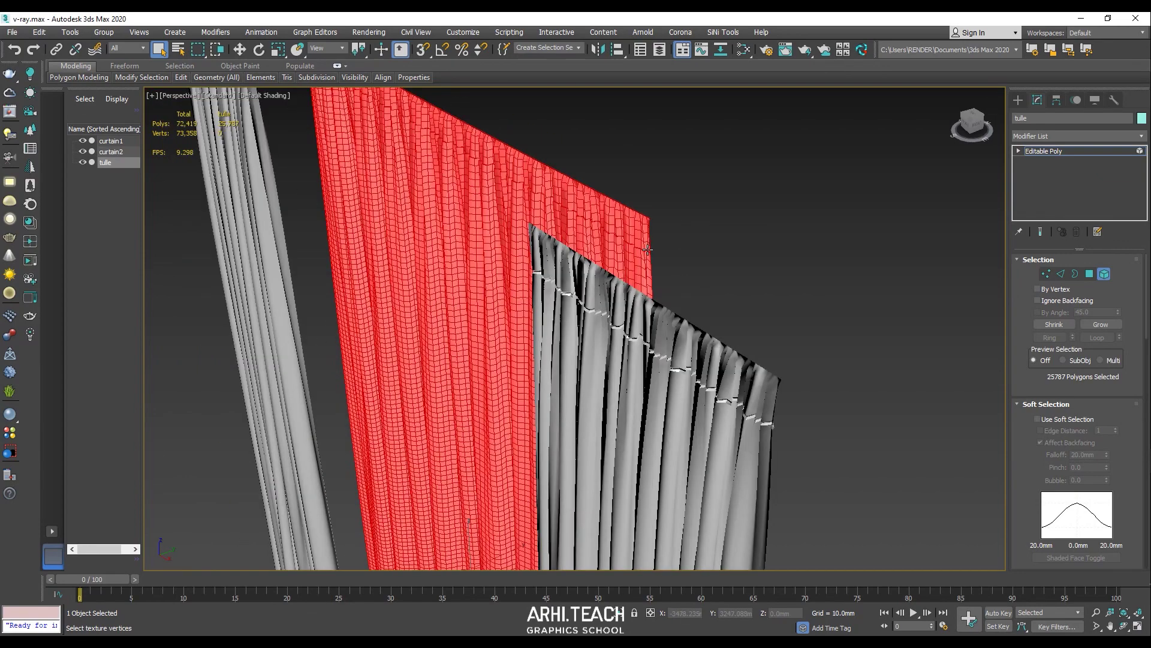
{"action": "scroll", "coordinate": [652, 224], "scroll_direction": "up", "scroll_amount": 3}
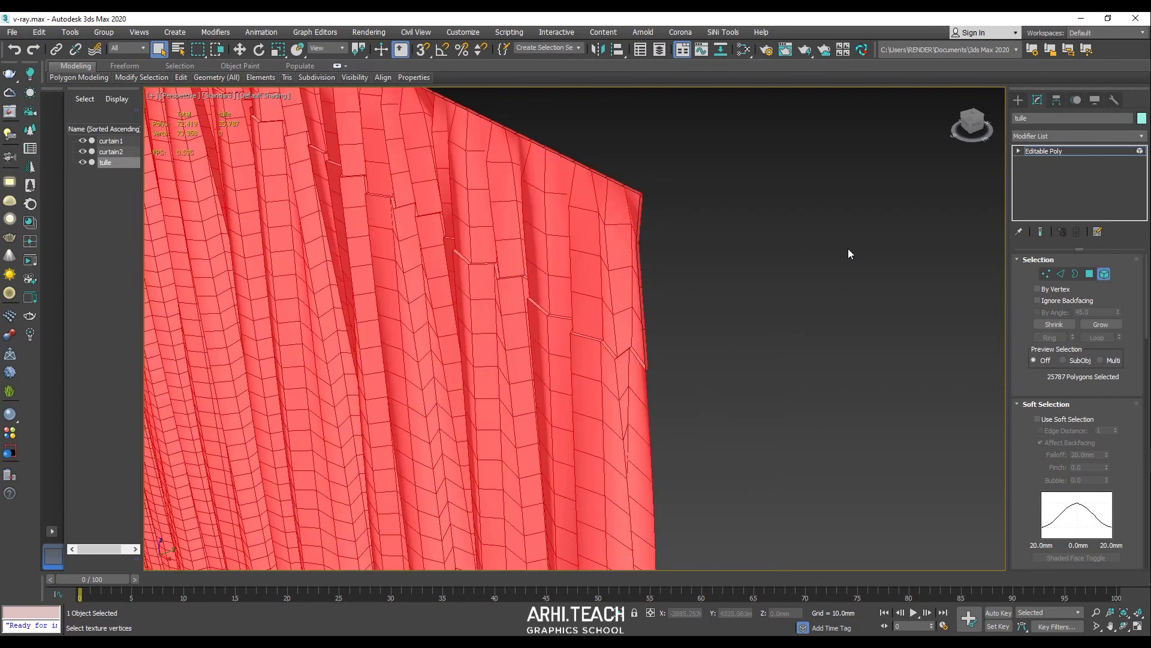
- Select the loop of thin rim polygons around the tulle's upper hem and delete it
{"action": "left_click", "coordinate": [1089, 274]}
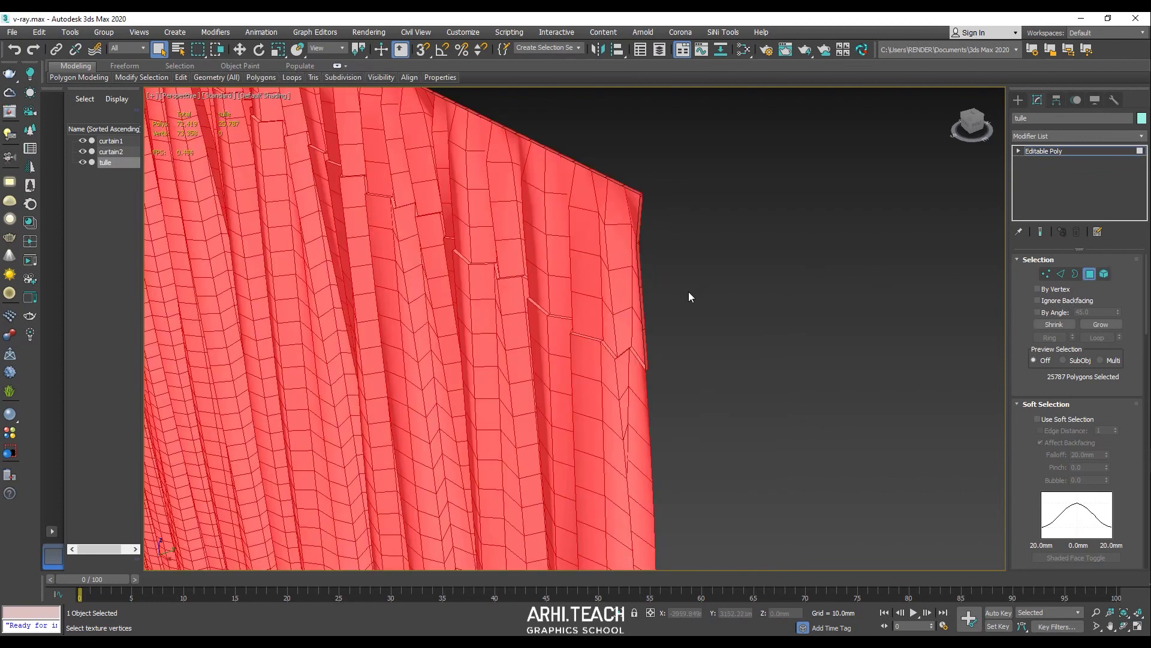
{"action": "left_click", "coordinate": [642, 303]}
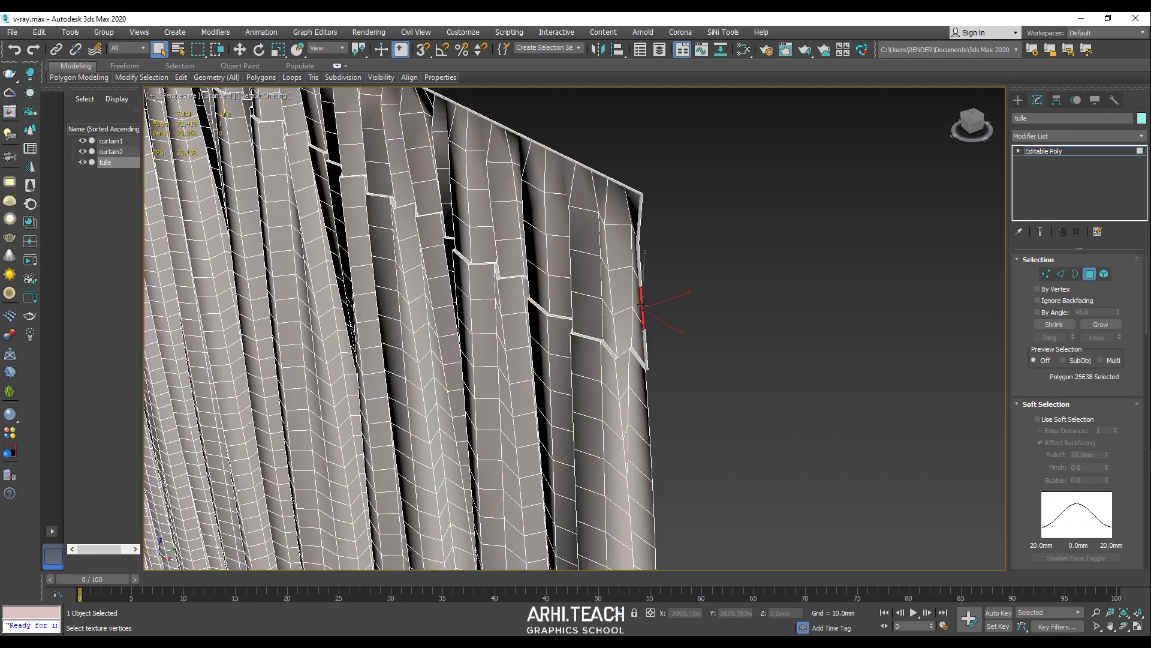
{"action": "scroll", "coordinate": [642, 303], "scroll_direction": "up", "scroll_amount": 2}
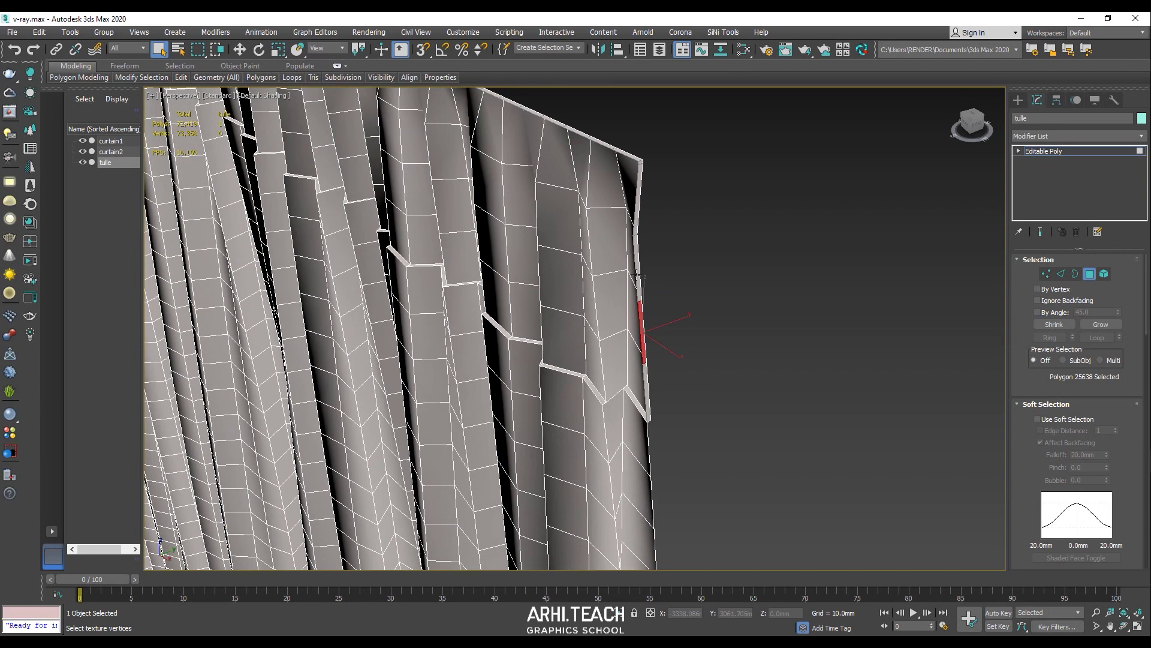
{"action": "key", "text": "shift"}
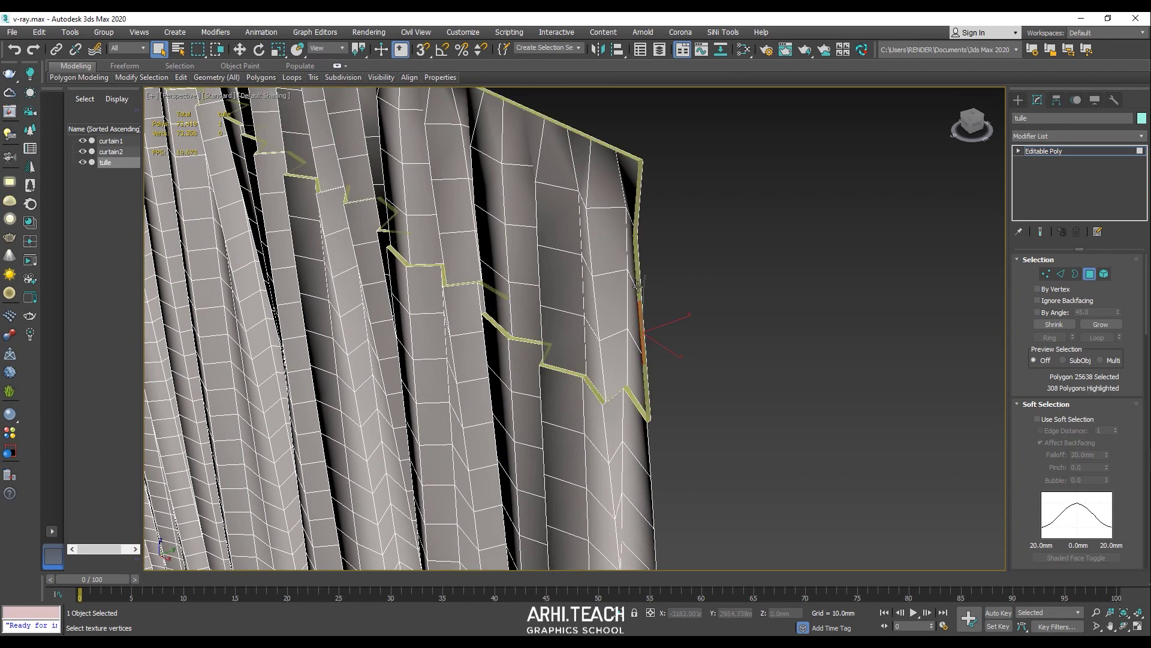
{"action": "left_click", "coordinate": [638, 286], "text": "shift"}
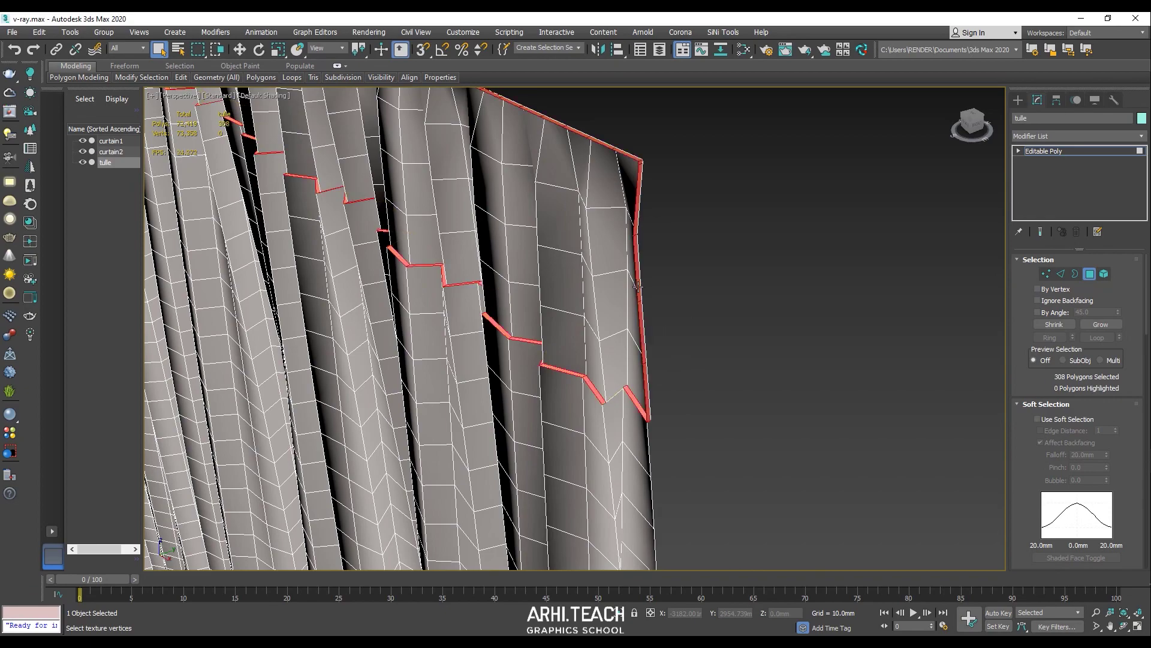
{"action": "middle_click_drag", "start_coordinate": [657, 265], "coordinate": [702, 342], "text": "alt"}
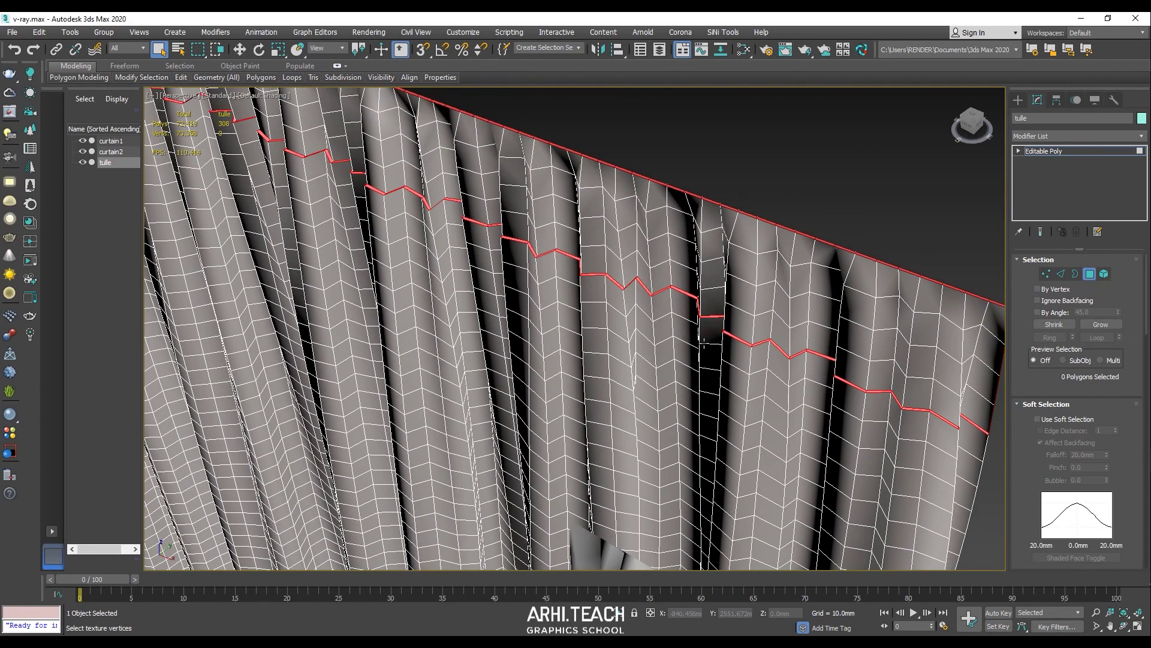
{"action": "key", "text": "Delete"}
- Select the detached hem strip along the top of the tulle as an element and delete it
{"action": "scroll", "coordinate": [756, 294], "scroll_direction": "down", "scroll_amount": 4}
{"action": "middle_click_drag", "start_coordinate": [756, 294], "coordinate": [780, 303], "text": "alt"}
{"action": "middle_click_drag", "start_coordinate": [779, 303], "coordinate": [797, 312]}
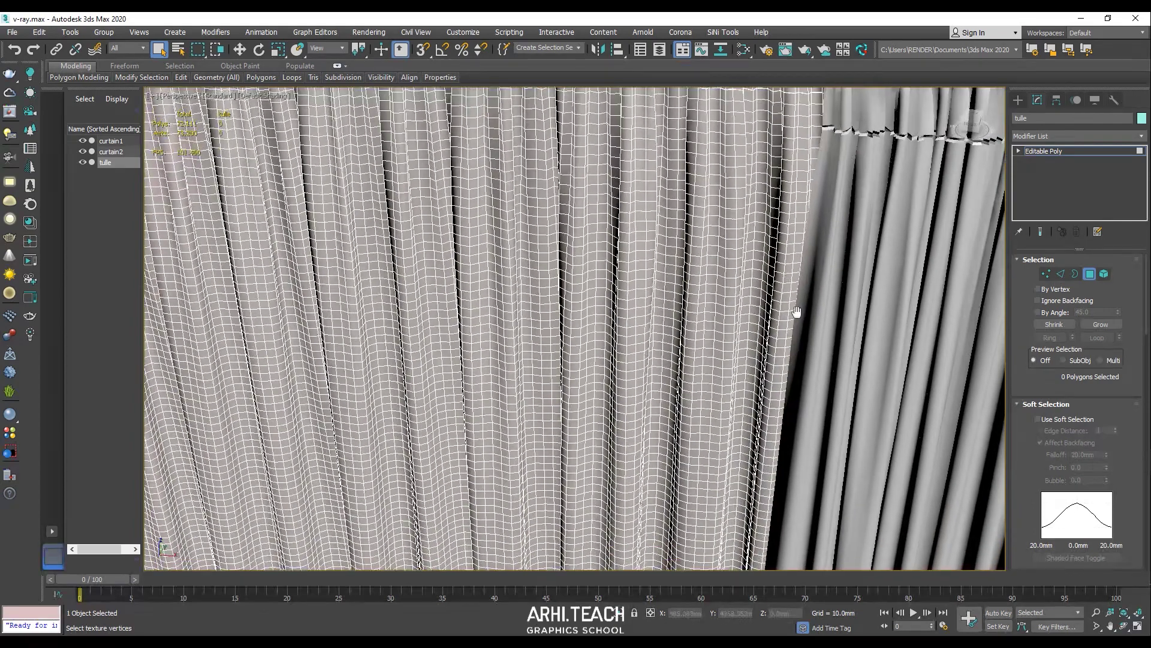
{"action": "scroll", "coordinate": [797, 311], "scroll_direction": "down", "scroll_amount": 4}
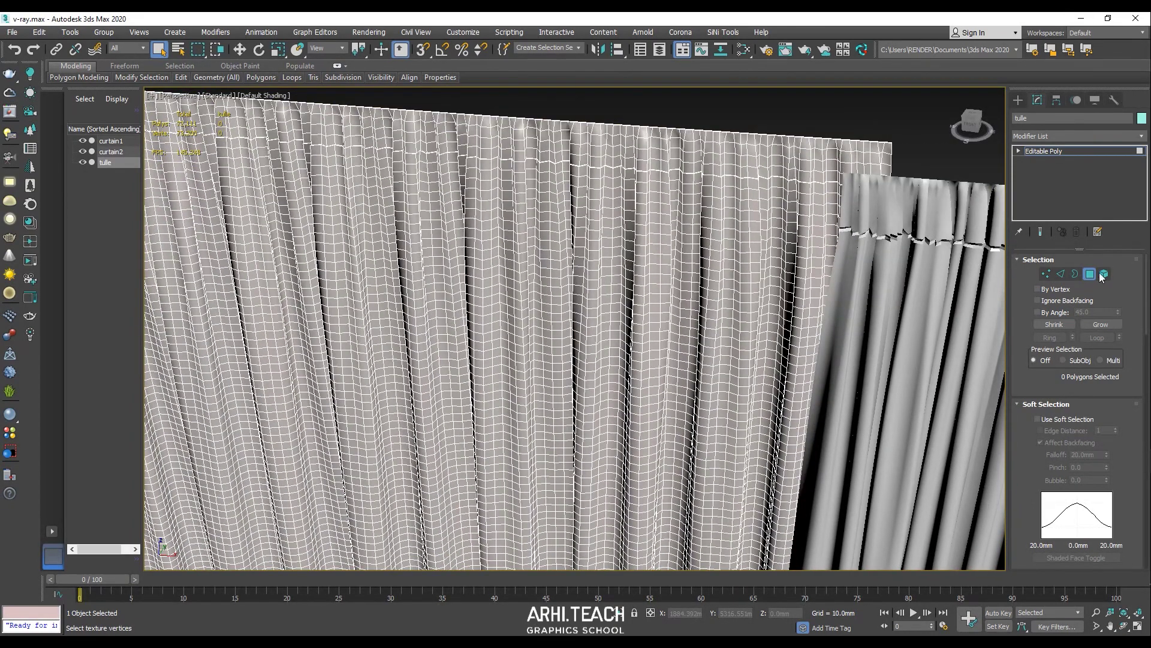
{"action": "left_click", "coordinate": [1104, 273]}
{"action": "left_click", "coordinate": [782, 164]}
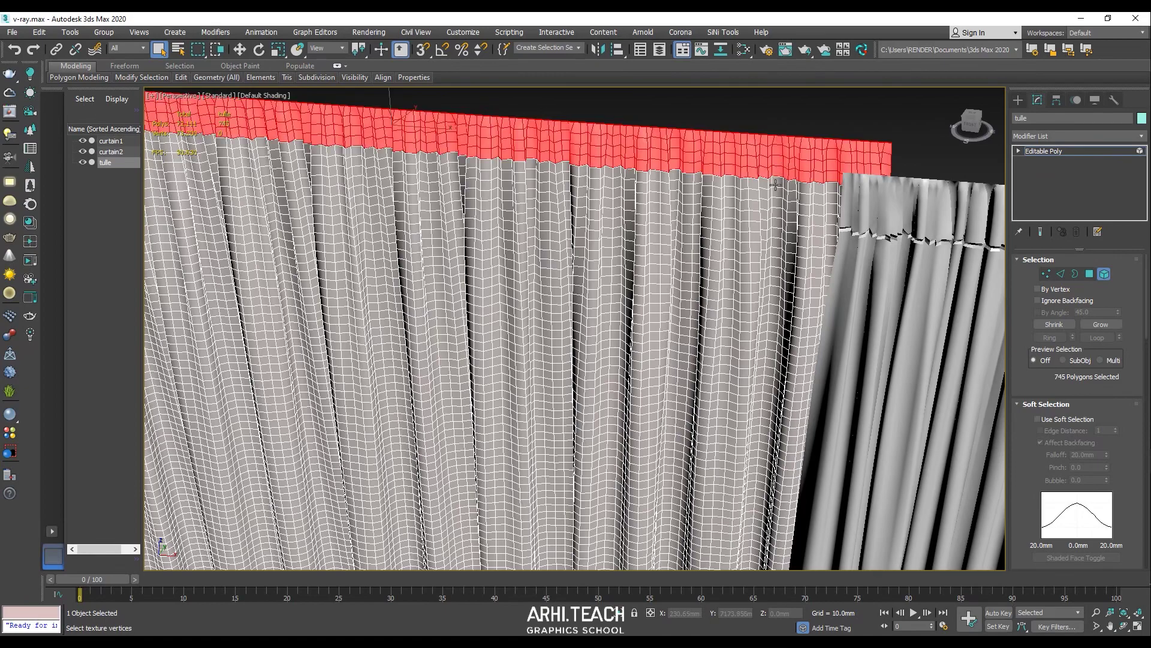
{"action": "mouse_move", "coordinate": [776, 184]}
{"action": "middle_mouse_down", "text": "alt"}
{"action": "mouse_move", "coordinate": [774, 167]}
{"action": "mouse_move", "coordinate": [762, 185]}
{"action": "middle_mouse_up", "text": "alt"}
{"action": "scroll", "coordinate": [774, 167], "scroll_direction": "down", "scroll_amount": 2}
{"action": "key", "text": "Delete"}
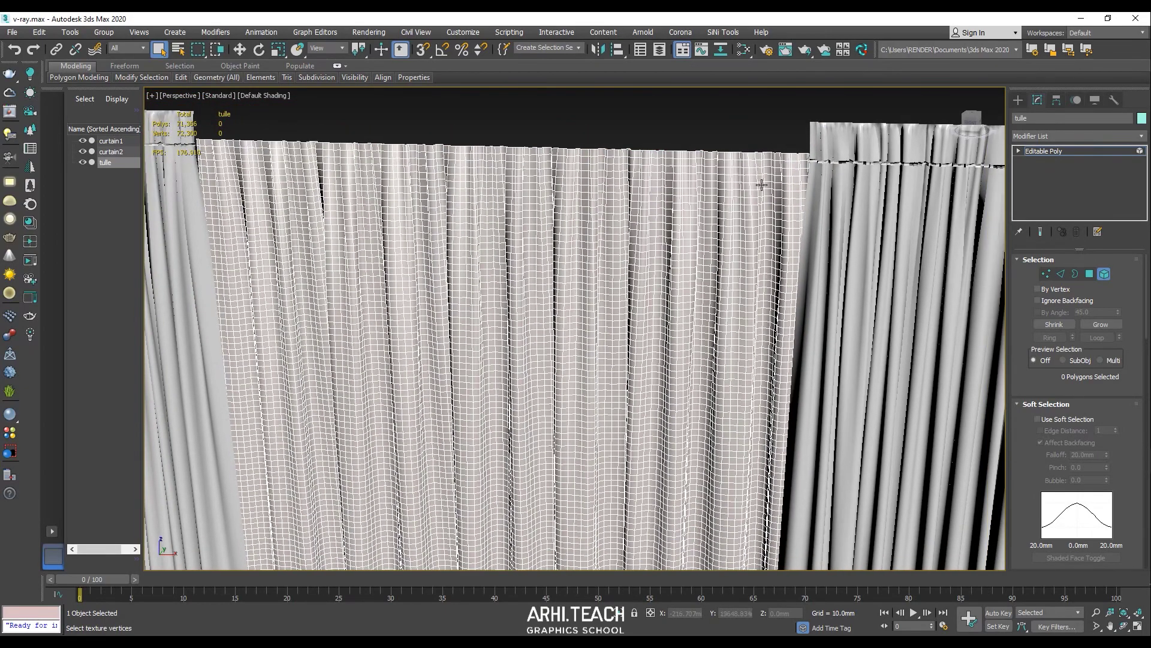
- Isolate the tulle in the Front view and switch to editing its vertices
{"action": "key", "text": "f"}
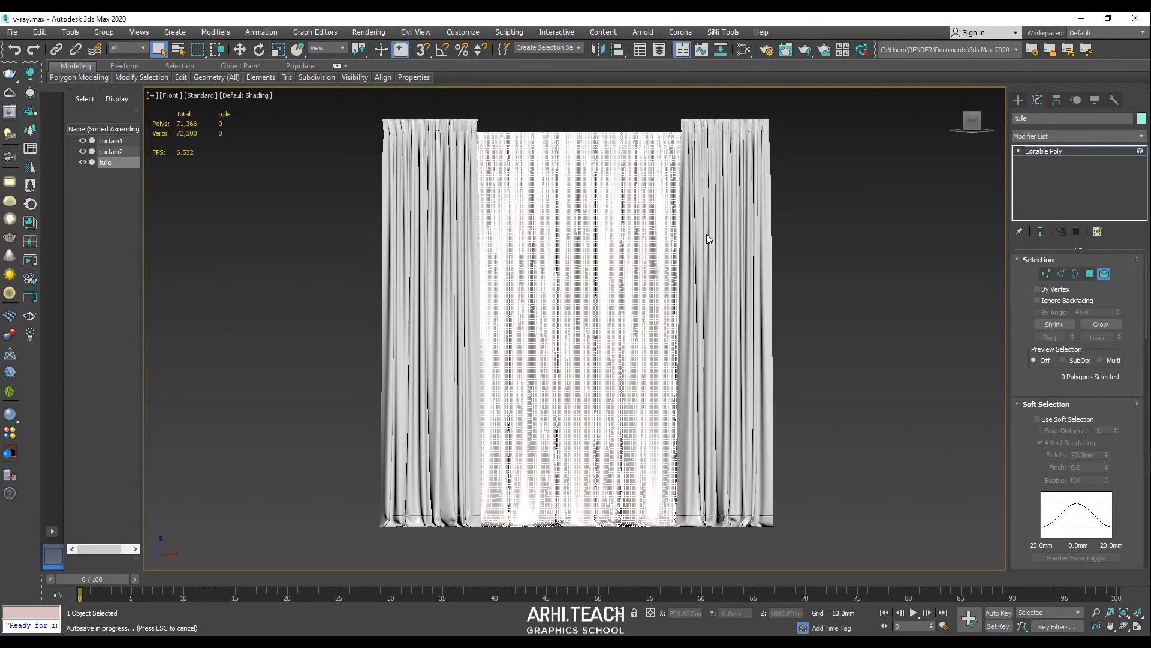
{"action": "left_click", "coordinate": [605, 237]}
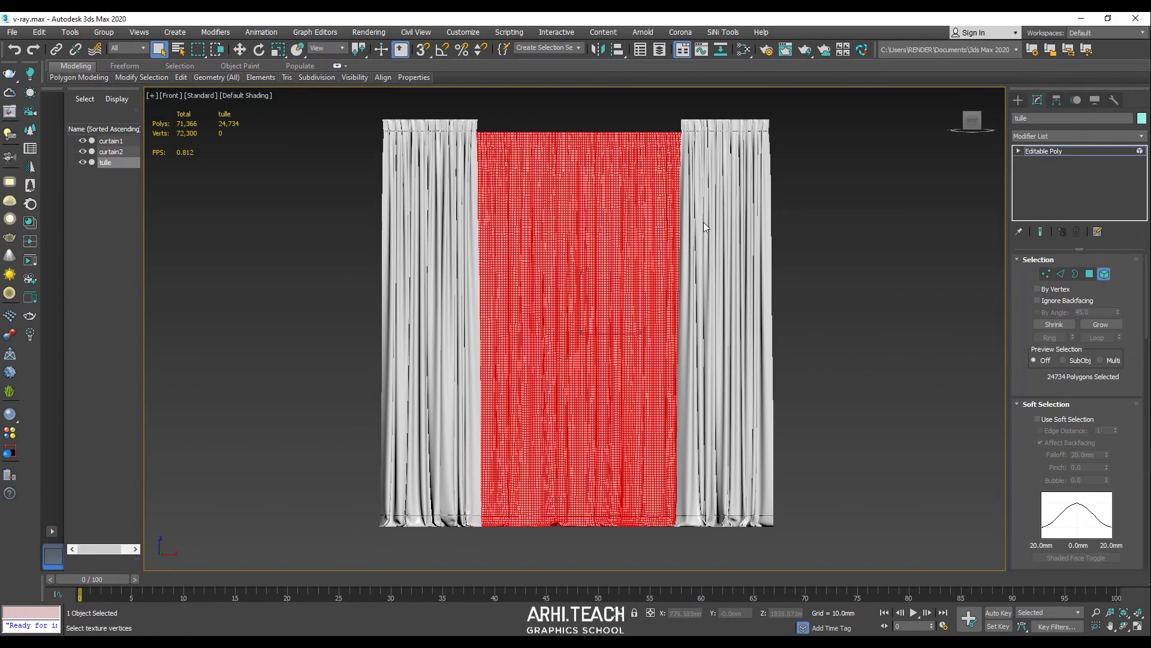
{"action": "middle_click_drag", "start_coordinate": [725, 186], "coordinate": [722, 300]}
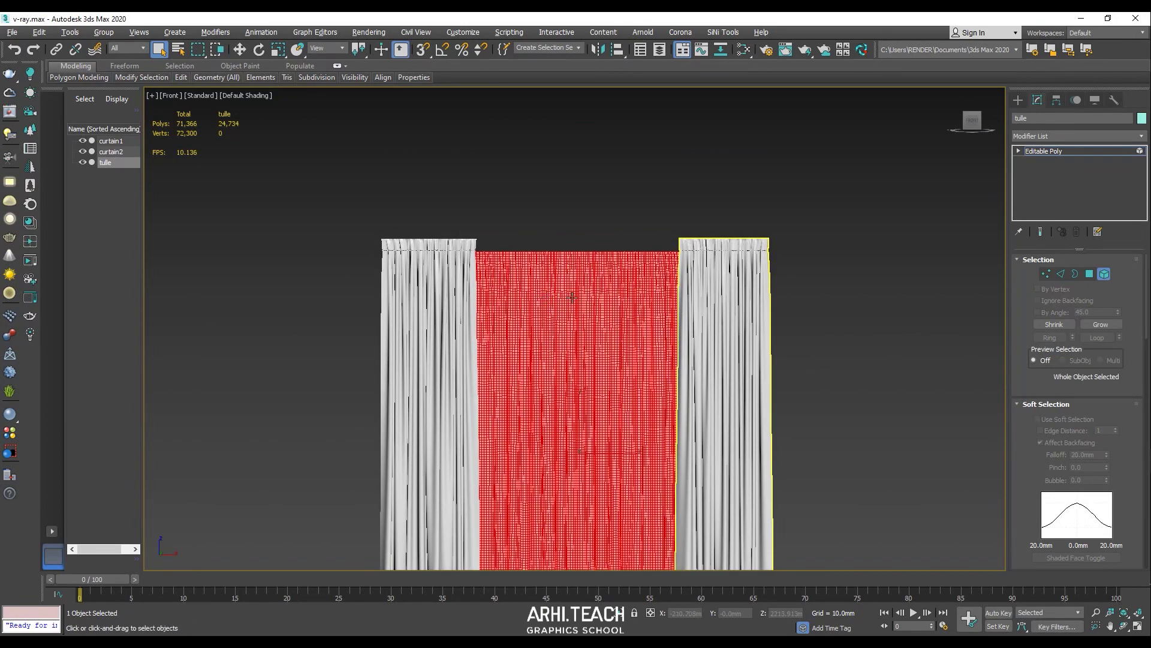
{"action": "key", "text": "alt+q"}
{"action": "key", "text": "1"}
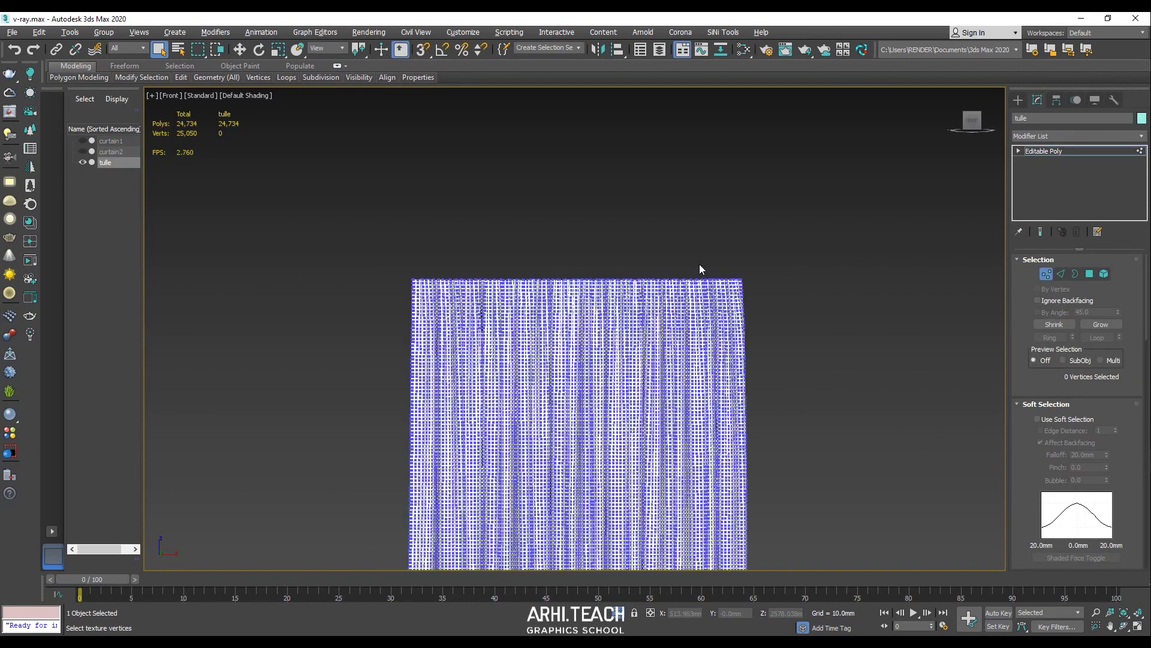
- Select all the vertices along the tulle's top edge and enable Use Soft Selection
{"action": "scroll", "coordinate": [699, 263], "scroll_direction": "up", "scroll_amount": 2}
{"action": "middle_click_drag", "start_coordinate": [811, 233], "coordinate": [922, 224]}
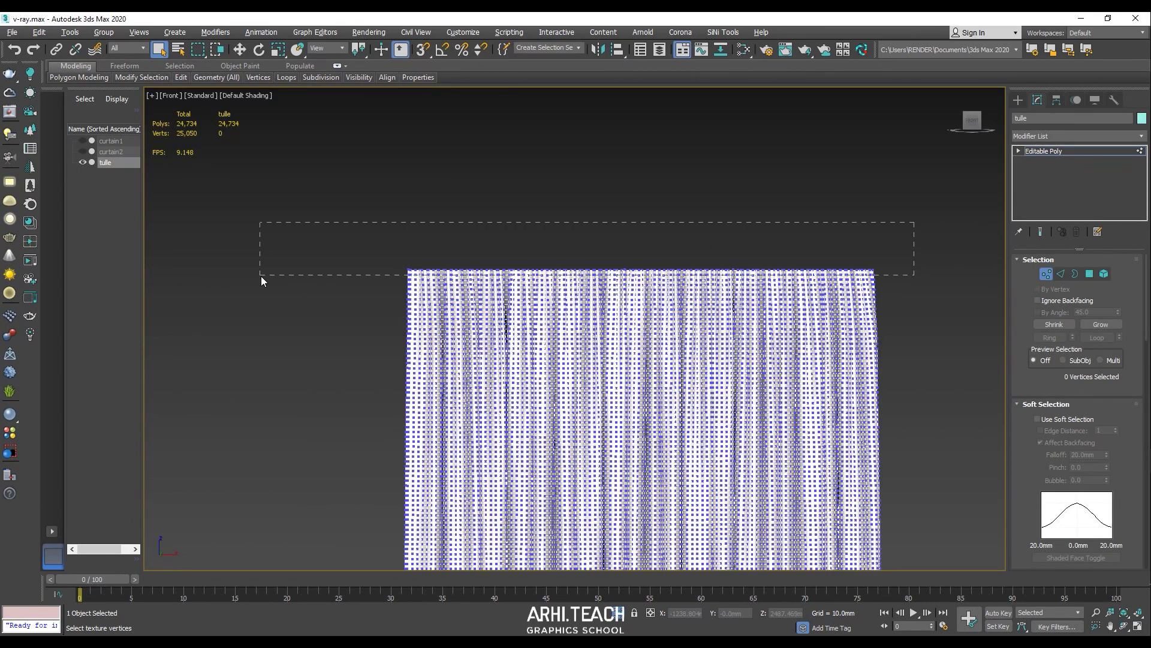
{"action": "left_click_drag", "start_coordinate": [261, 276], "coordinate": [287, 273]}
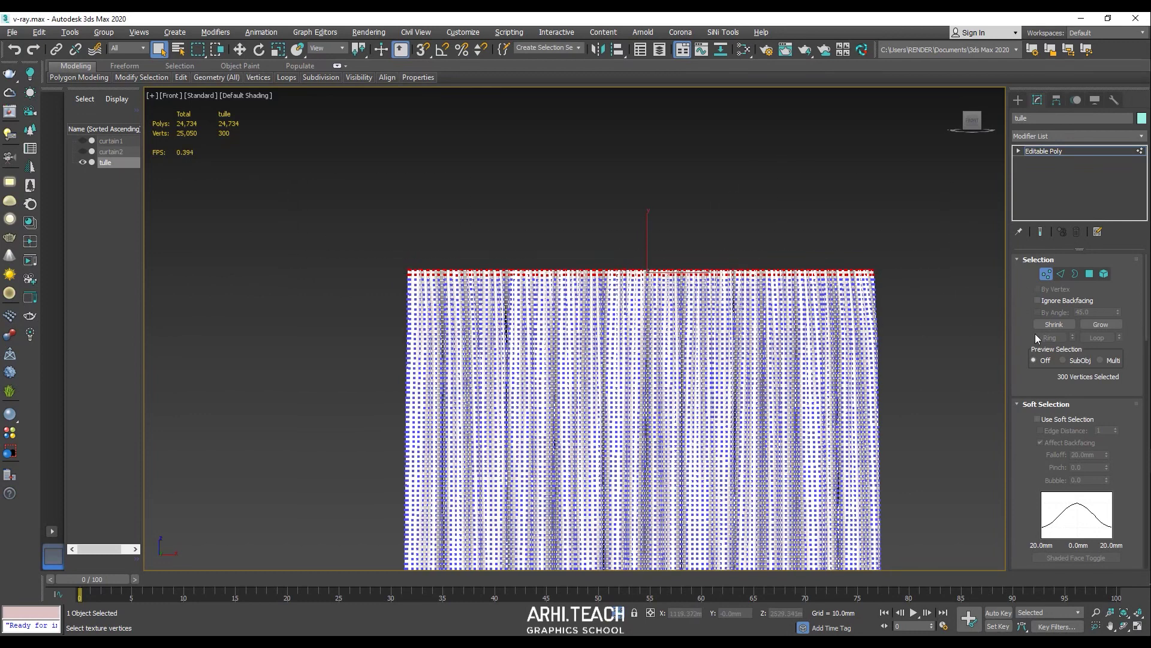
{"action": "scroll", "coordinate": [1032, 369], "scroll_direction": "down", "scroll_amount": 2}
{"action": "left_click", "coordinate": [1038, 367]}
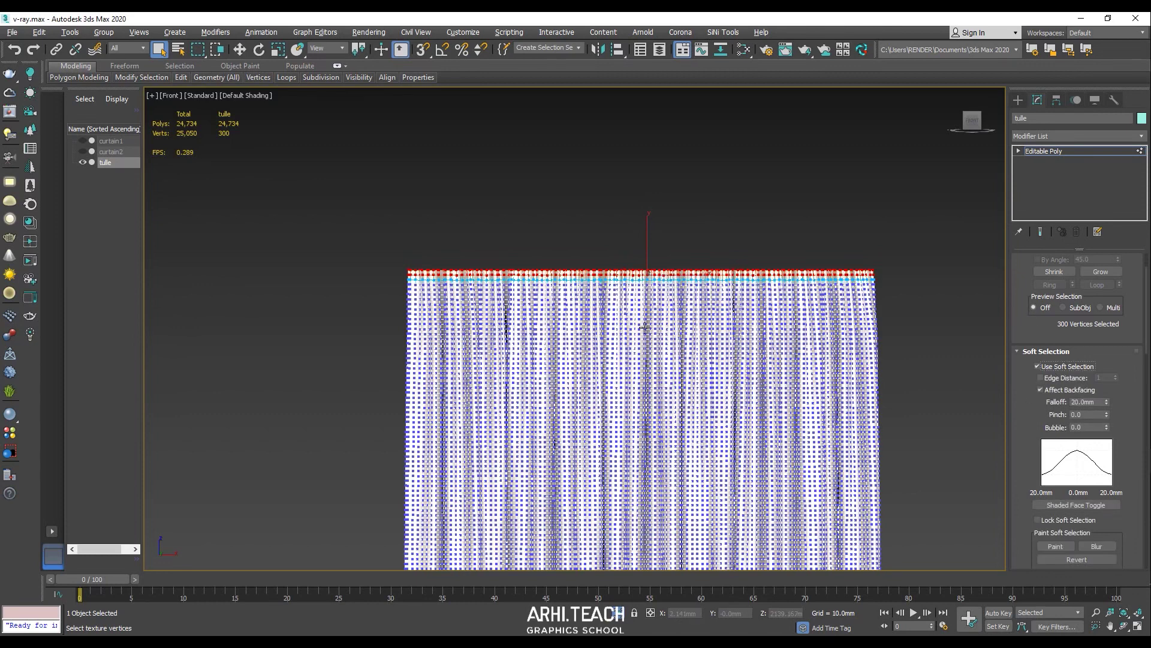
- Exit isolation so both side curtains show, and set the soft selection falloff to 417 mm
{"action": "left_click", "coordinate": [619, 612]}
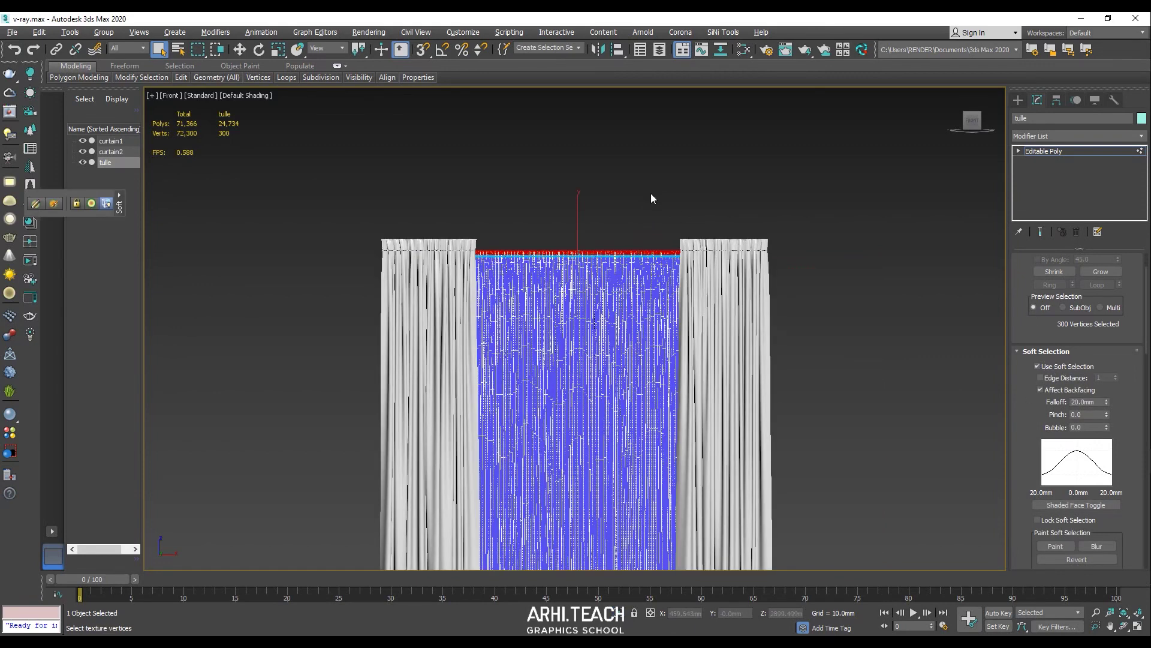
{"action": "left_click_drag", "start_coordinate": [1106, 402], "coordinate": [1068, 120]}
{"action": "scroll", "coordinate": [646, 312], "scroll_direction": "up", "scroll_amount": 2}
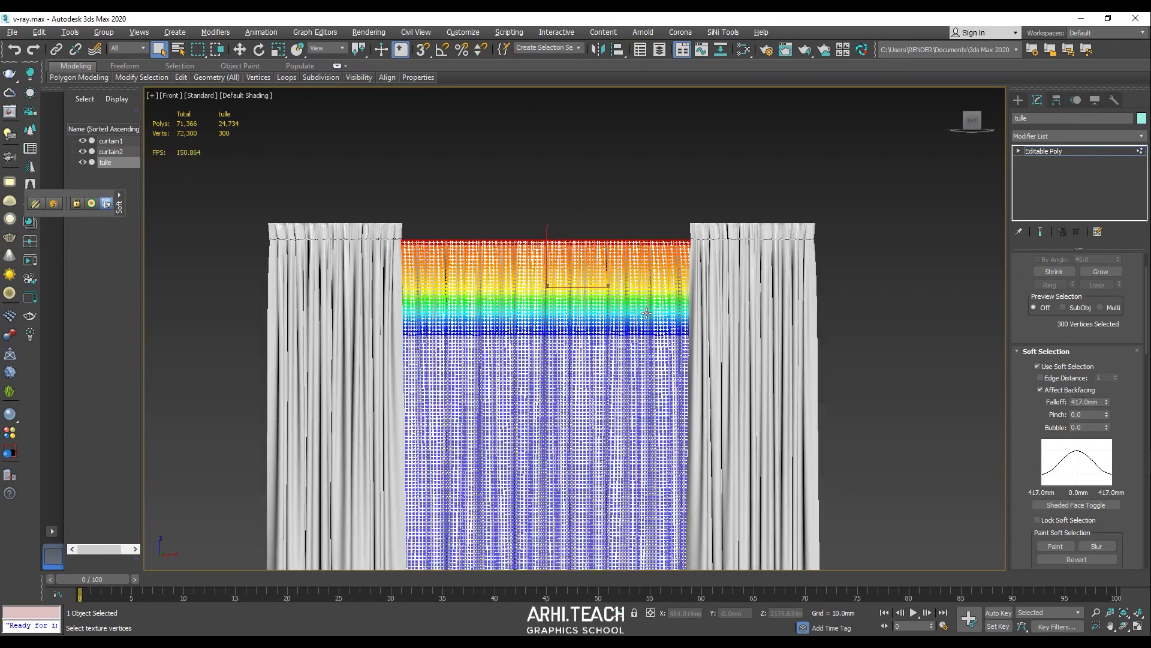
- Move the soft-selected top vertices of the tulle up level with the tops of the side curtains, and leave vertex editing
{"action": "scroll", "coordinate": [646, 312], "scroll_direction": "up", "scroll_amount": 2}
{"action": "key", "text": "w"}
{"action": "left_click_drag", "start_coordinate": [504, 240], "coordinate": [499, 222]}
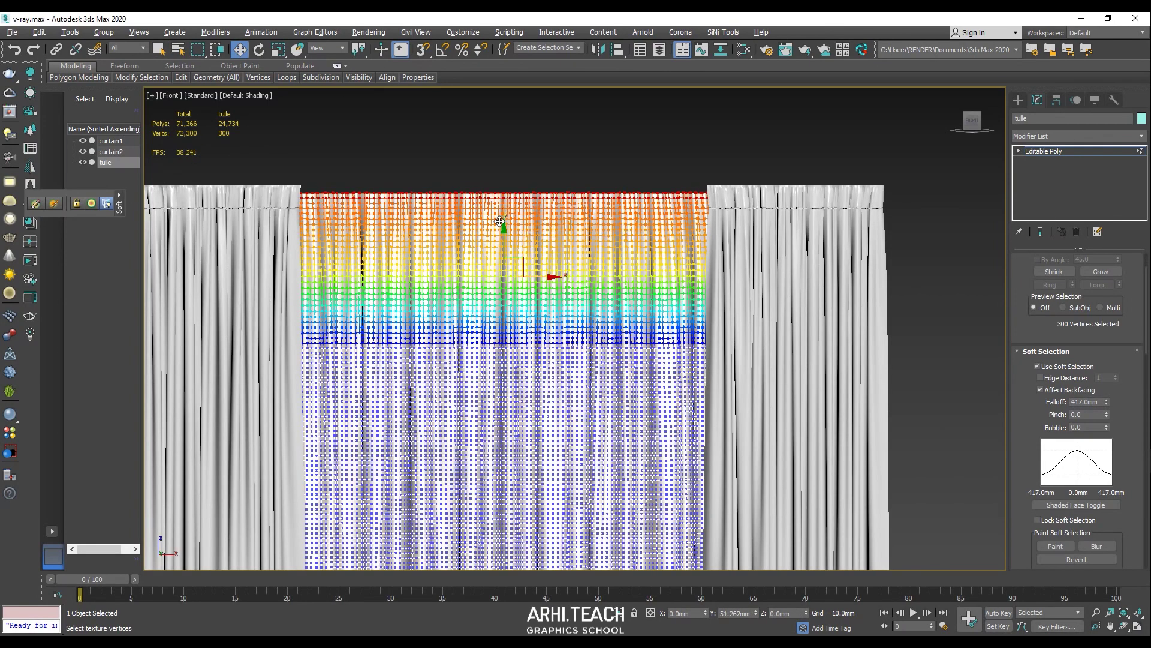
{"action": "left_click", "coordinate": [1052, 152]}
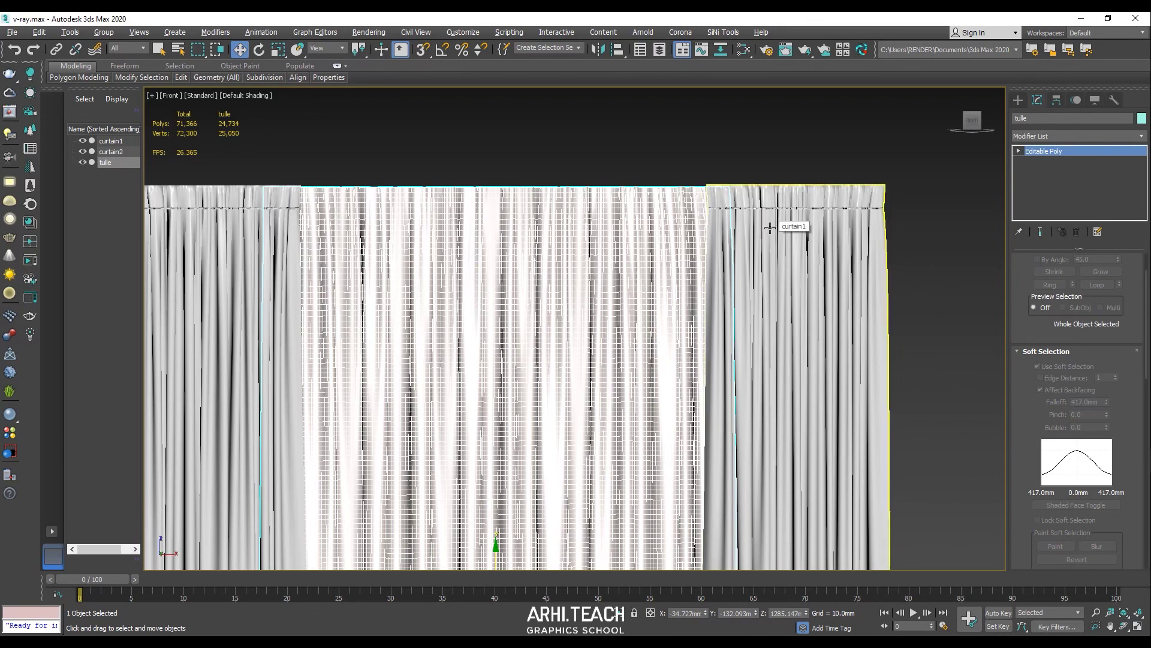
- Add an Unwrap UVW modifier to the tulle
{"action": "left_click", "coordinate": [1071, 133]}
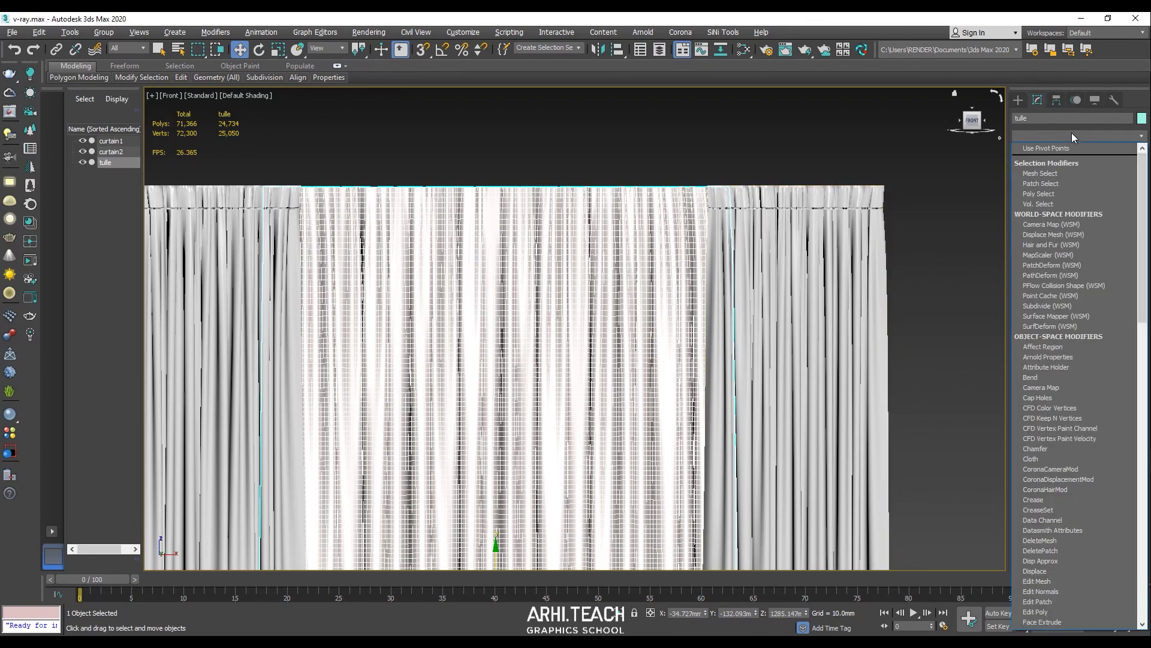
{"action": "key", "text": "u"}
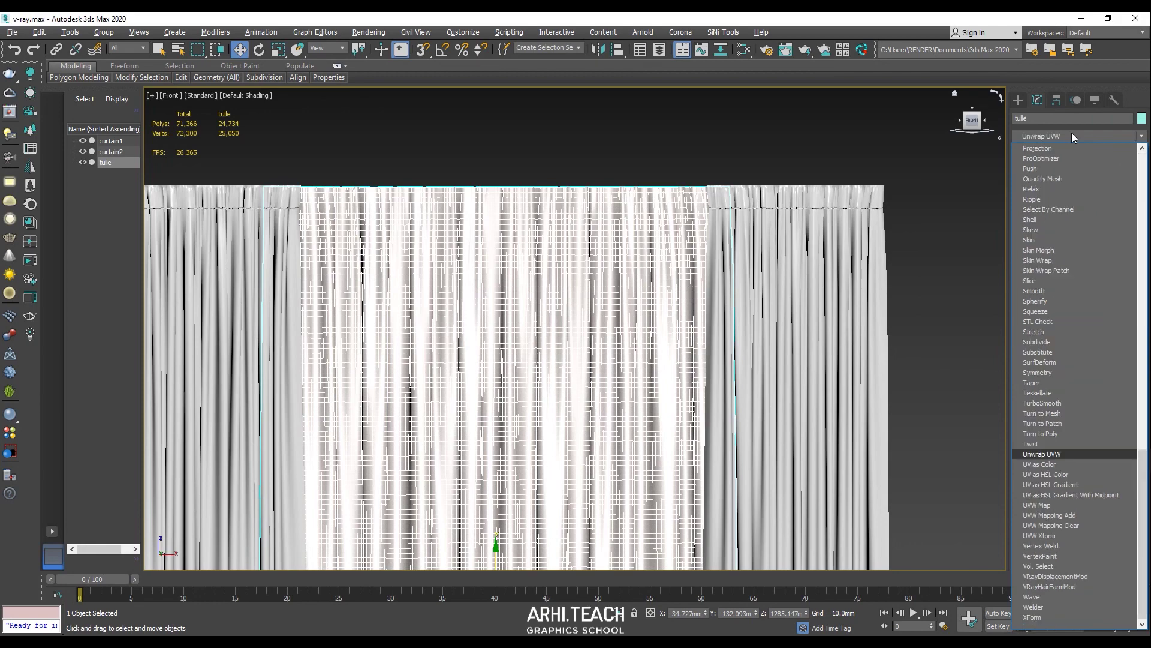
{"action": "key", "text": "Return"}
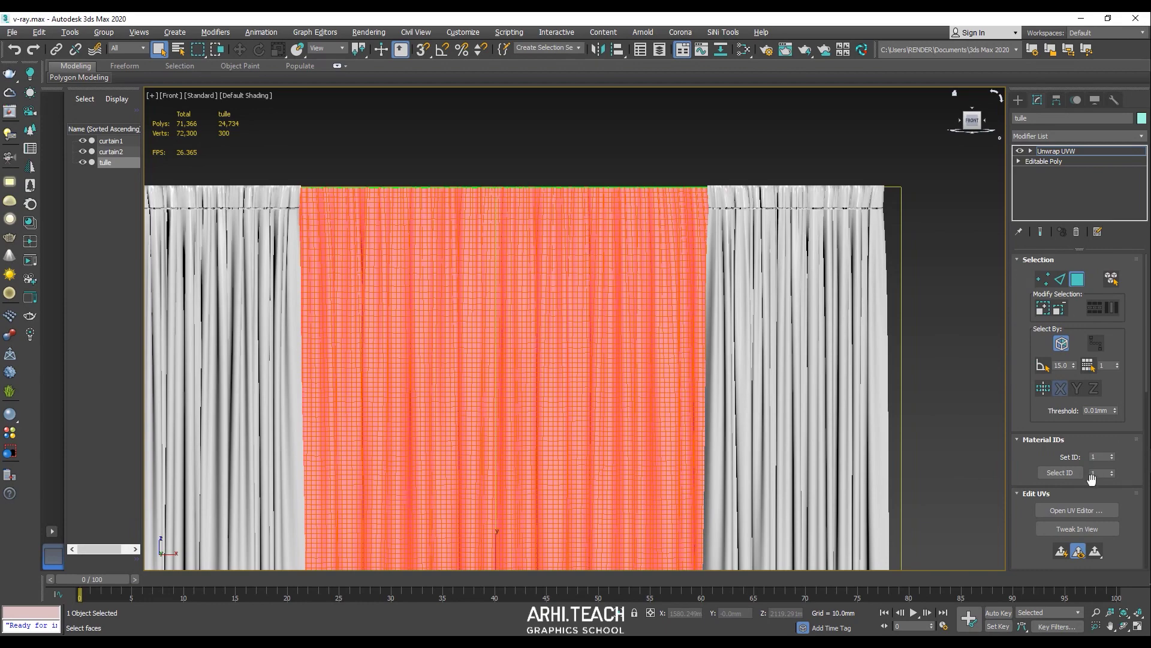
- View the tulle's UVs in the UV editor, close it, and leave the modifier's polygon level
{"action": "left_click", "coordinate": [1093, 511]}
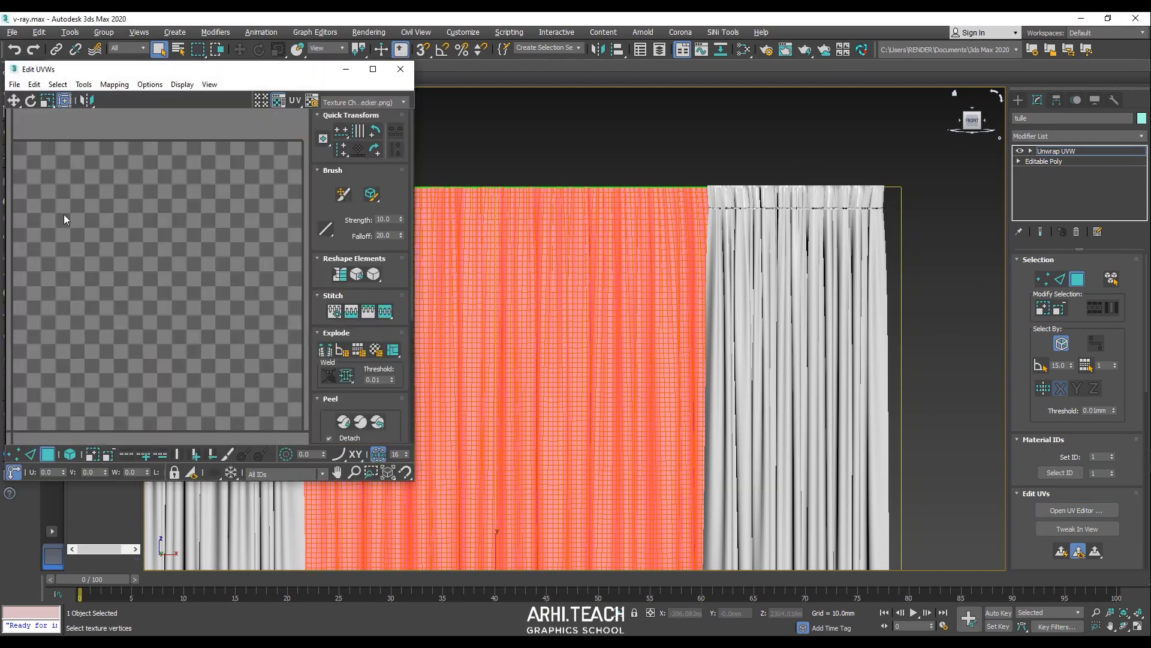
{"action": "left_click", "coordinate": [401, 69]}
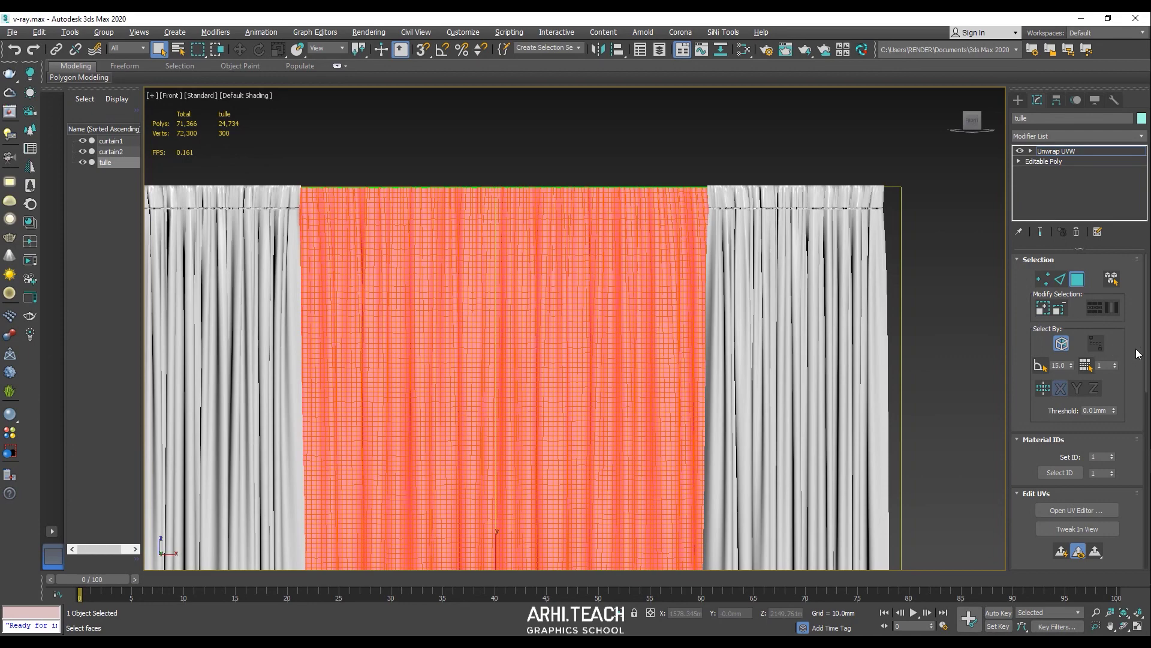
{"action": "left_click", "coordinate": [1075, 152]}
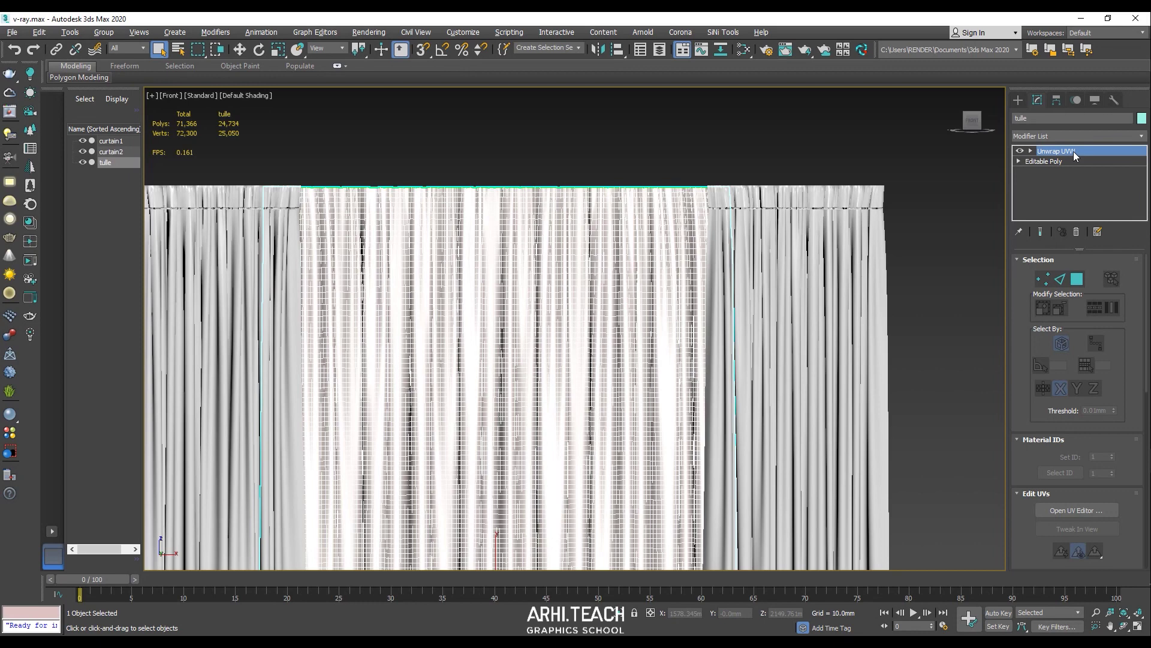
{"action": "middle_click_drag", "start_coordinate": [636, 307], "coordinate": [677, 303]}
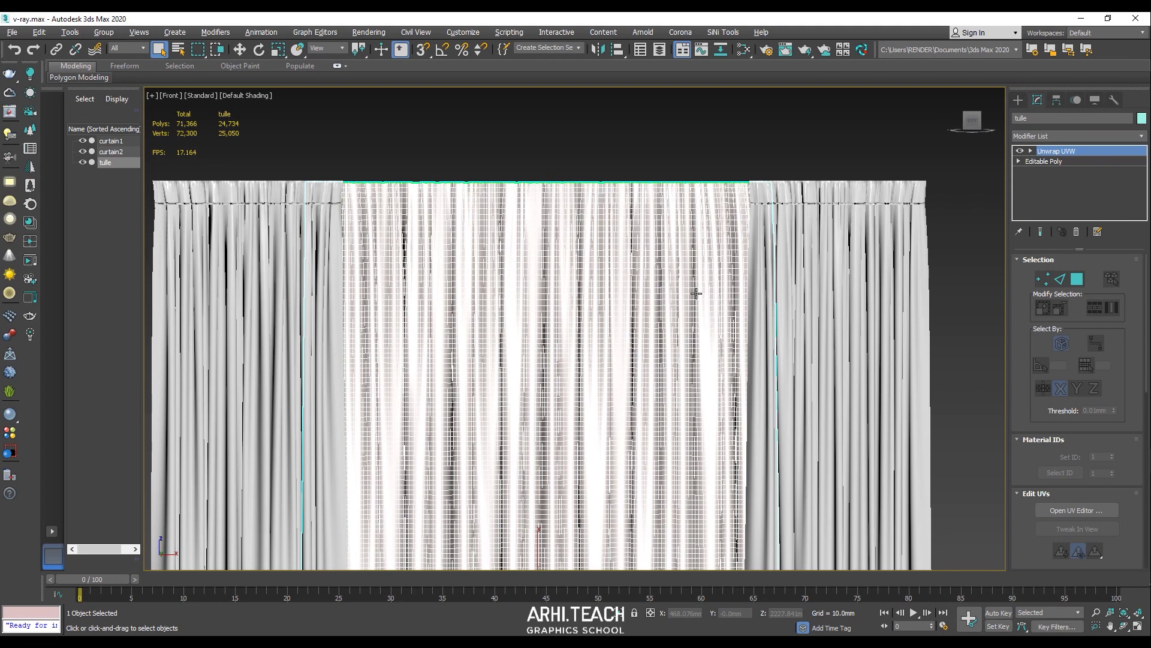
- Open the RizomUV Bridge, set the UV channel to 2 and send the tulle to RizomUV in New mode
{"action": "left_click", "coordinate": [862, 50]}
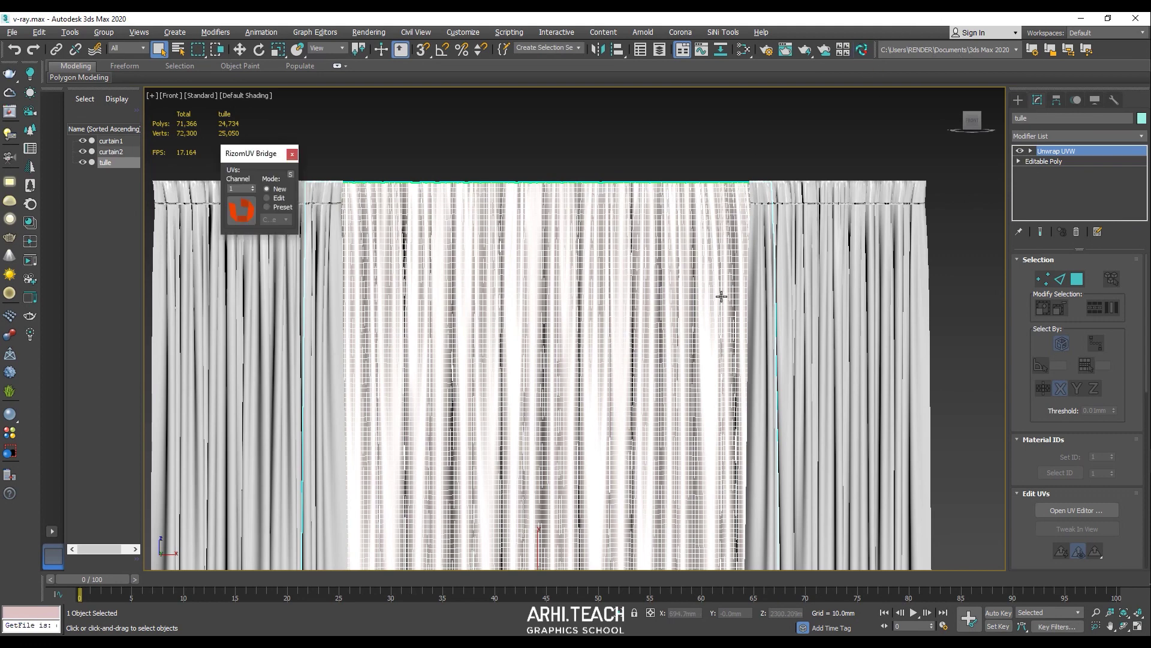
{"action": "left_click", "coordinate": [253, 187]}
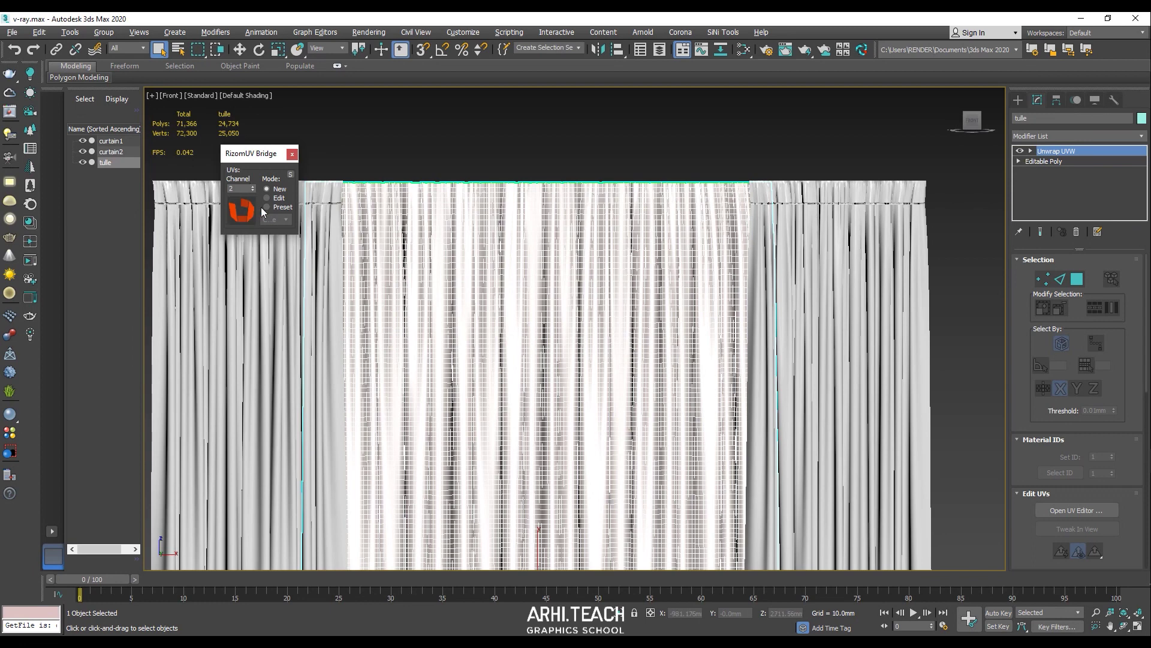
{"action": "left_click", "coordinate": [250, 209]}
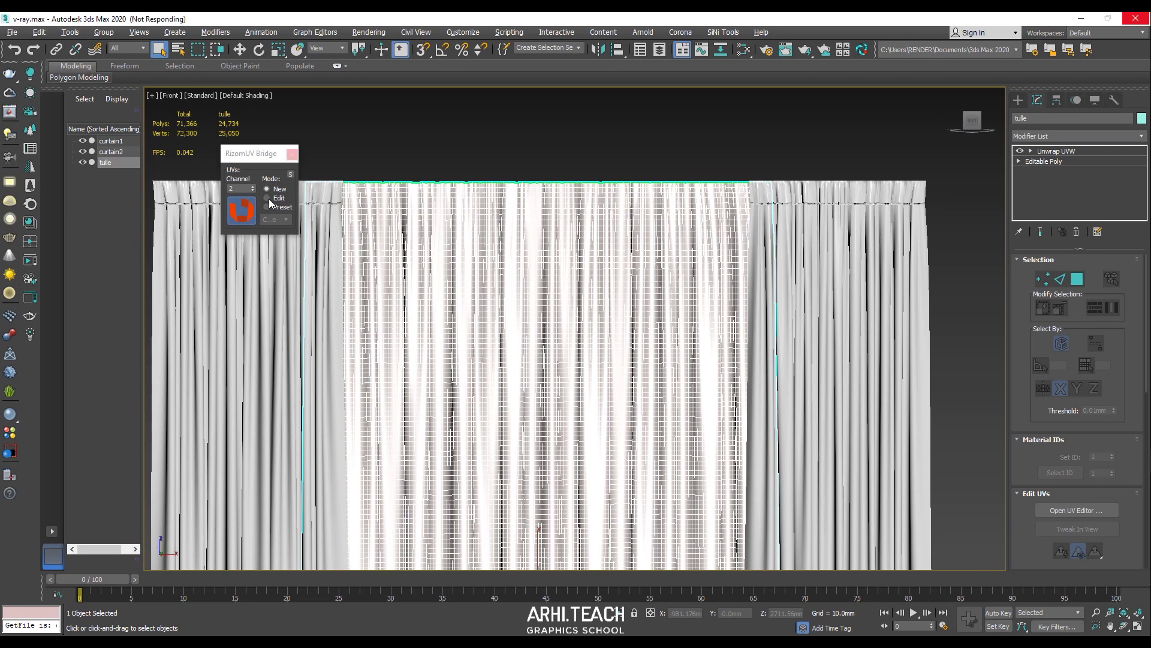
{"action": "left_click", "coordinate": [268, 199]}
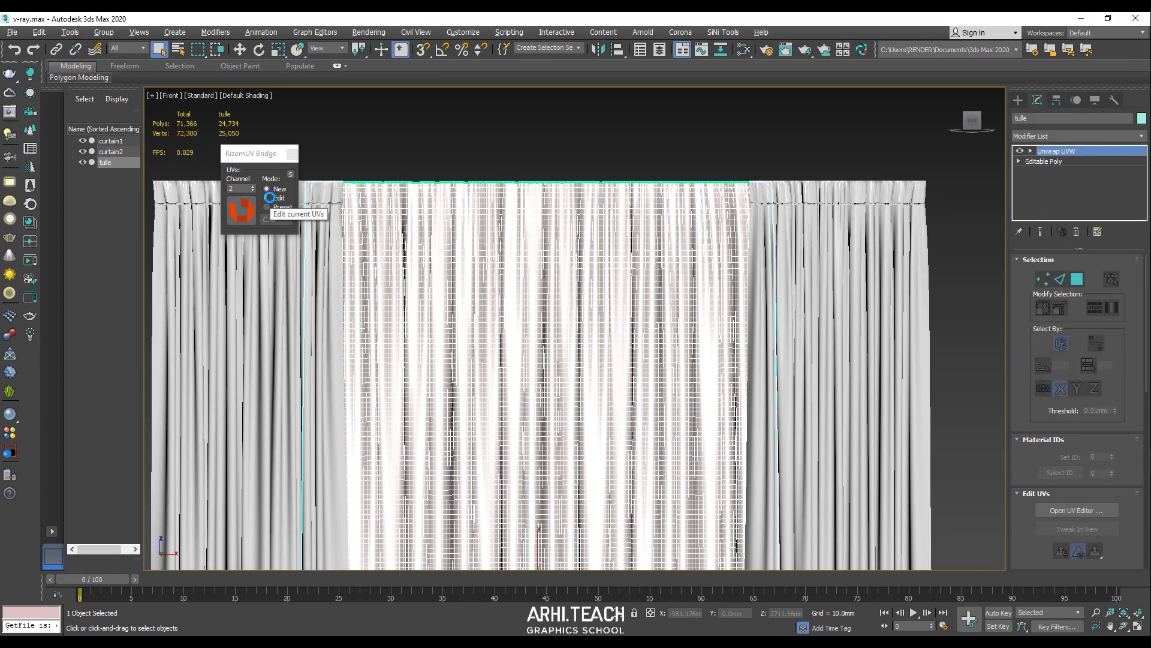
{"action": "left_click", "coordinate": [269, 197]}
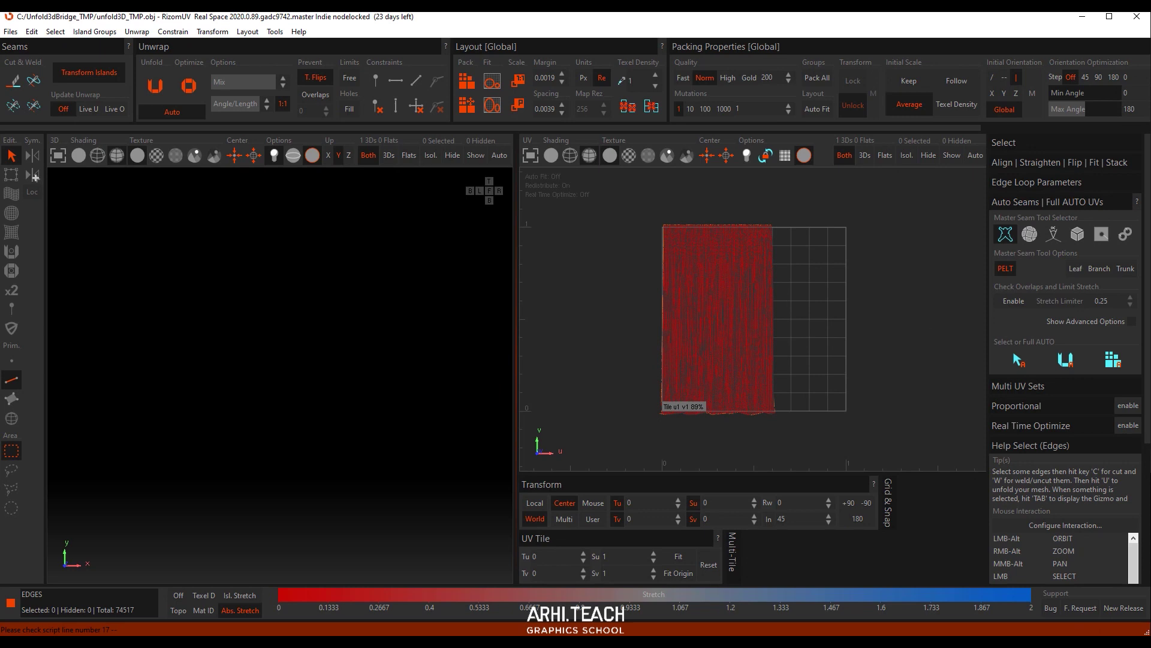
- Run the full automatic unwrap with packing on the tulle, and colour its UVs by island stretch
{"action": "left_click", "coordinate": [1119, 366]}
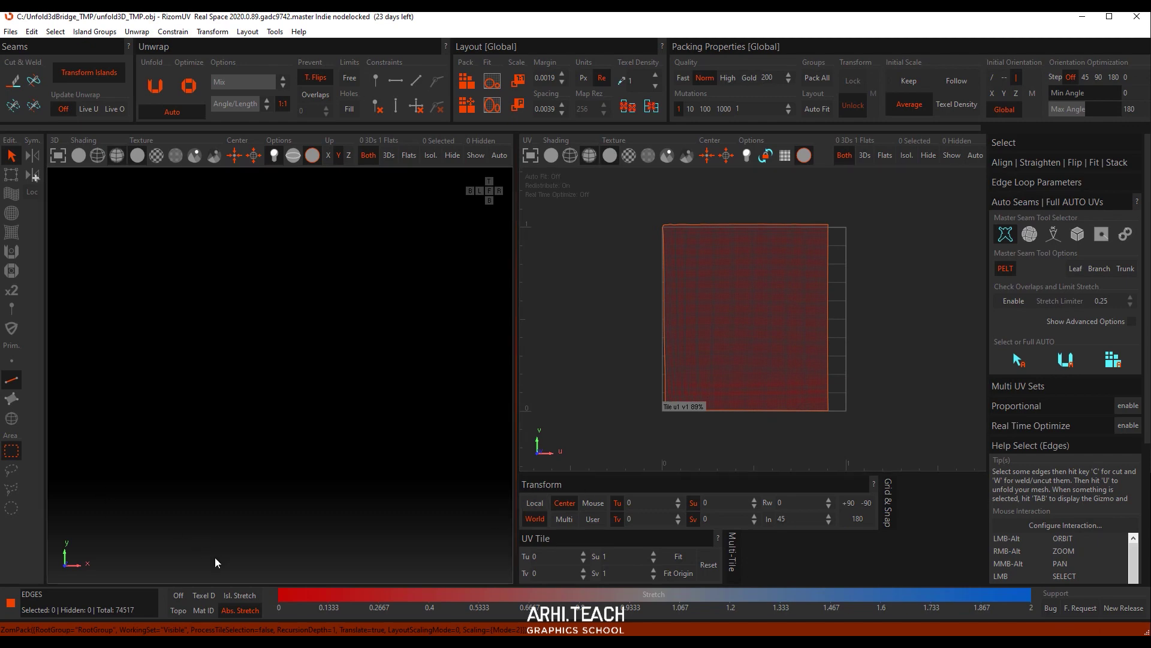
{"action": "left_click", "coordinate": [246, 597]}
- Examine the unwrapped tulle island's edges, corners and grid for stretching and distortion
{"action": "scroll", "coordinate": [816, 388], "scroll_direction": "up", "scroll_amount": 3}
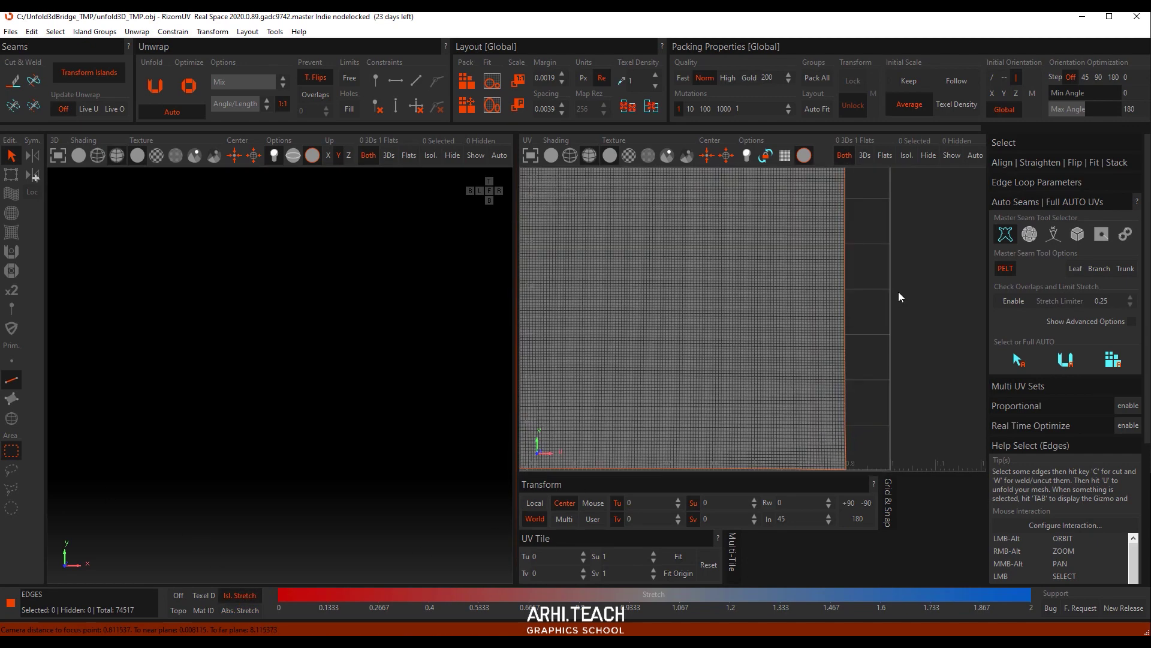
{"action": "scroll", "coordinate": [836, 367], "scroll_direction": "down", "scroll_amount": 3}
{"action": "scroll", "coordinate": [823, 394], "scroll_direction": "up", "scroll_amount": 4}
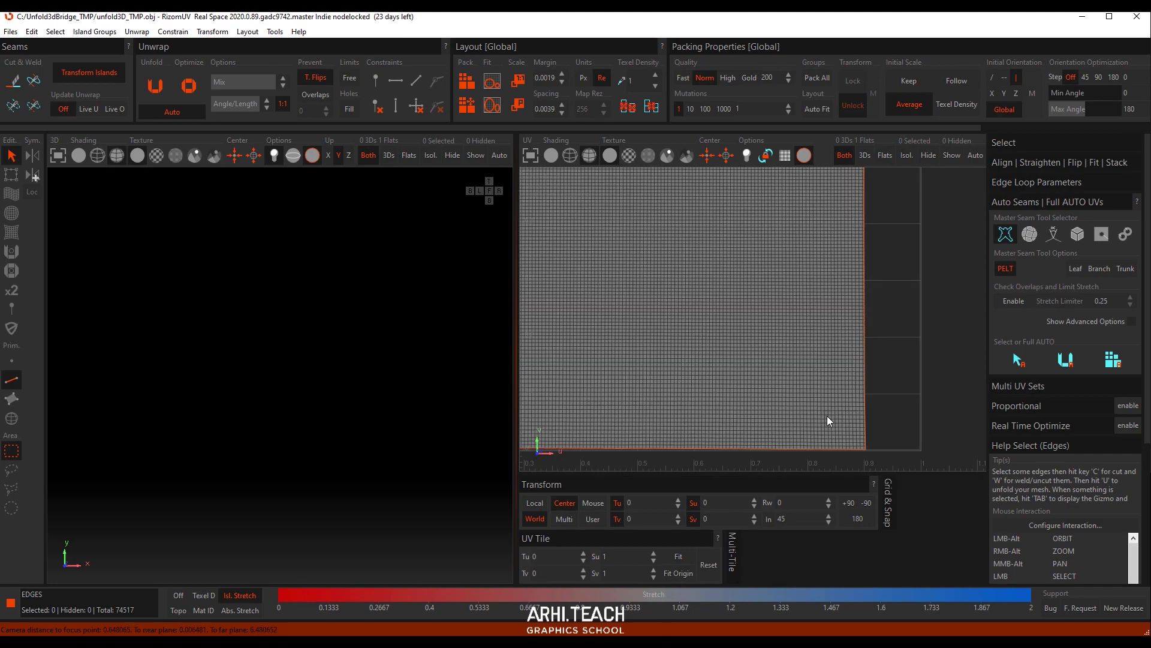
{"action": "scroll", "coordinate": [876, 386], "scroll_direction": "up", "scroll_amount": 2}
{"action": "scroll", "coordinate": [882, 385], "scroll_direction": "down", "scroll_amount": 4}
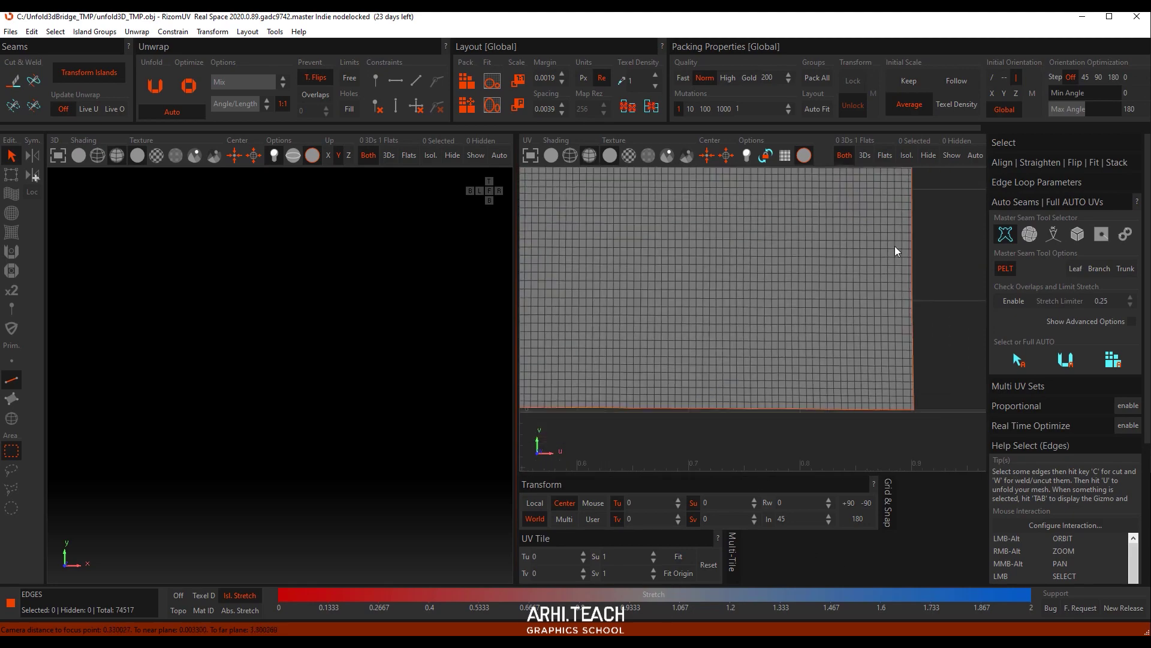
{"action": "middle_click_drag", "start_coordinate": [876, 258], "coordinate": [888, 427], "text": "alt"}
{"action": "scroll", "coordinate": [843, 430], "scroll_direction": "up", "scroll_amount": 5}
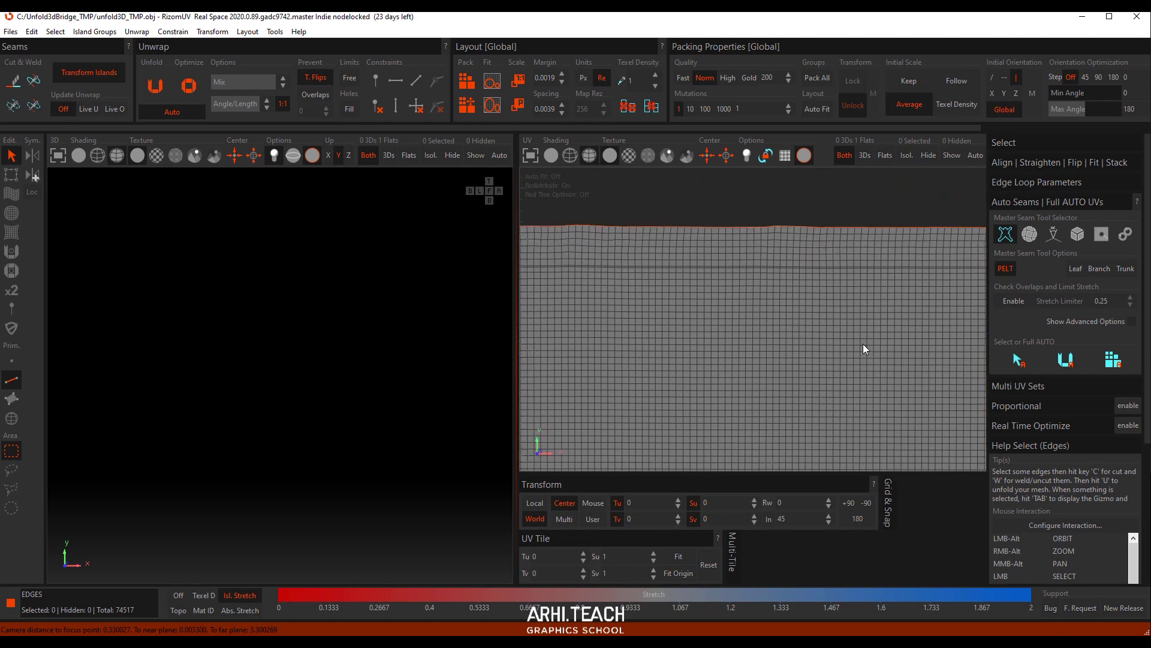
{"action": "scroll", "coordinate": [877, 290], "scroll_direction": "down", "scroll_amount": 8}
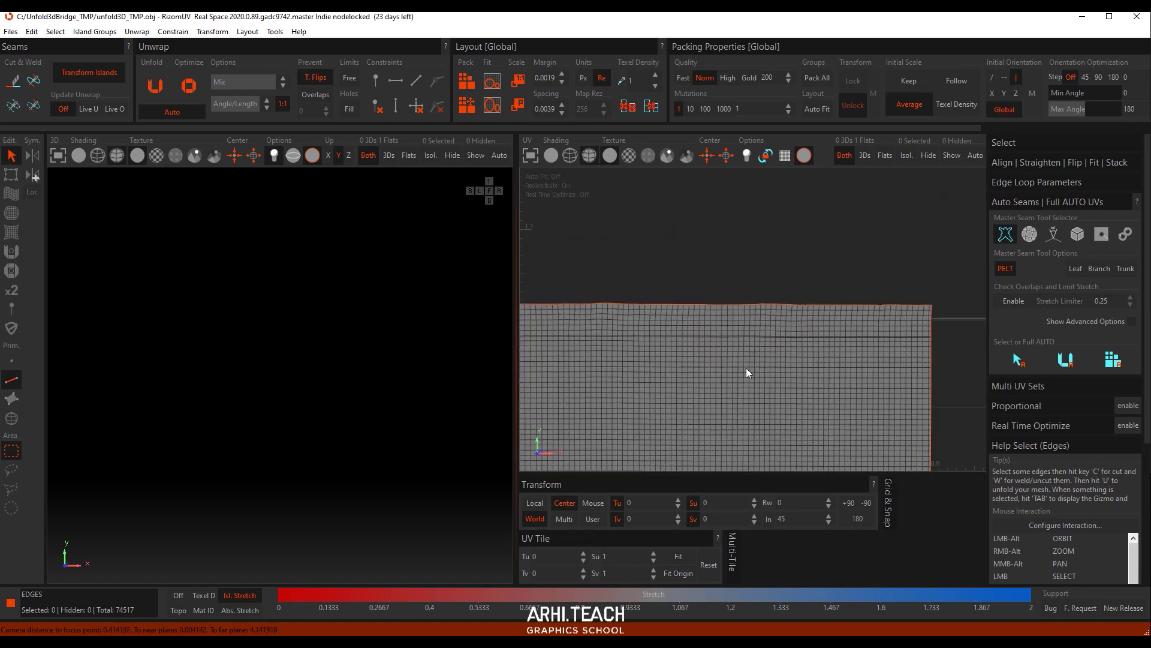
{"action": "scroll", "coordinate": [637, 326], "scroll_direction": "up", "scroll_amount": 5}
{"action": "scroll", "coordinate": [649, 348], "scroll_direction": "down", "scroll_amount": 7}
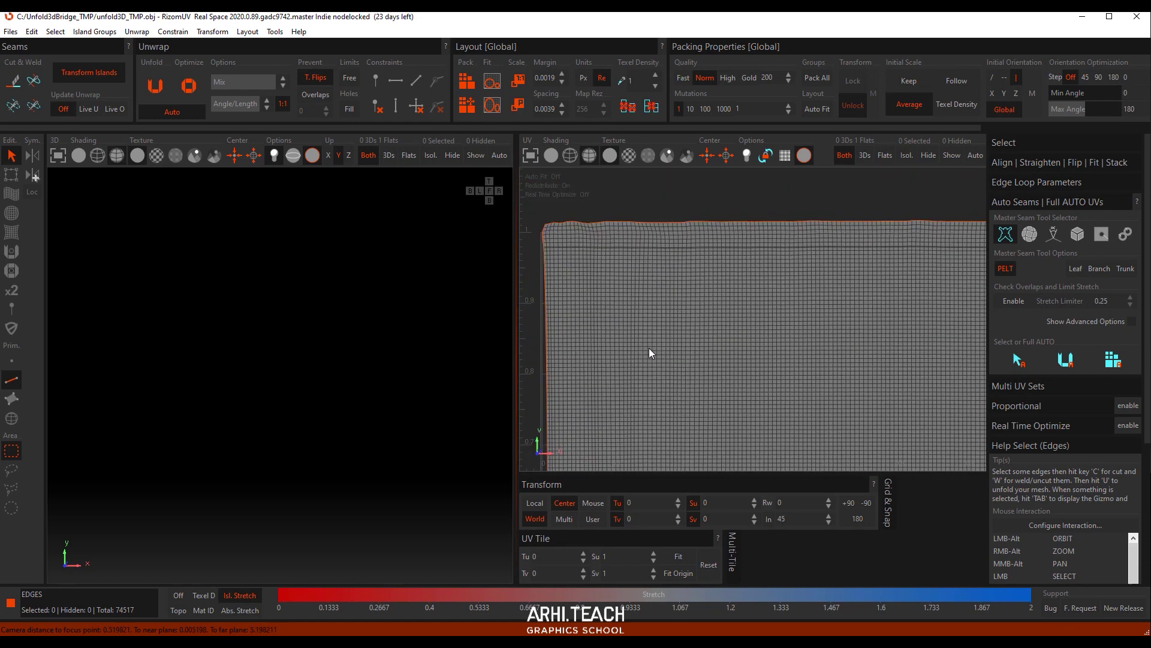
{"action": "scroll", "coordinate": [717, 380], "scroll_direction": "up", "scroll_amount": 2}
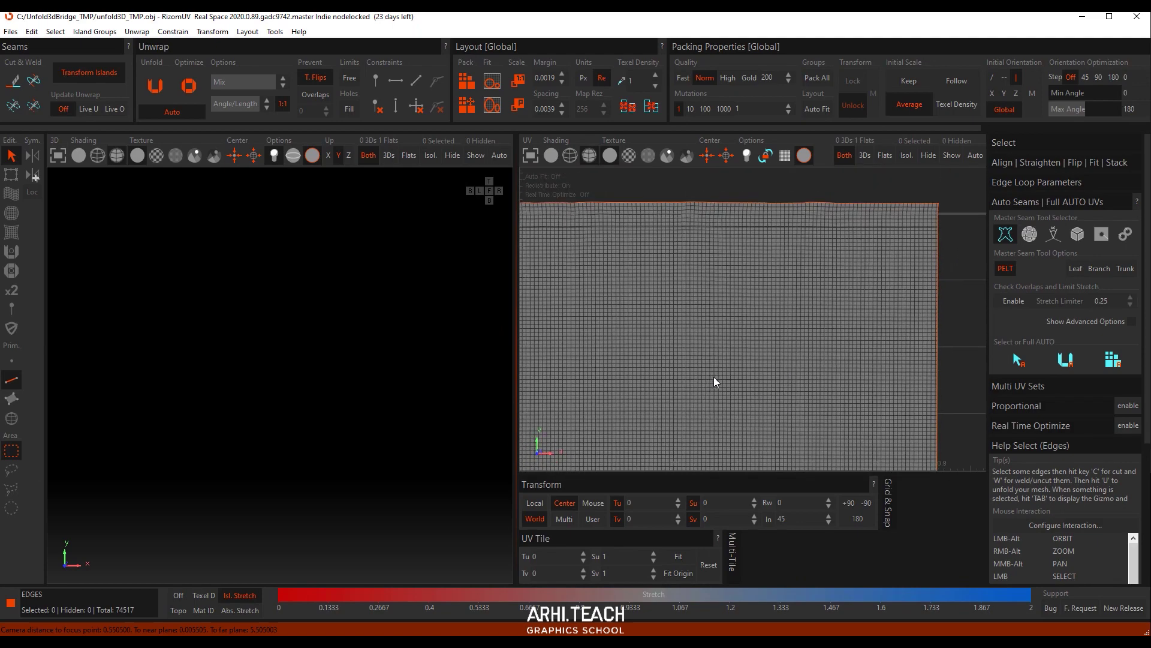
{"action": "scroll", "coordinate": [786, 372], "scroll_direction": "down", "scroll_amount": 4}
{"action": "scroll", "coordinate": [774, 376], "scroll_direction": "up", "scroll_amount": 3}
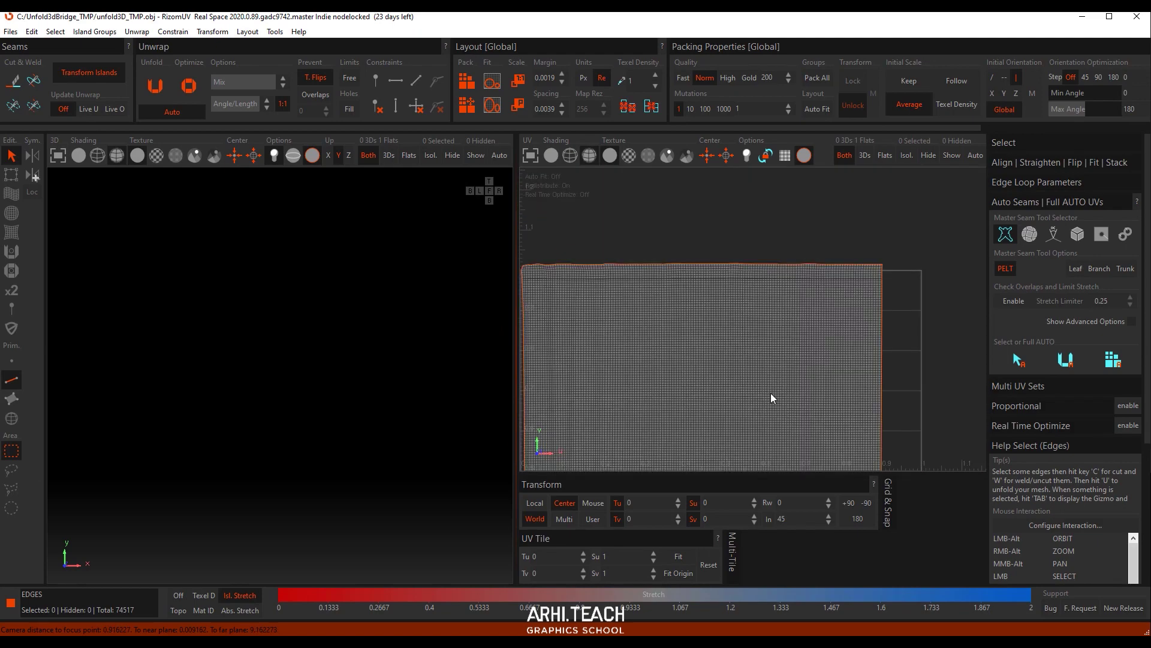
{"action": "scroll", "coordinate": [785, 366], "scroll_direction": "down", "scroll_amount": 5}
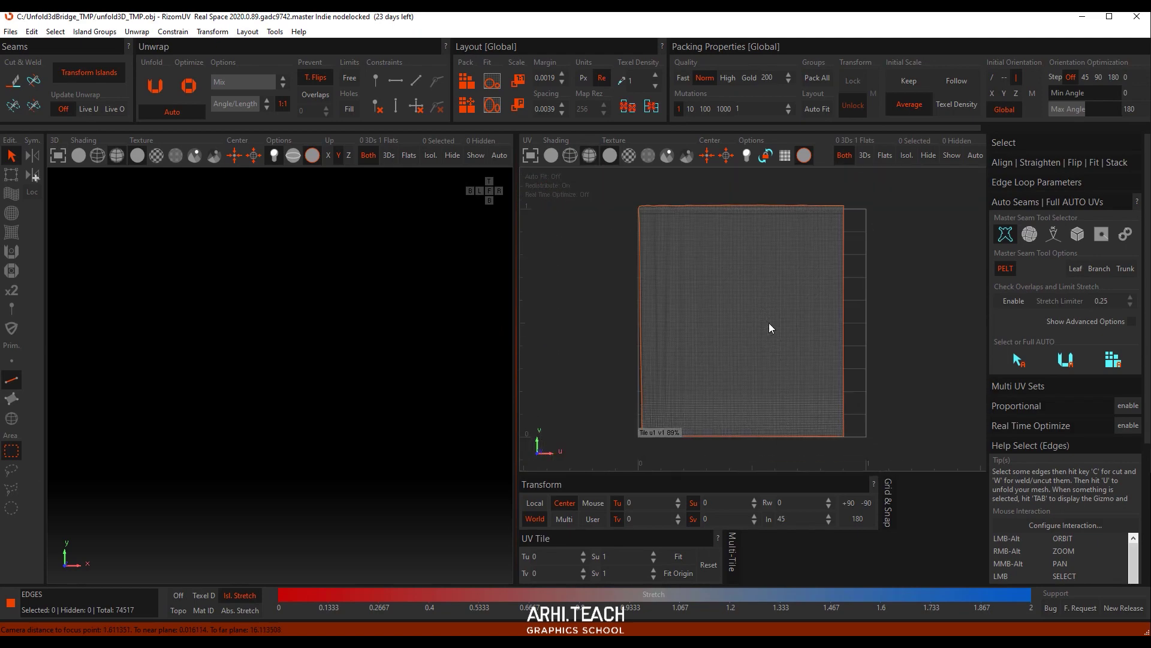
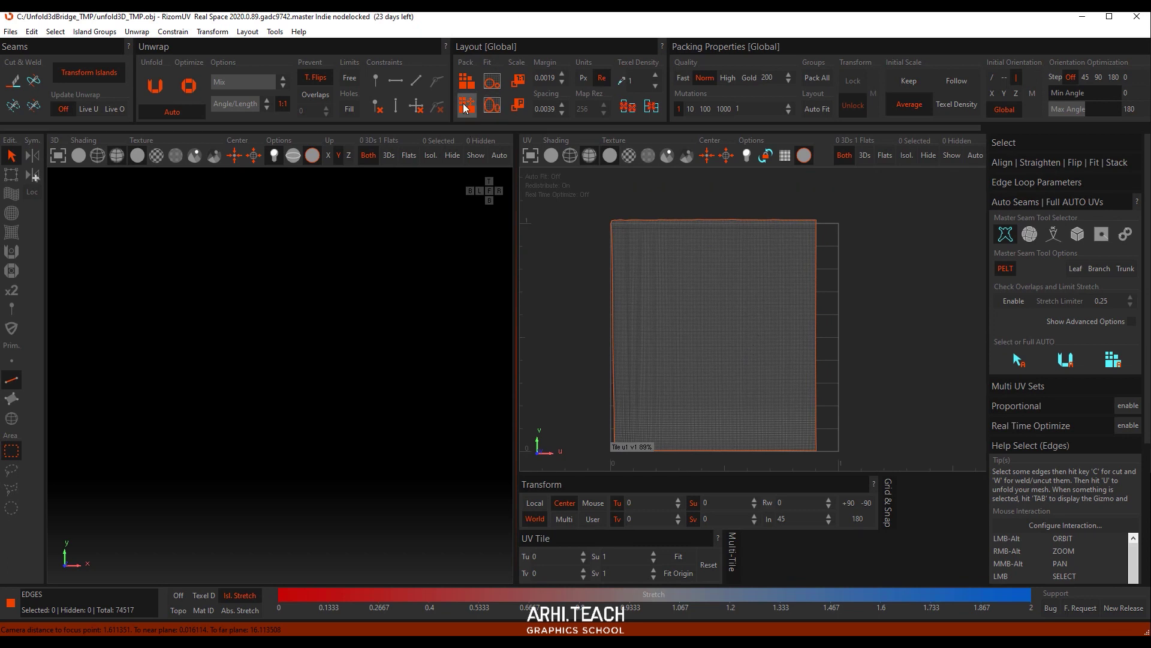
- Fit the tulle's UV island non-uniformly so that it fills the whole UV tile, accepting the anamorphic rescale
{"action": "left_click", "coordinate": [491, 81]}
{"action": "left_click", "coordinate": [663, 331]}
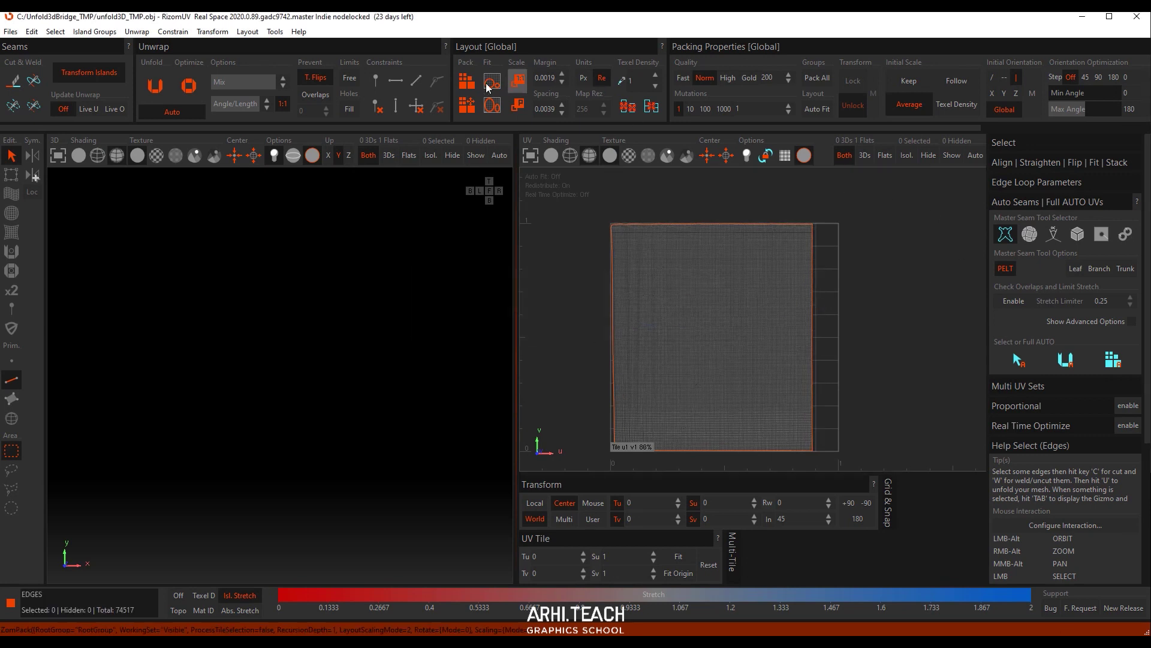
{"action": "left_click", "coordinate": [495, 108]}
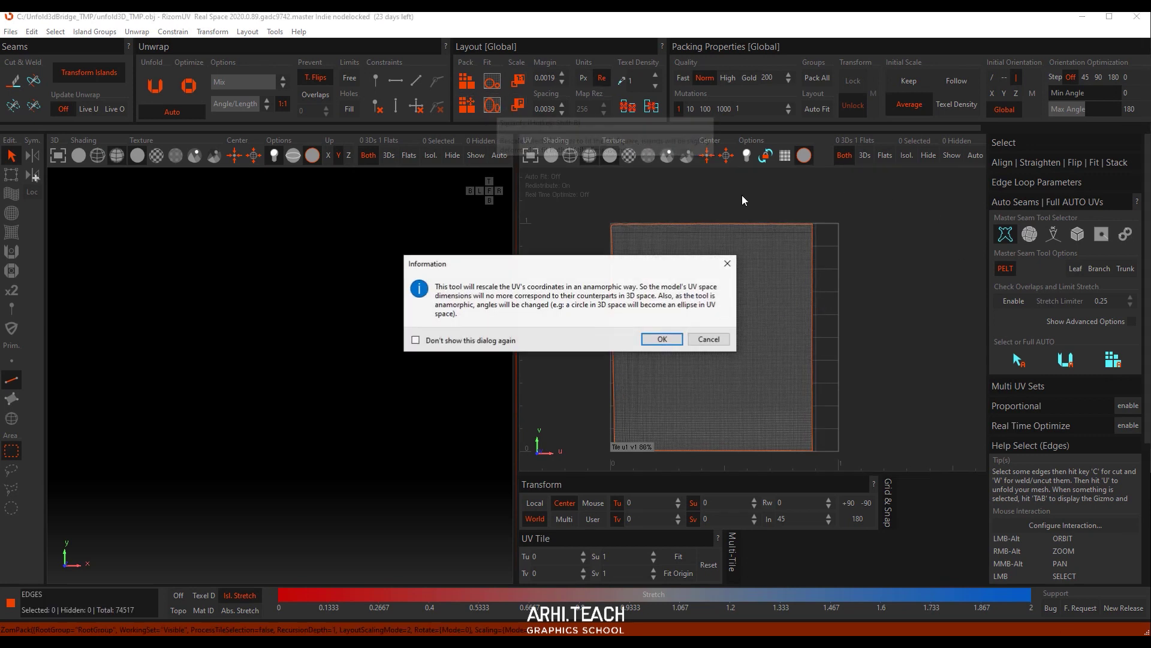
{"action": "left_click", "coordinate": [663, 334]}
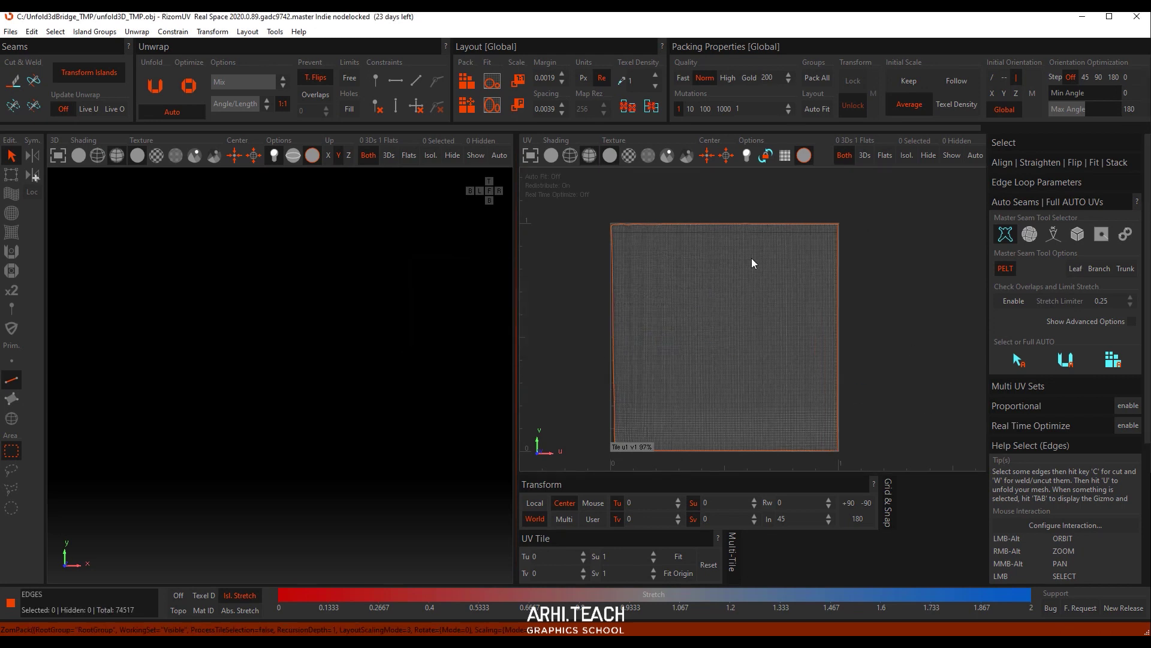
- Save the UV layout back to 3ds Max and isolate the tulle there
{"action": "key", "text": "ctrl+s"}
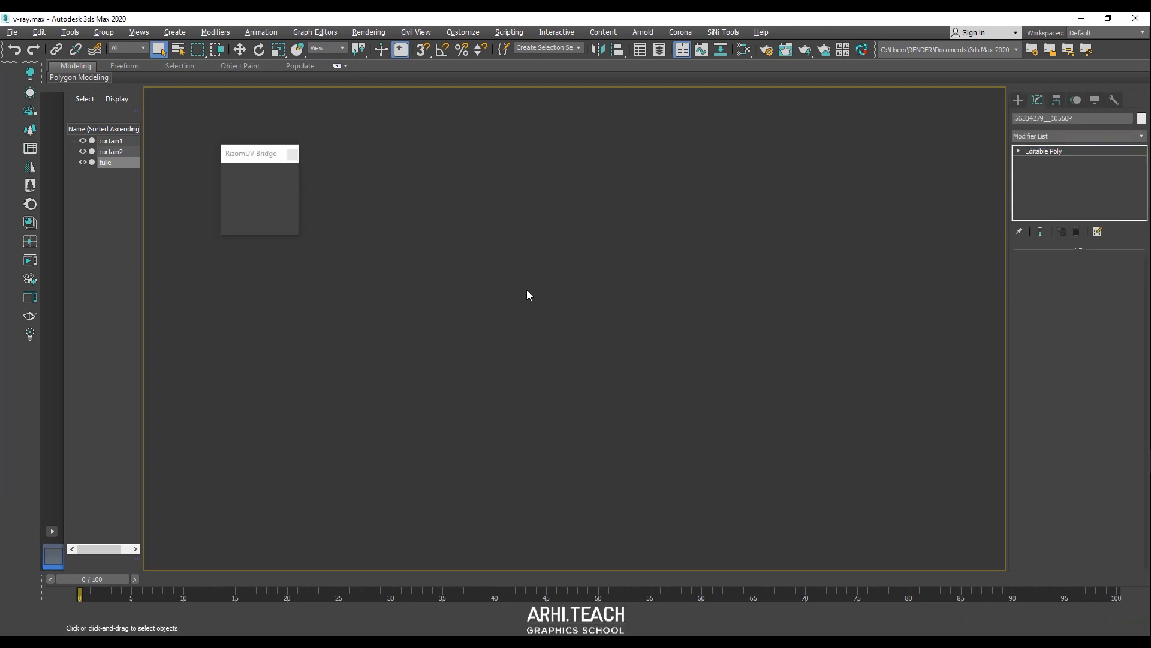
{"action": "key", "text": "alt+q"}
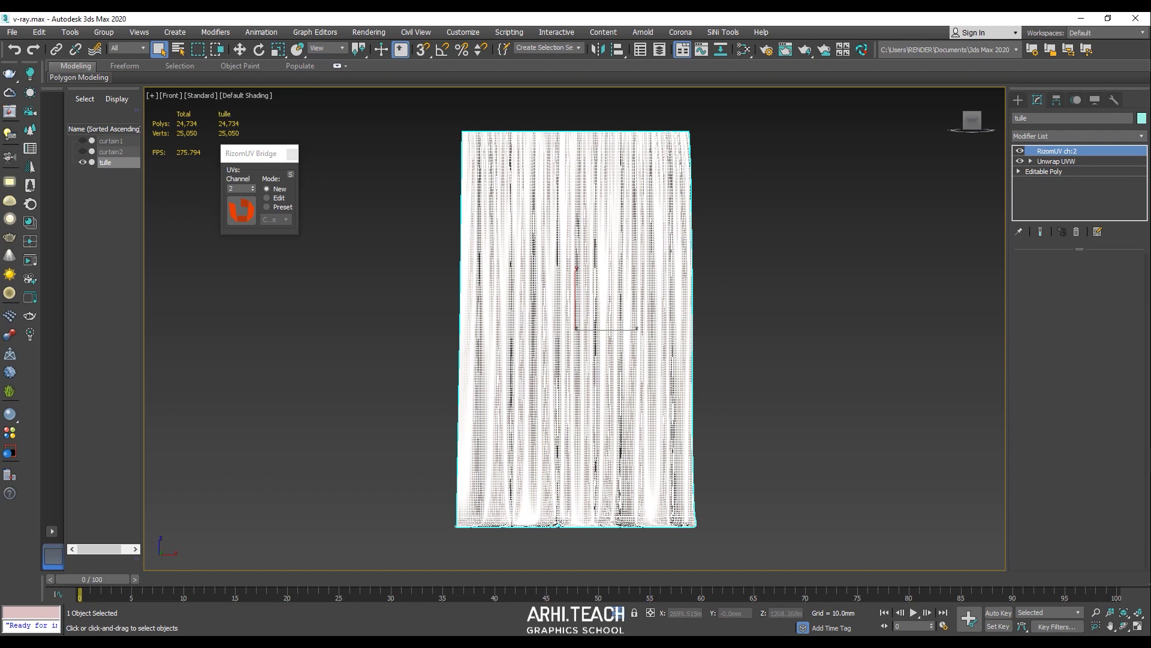
- Convert the tulle to Editable Poly, collapsing its RizomUV and Unwrap UVW modifiers
{"action": "right_click", "coordinate": [627, 350]}
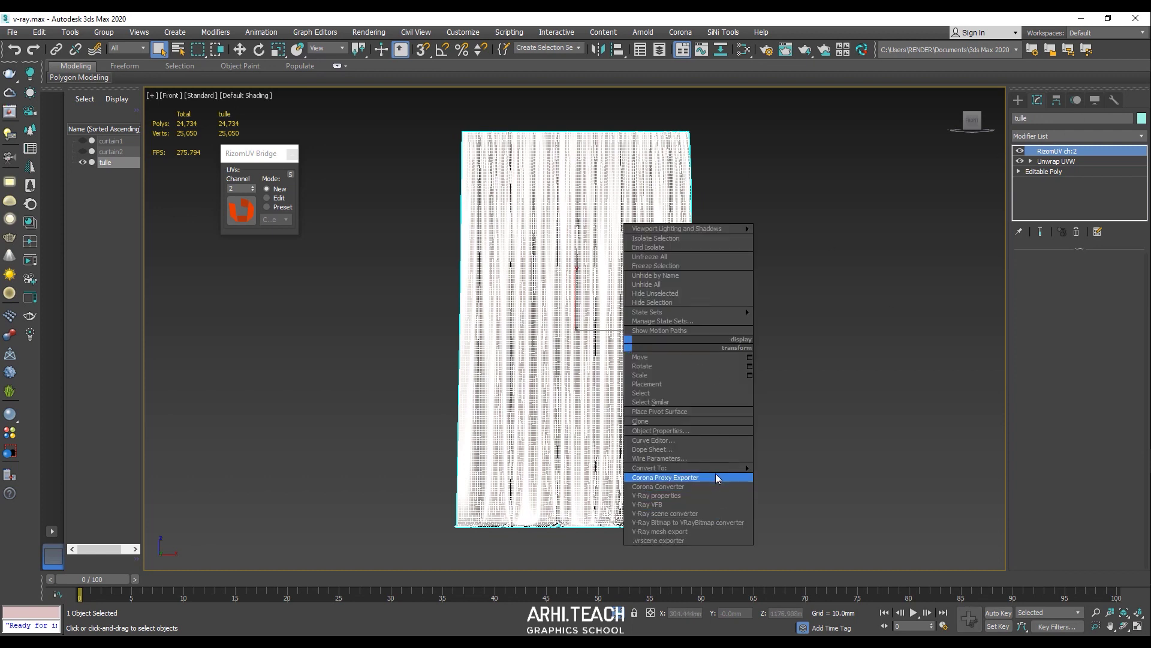
{"action": "mouse_move", "coordinate": [749, 468]}
{"action": "left_click", "coordinate": [803, 477]}
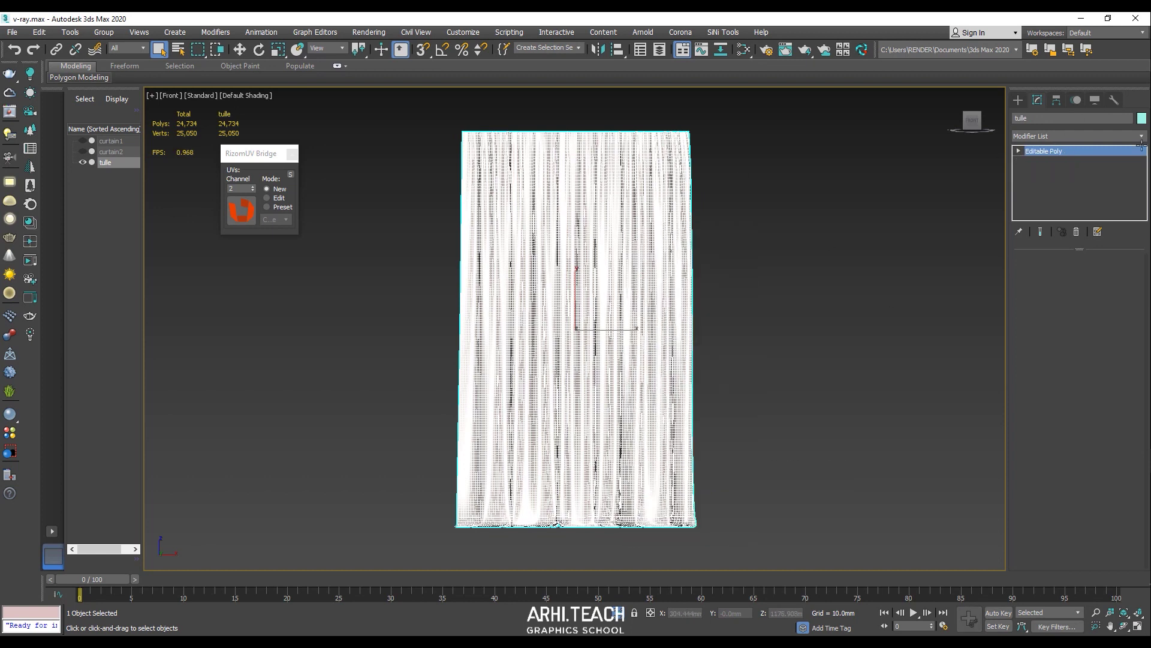
- Add an Unwrap UVW modifier to the tulle and load the existing UVs of map channel 2, abandoning changes in the modifier
{"action": "left_click", "coordinate": [1103, 135]}
{"action": "type", "text": "u"}
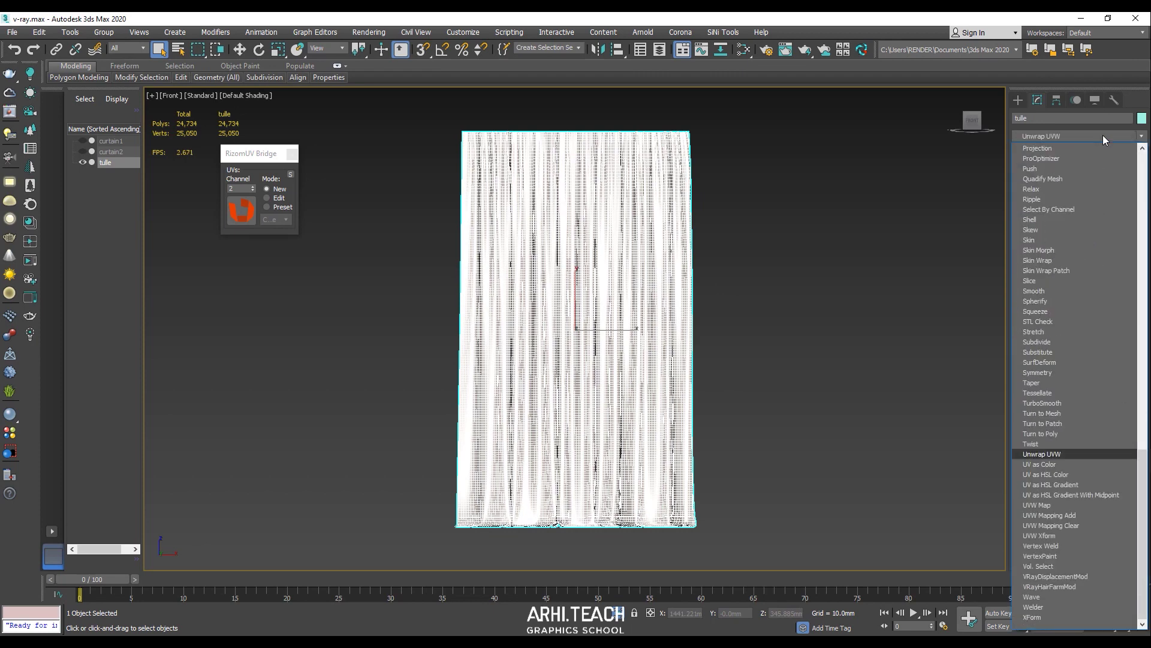
{"action": "key", "text": "Return"}
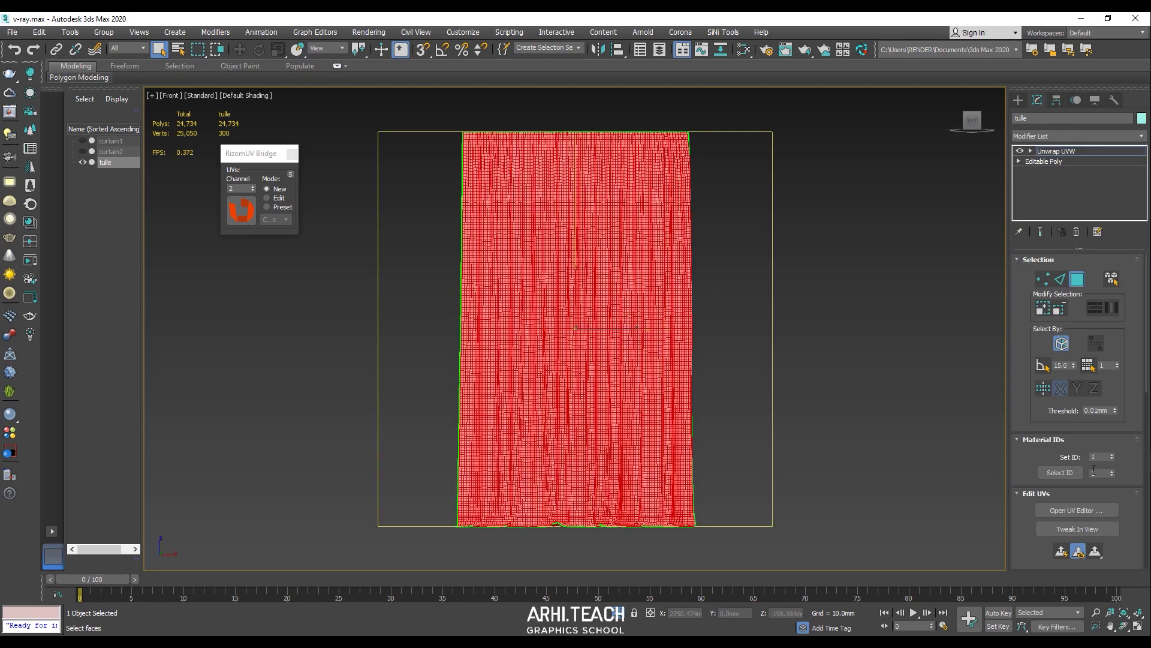
{"action": "scroll", "coordinate": [1075, 457], "scroll_direction": "down", "scroll_amount": 5}
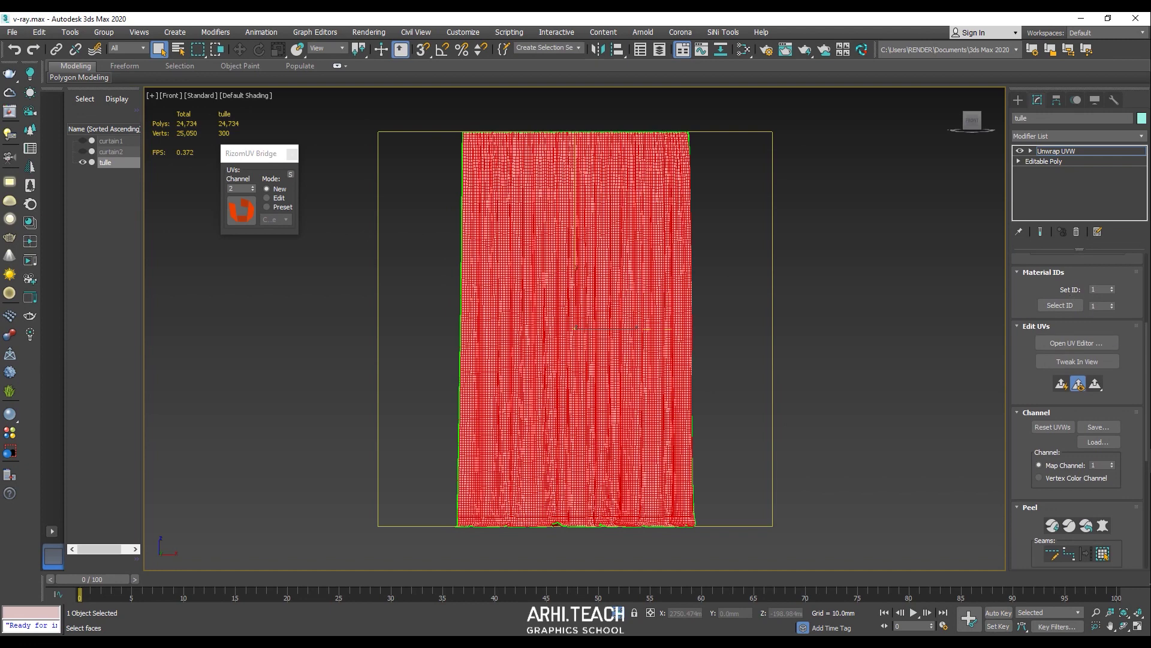
{"action": "left_click", "coordinate": [1111, 462]}
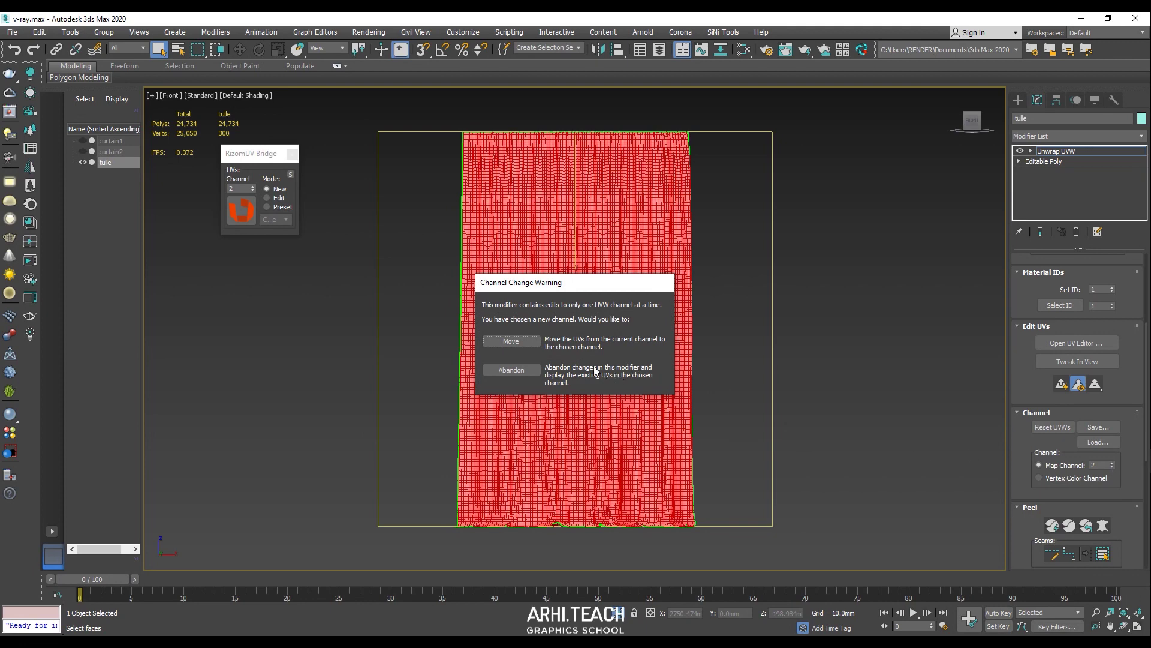
{"action": "left_click", "coordinate": [521, 370]}
- Check the tulle's channel 2 layout in the UV editor in vertex mode, and close the editor
{"action": "left_click", "coordinate": [1056, 344]}
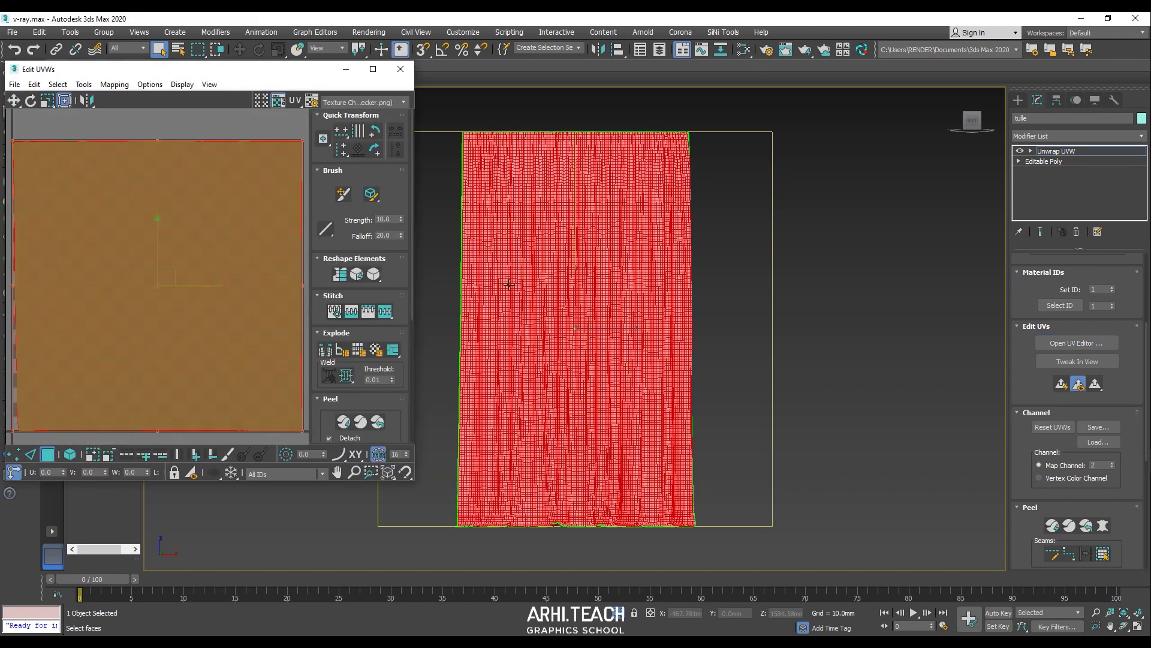
{"action": "key", "text": "1"}
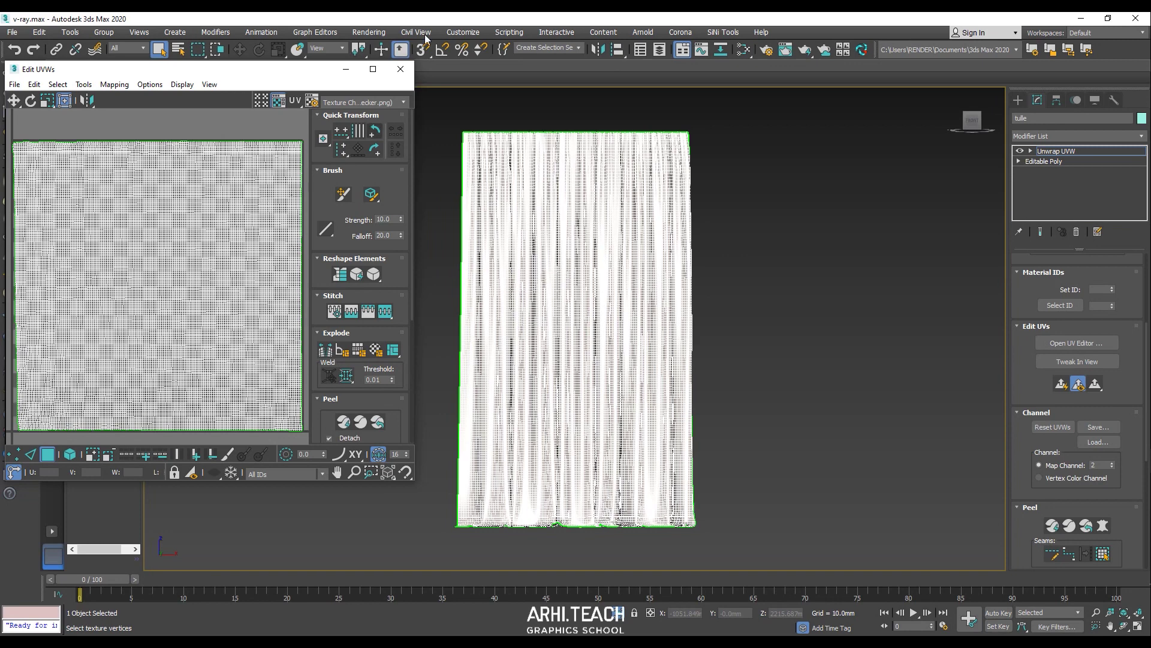
{"action": "left_click", "coordinate": [401, 69]}
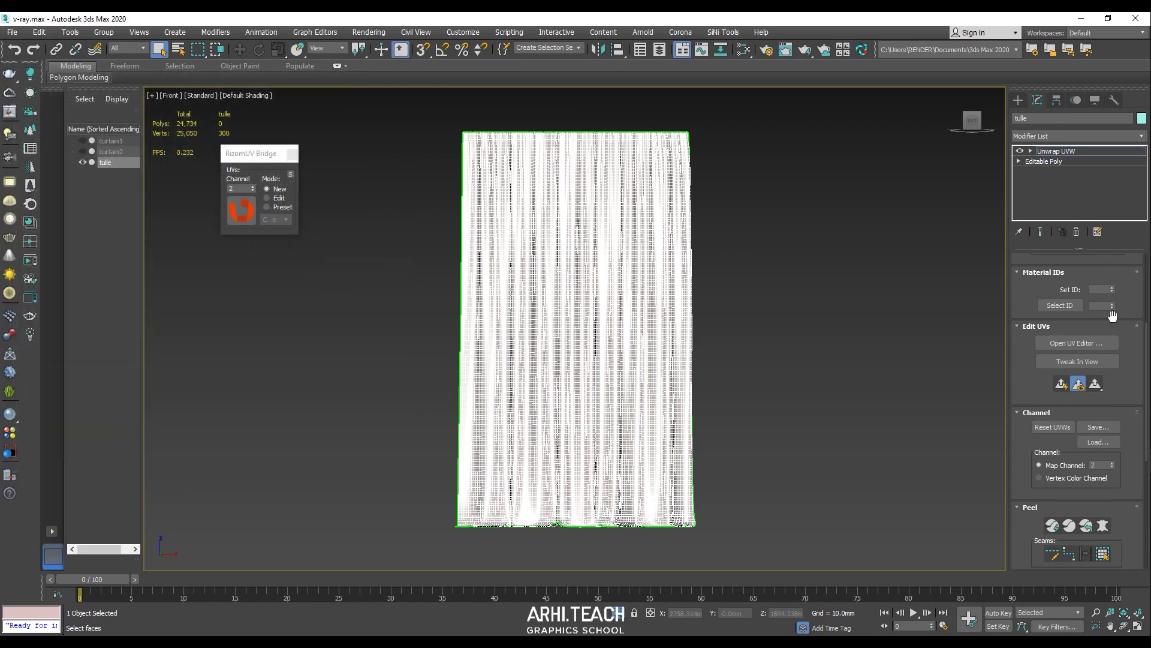
- Move the tulle's UVs from channel 2 to map channel 1 and convert the object to Editable Poly
{"action": "left_click", "coordinate": [1112, 465]}
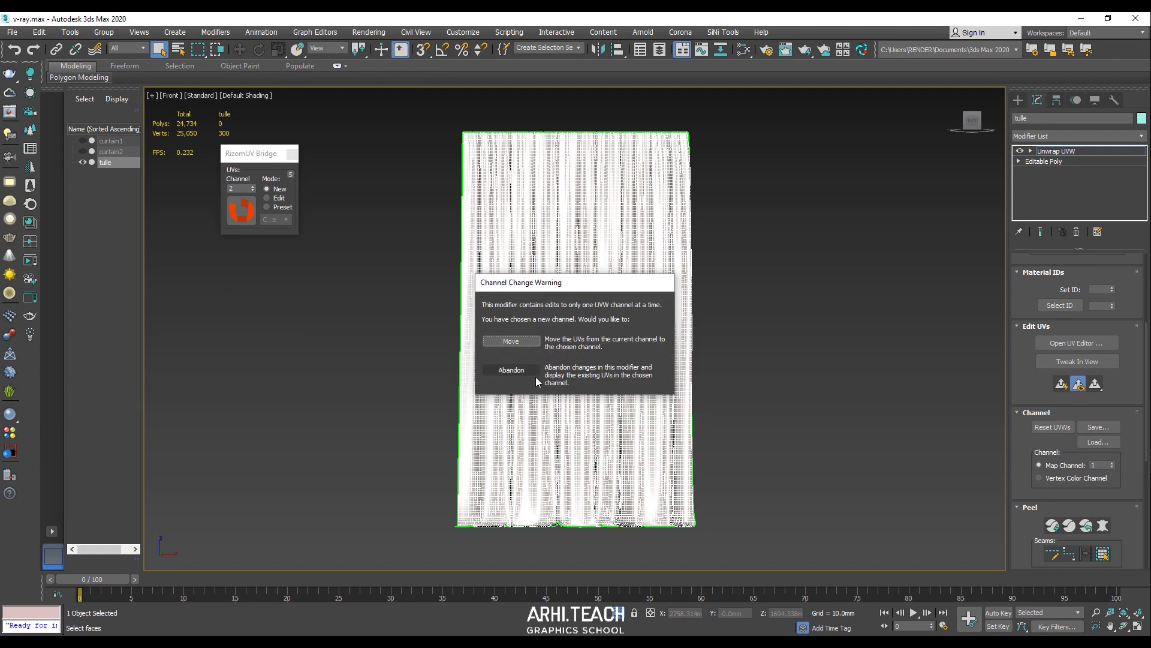
{"action": "left_click", "coordinate": [523, 339]}
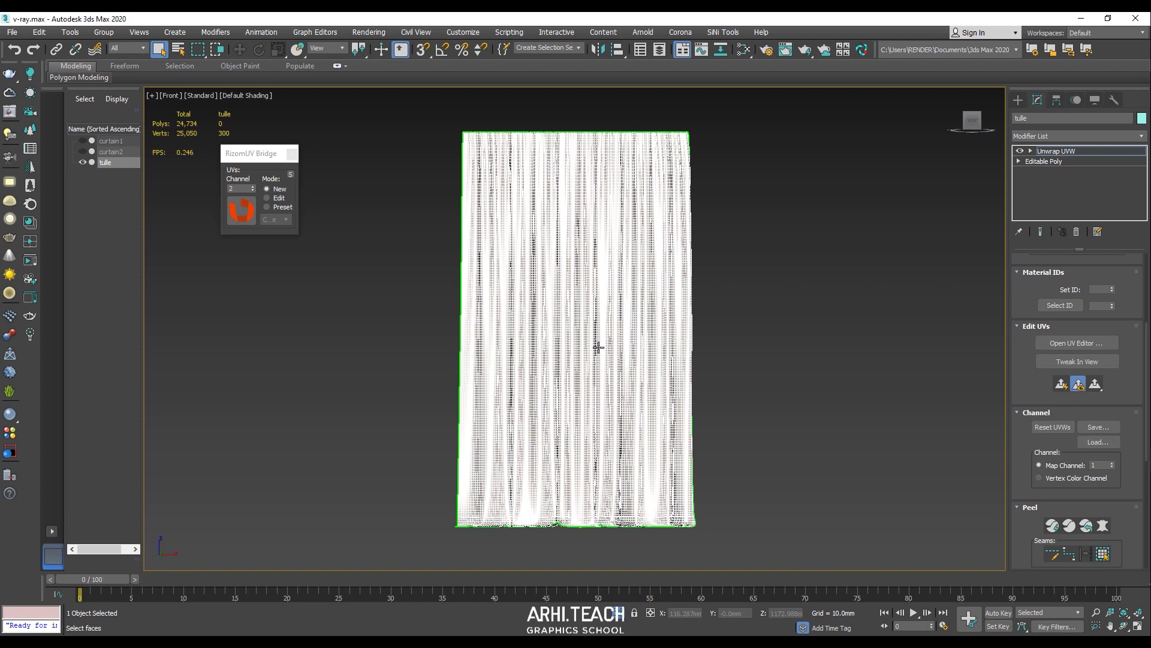
{"action": "right_click", "coordinate": [574, 280]}
{"action": "mouse_move", "coordinate": [697, 403]}
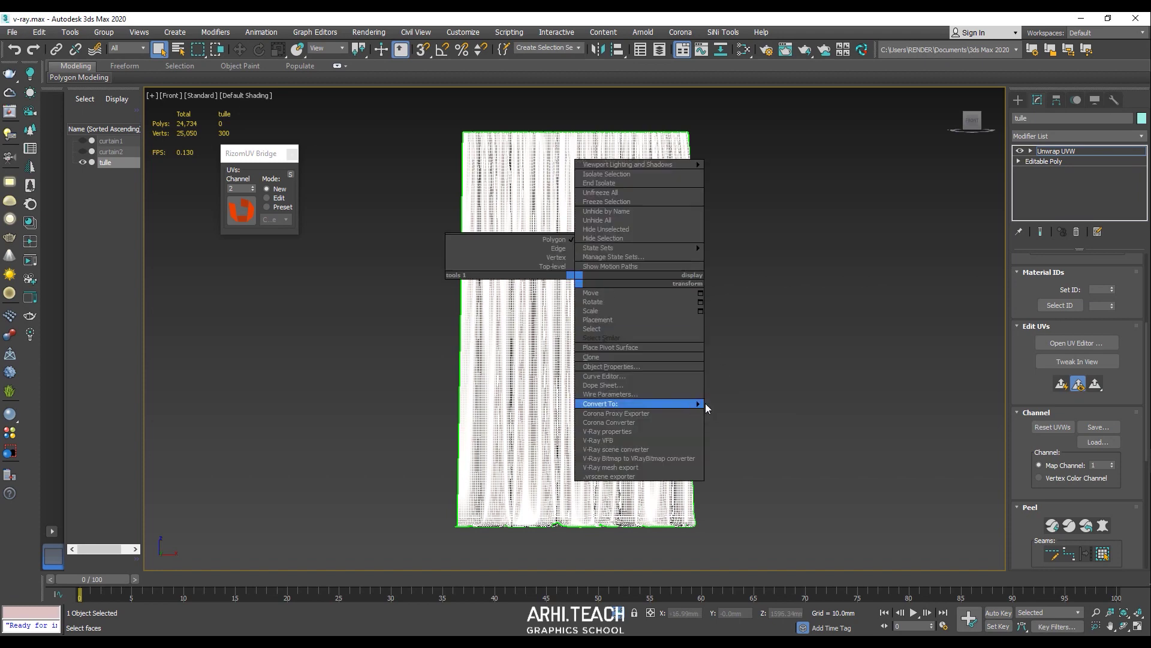
{"action": "left_click", "coordinate": [736, 412]}
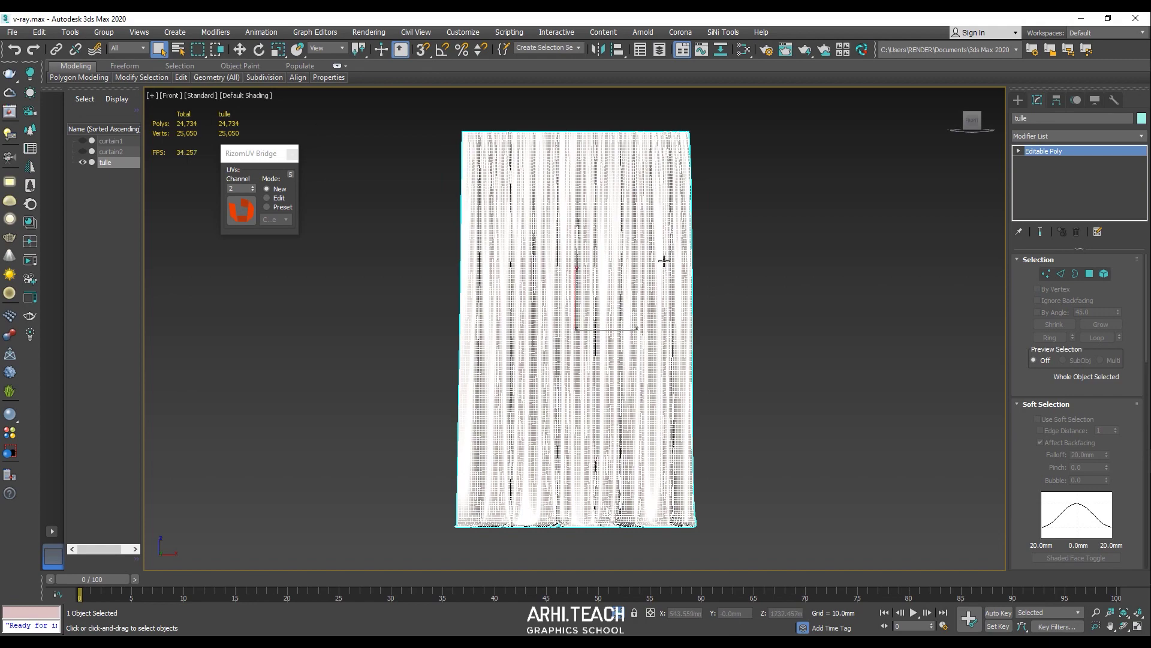
- Place the tulle's pivot at the centre of its bottom with the SiNi Mini Pivot Tool
{"action": "key", "text": "p"}
{"action": "middle_click_drag", "start_coordinate": [664, 259], "coordinate": [651, 299], "text": "alt"}
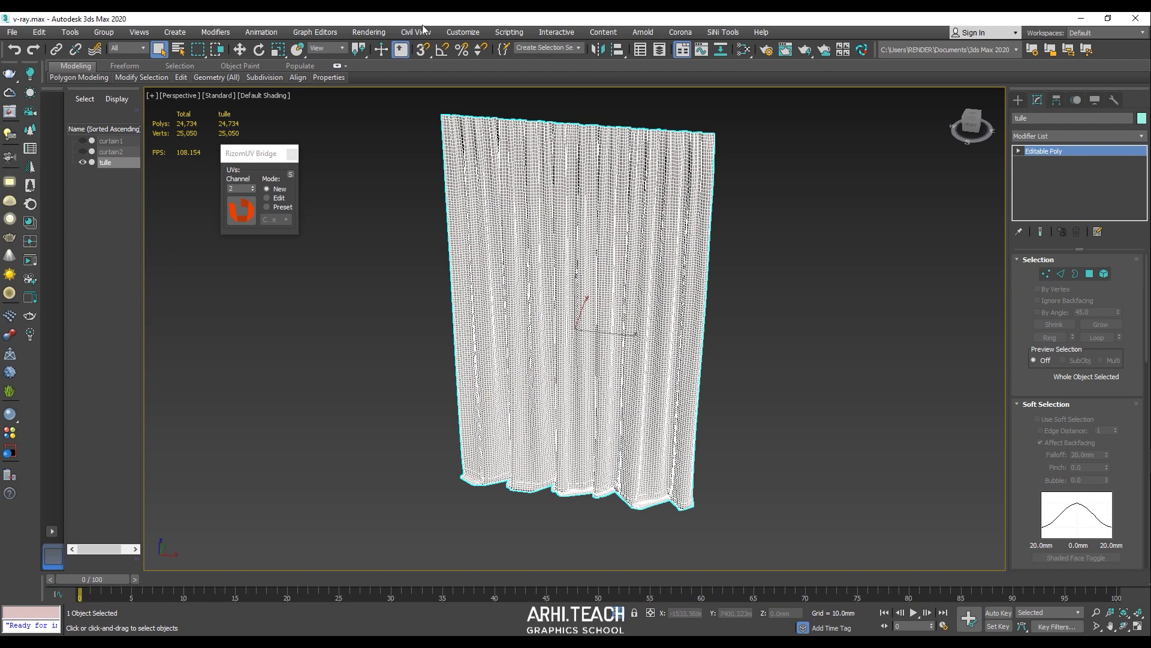
{"action": "left_click", "coordinate": [10, 32]}
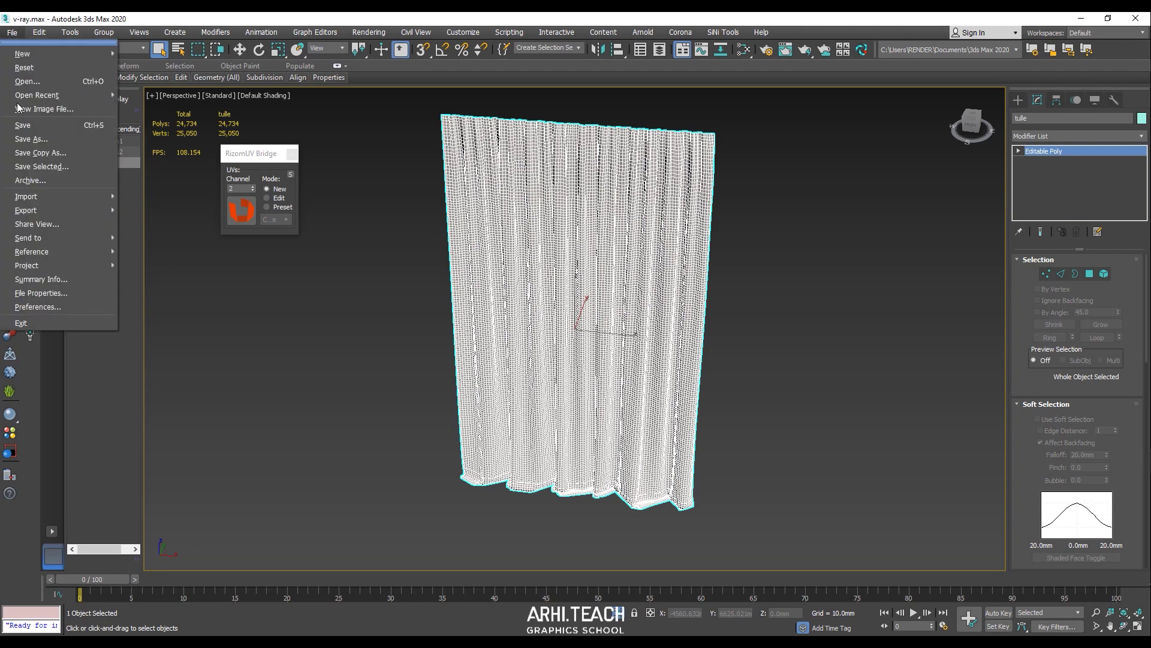
{"action": "left_click", "coordinate": [12, 32]}
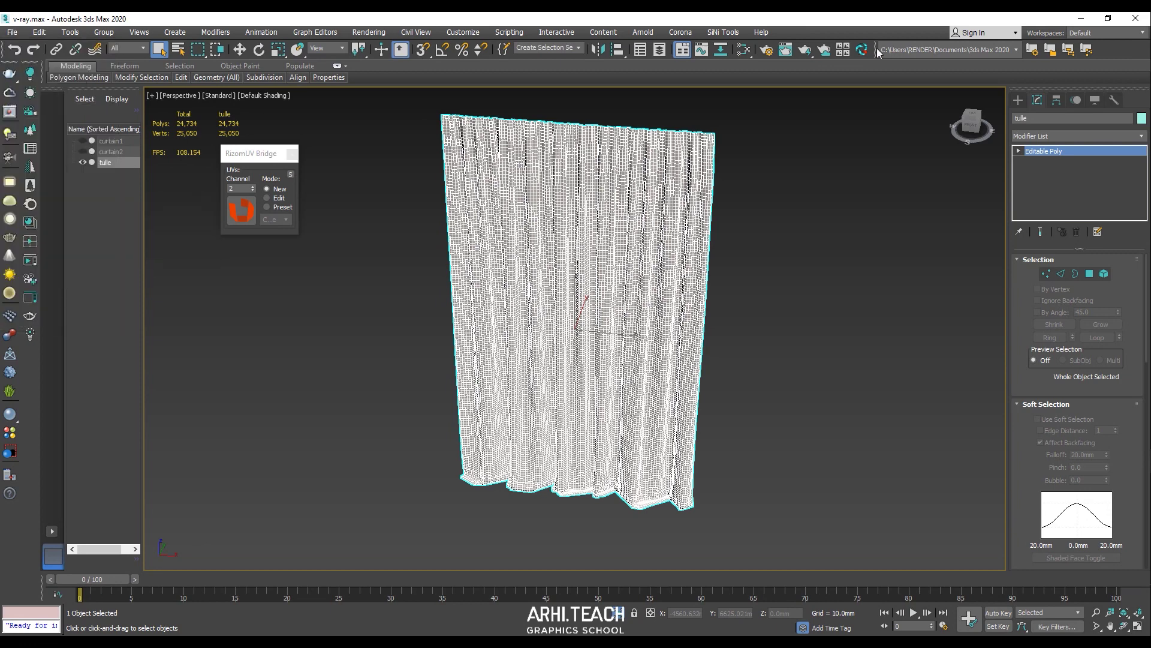
{"action": "left_click", "coordinate": [723, 32]}
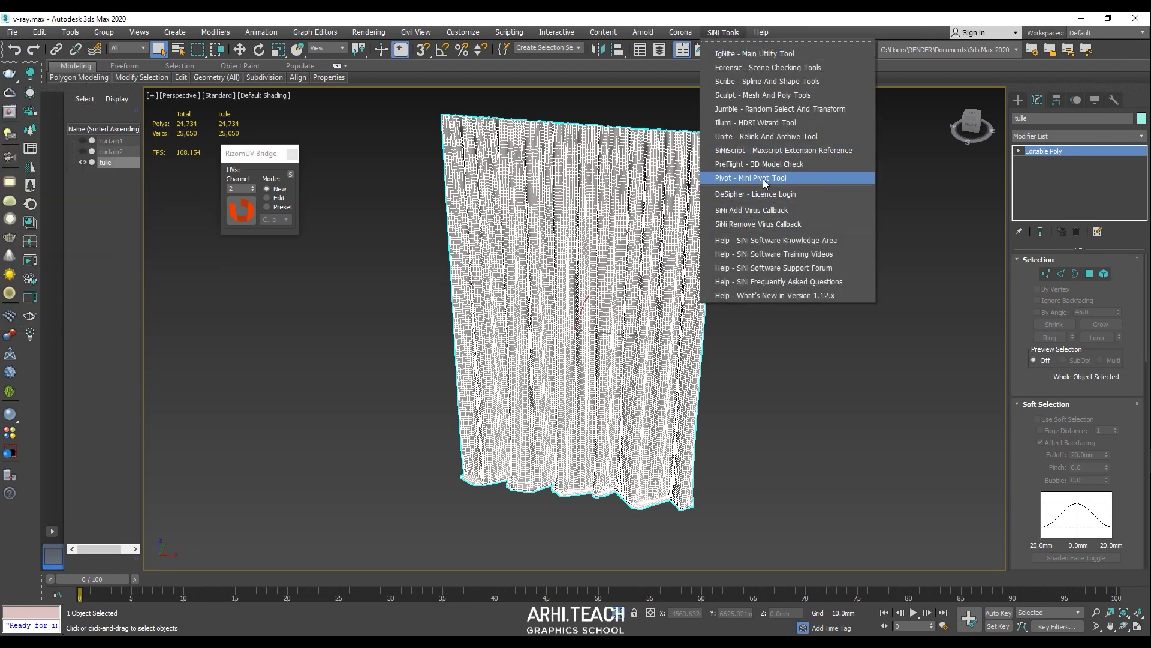
{"action": "left_click", "coordinate": [750, 177]}
{"action": "left_click", "coordinate": [725, 32]}
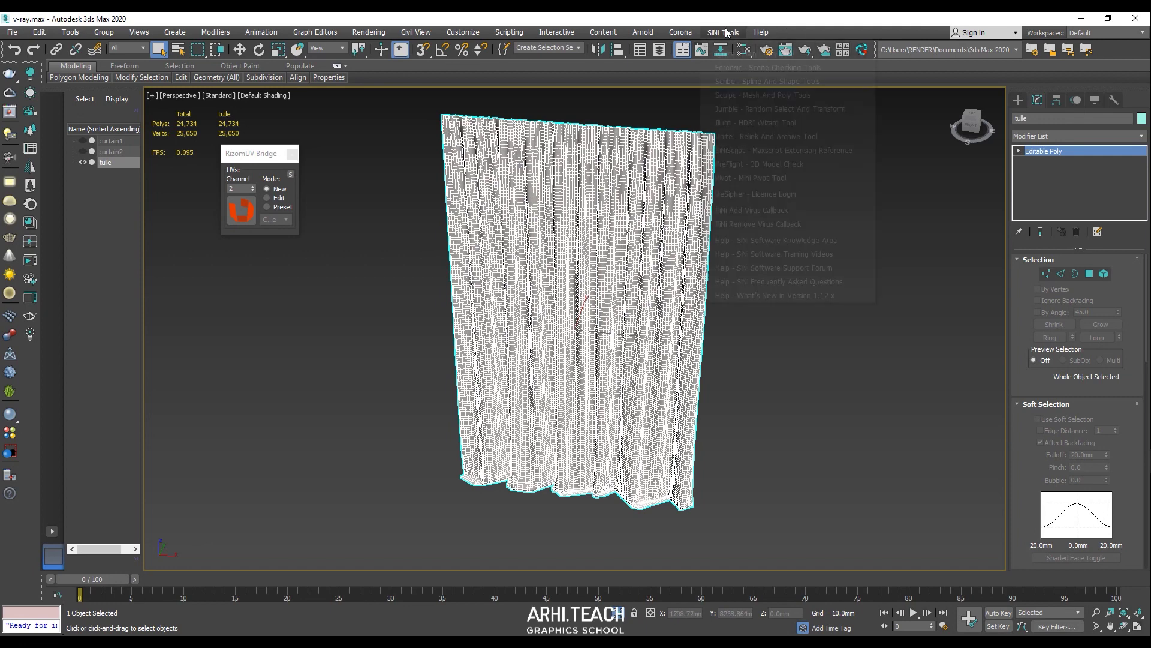
{"action": "left_click", "coordinate": [754, 182]}
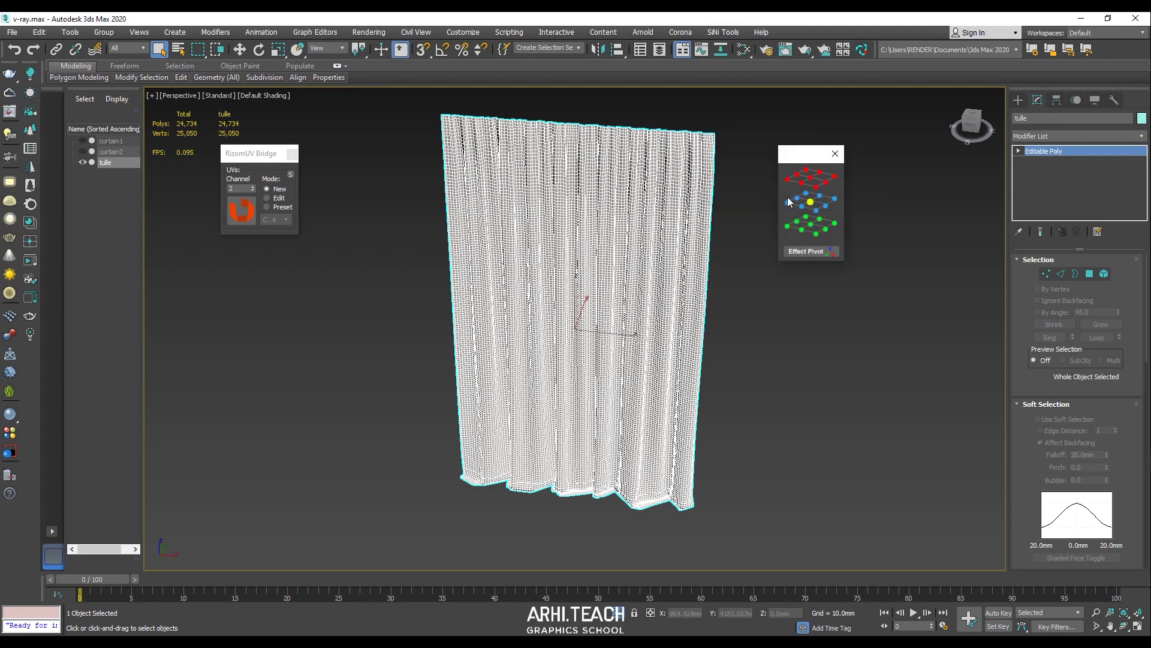
{"action": "left_click", "coordinate": [812, 225]}
{"action": "middle_click_drag", "start_coordinate": [773, 484], "coordinate": [714, 468]}
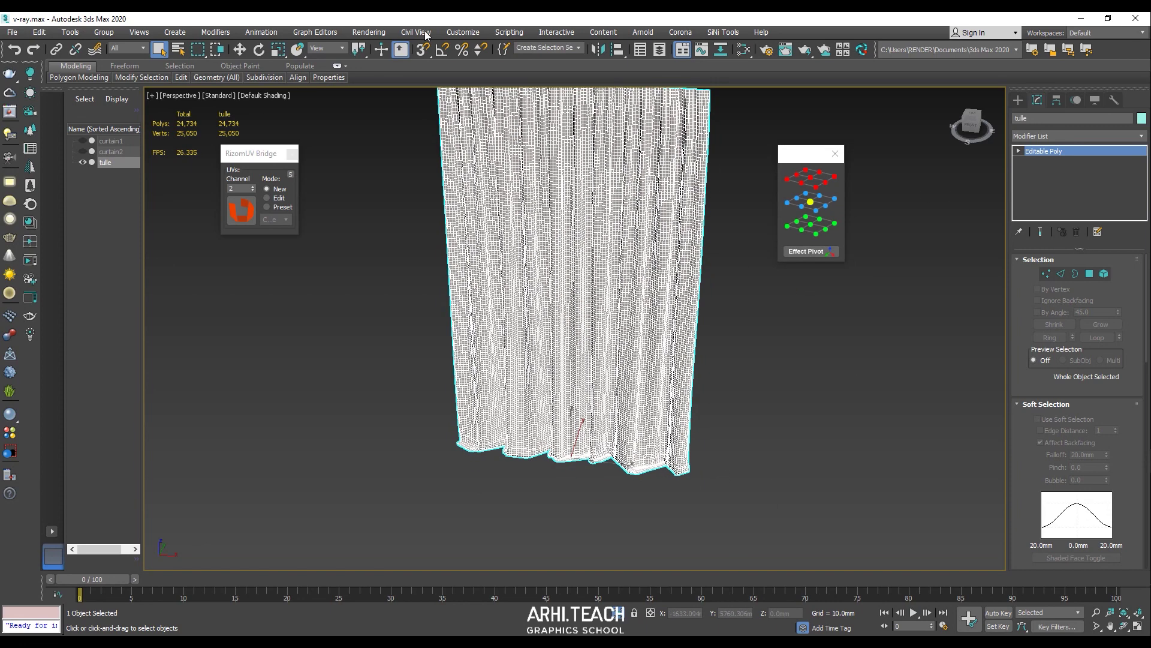
- Move the tulle to the world origin by setting its X, Y and Z position to 0
{"action": "left_click", "coordinate": [246, 50]}
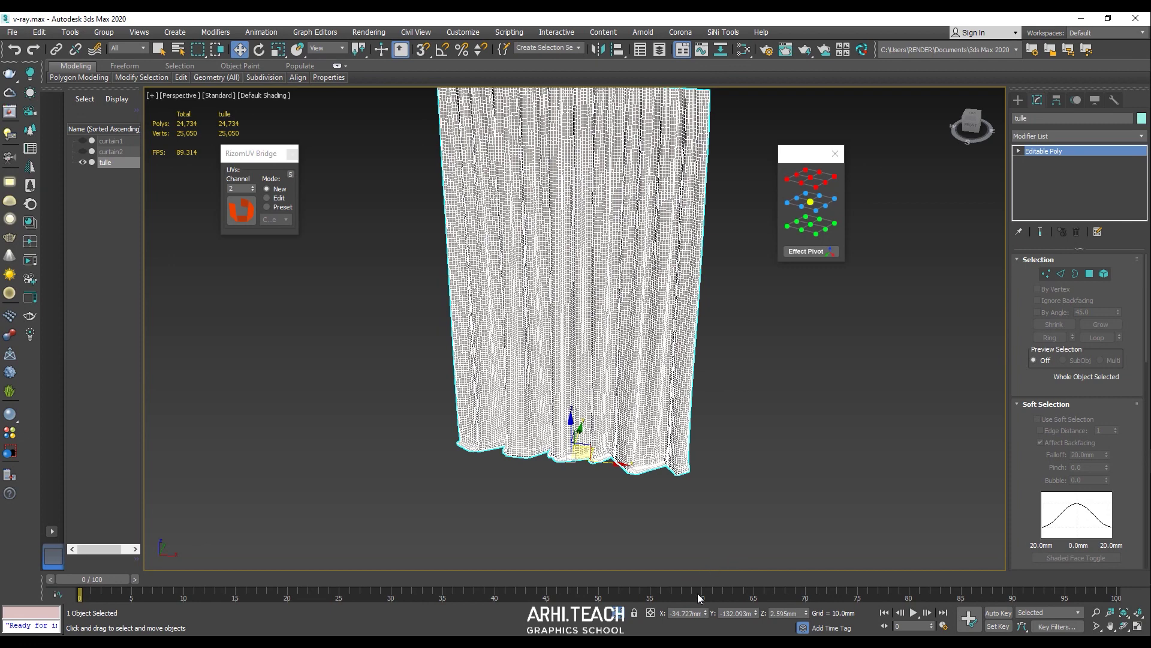
{"action": "right_click", "coordinate": [707, 614]}
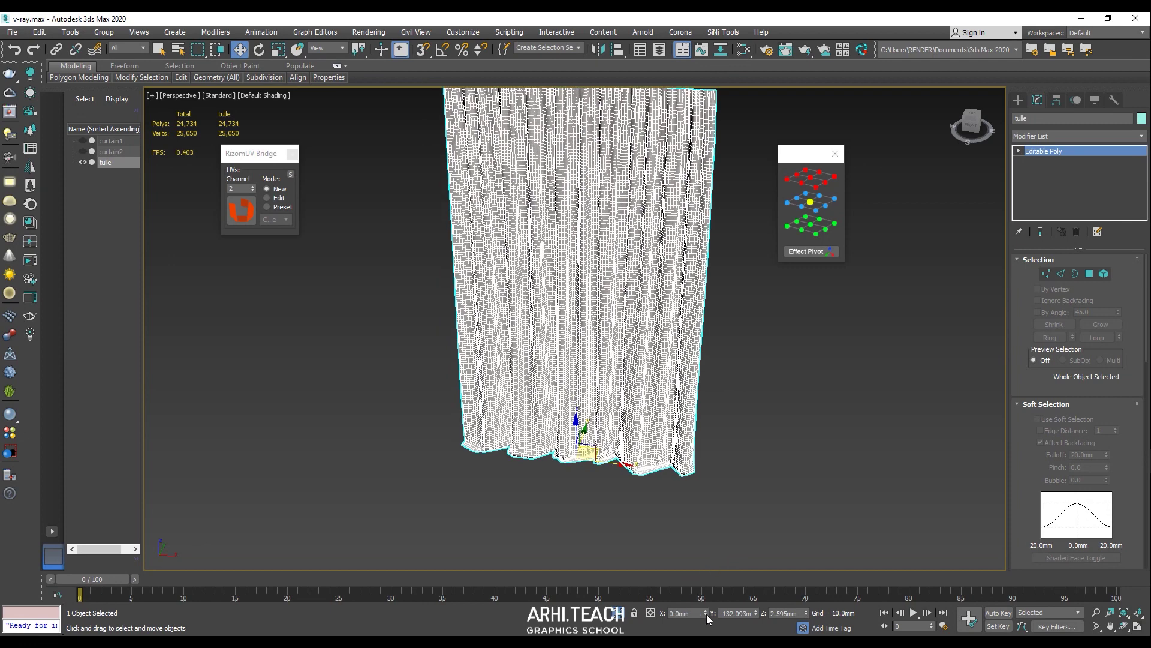
{"action": "right_click", "coordinate": [756, 613]}
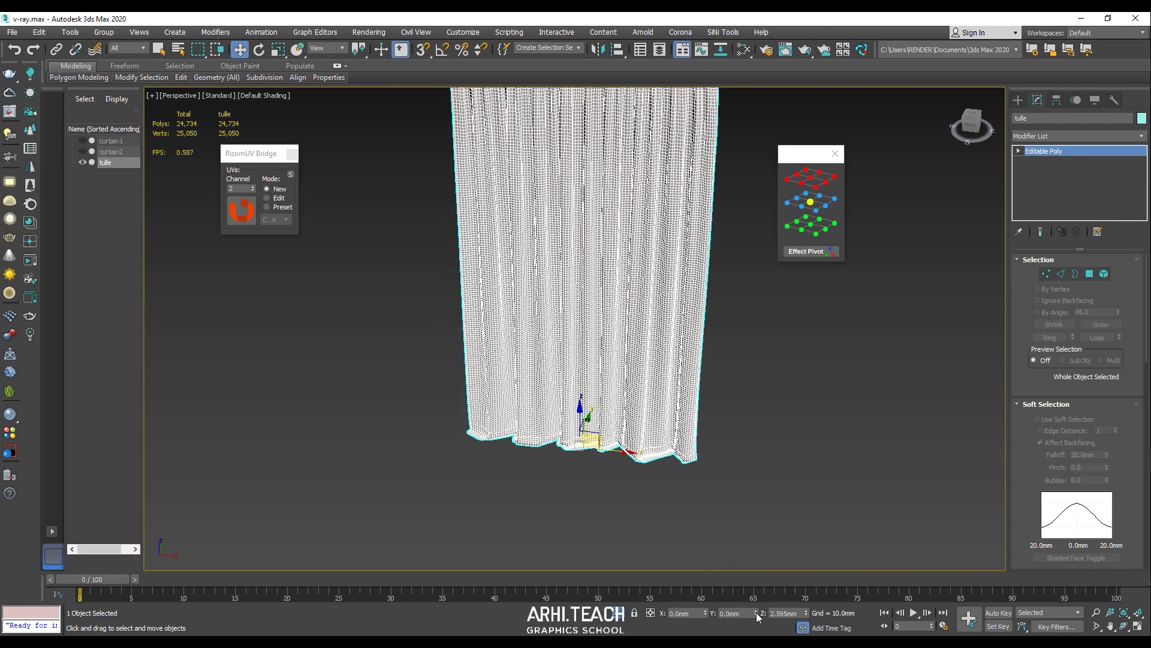
{"action": "right_click", "coordinate": [808, 612]}
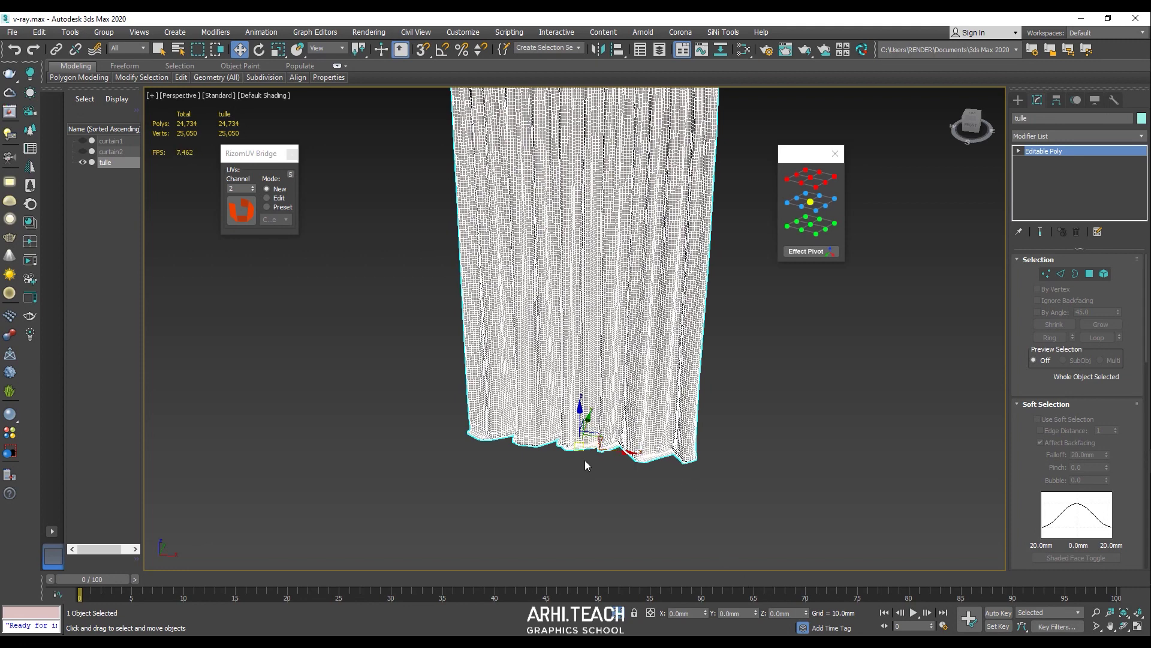
- Start exporting the selected tulle and choose the fbx folder inside curtains_[UE] as the destination
{"action": "left_click", "coordinate": [12, 33]}
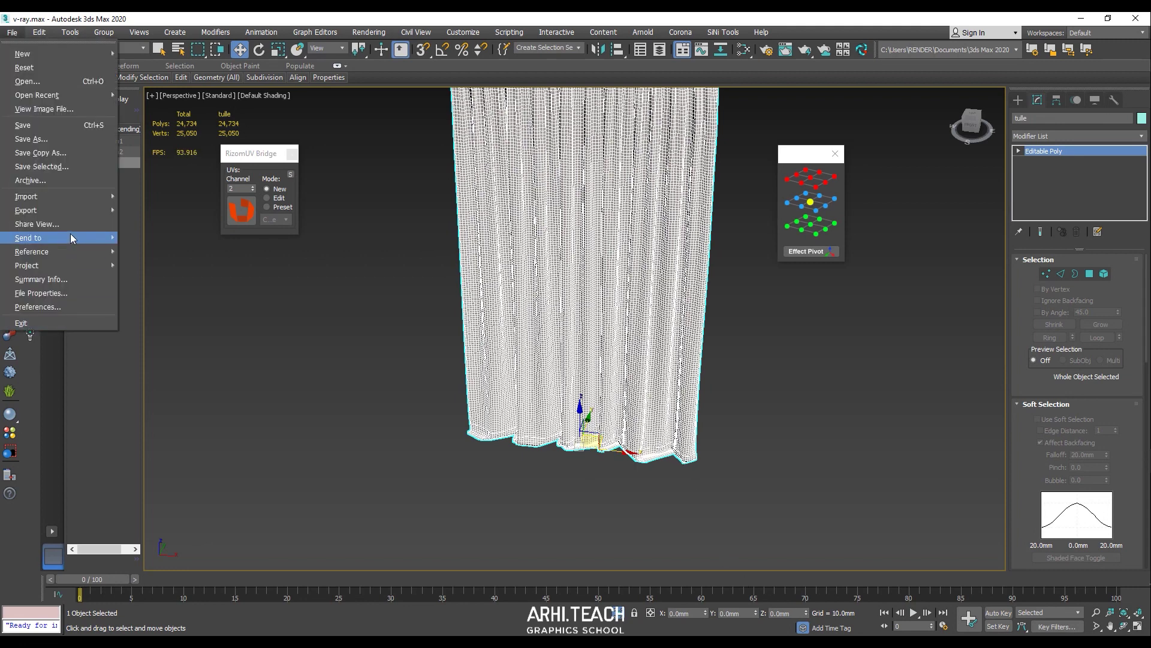
{"action": "mouse_move", "coordinate": [63, 211]}
{"action": "left_click", "coordinate": [174, 223]}
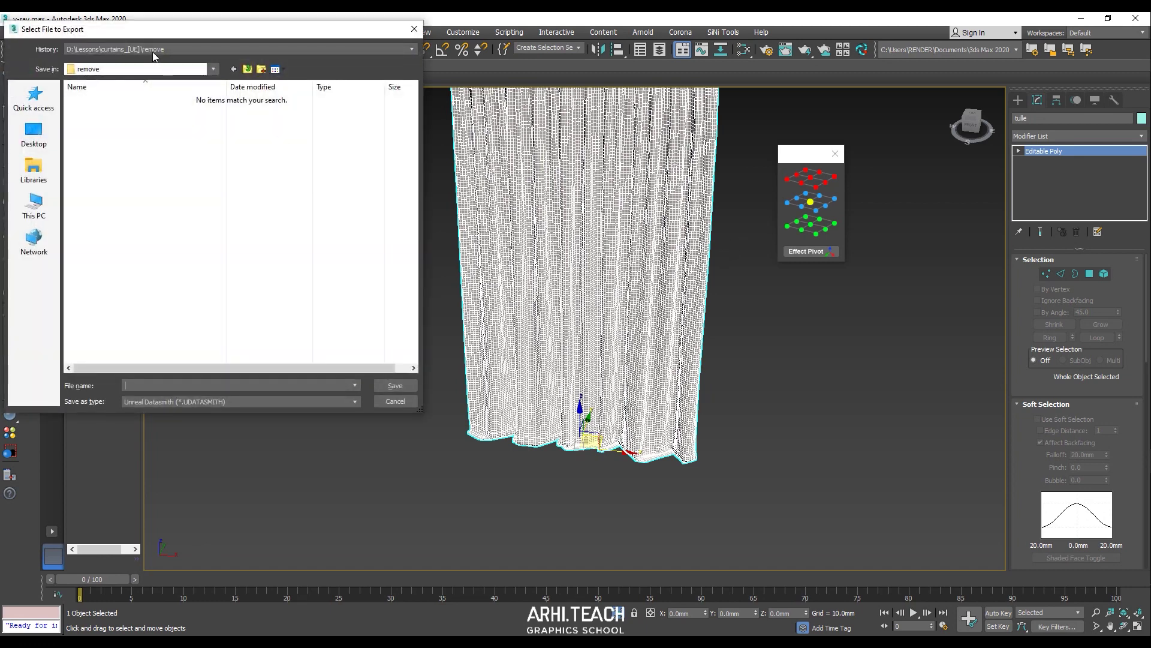
{"action": "left_click", "coordinate": [249, 72]}
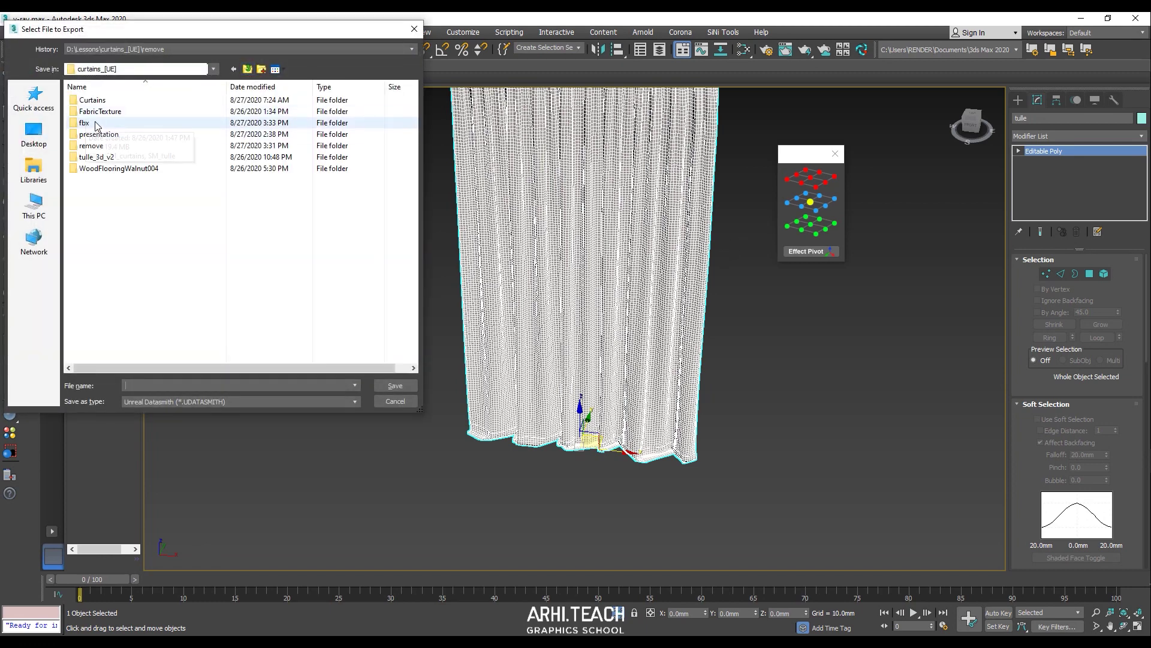
{"action": "left_click", "coordinate": [109, 125]}
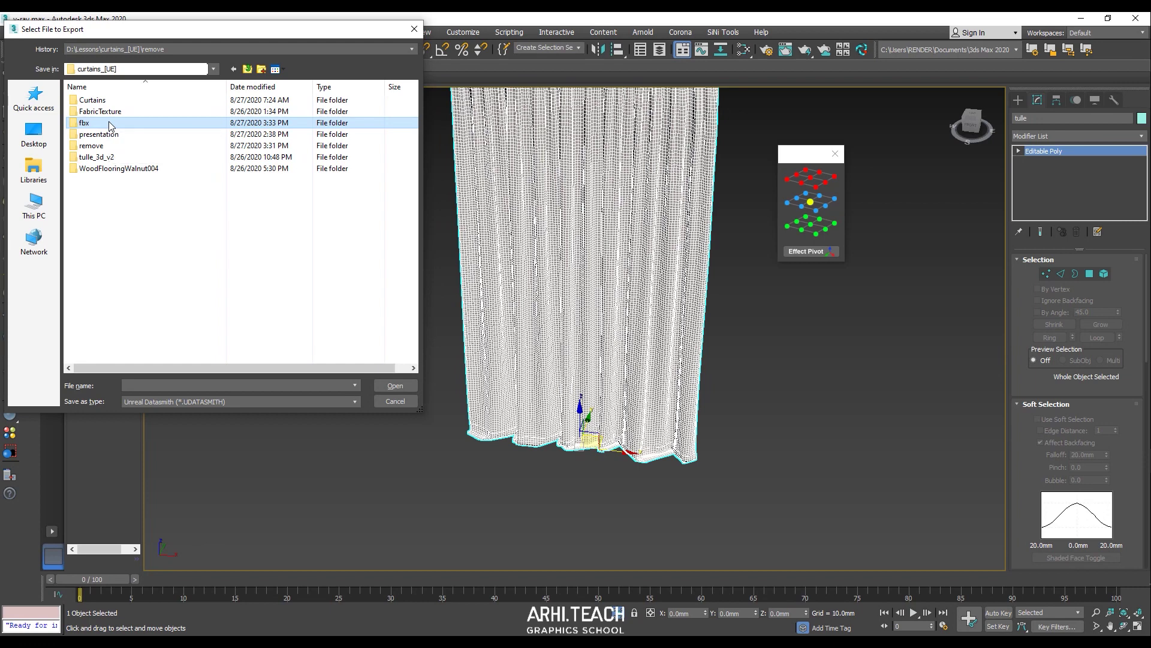
{"action": "double_click", "coordinate": [110, 125]}
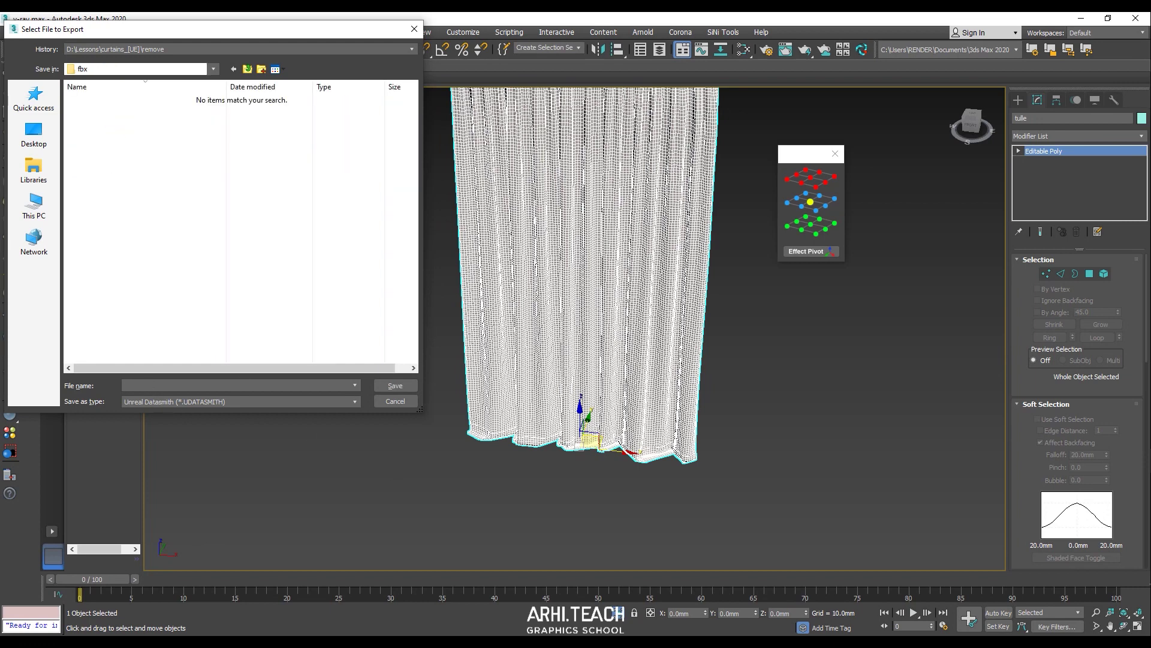
- Name the export file SM_curtains_v2.FBX and export it, keeping Smoothing Groups enabled and scene units converted to Centimeters
{"action": "type", "text": "sm"}
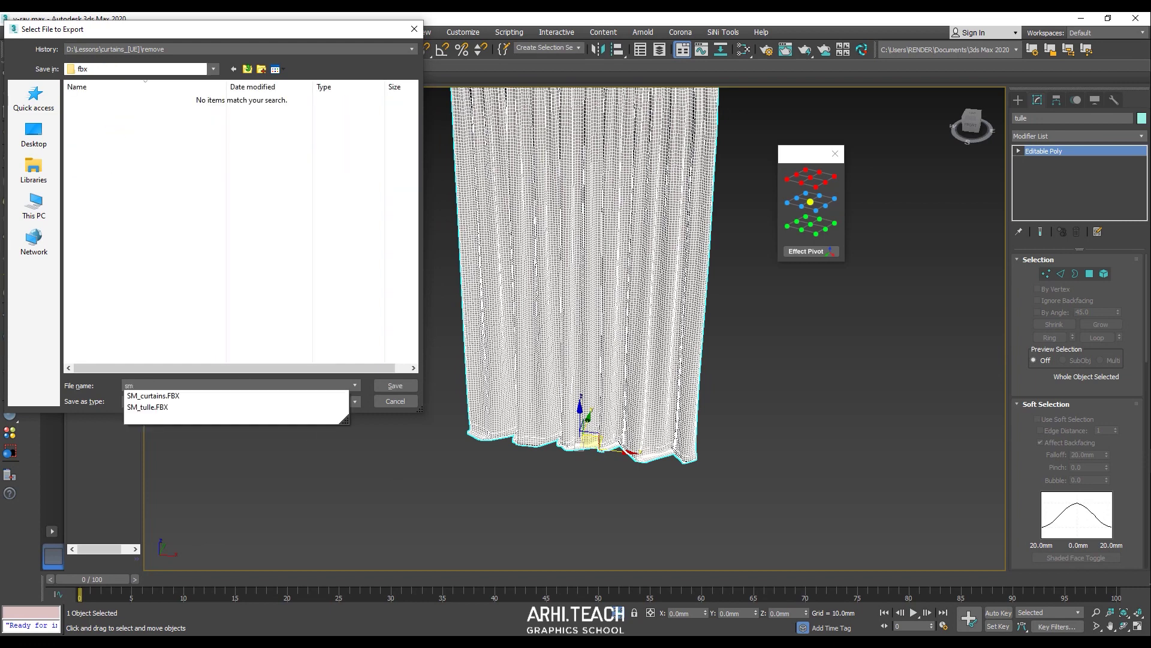
{"action": "key", "text": "Down"}
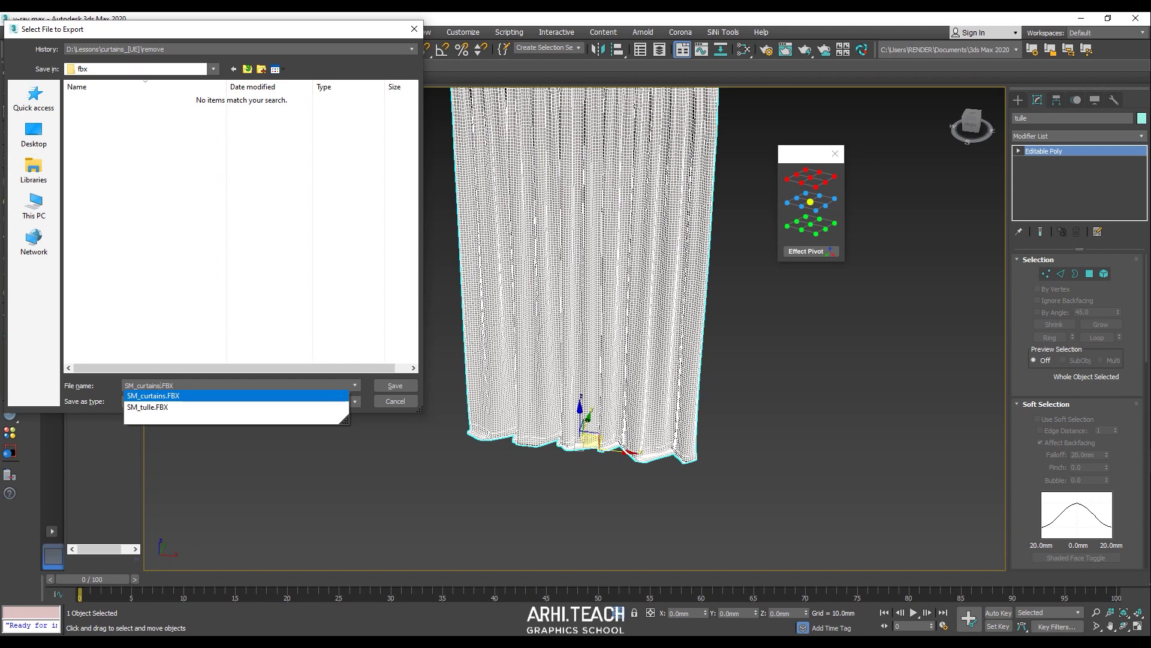
{"action": "key", "text": "Return"}
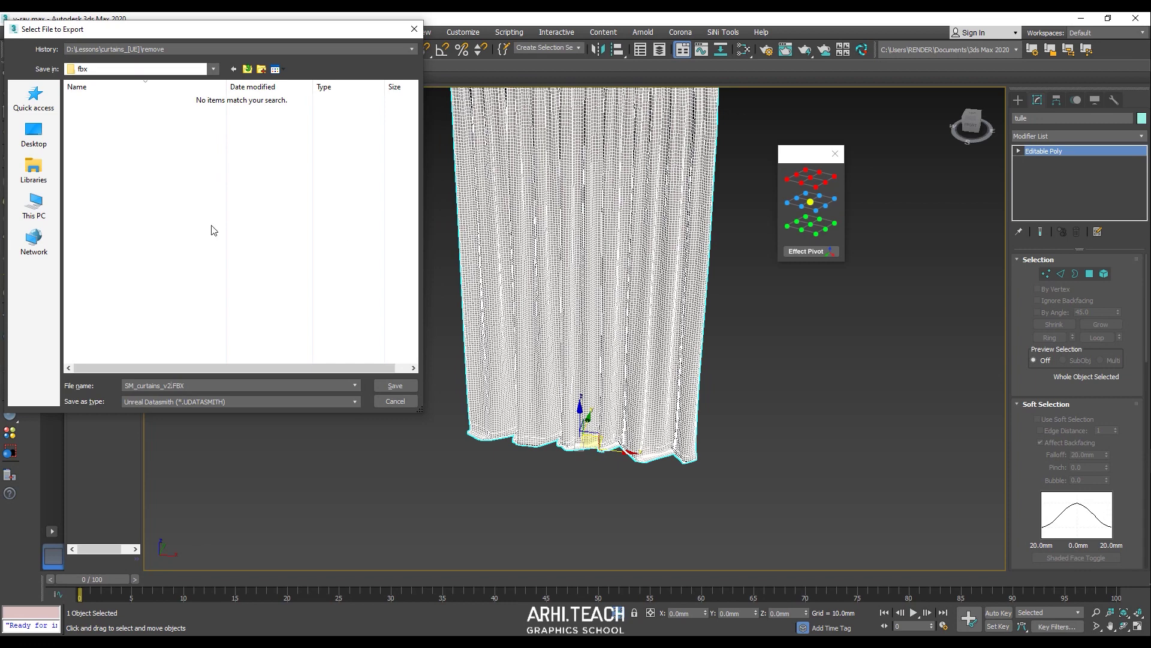
{"action": "left_click", "coordinate": [399, 389]}
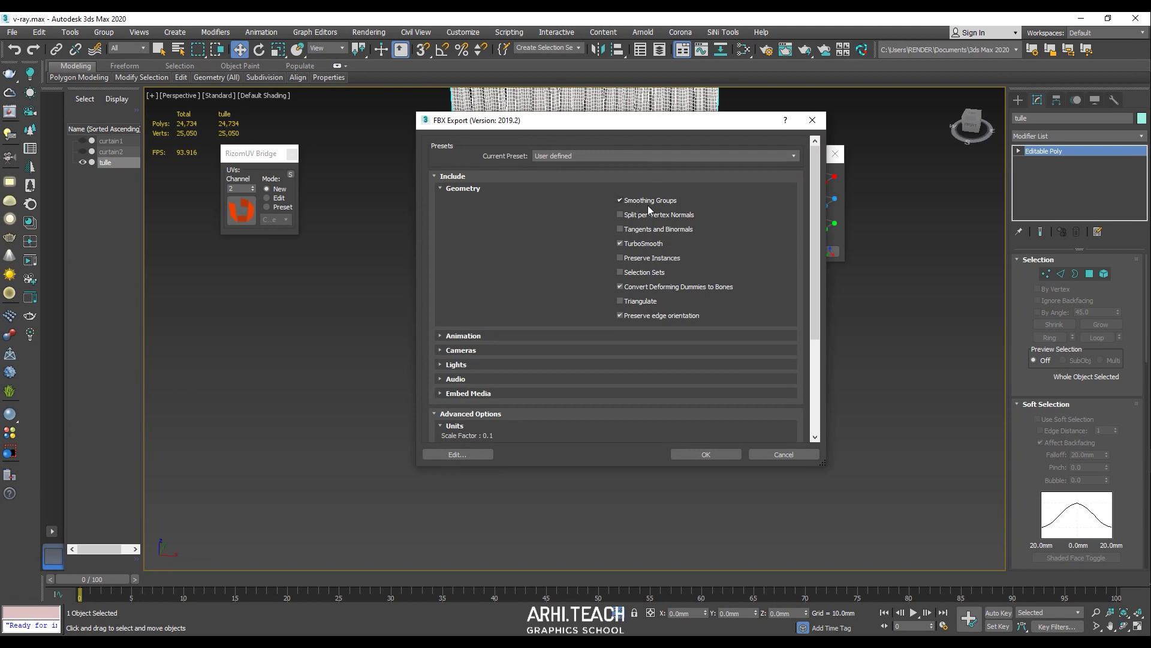
{"action": "scroll", "coordinate": [607, 298], "scroll_direction": "down", "scroll_amount": 3}
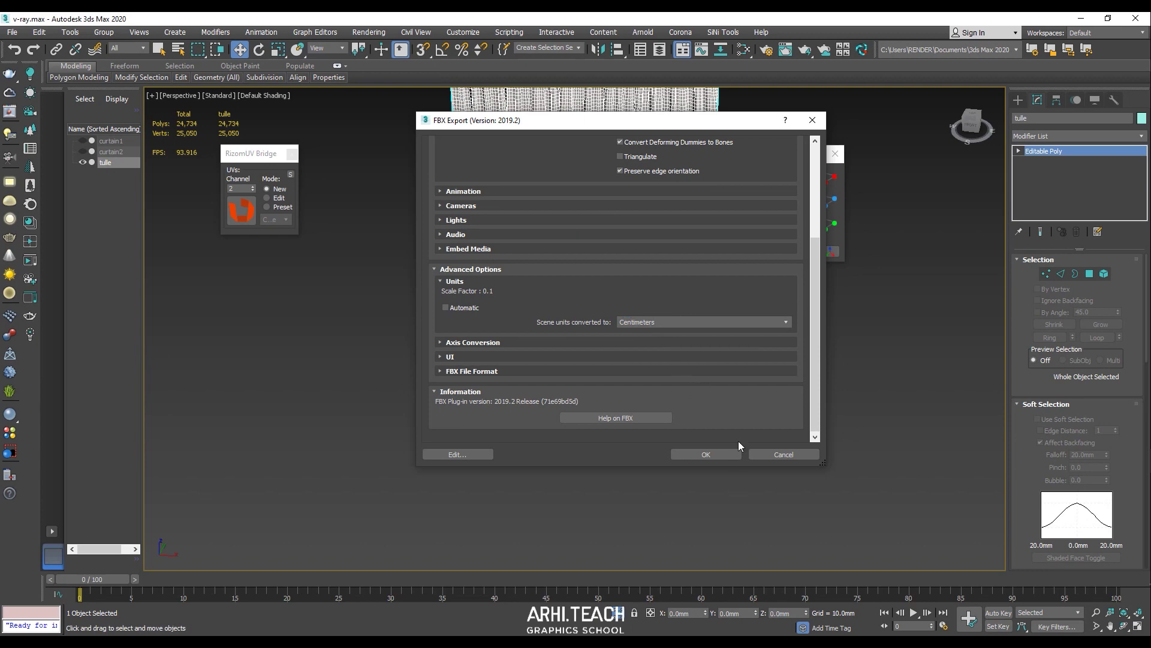
{"action": "left_click", "coordinate": [728, 455]}
{"action": "mouse_move", "coordinate": [779, 642]}
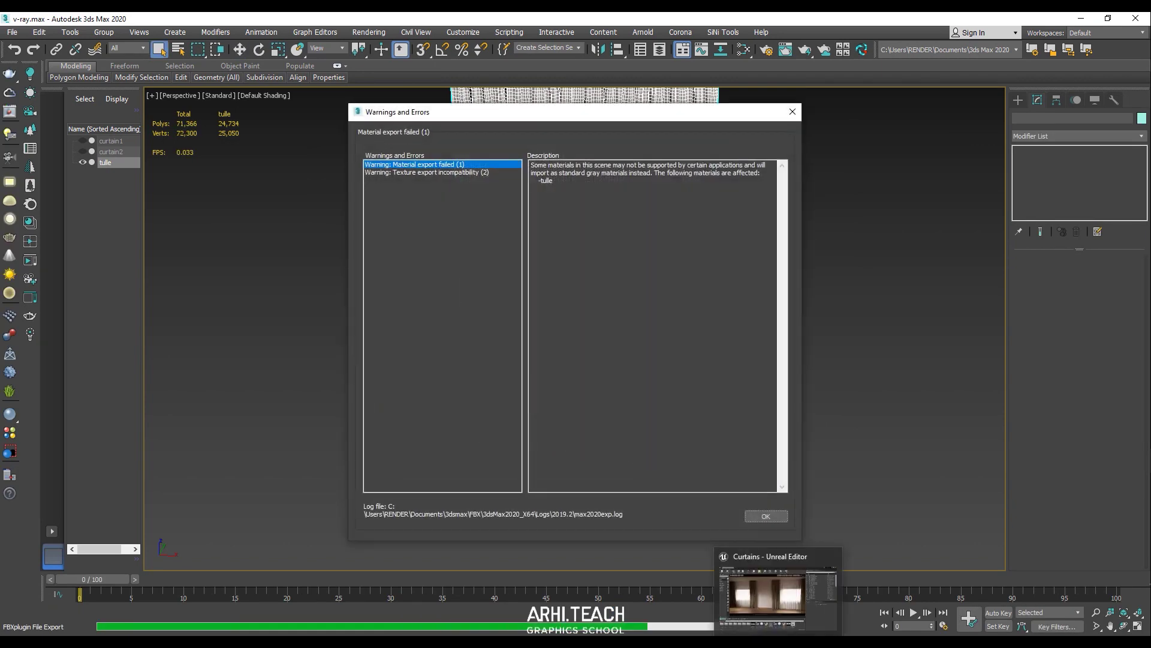
- Dismiss the FBX export warnings and switch to the Curtains project in Unreal Editor
{"action": "left_click", "coordinate": [777, 515]}
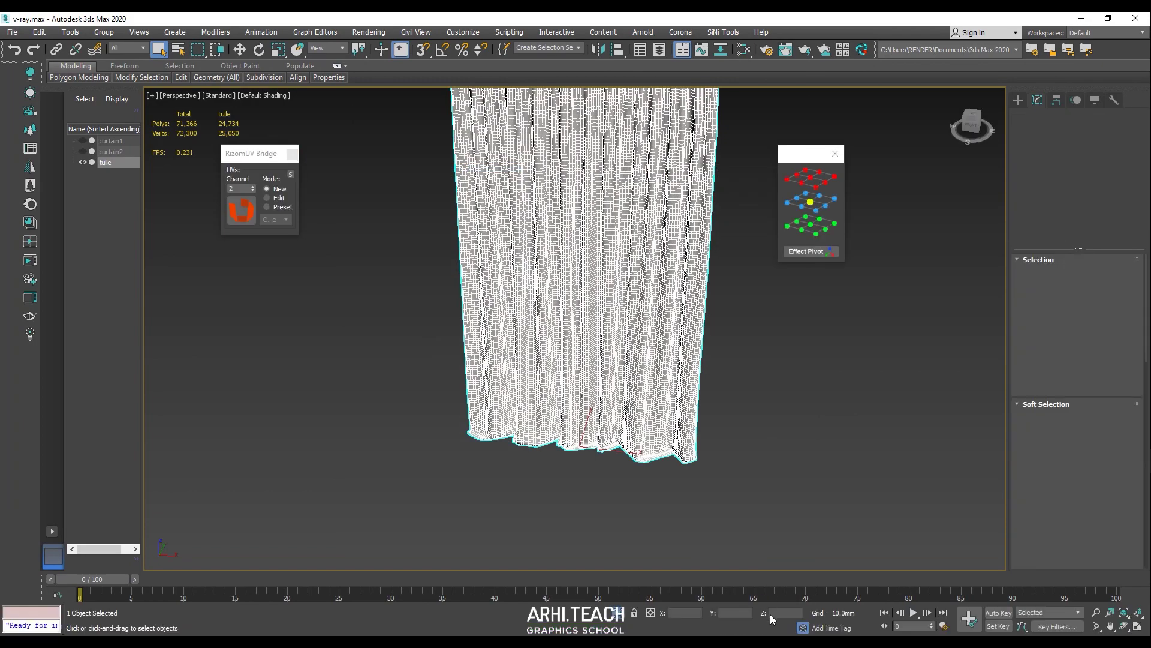
{"action": "left_click", "coordinate": [778, 642]}
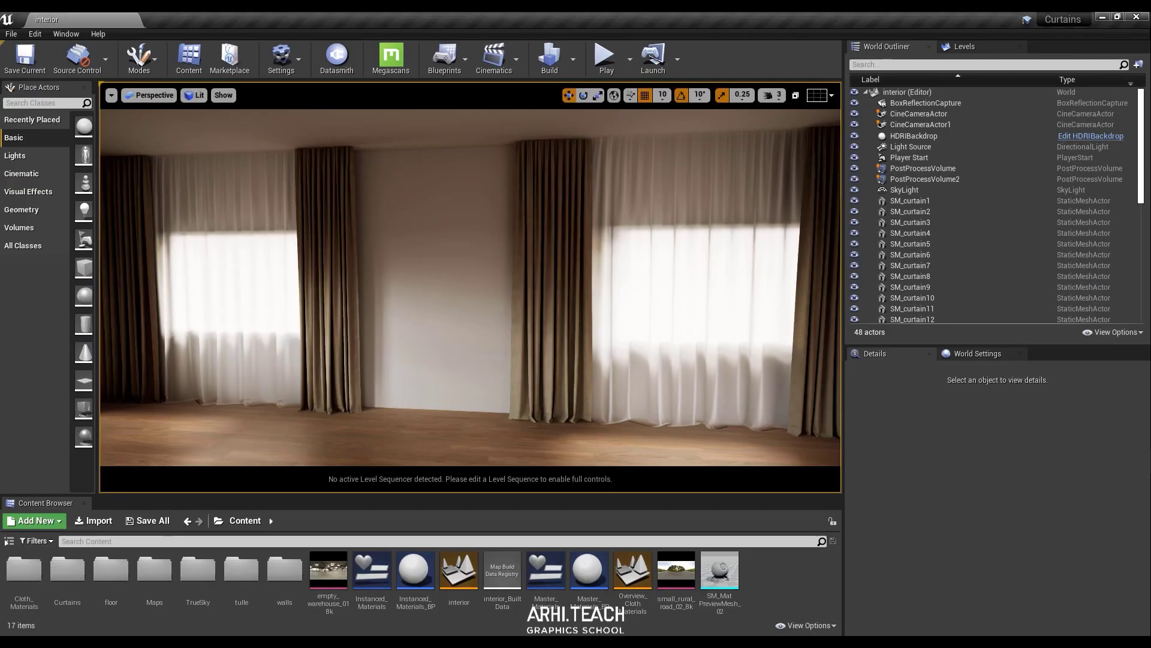
{"action": "right_click_drag", "start_coordinate": [552, 331], "coordinate": [528, 331]}
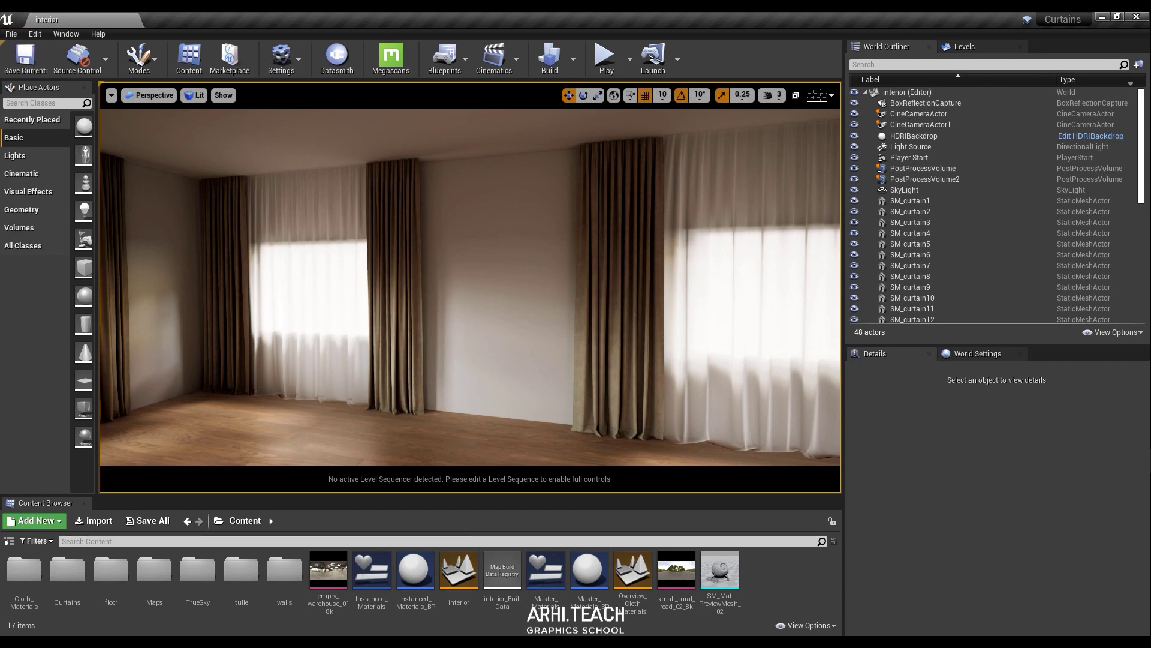
{"action": "left_click", "coordinate": [103, 521]}
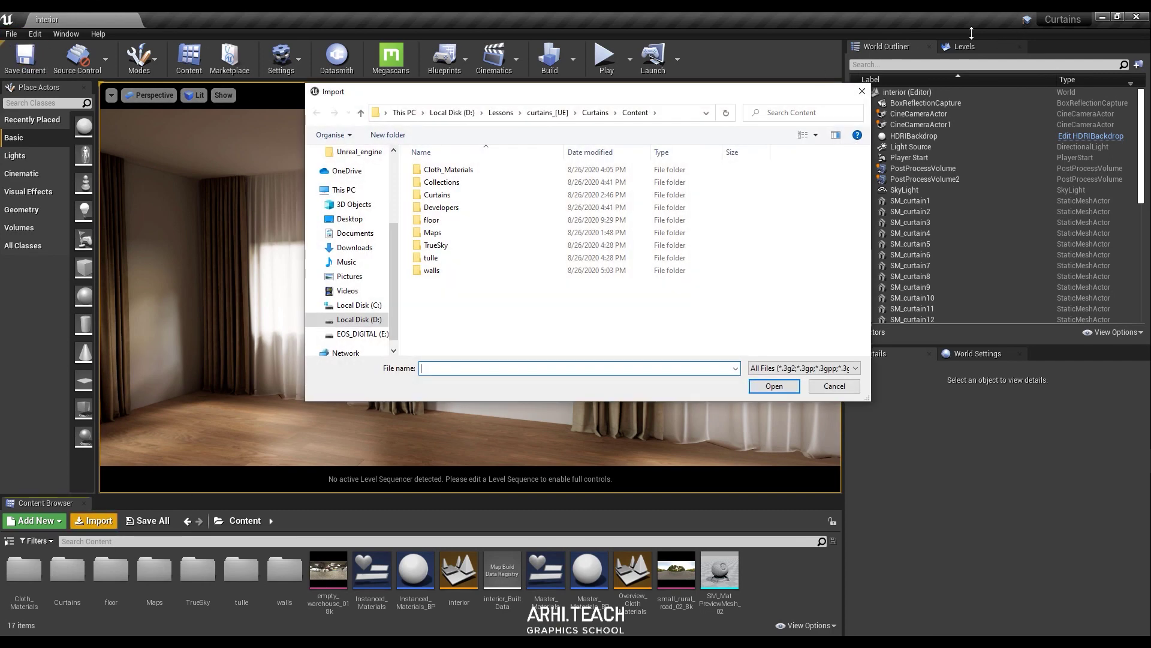
{"action": "key", "text": "Escape"}
- Delete the existing tulle meshes hanging in front of the two windows
{"action": "left_click", "coordinate": [756, 281]}
{"action": "mouse_move", "coordinate": [662, 324]}
{"action": "right_mouse_down"}
{"action": "mouse_move", "coordinate": [750, 324]}
{"action": "mouse_move", "coordinate": [661, 324]}
{"action": "right_mouse_up"}
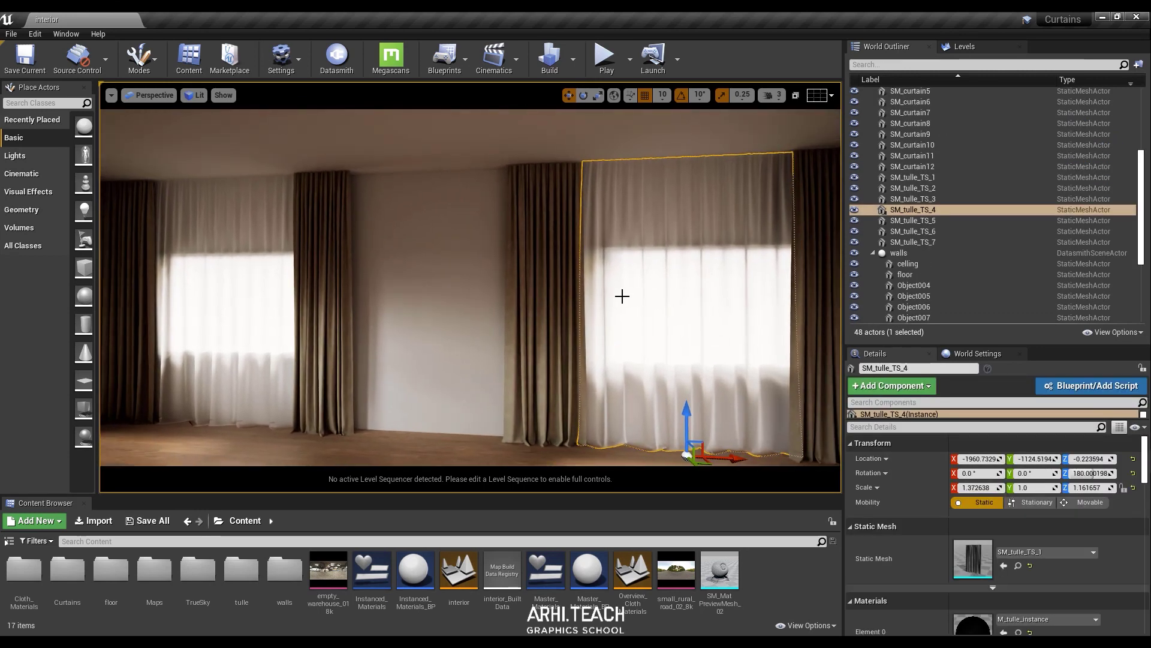
{"action": "key", "text": "Delete"}
{"action": "left_click", "coordinate": [285, 309]}
{"action": "key", "text": "Delete"}
{"action": "right_click_drag", "start_coordinate": [321, 236], "coordinate": [261, 181]}
{"action": "left_click_drag", "start_coordinate": [240, 342], "coordinate": [388, 303]}
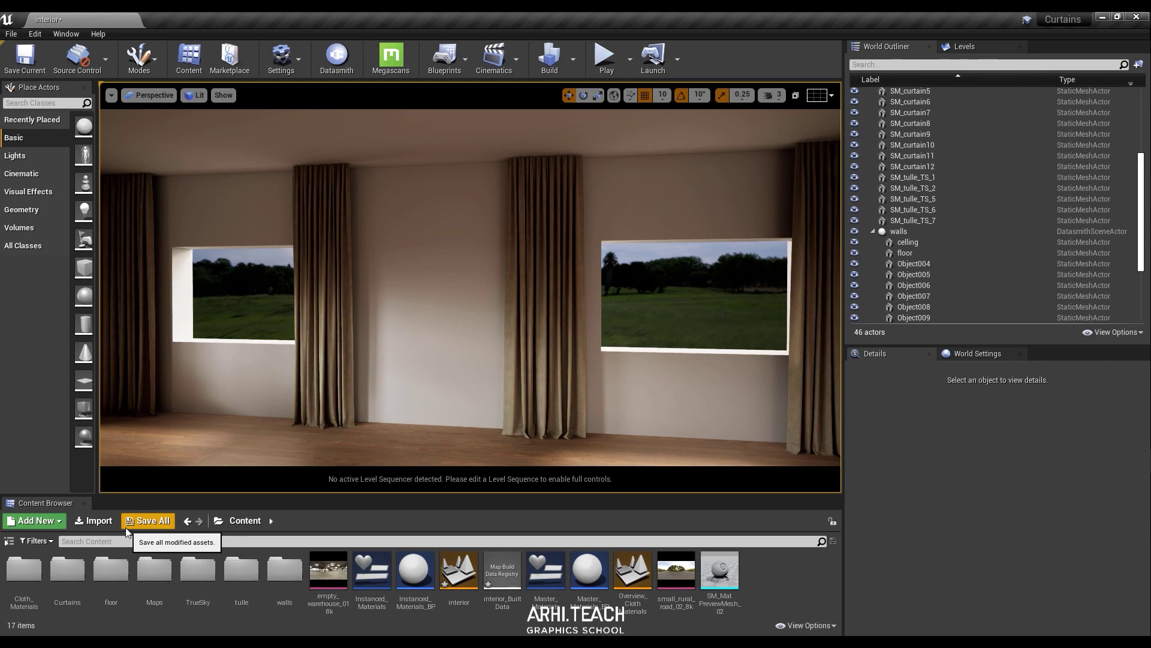
- Start importing the SM_curtains_v2 FBX from the fbx folder inside curtains_[UE]
{"action": "left_click", "coordinate": [91, 520]}
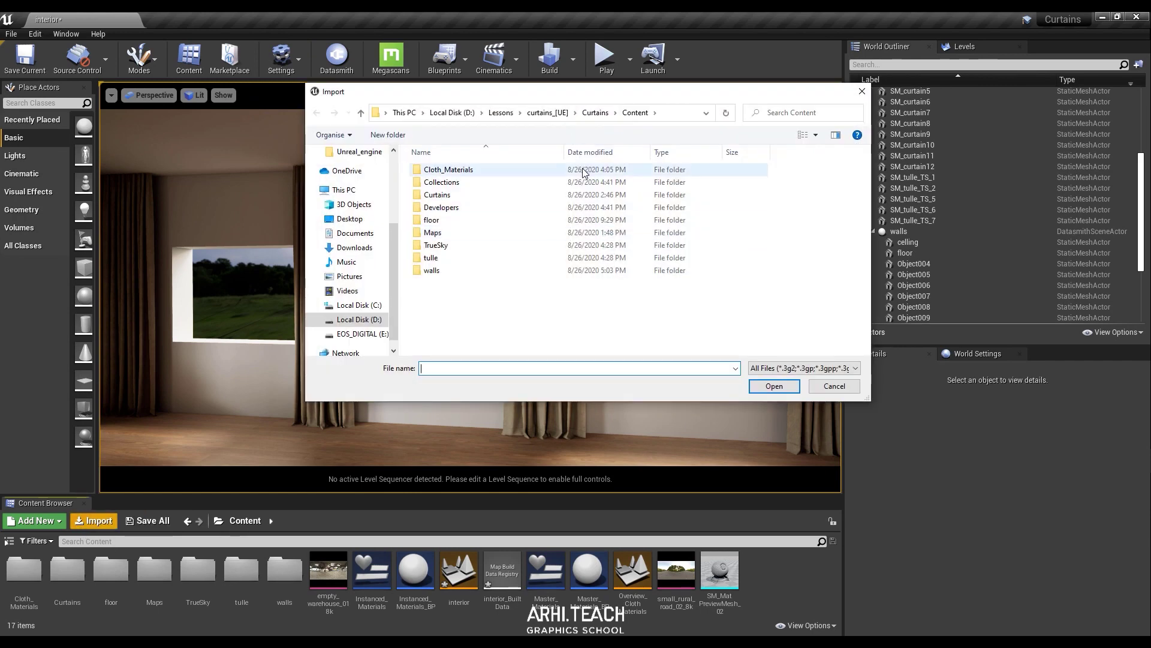
{"action": "left_click", "coordinate": [546, 112]}
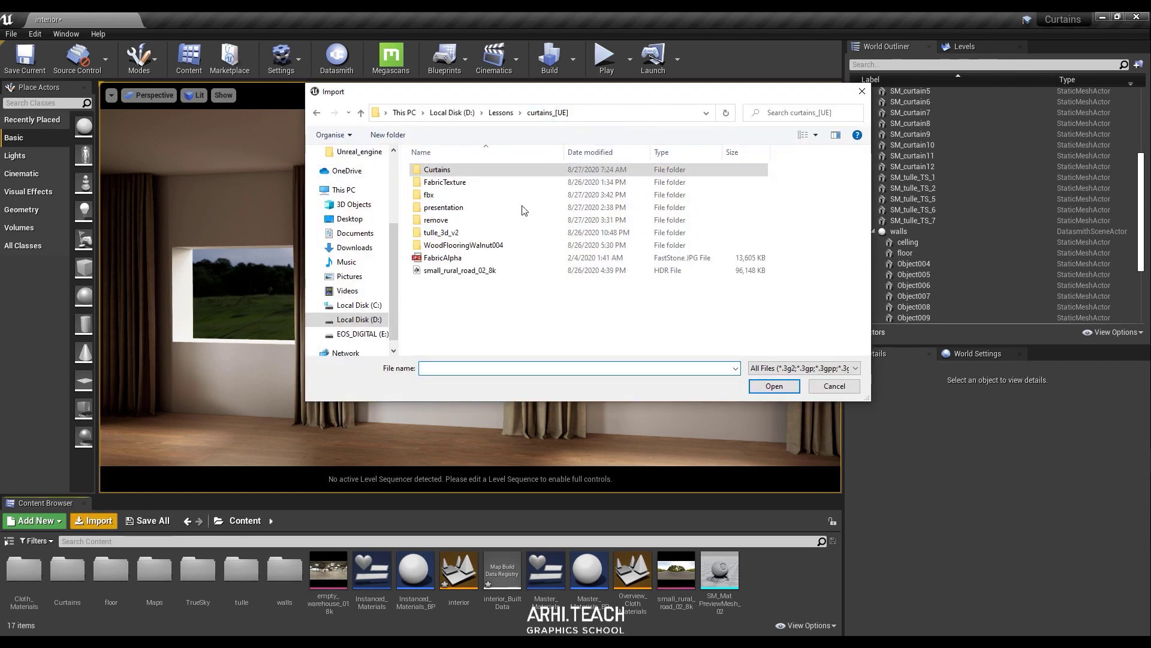
{"action": "double_click", "coordinate": [438, 195]}
{"action": "double_click", "coordinate": [483, 182]}
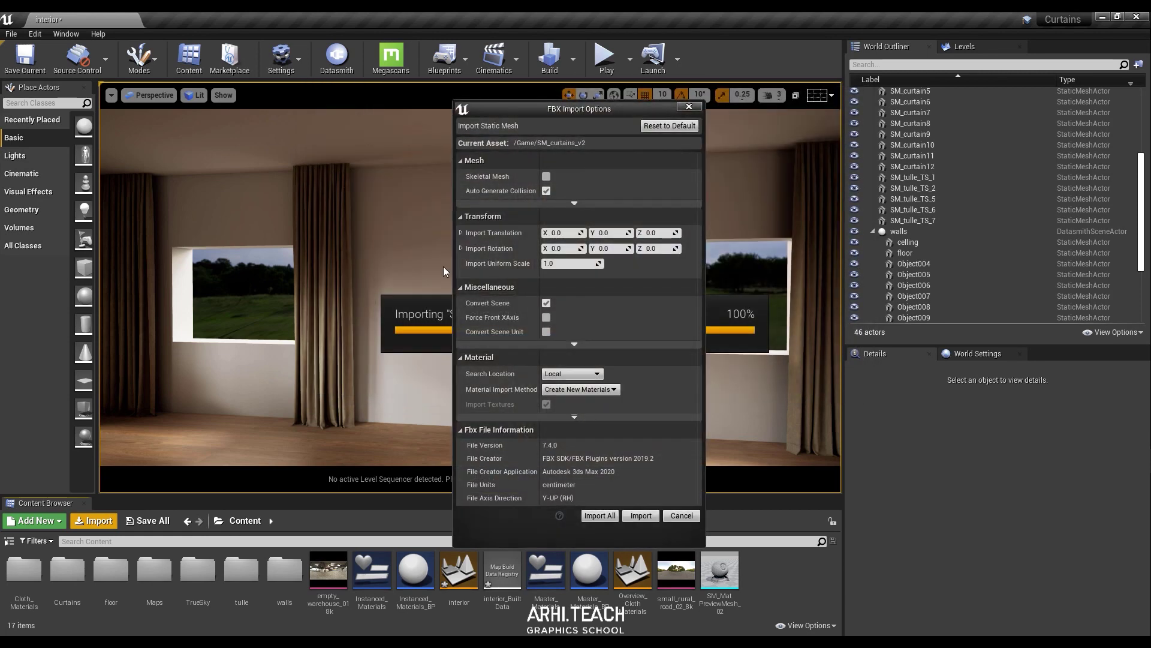
- Try FBX import options with Auto Generate Collision and Generate Lightmap UVs off and Do Not Create Material chosen, and cancel the import
{"action": "left_click", "coordinate": [575, 204]}
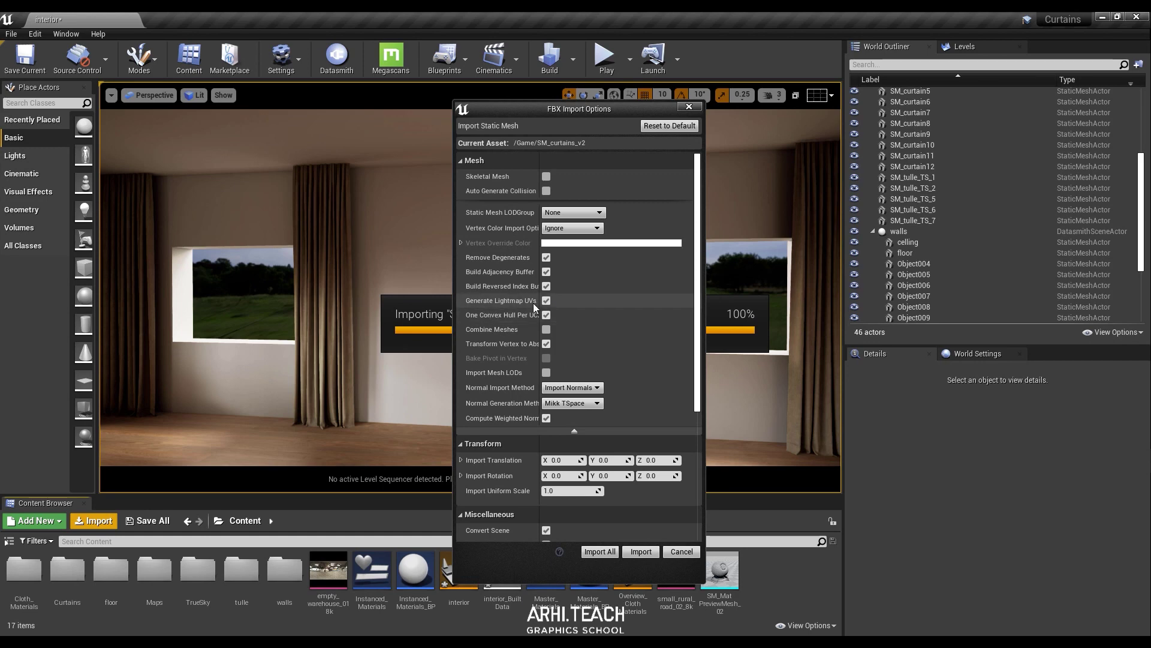
{"action": "left_click", "coordinate": [548, 303]}
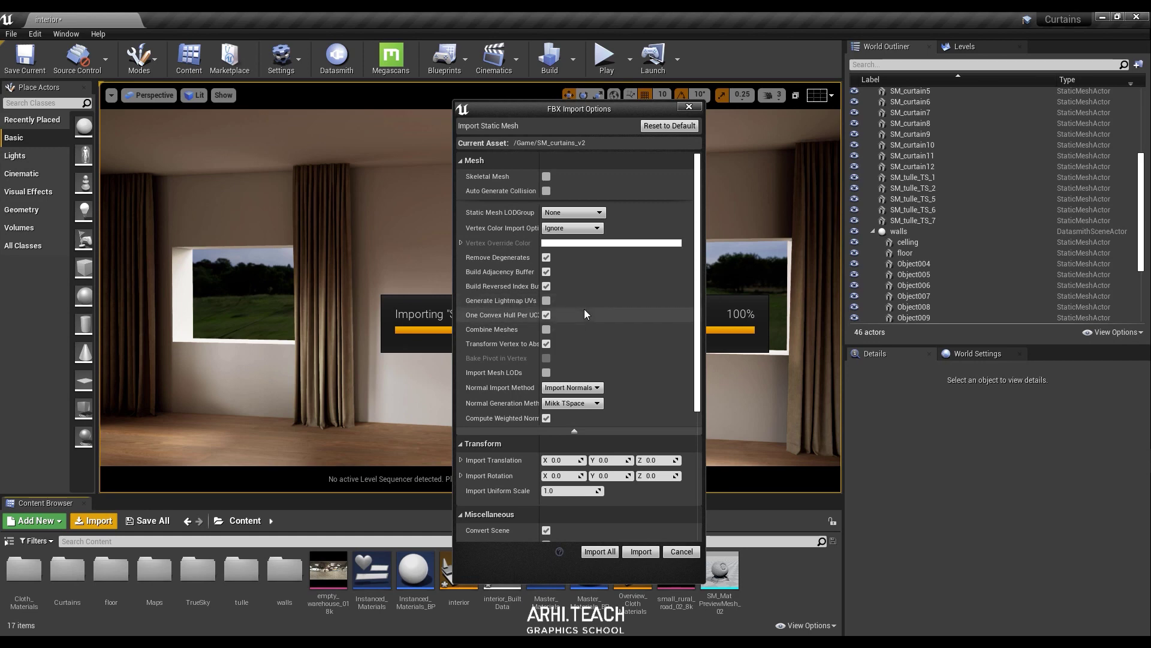
{"action": "scroll", "coordinate": [584, 309], "scroll_direction": "down", "scroll_amount": 2}
{"action": "scroll", "coordinate": [592, 376], "scroll_direction": "down", "scroll_amount": 5}
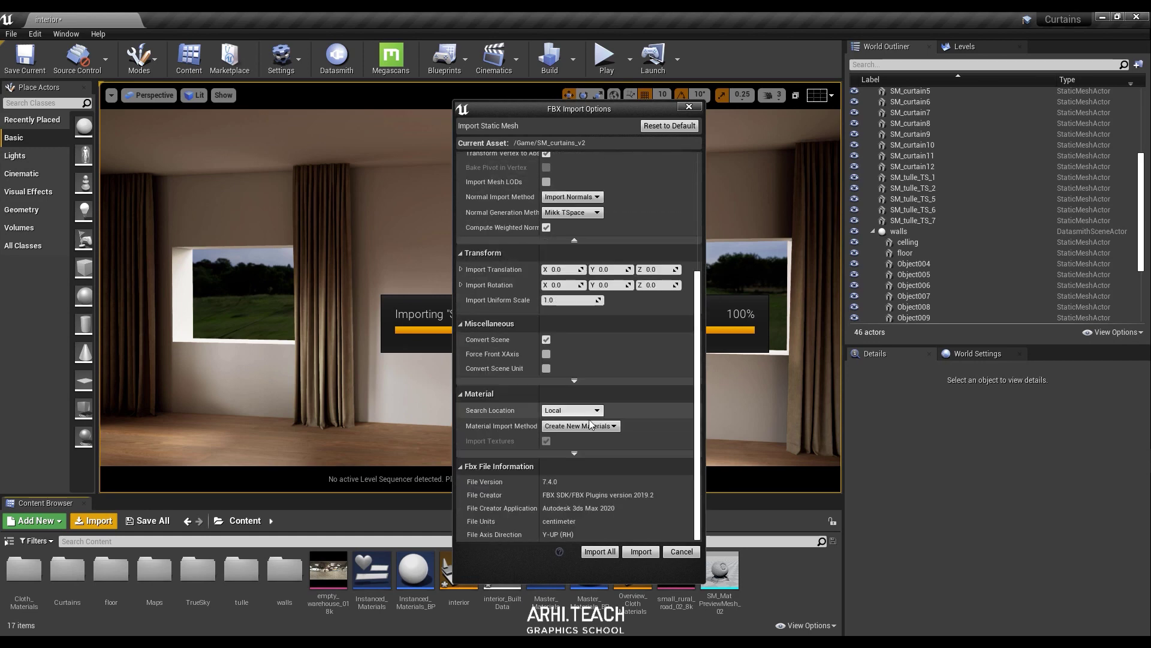
{"action": "left_click", "coordinate": [594, 426]}
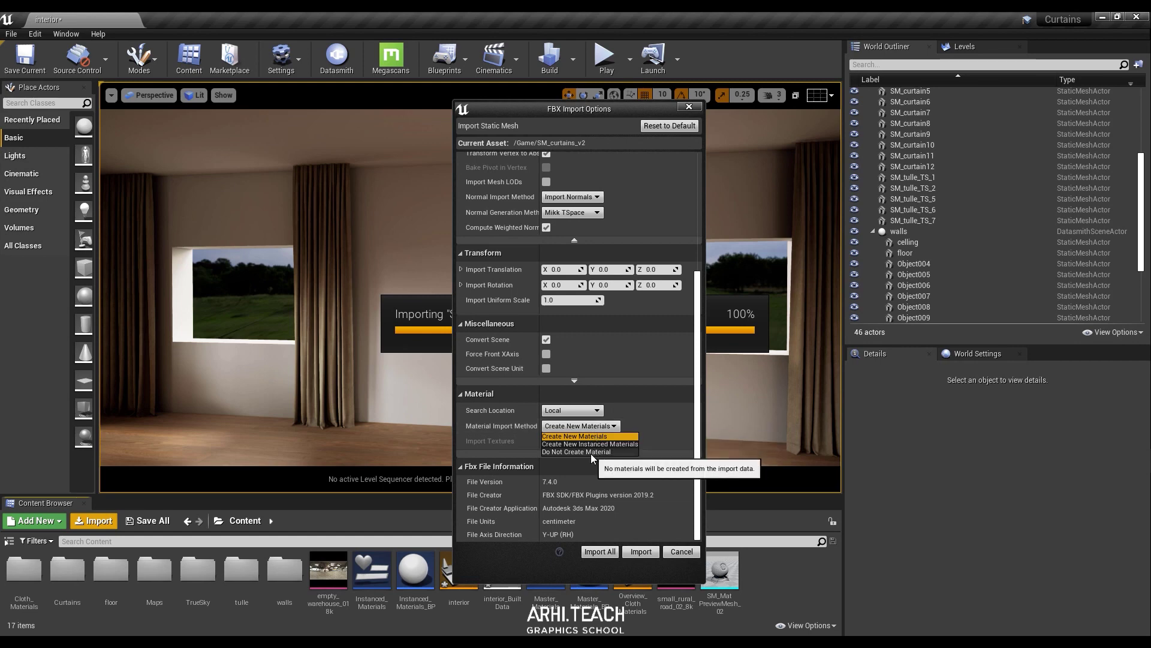
{"action": "left_click", "coordinate": [591, 453]}
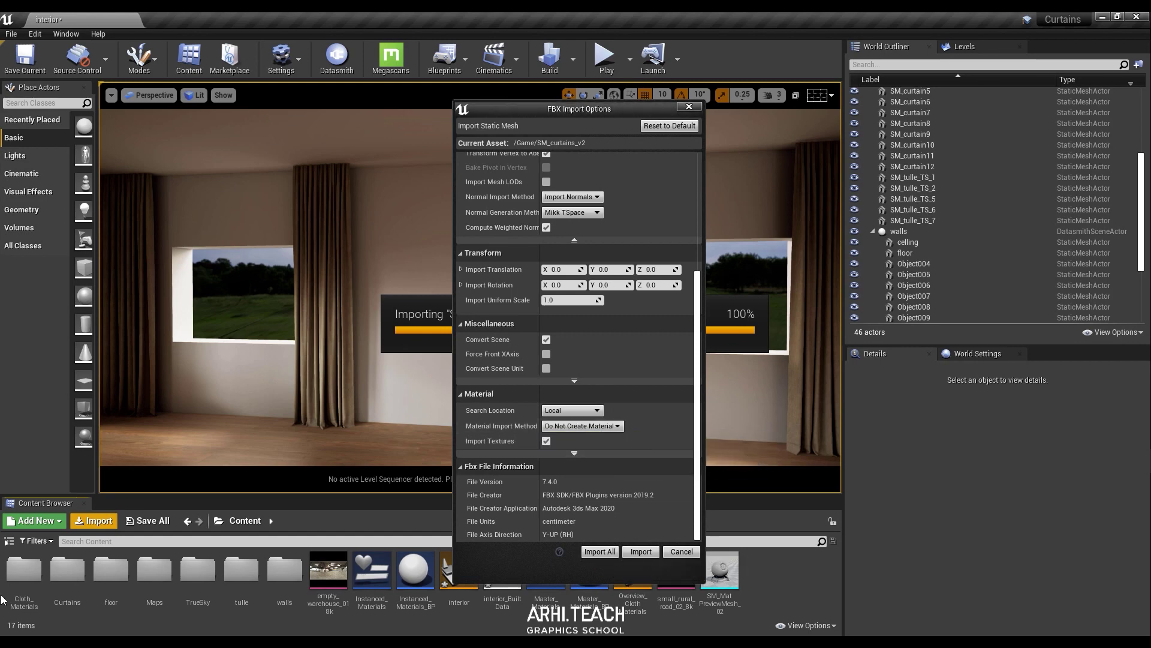
{"action": "left_click", "coordinate": [674, 550]}
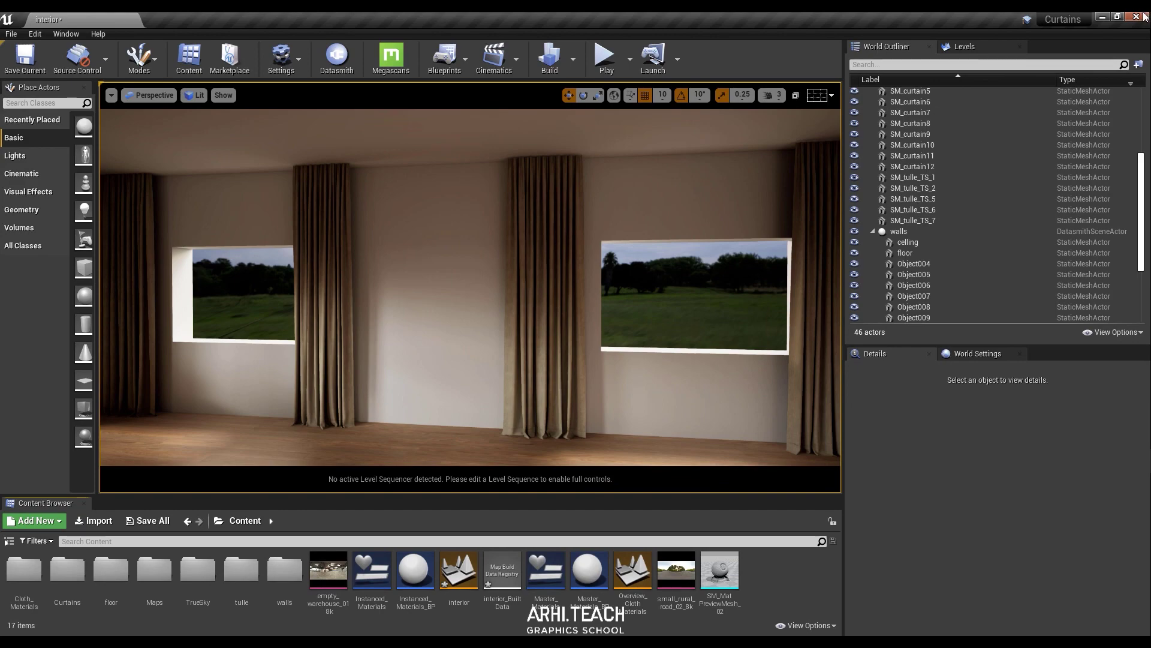
- Close the Curtains project and switch to the Epic Games Launcher's project library
{"action": "left_click", "coordinate": [1142, 17]}
{"action": "left_click", "coordinate": [692, 442]}
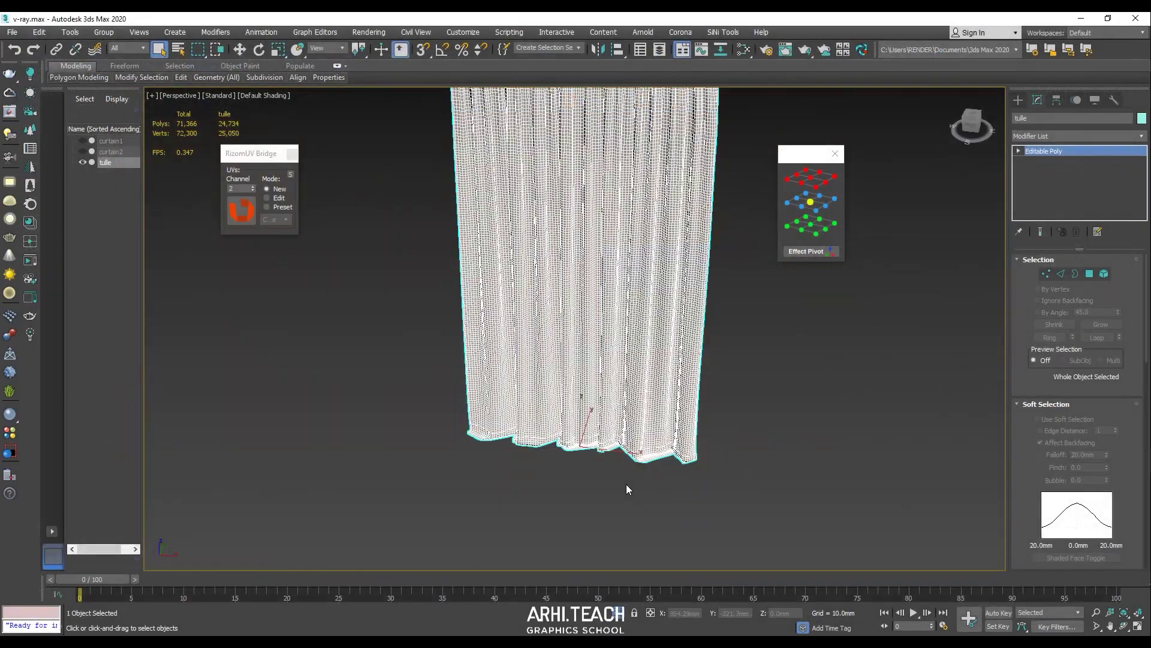
{"action": "left_click", "coordinate": [960, 640]}
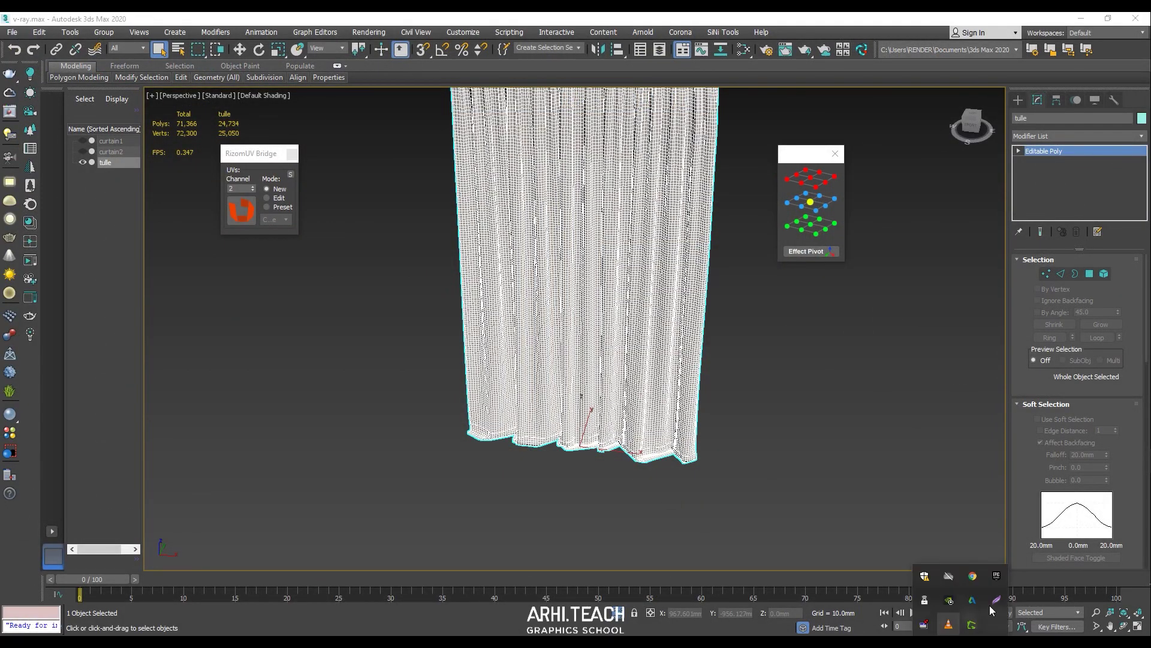
{"action": "double_click", "coordinate": [997, 575]}
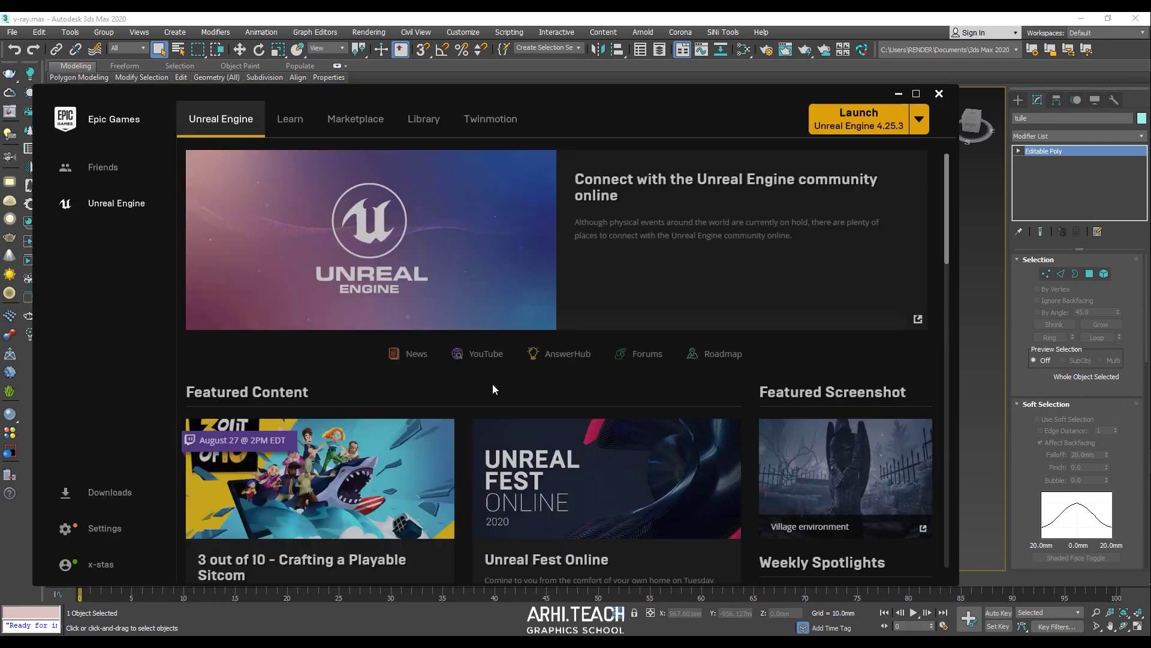
{"action": "left_click", "coordinate": [424, 119]}
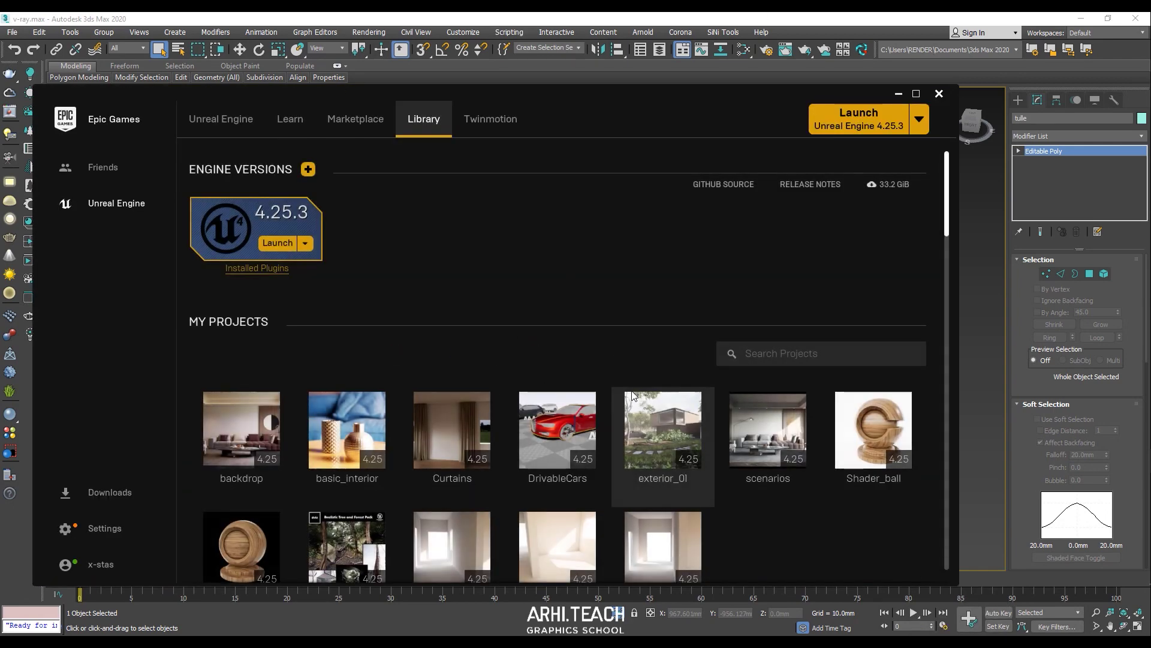
- Clone the Curtains project under the name Curtains_remove and open the clone in Unreal Editor
{"action": "right_click", "coordinate": [434, 446]}
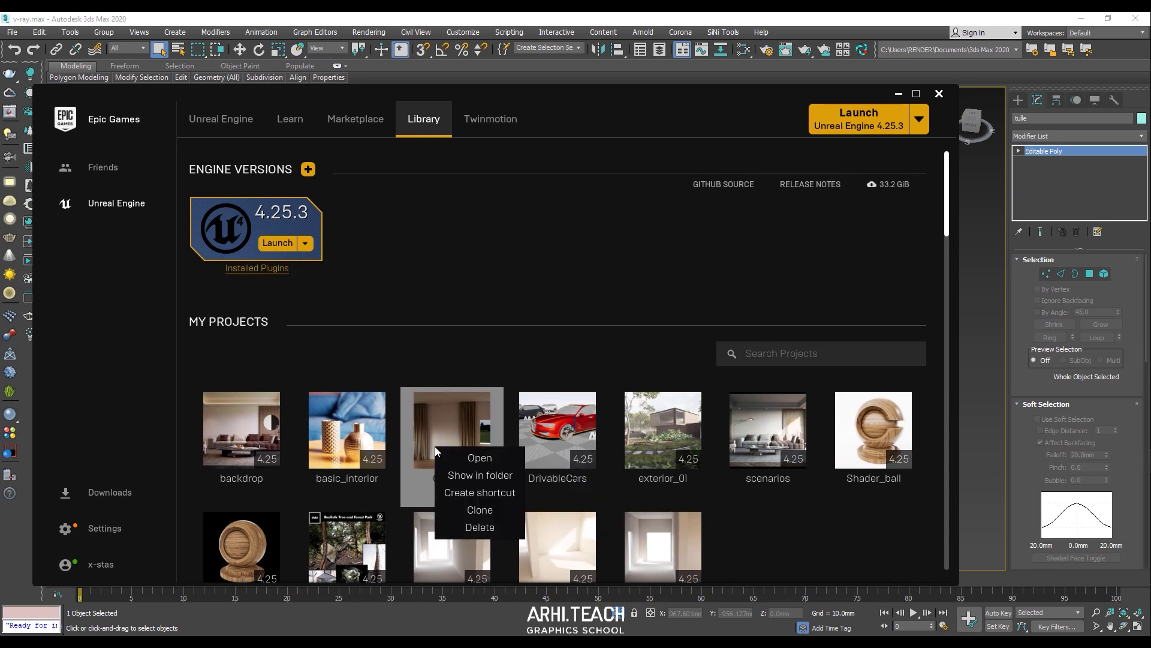
{"action": "left_click", "coordinate": [502, 511]}
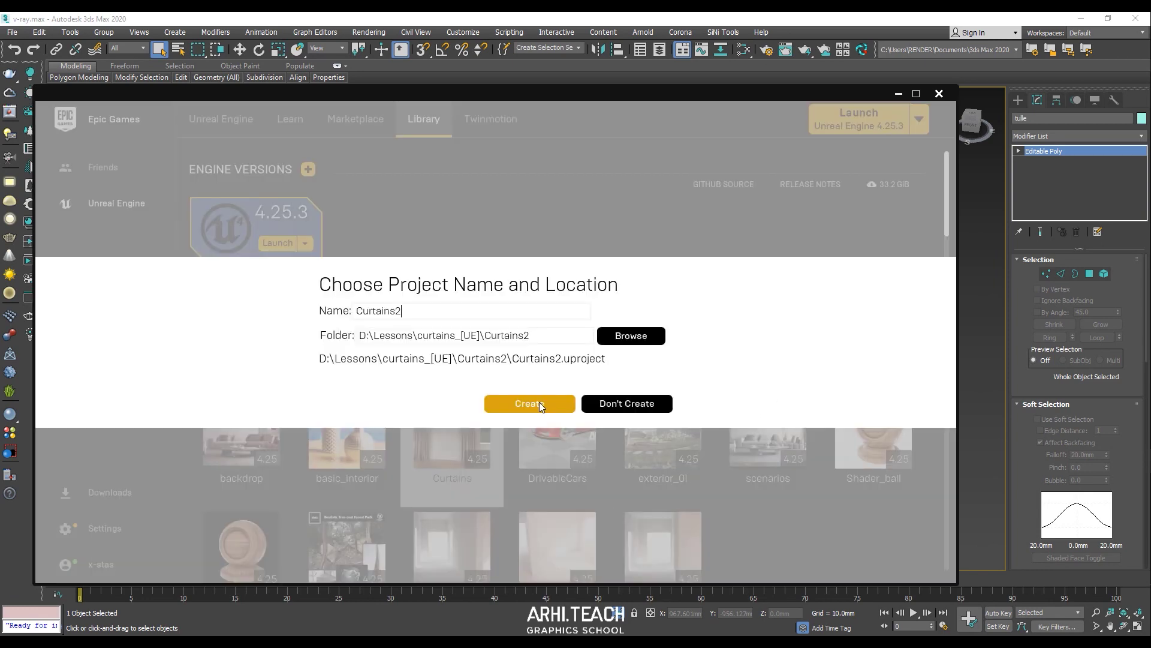
{"action": "key", "text": "BackSpace"}
{"action": "type", "text": "_"}
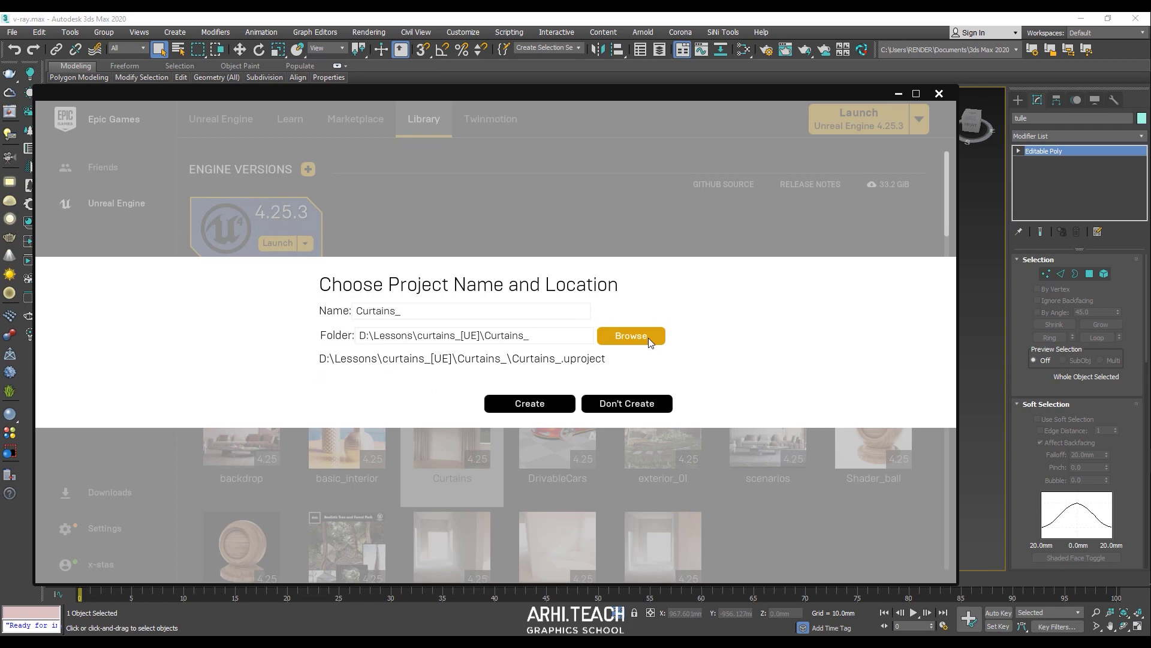
{"action": "type", "text": "cu"}
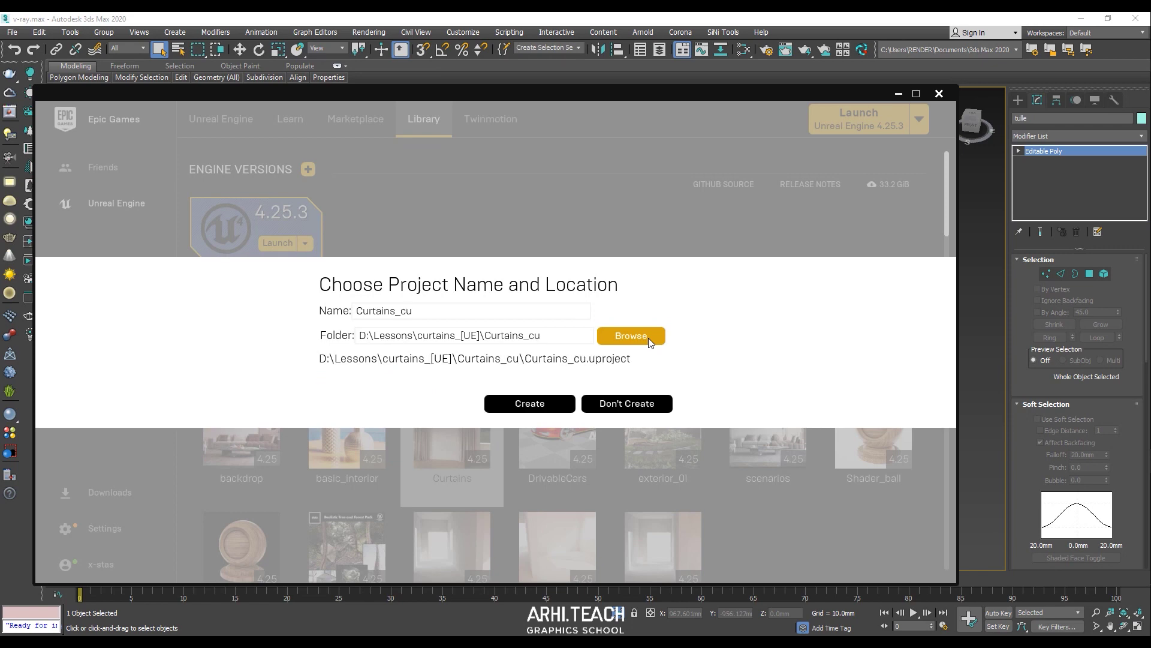
{"action": "type", "text": "rtains"}
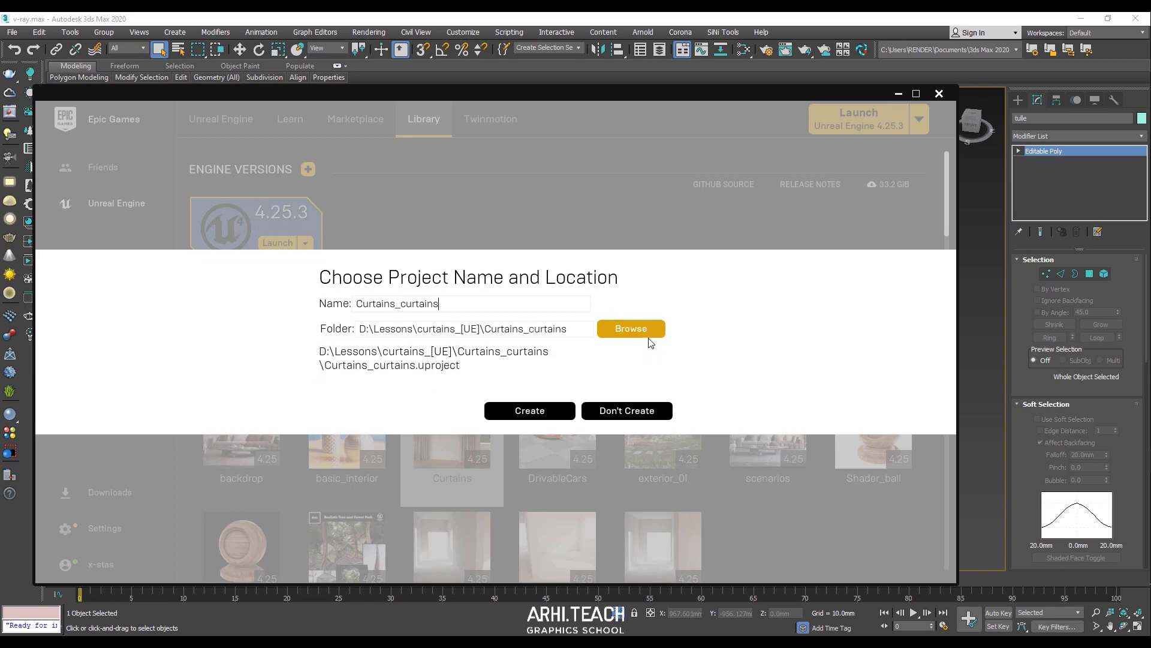
{"action": "key", "text": "BackSpace"}
{"action": "key", "text": "BackSpace"}
{"action": "key", "text": "BackSpace"}
{"action": "key", "text": "BackSpace"}
{"action": "key", "text": "BackSpace"}
{"action": "key", "text": "BackSpace"}
{"action": "key", "text": "BackSpace"}
{"action": "key", "text": "BackSpace"}
{"action": "type", "text": "remove"}
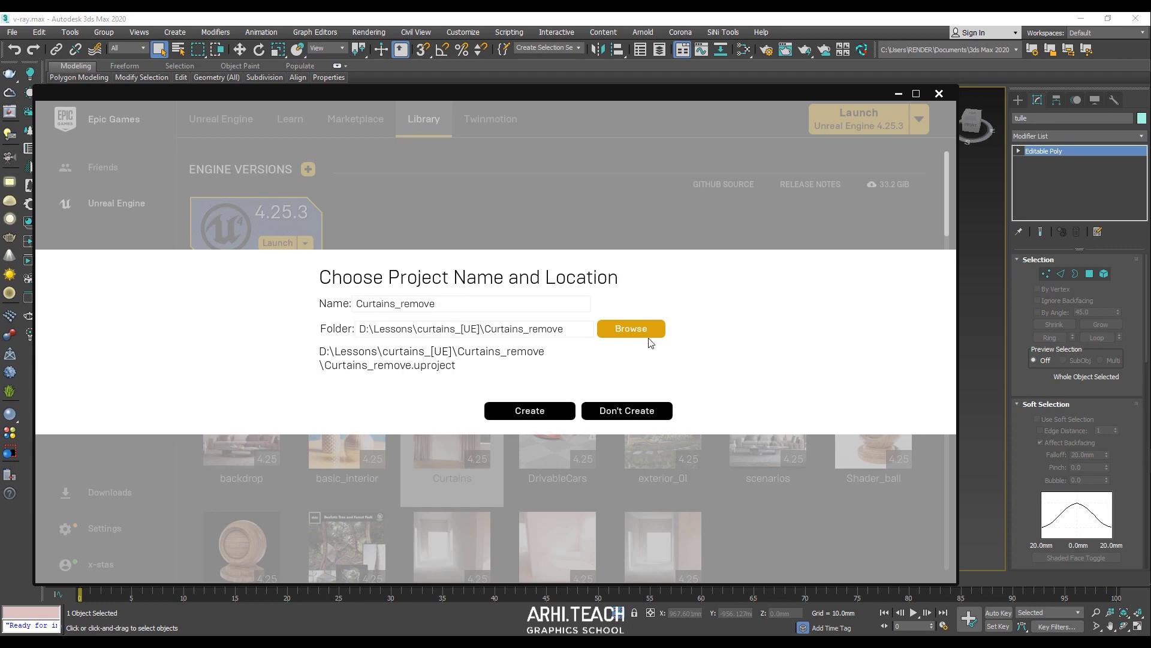
{"action": "left_click", "coordinate": [533, 412]}
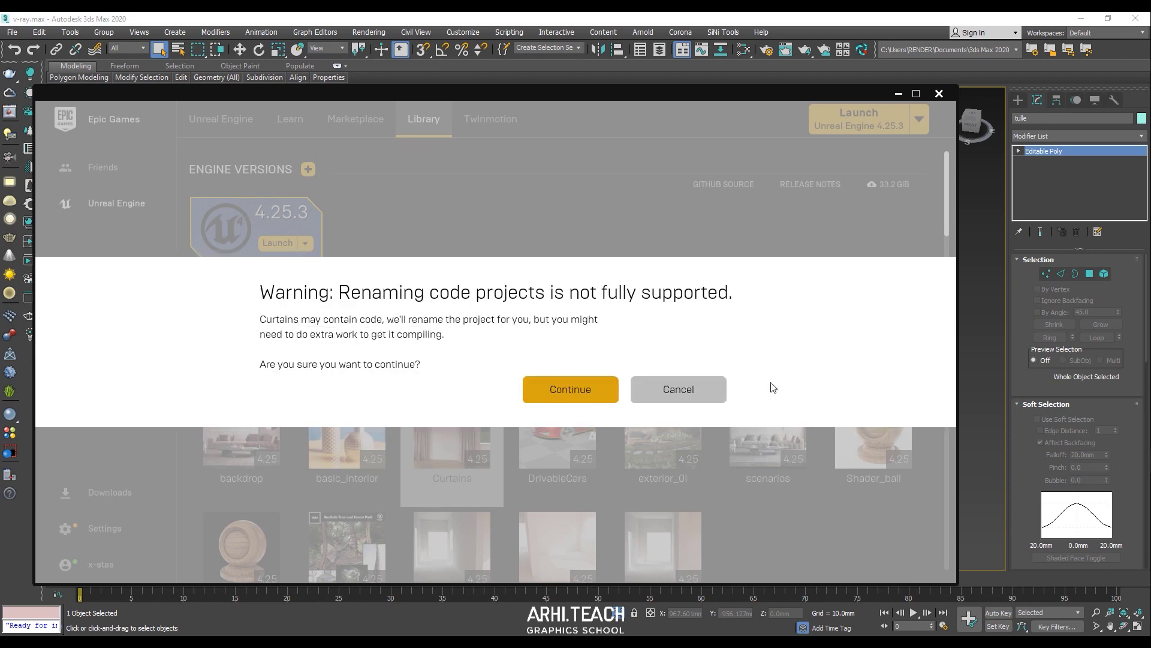
{"action": "left_click", "coordinate": [554, 391]}
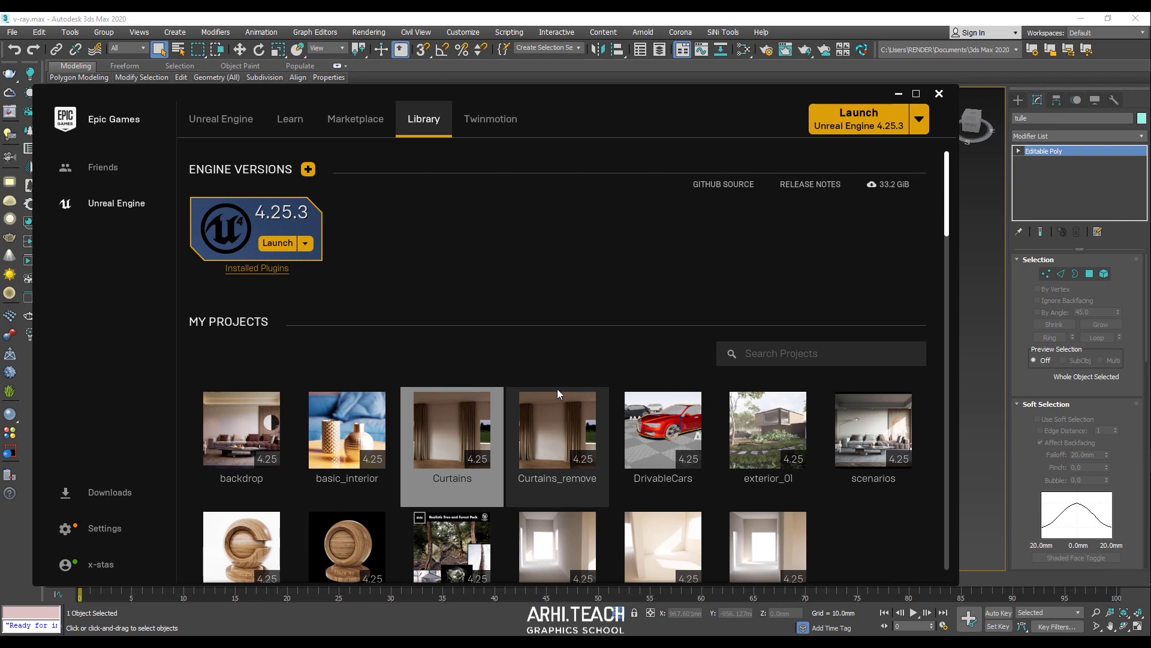
{"action": "double_click", "coordinate": [529, 443]}
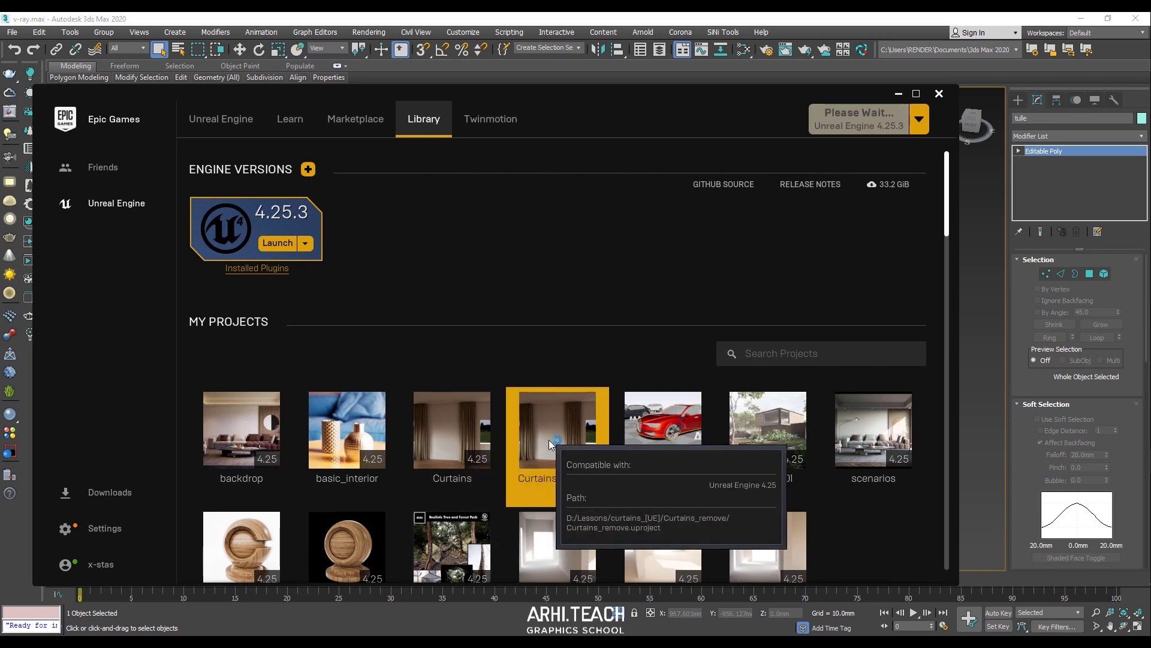
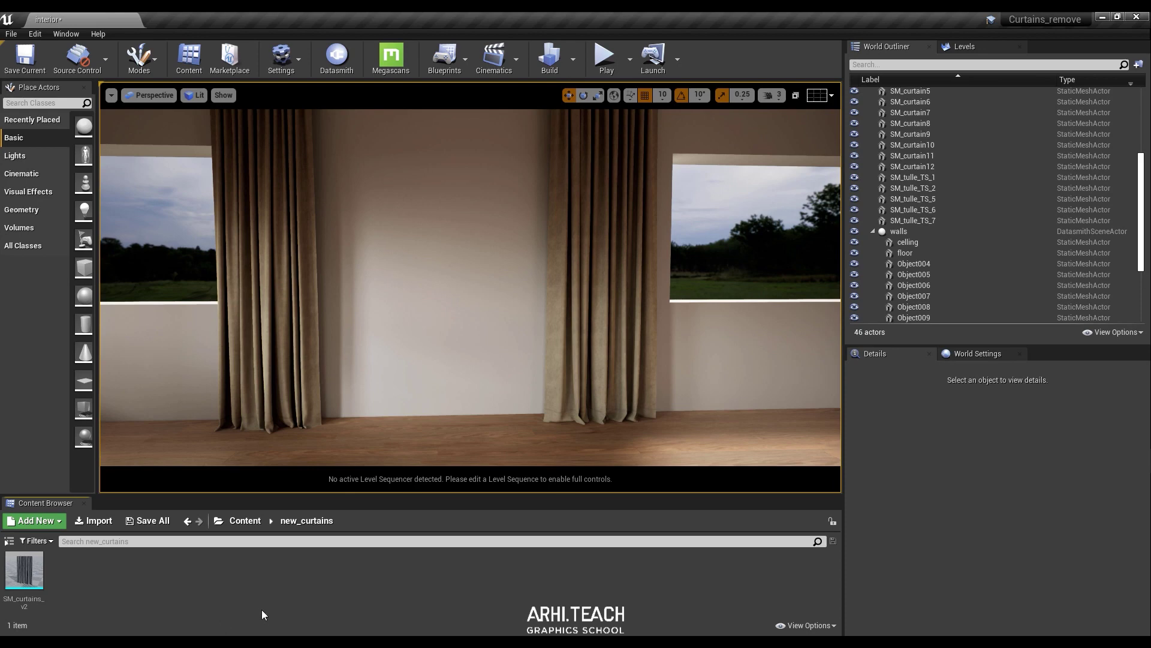
- Place SM_curtains_v2 on the floor in front of the window and rotate it about 180° around Z
{"action": "left_click_drag", "start_coordinate": [24, 570], "coordinate": [174, 420]}
{"action": "right_click_drag", "start_coordinate": [469, 287], "coordinate": [321, 234]}
{"action": "key", "text": "e"}
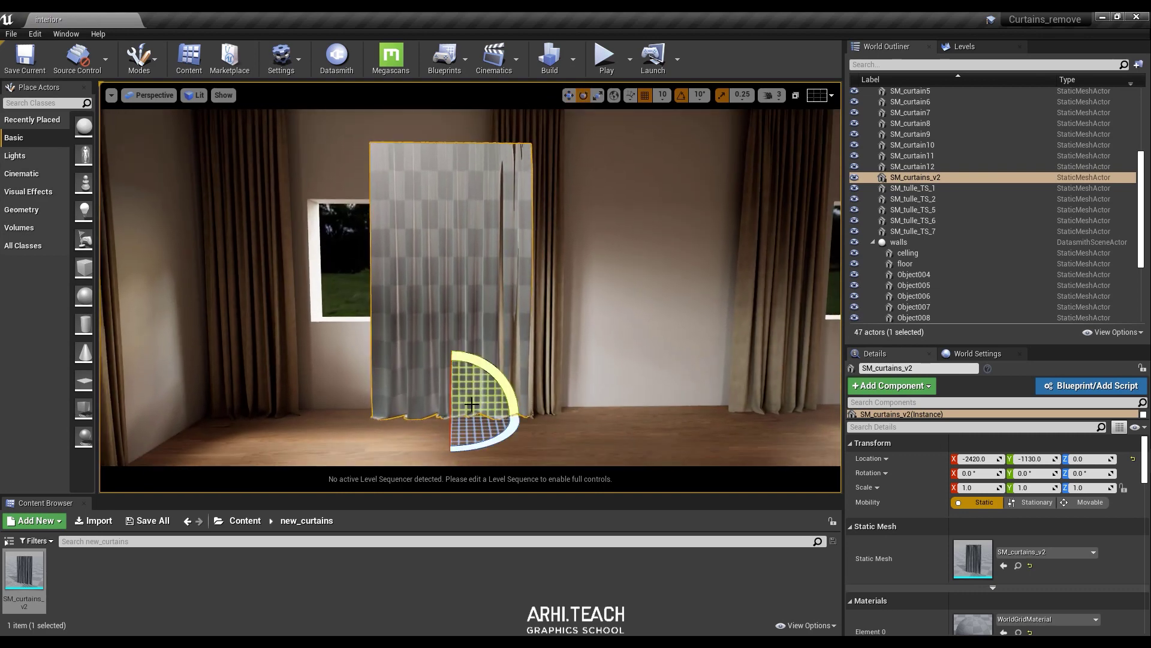
{"action": "left_click_drag", "start_coordinate": [455, 384], "coordinate": [379, 418]}
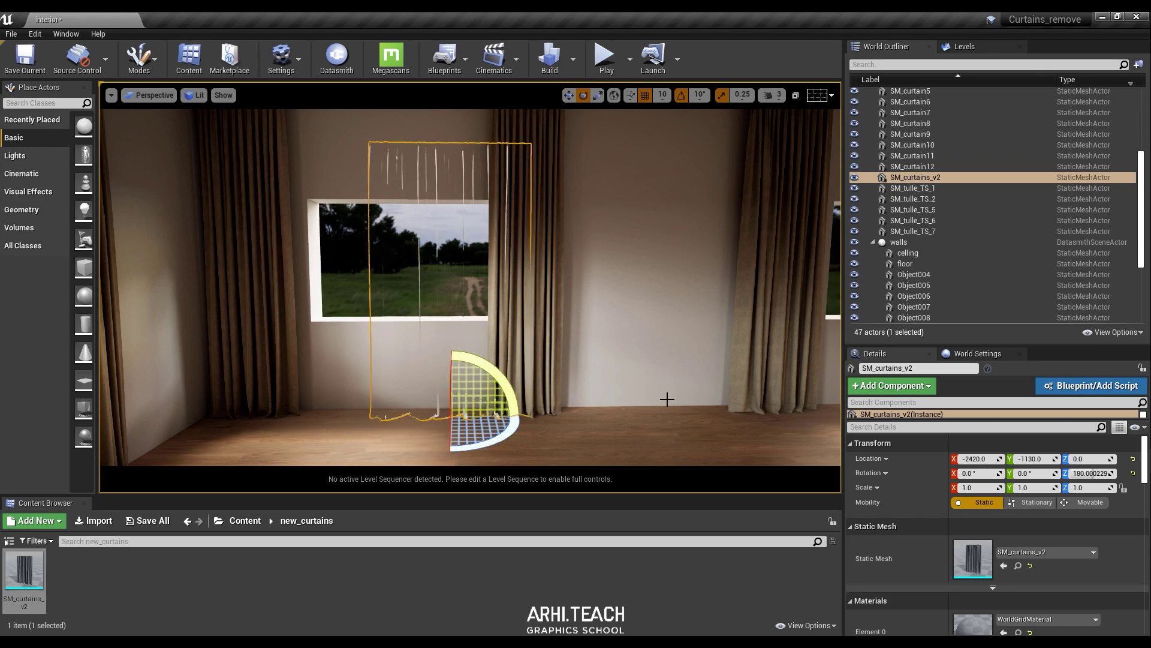
- Move the new mesh to X -2470, Y -1140 and widen it to an X scale of 1.5
{"action": "key", "text": "w"}
{"action": "mouse_move", "coordinate": [454, 417]}
{"action": "left_mouse_down"}
{"action": "mouse_move", "coordinate": [366, 413]}
{"action": "mouse_move", "coordinate": [436, 418]}
{"action": "left_mouse_up"}
{"action": "key", "text": "r"}
{"action": "left_click_drag", "start_coordinate": [363, 414], "coordinate": [343, 414]}
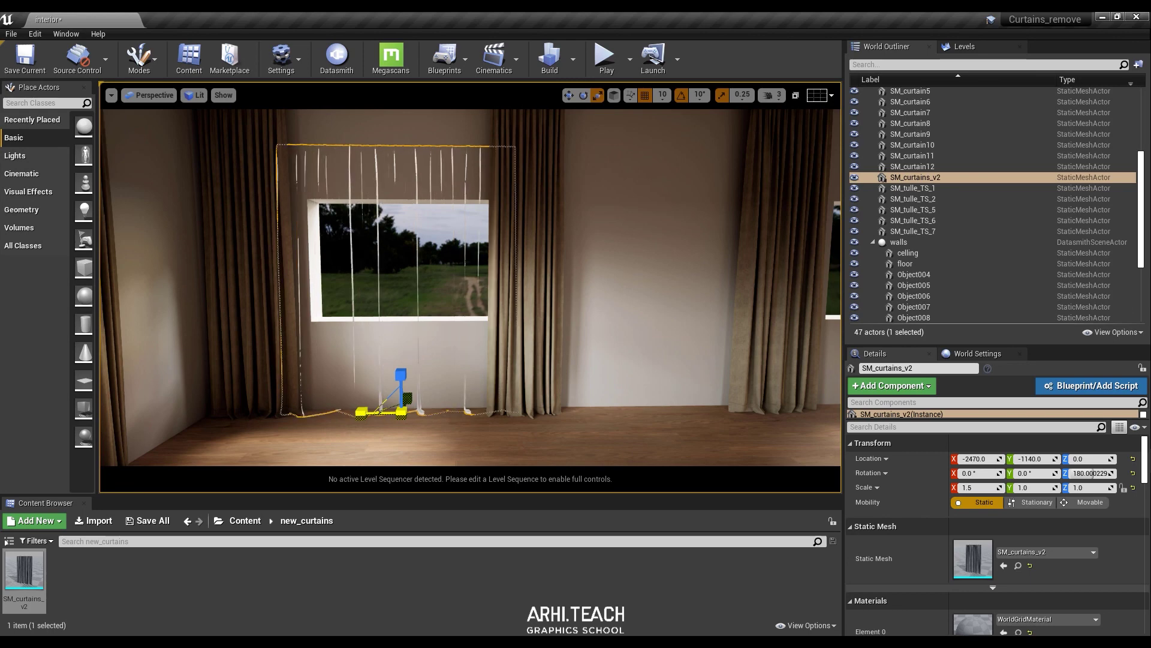
- Turn off scale snapping and stretch the new mesh vertically to a Z scale of about 1.14
{"action": "mouse_move", "coordinate": [599, 286]}
{"action": "right_mouse_down"}
{"action": "mouse_move", "coordinate": [595, 252]}
{"action": "mouse_move", "coordinate": [584, 282]}
{"action": "right_mouse_up"}
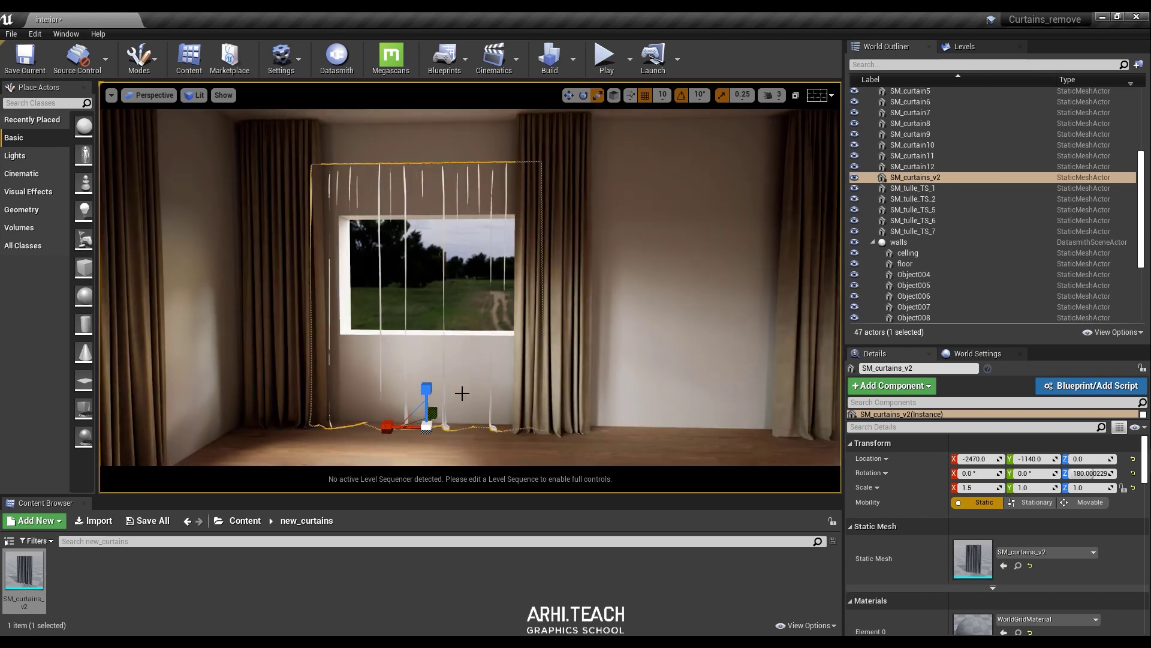
{"action": "mouse_move", "coordinate": [419, 384]}
{"action": "left_mouse_down"}
{"action": "mouse_move", "coordinate": [419, 373]}
{"action": "mouse_move", "coordinate": [426, 384]}
{"action": "left_mouse_up"}
{"action": "key", "text": "w"}
{"action": "right_click_drag", "start_coordinate": [437, 205], "coordinate": [428, 193]}
{"action": "key", "text": "s"}
{"action": "scroll", "coordinate": [416, 451], "scroll_direction": "down", "scroll_amount": 6}
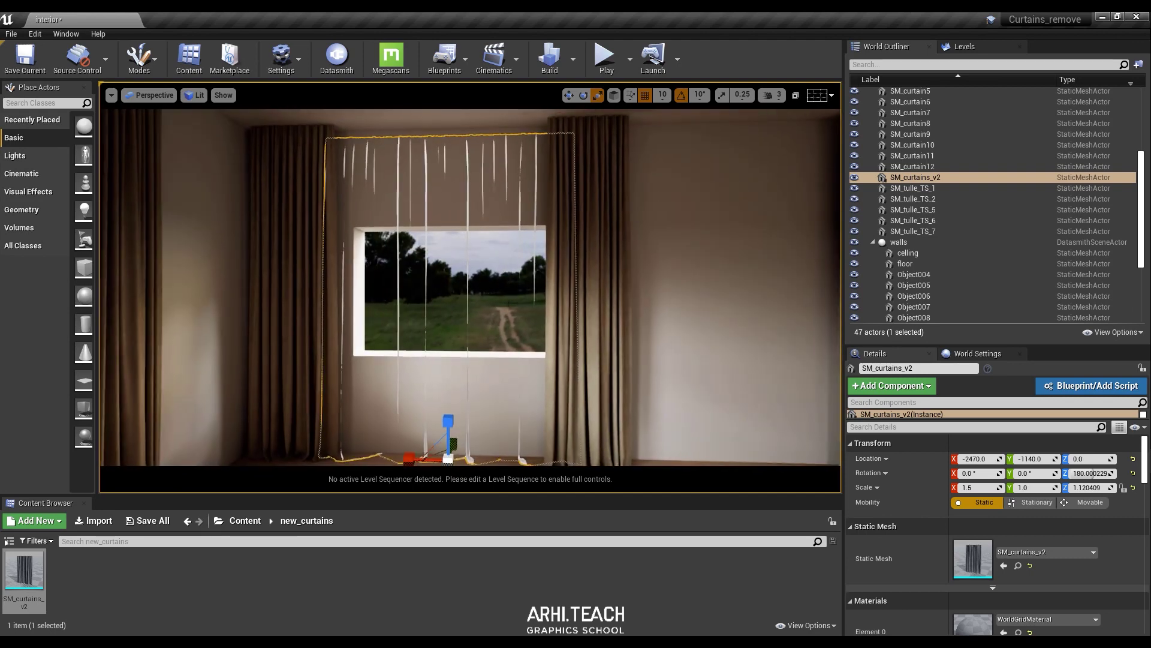
{"action": "left_click_drag", "start_coordinate": [451, 410], "coordinate": [451, 410]}
{"action": "right_click_drag", "start_coordinate": [546, 298], "coordinate": [682, 376]}
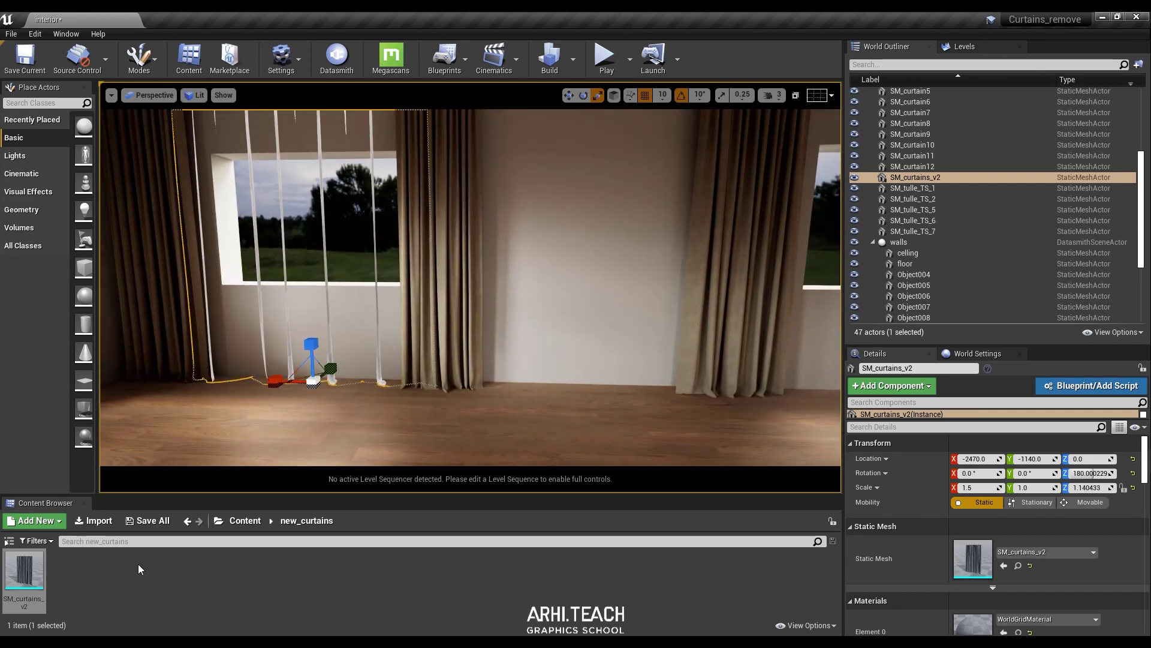
- Open the existing M_base_tulle material from the tulle/tulle_v1 folder to see its whole node graph
{"action": "left_click", "coordinate": [9, 541]}
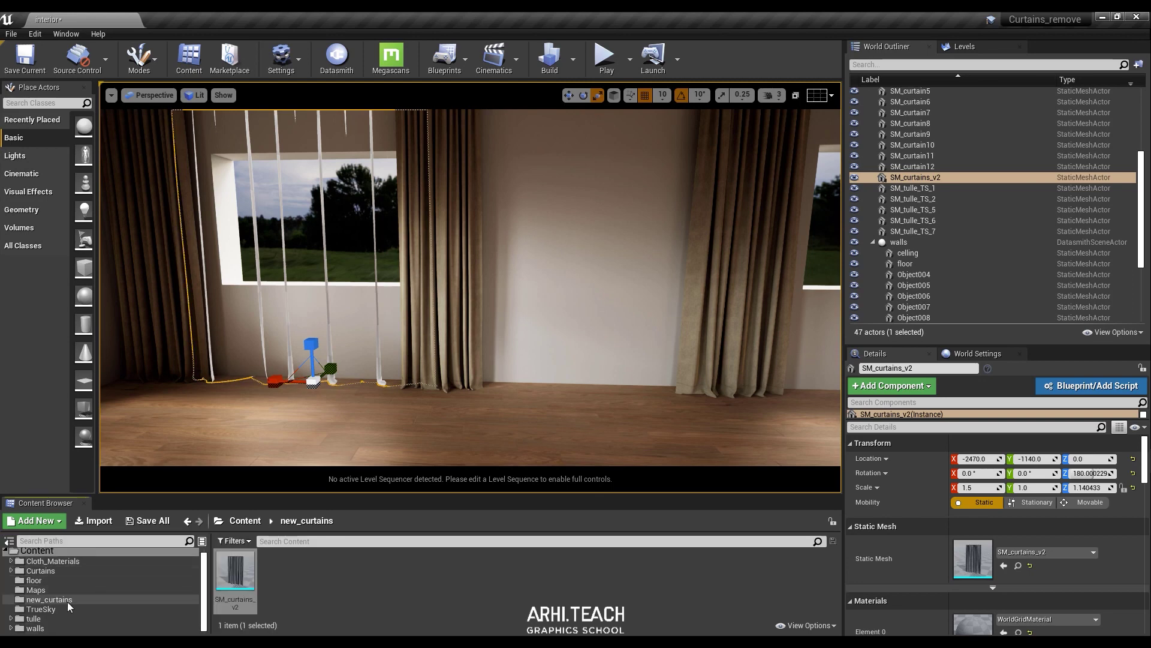
{"action": "left_click", "coordinate": [35, 618]}
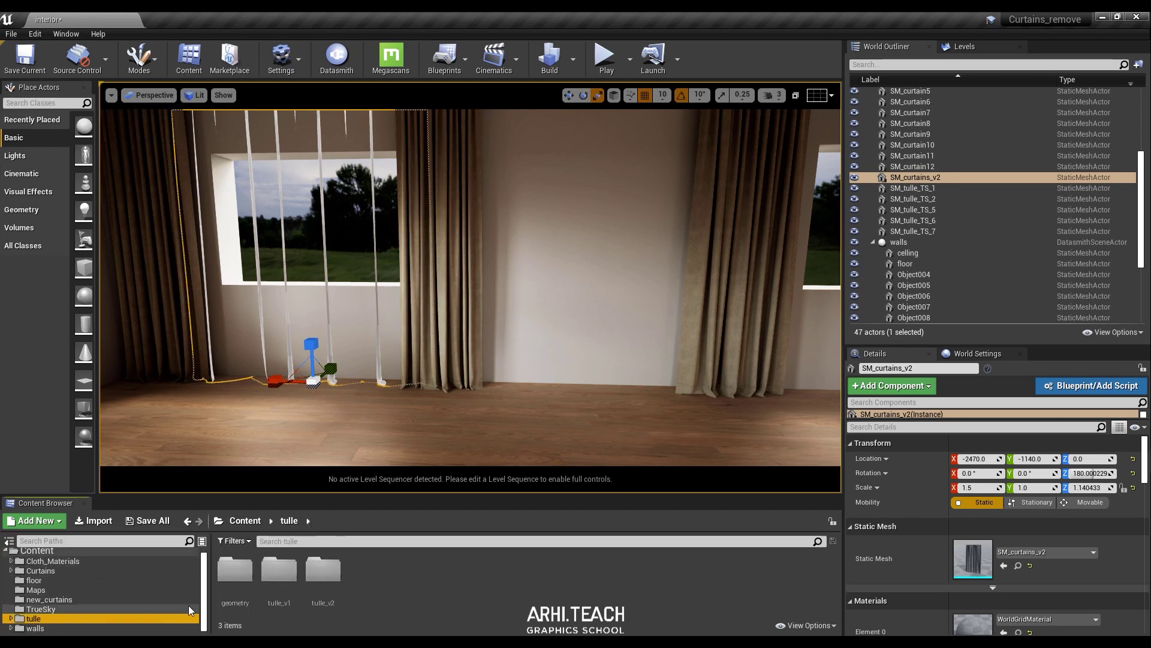
{"action": "double_click", "coordinate": [286, 574]}
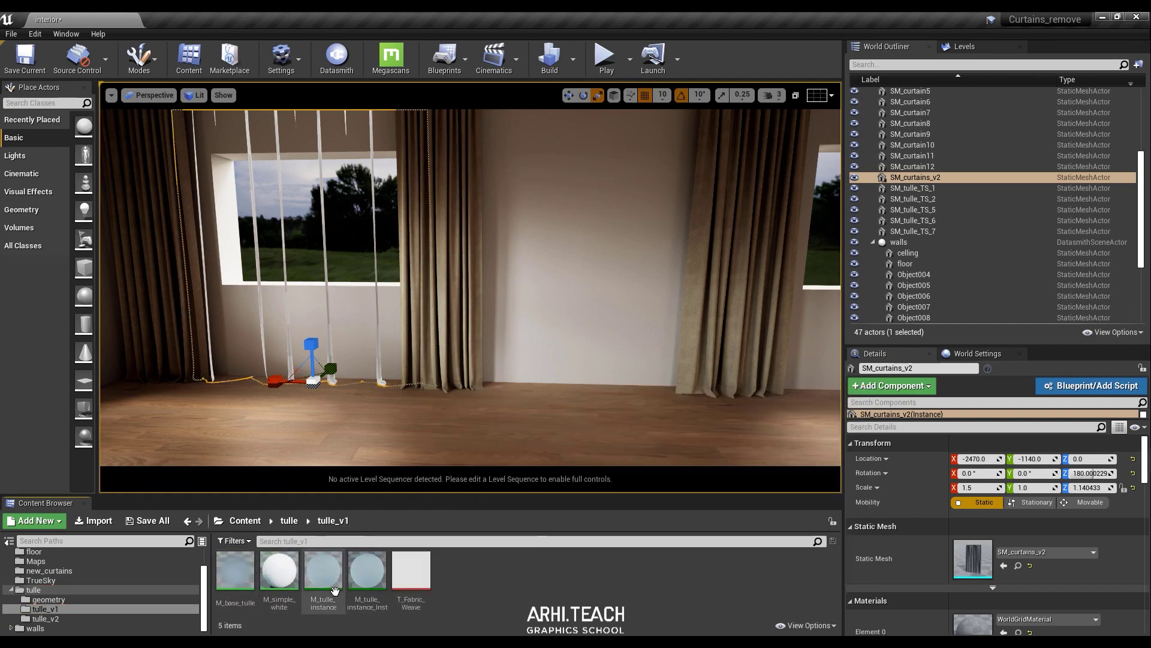
{"action": "double_click", "coordinate": [235, 571]}
{"action": "scroll", "coordinate": [498, 294], "scroll_direction": "down", "scroll_amount": 4}
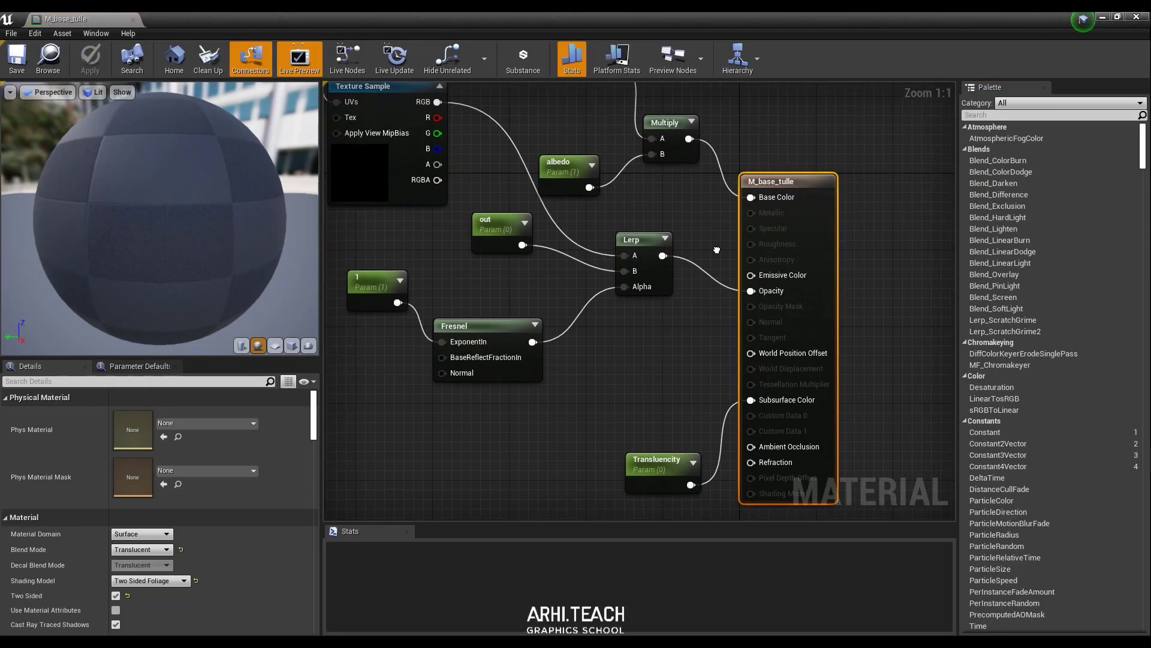
{"action": "scroll", "coordinate": [738, 283], "scroll_direction": "up", "scroll_amount": 1}
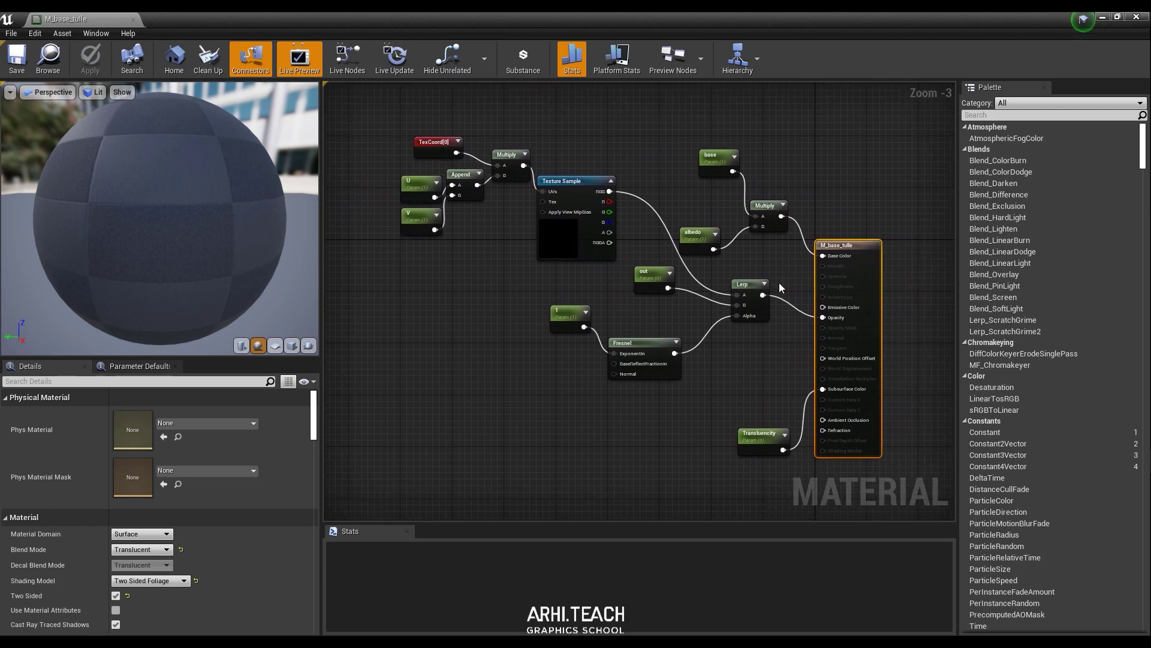
- Examine how the base and albedo parameters are multiplied into the Base Color input of M_base_tulle
{"action": "left_click", "coordinate": [718, 154]}
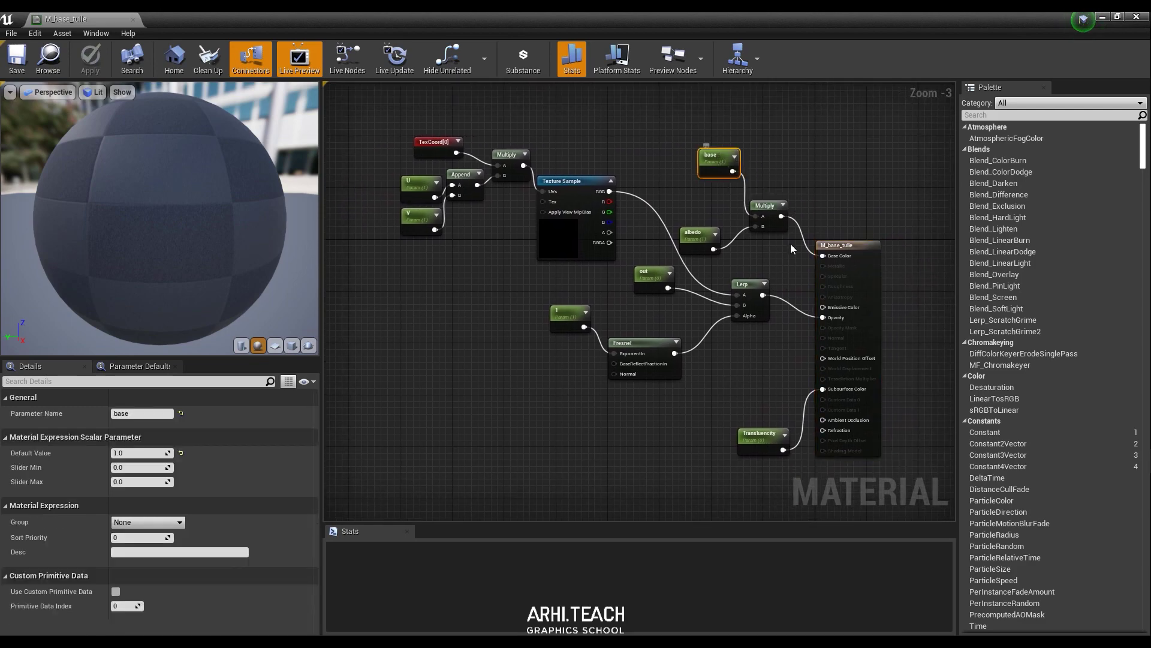
{"action": "scroll", "coordinate": [714, 157], "scroll_direction": "up", "scroll_amount": 2}
{"action": "scroll", "coordinate": [708, 163], "scroll_direction": "down", "scroll_amount": 1}
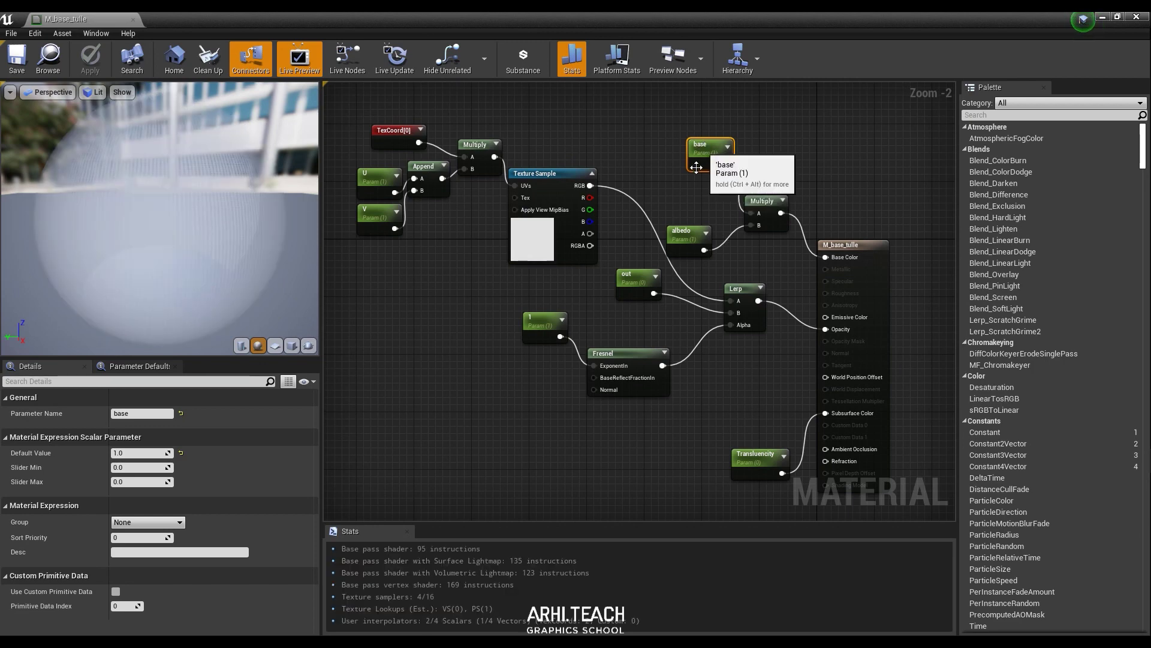
{"action": "left_click_drag", "start_coordinate": [695, 234], "coordinate": [770, 182]}
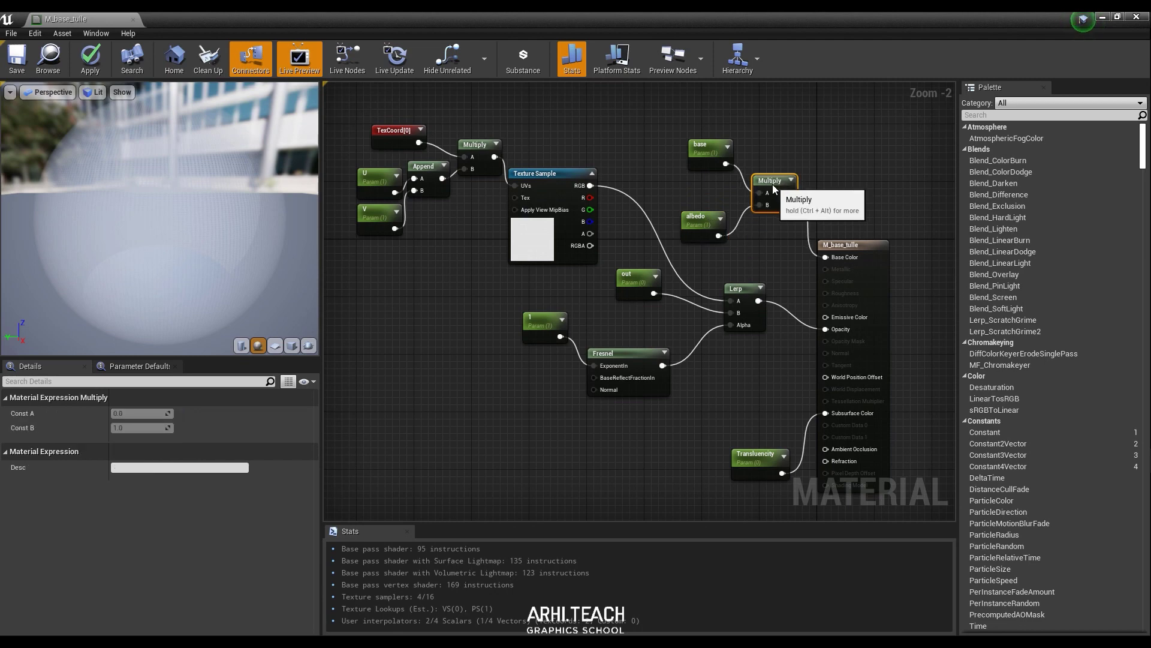
{"action": "left_click", "coordinate": [703, 220]}
{"action": "left_click", "coordinate": [708, 152]}
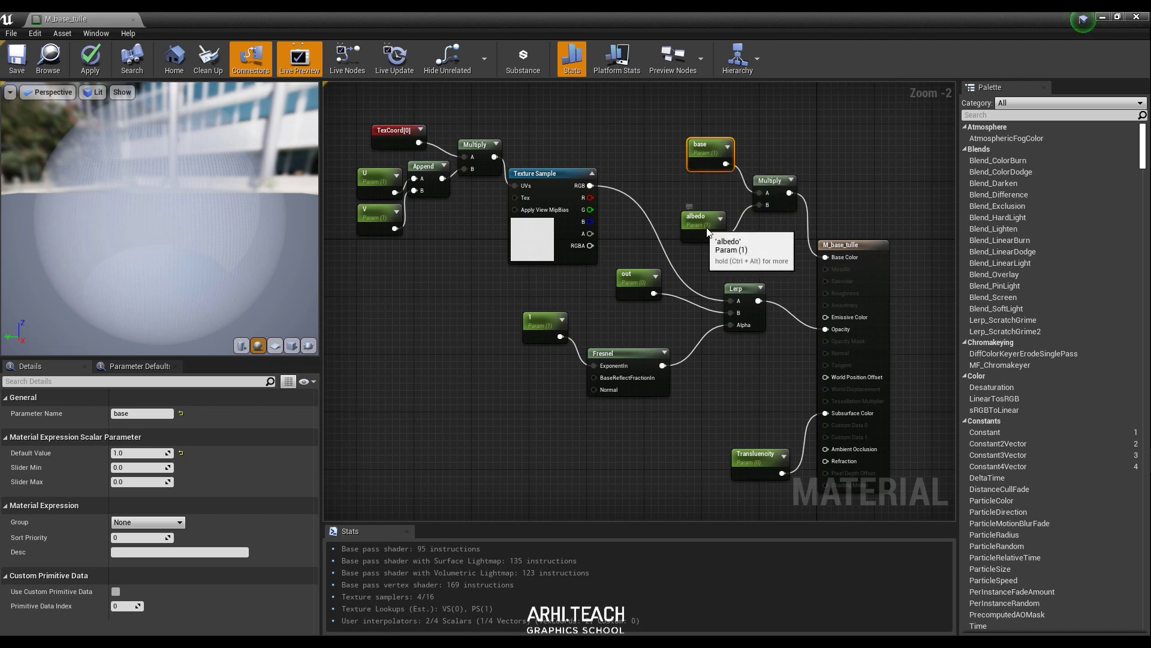
{"action": "left_click_drag", "start_coordinate": [702, 226], "coordinate": [712, 233]}
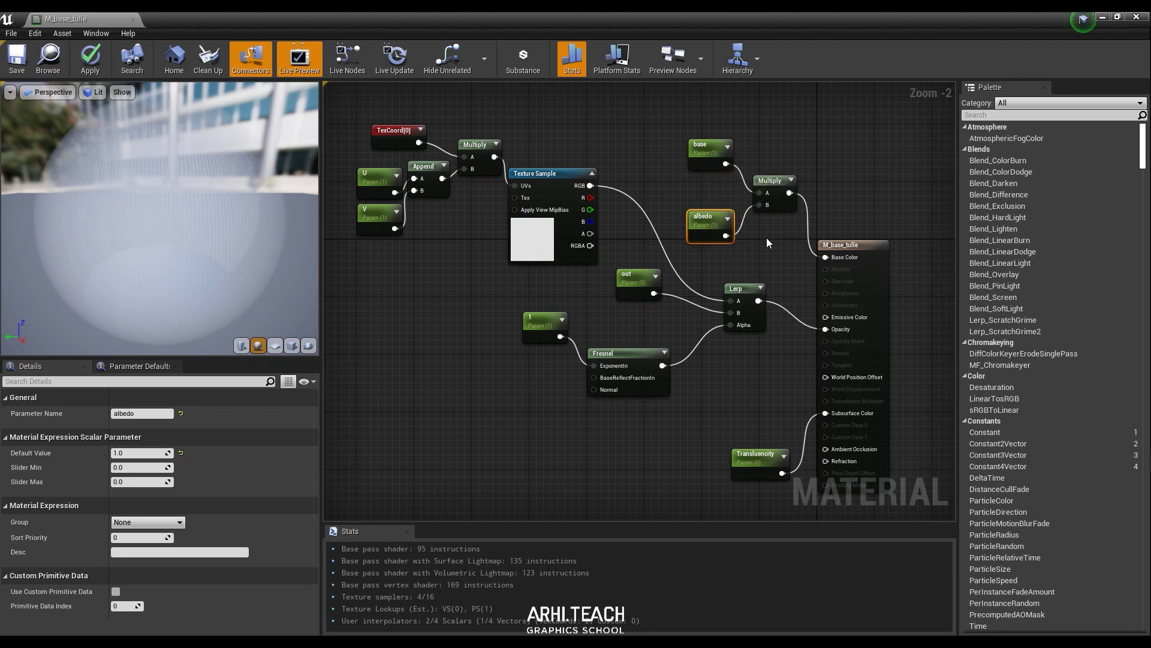
{"action": "scroll", "coordinate": [767, 243], "scroll_direction": "down", "scroll_amount": 1}
{"action": "scroll", "coordinate": [768, 244], "scroll_direction": "up", "scroll_amount": 1}
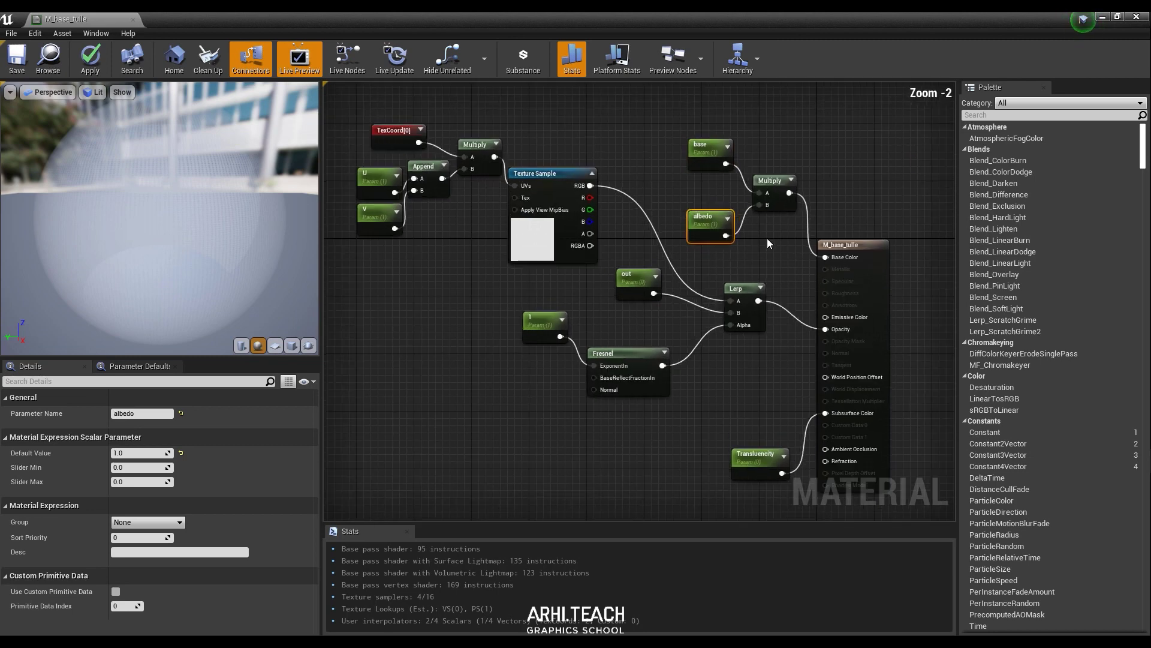
{"action": "mouse_move", "coordinate": [770, 242]}
{"action": "right_mouse_down"}
{"action": "mouse_move", "coordinate": [776, 195]}
{"action": "mouse_move", "coordinate": [773, 253]}
{"action": "right_mouse_up"}
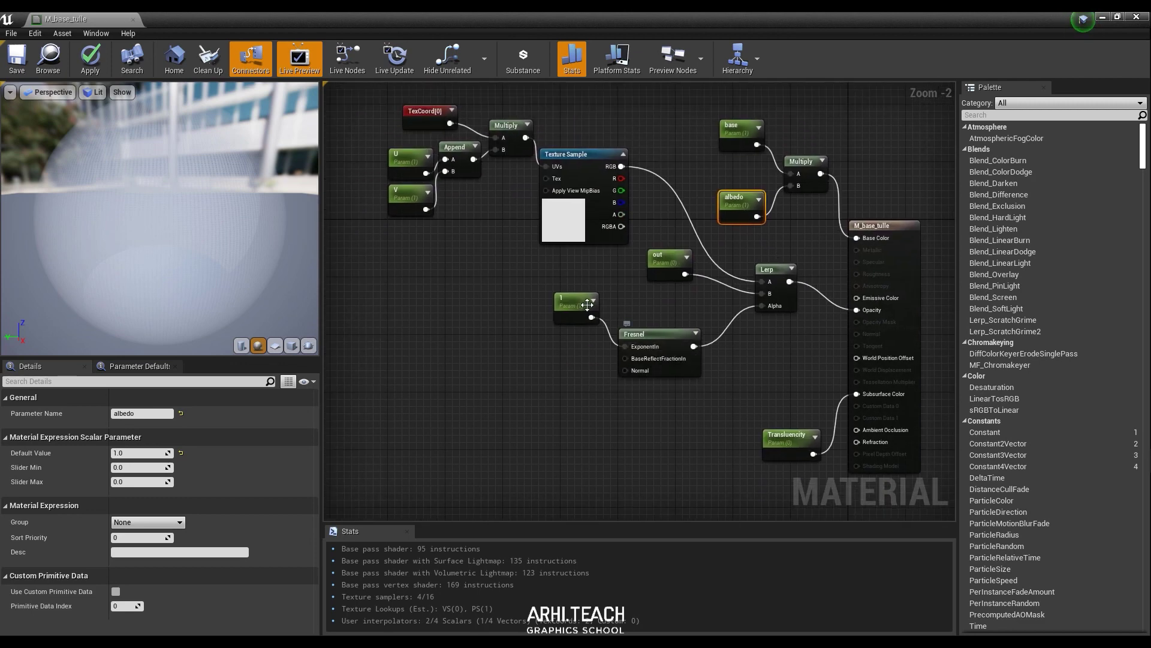
- Examine the Fresnel, out and Texture Sample nodes feeding the Opacity Lerp, and the parameter wired to Subsurface Color
{"action": "left_click_drag", "start_coordinate": [574, 306], "coordinate": [625, 346]}
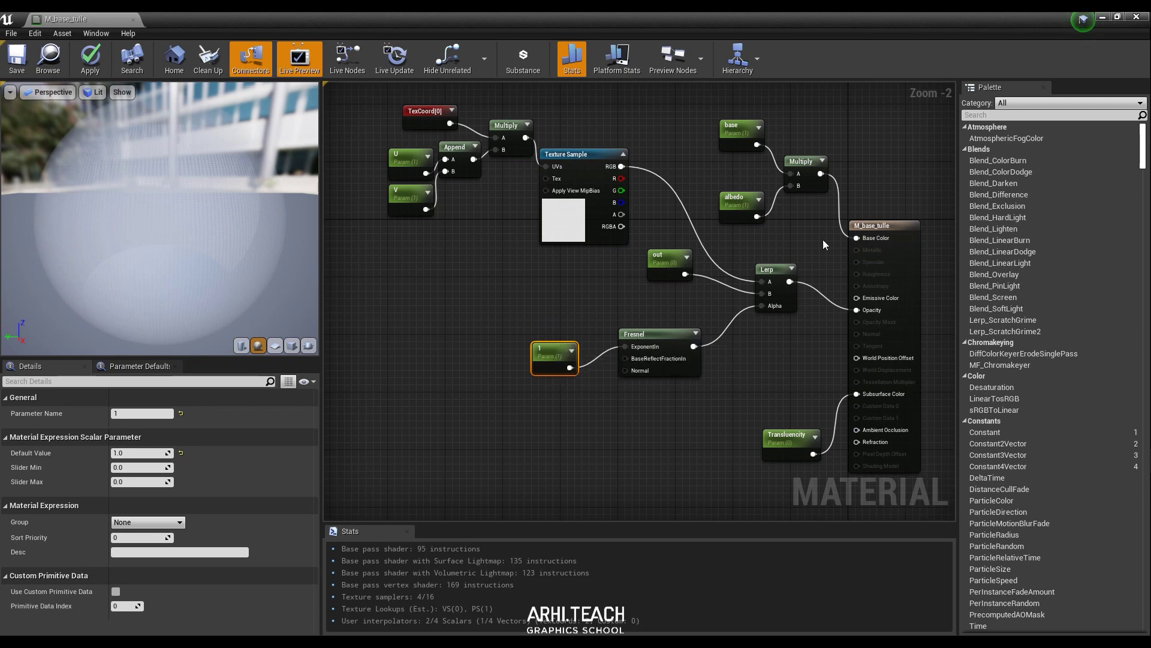
{"action": "left_click_drag", "start_coordinate": [789, 440], "coordinate": [773, 441]}
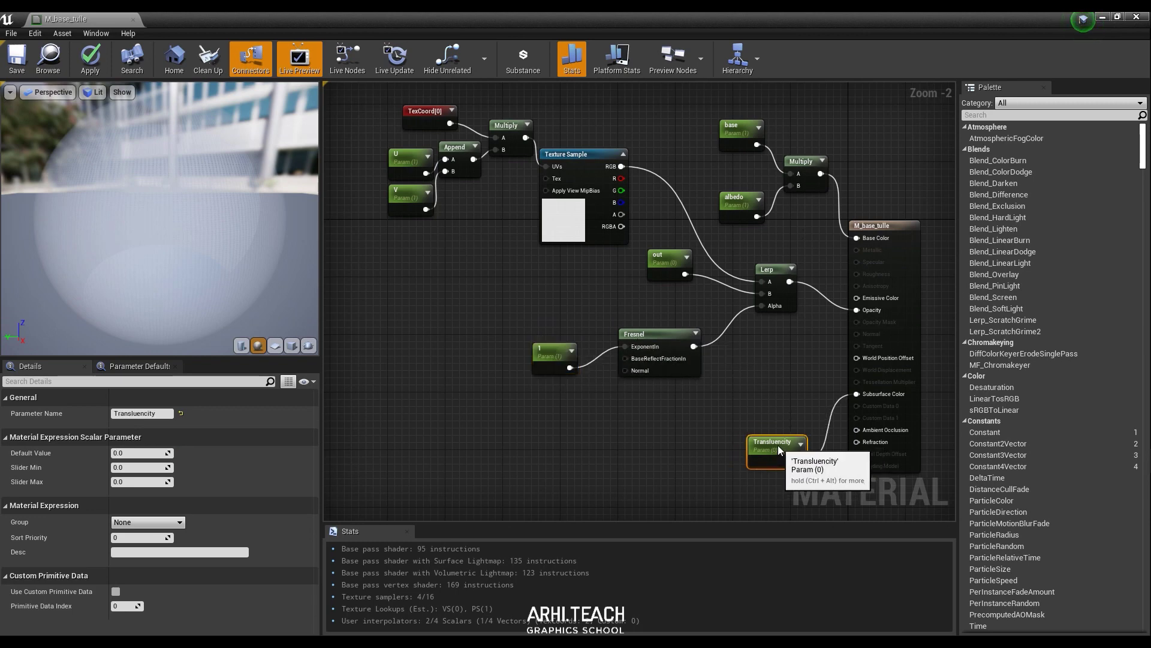
{"action": "left_click_drag", "start_coordinate": [671, 269], "coordinate": [656, 305]}
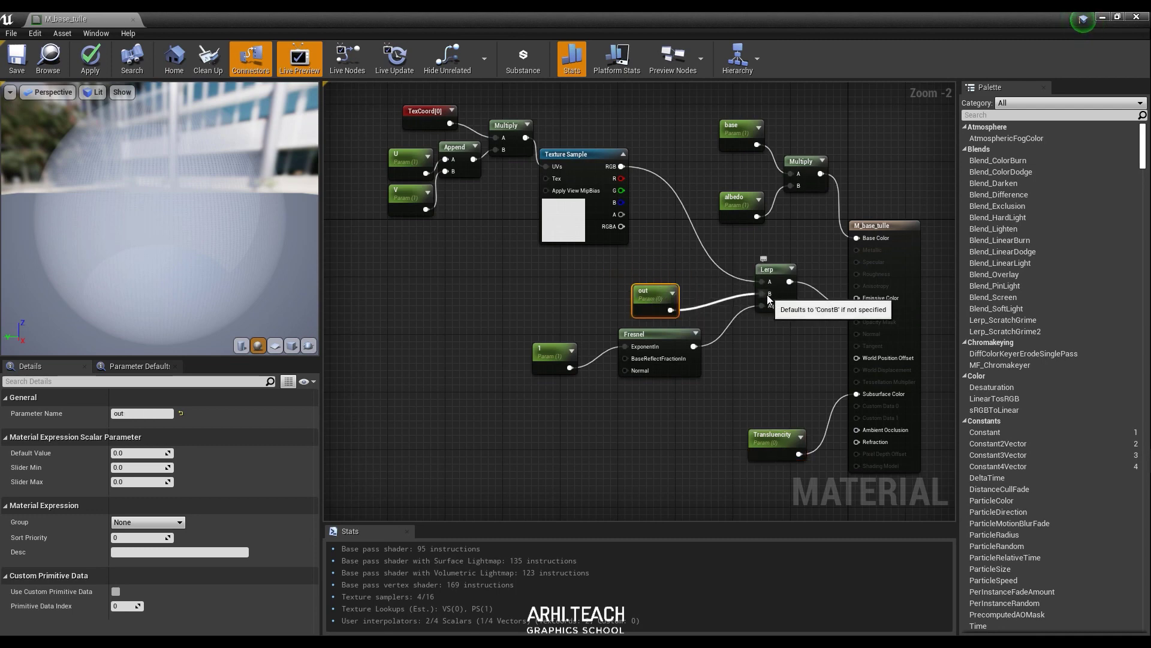
{"action": "left_click_drag", "start_coordinate": [580, 155], "coordinate": [621, 180]}
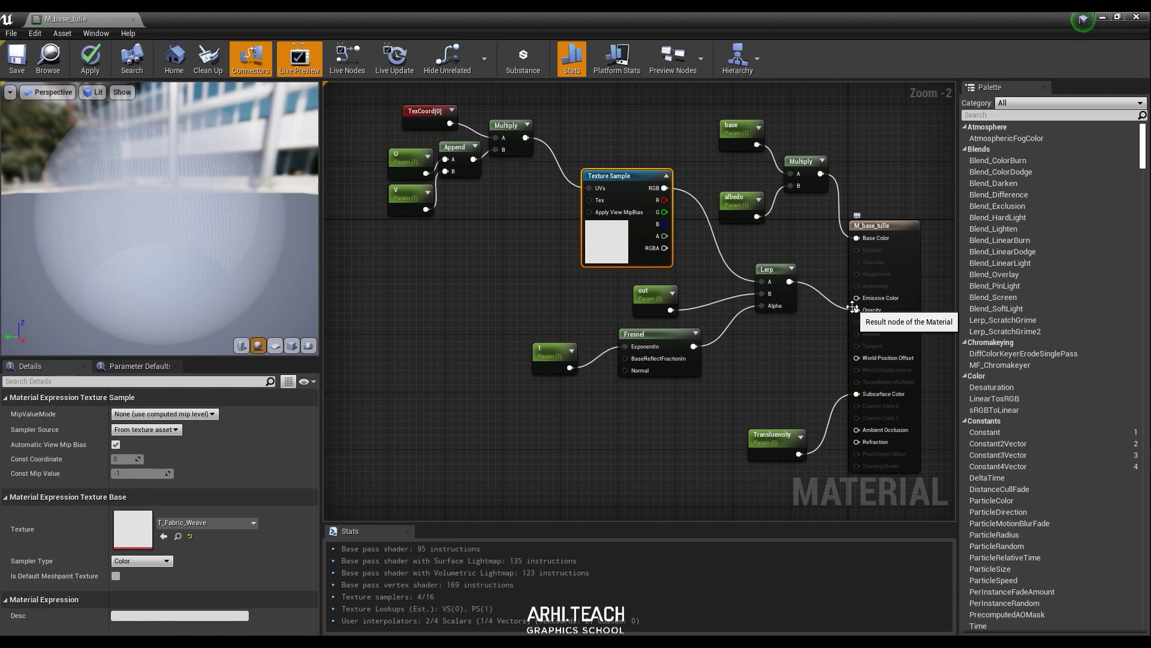
{"action": "mouse_move", "coordinate": [769, 445]}
{"action": "left_mouse_down"}
{"action": "mouse_move", "coordinate": [776, 356]}
{"action": "mouse_move", "coordinate": [776, 437]}
{"action": "left_mouse_up"}
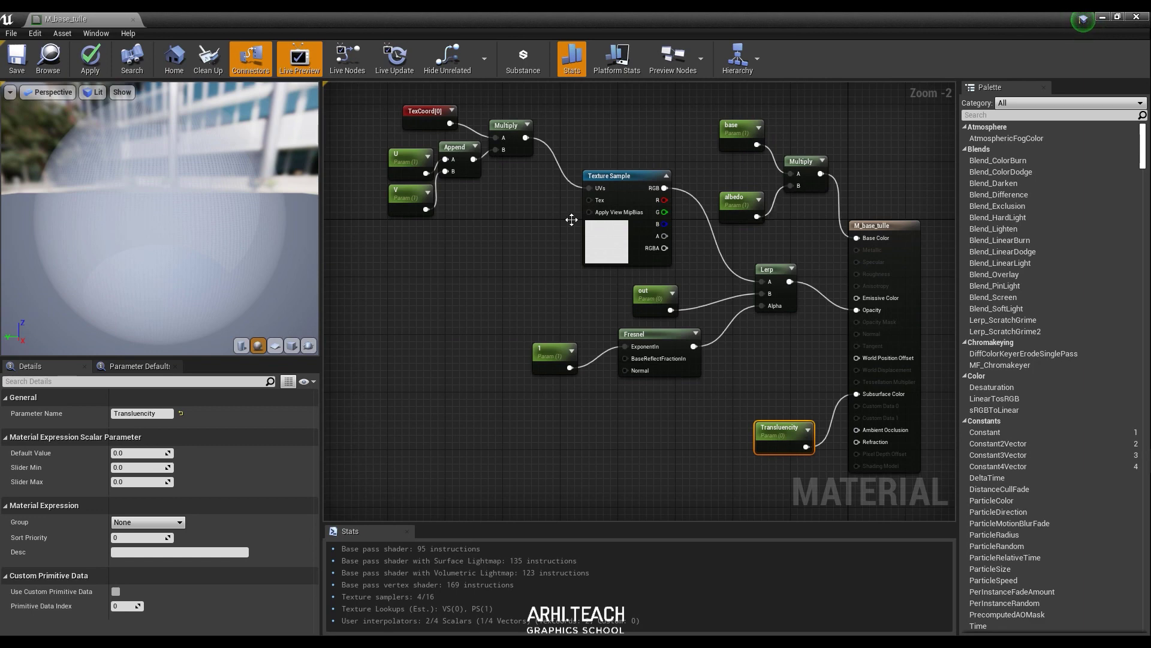
- Examine the TexCoord, U, V, Append and Multiply nodes driving the texture's UVs, and close the material without applying changes
{"action": "right_click_drag", "start_coordinate": [547, 269], "coordinate": [572, 290]}
{"action": "left_click_drag", "start_coordinate": [653, 204], "coordinate": [645, 219]}
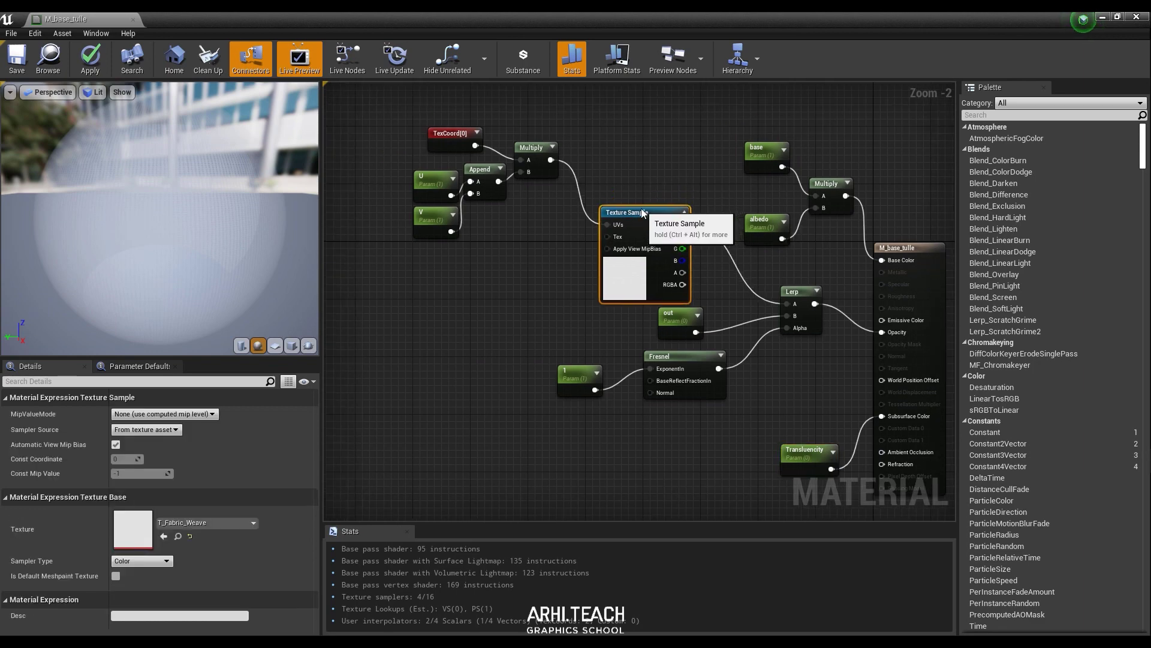
{"action": "left_click_drag", "start_coordinate": [537, 149], "coordinate": [544, 141]}
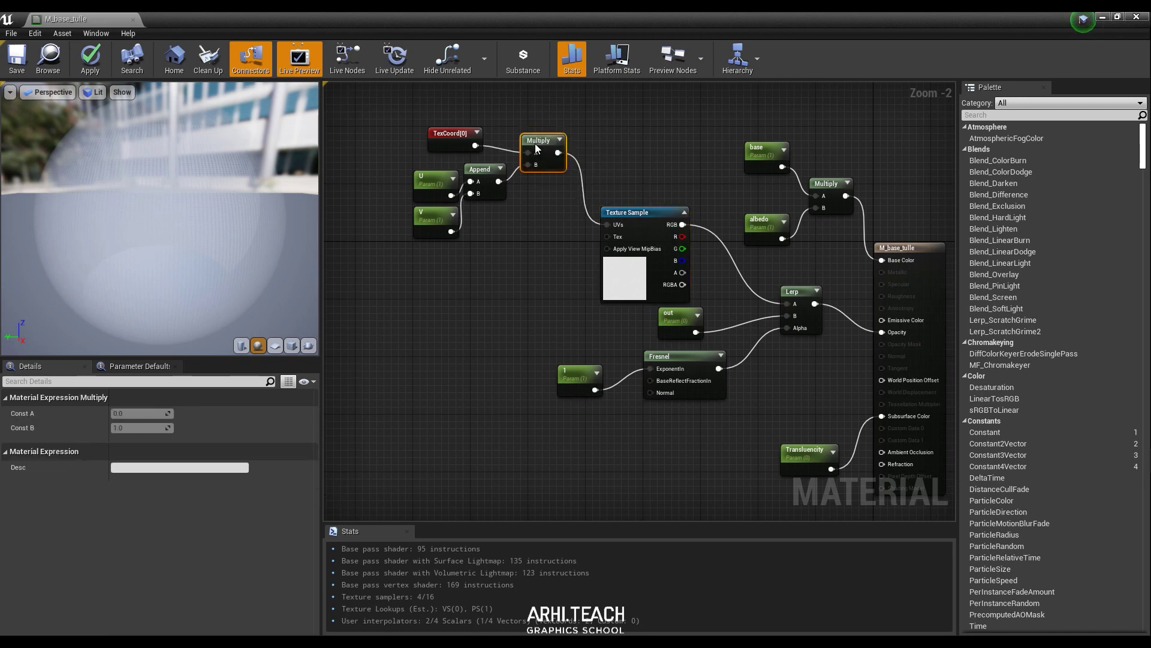
{"action": "left_click_drag", "start_coordinate": [460, 142], "coordinate": [453, 135]}
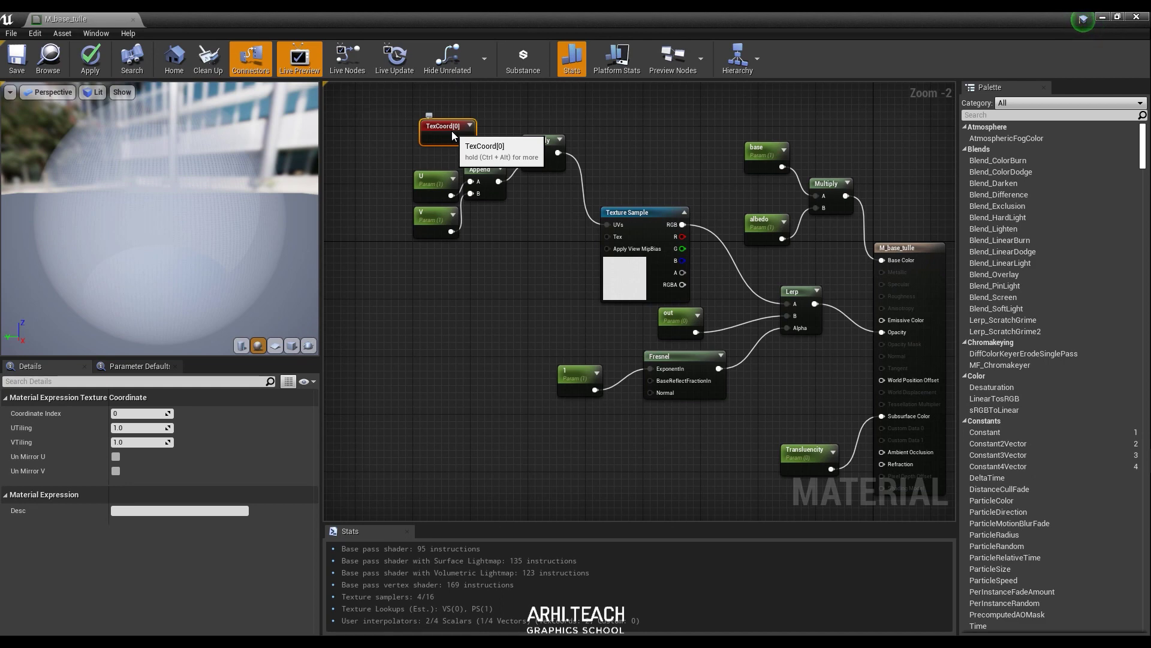
{"action": "left_click_drag", "start_coordinate": [468, 138], "coordinate": [622, 217]}
{"action": "left_click_drag", "start_coordinate": [490, 185], "coordinate": [488, 201]}
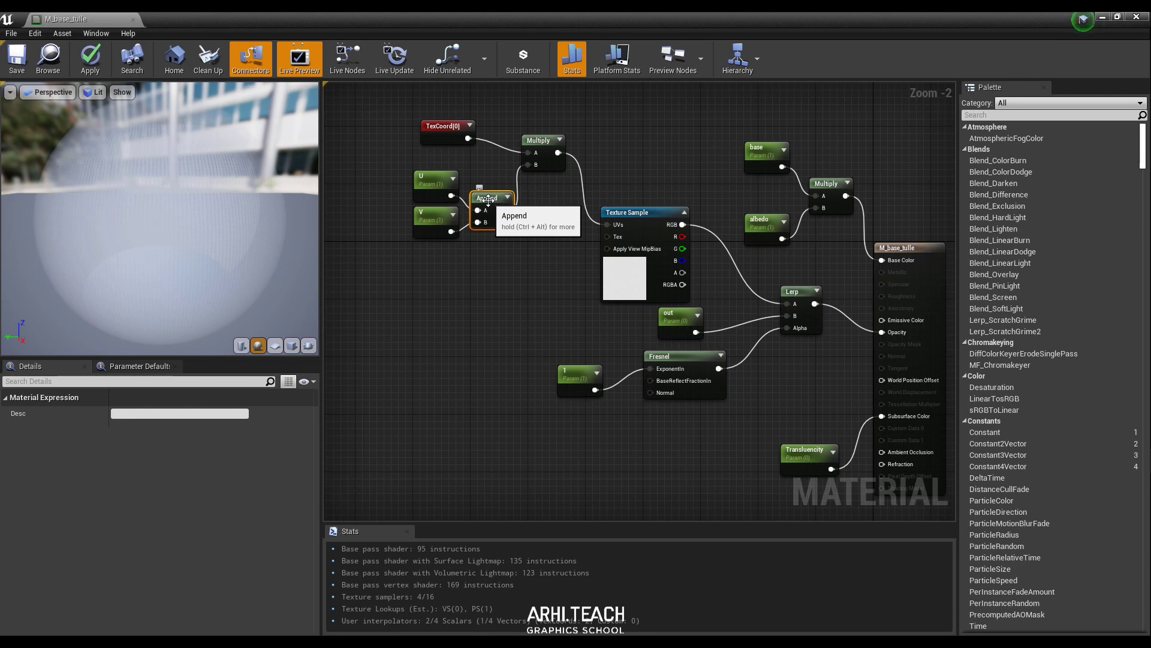
{"action": "left_click_drag", "start_coordinate": [491, 200], "coordinate": [453, 185]}
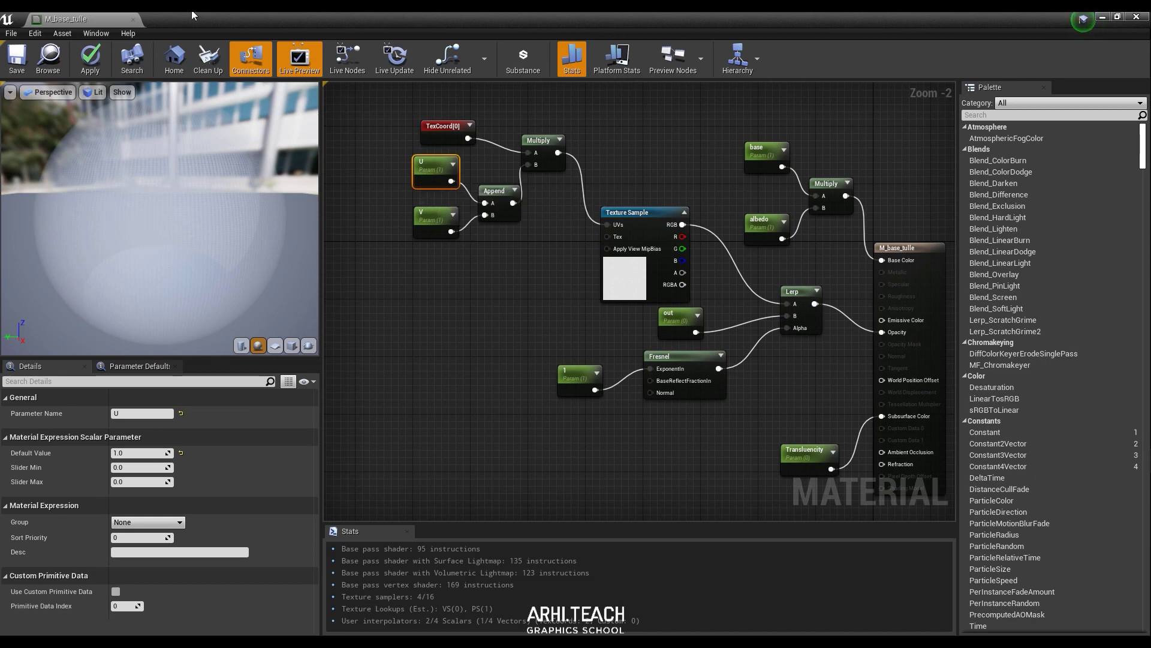
{"action": "right_click_drag", "start_coordinate": [731, 236], "coordinate": [718, 225]}
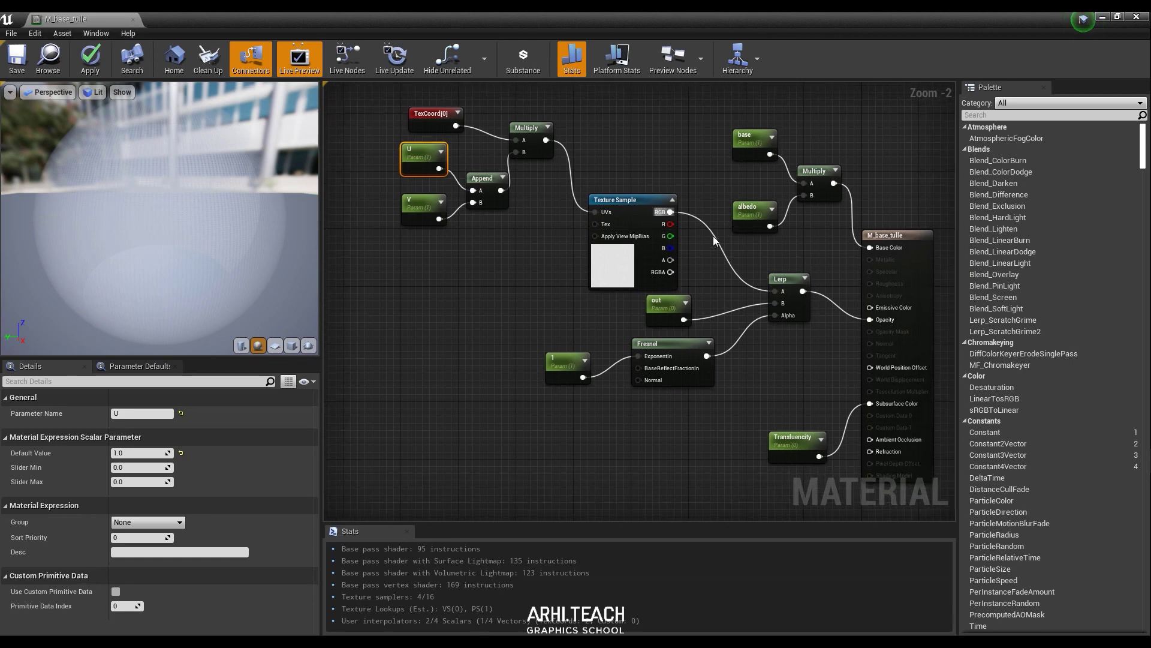
{"action": "left_click", "coordinate": [132, 19]}
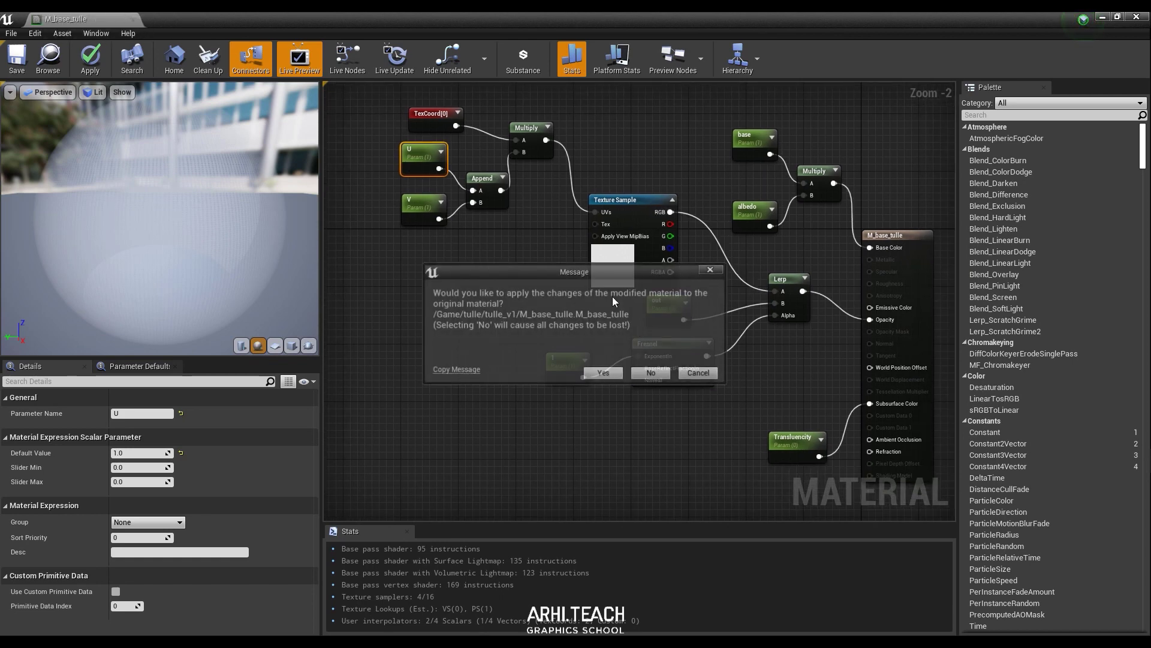
{"action": "left_click", "coordinate": [643, 376]}
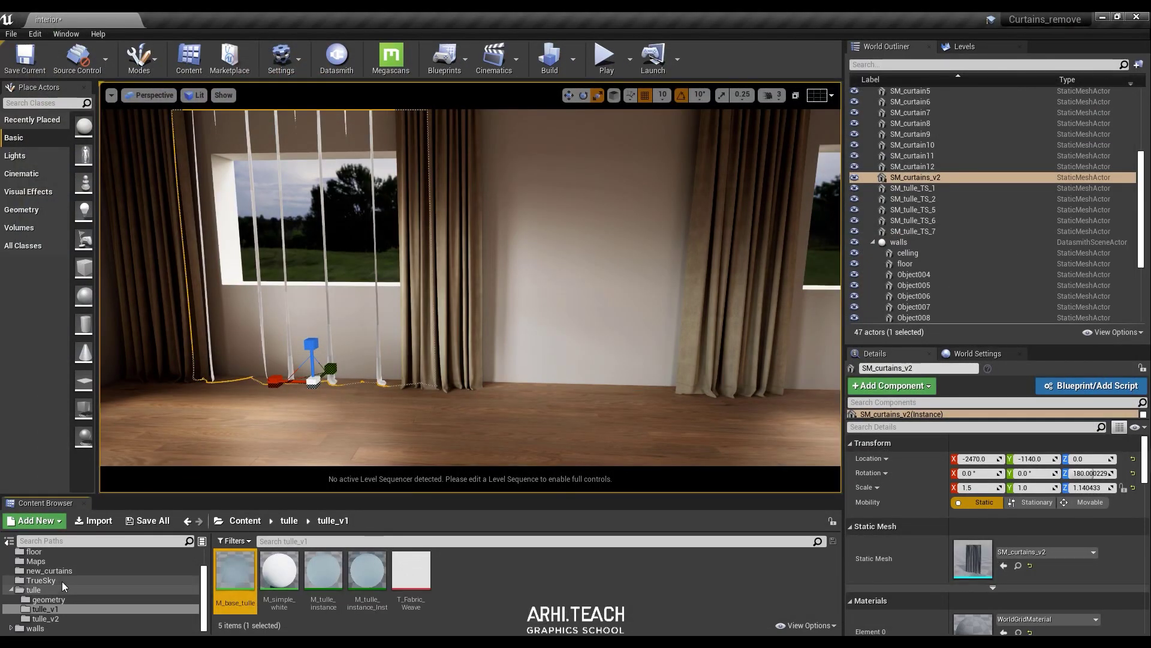
- Create a new material in the new_curtains folder and name it M_base_tulle
{"action": "left_click", "coordinate": [41, 580]}
{"action": "left_click", "coordinate": [49, 571]}
{"action": "right_click", "coordinate": [370, 591]}
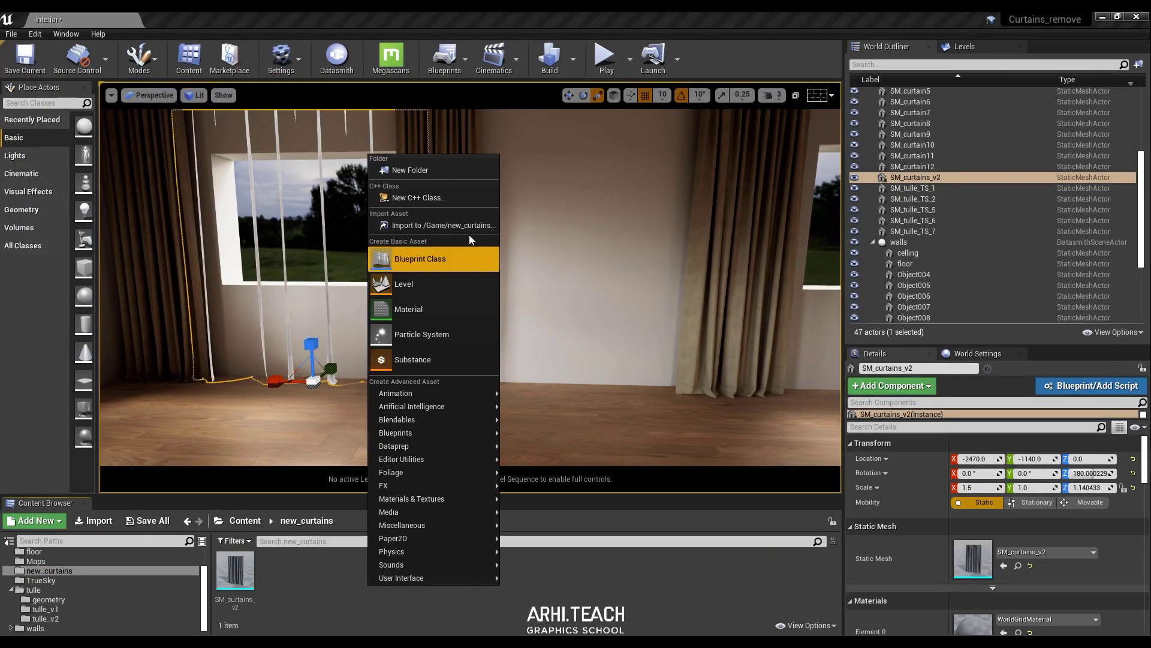
{"action": "left_click", "coordinate": [430, 301]}
{"action": "key", "text": "BackSpace"}
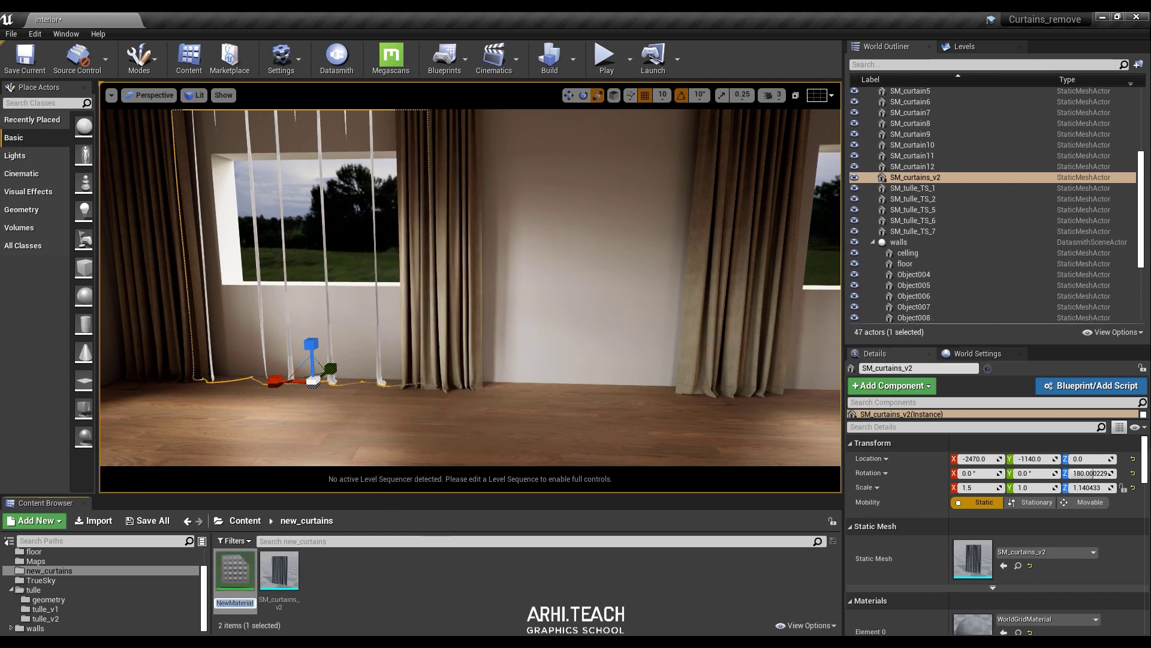
{"action": "type", "text": "M_base_"}
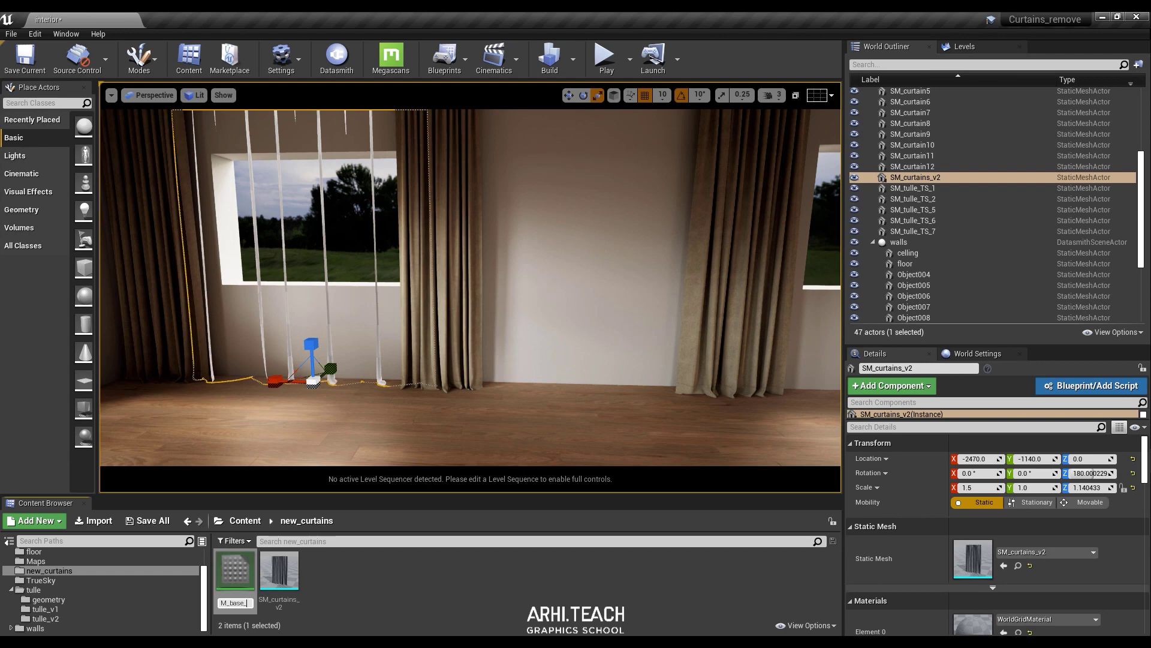
{"action": "type", "text": "to"}
{"action": "type", "text": "lle"}
{"action": "key", "text": "Return"}
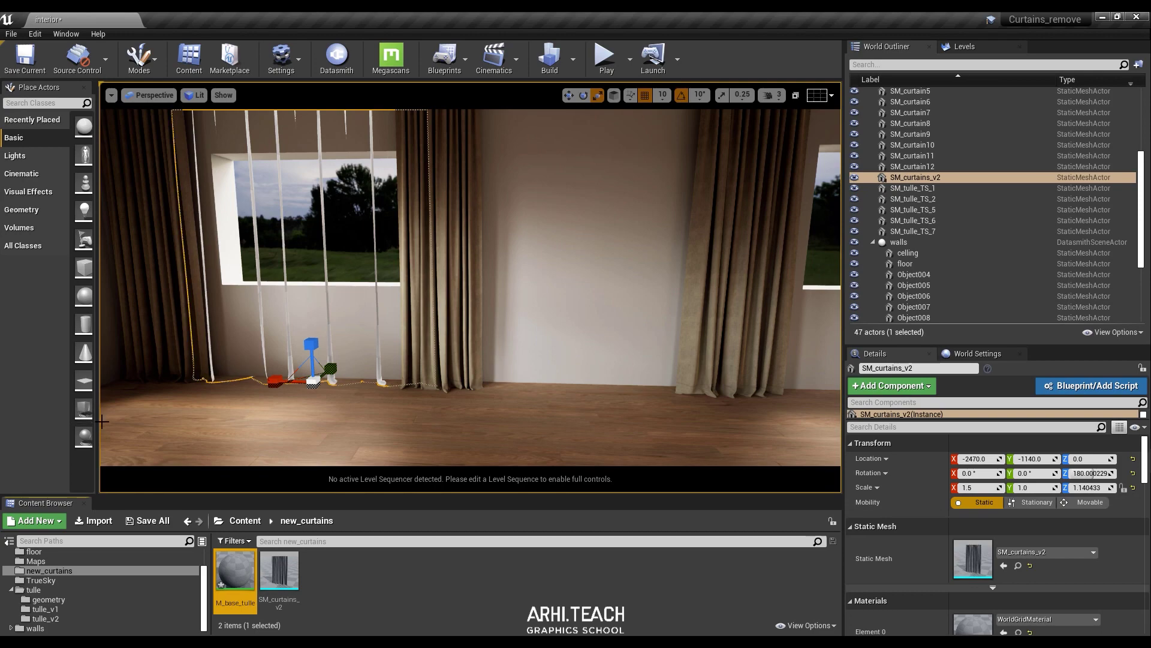
- Open the new M_base_tulle material and add a scalar parameter named Diffuse beside the result node
{"action": "double_click", "coordinate": [235, 571]}
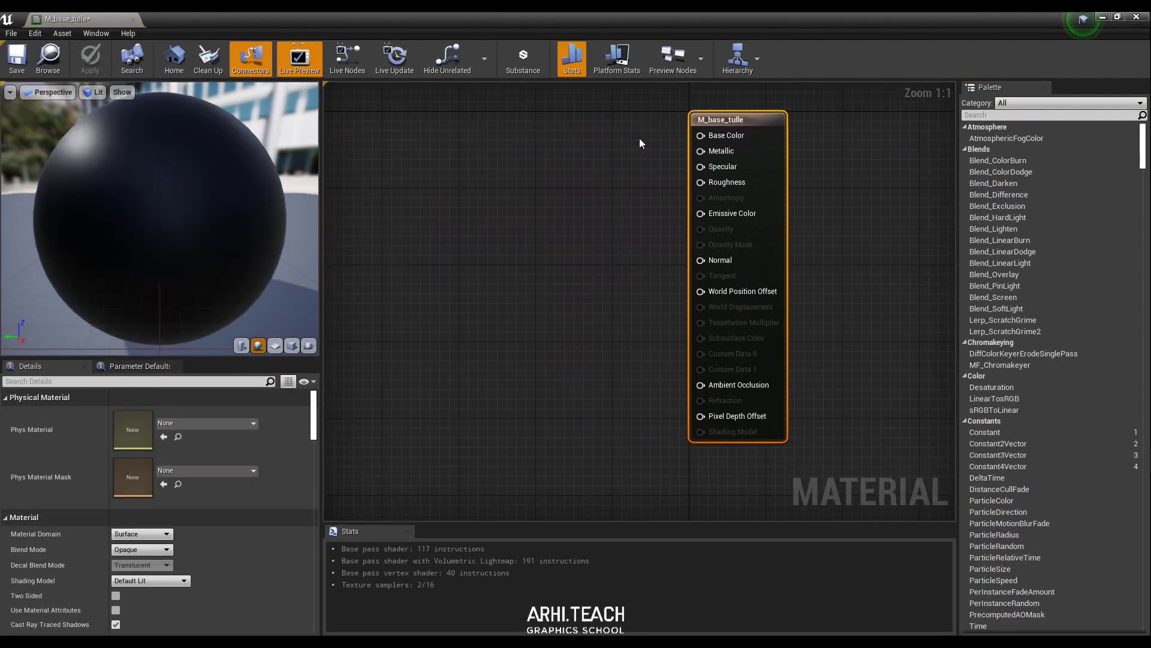
{"action": "left_click", "coordinate": [672, 174]}
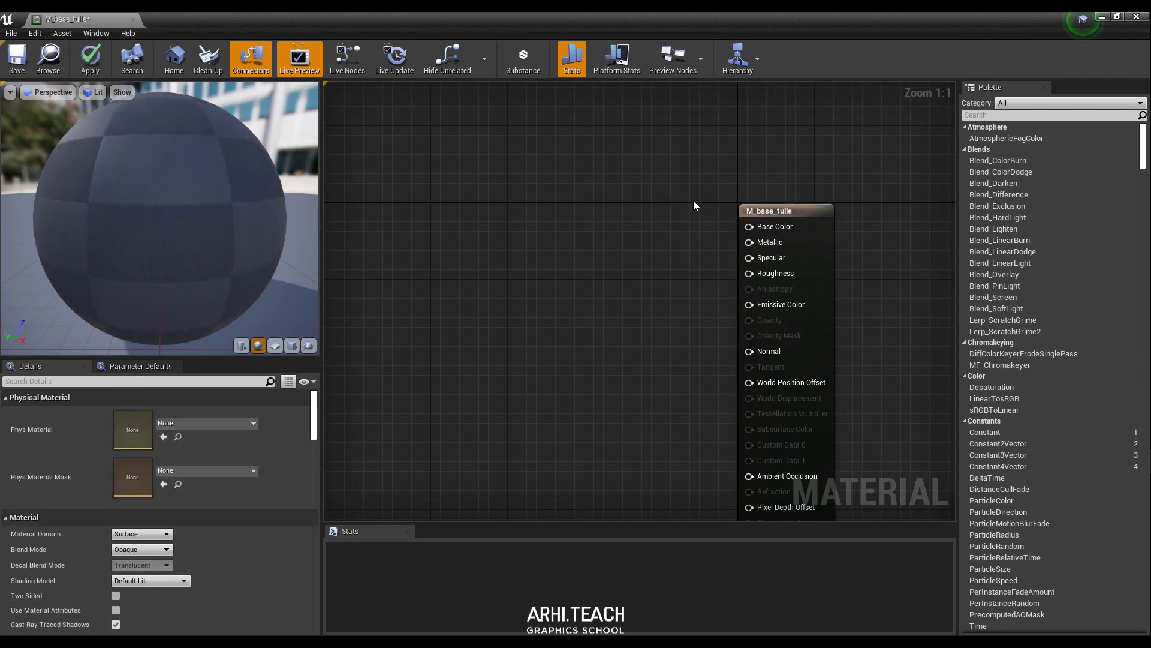
{"action": "left_click", "coordinate": [688, 218]}
{"action": "type", "text": "s"}
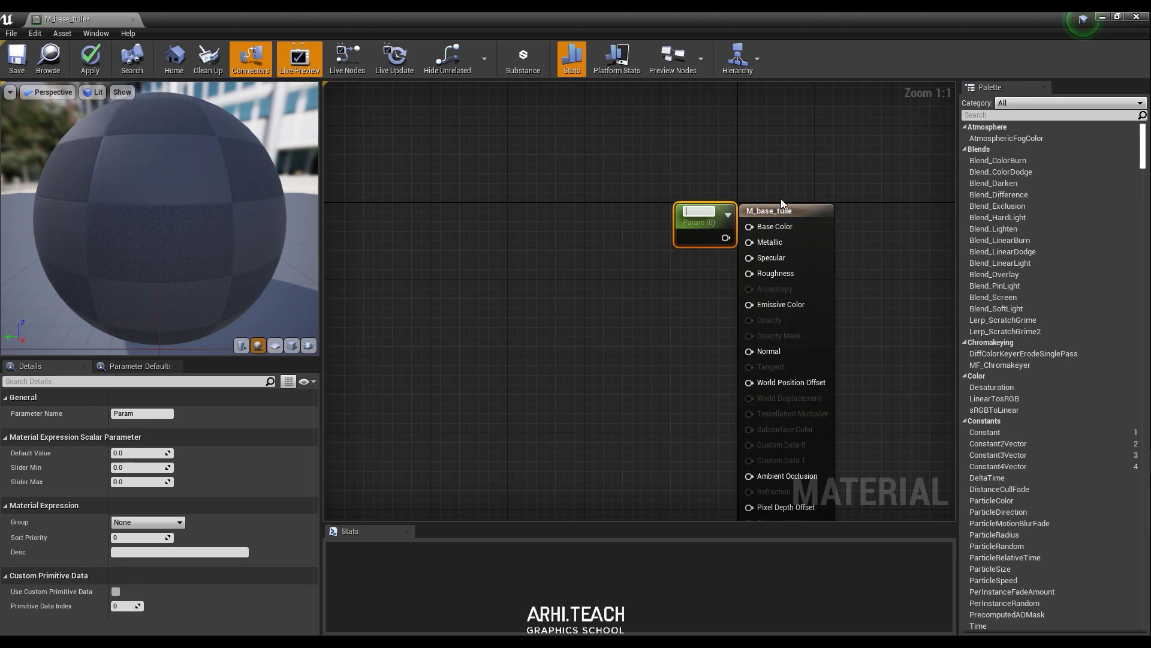
{"action": "type", "text": "Diffuse"}
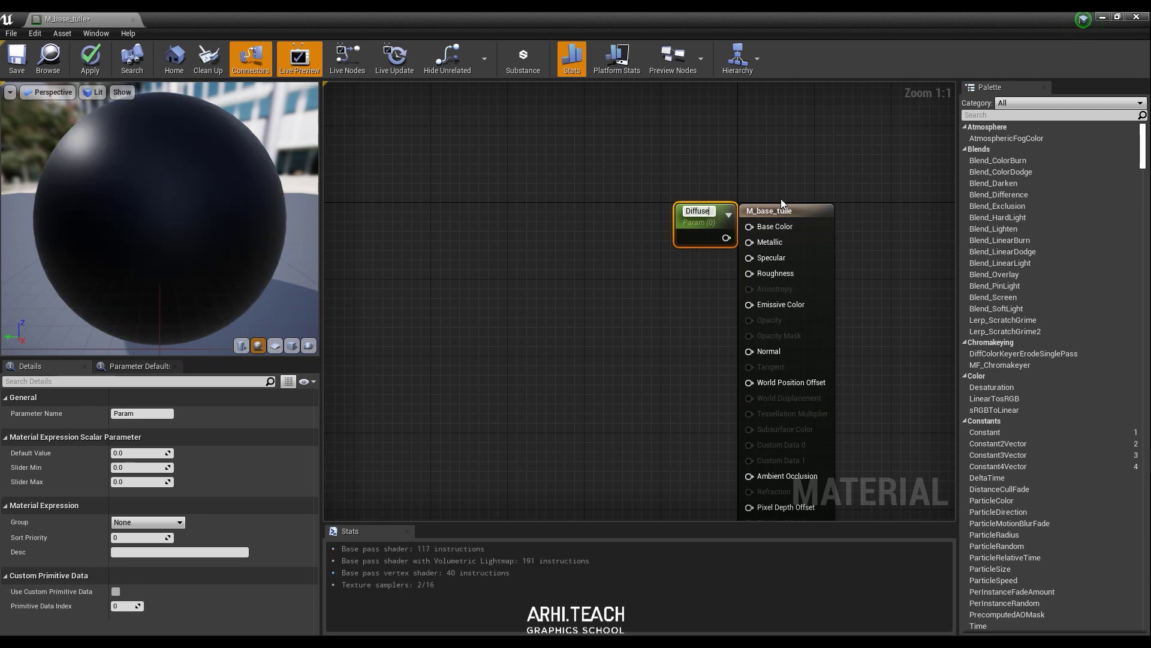
{"action": "key", "text": "Return"}
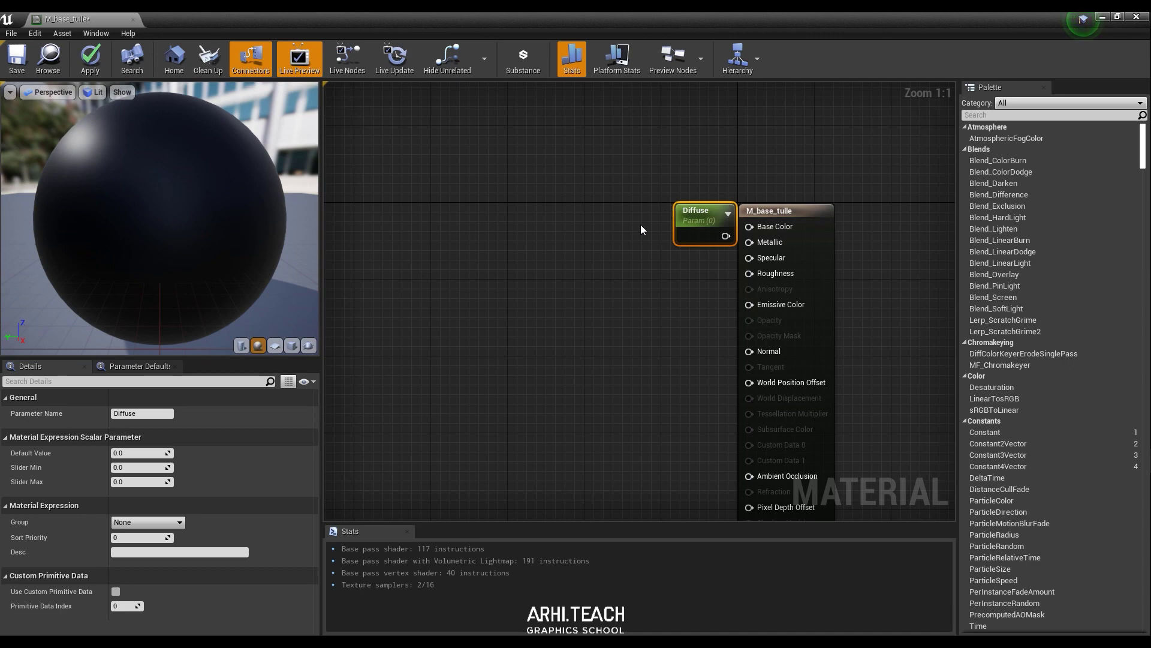
- Connect the Diffuse parameter to Base Color and place a duplicate of it below, level with Subsurface Color
{"action": "left_click_drag", "start_coordinate": [695, 217], "coordinate": [658, 411]}
{"action": "key", "text": "ctrl+w"}
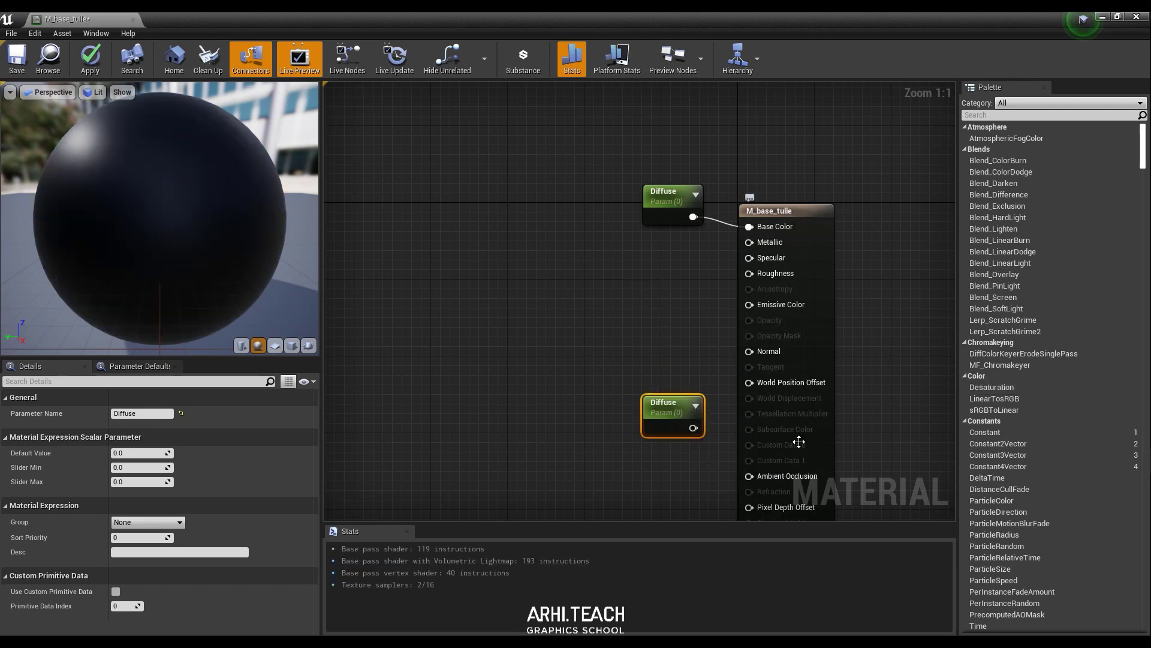
- Set the M_base_tulle blend mode to Translucent and shading model to Subsurface, and enable Two Sided
{"action": "left_click", "coordinate": [782, 213]}
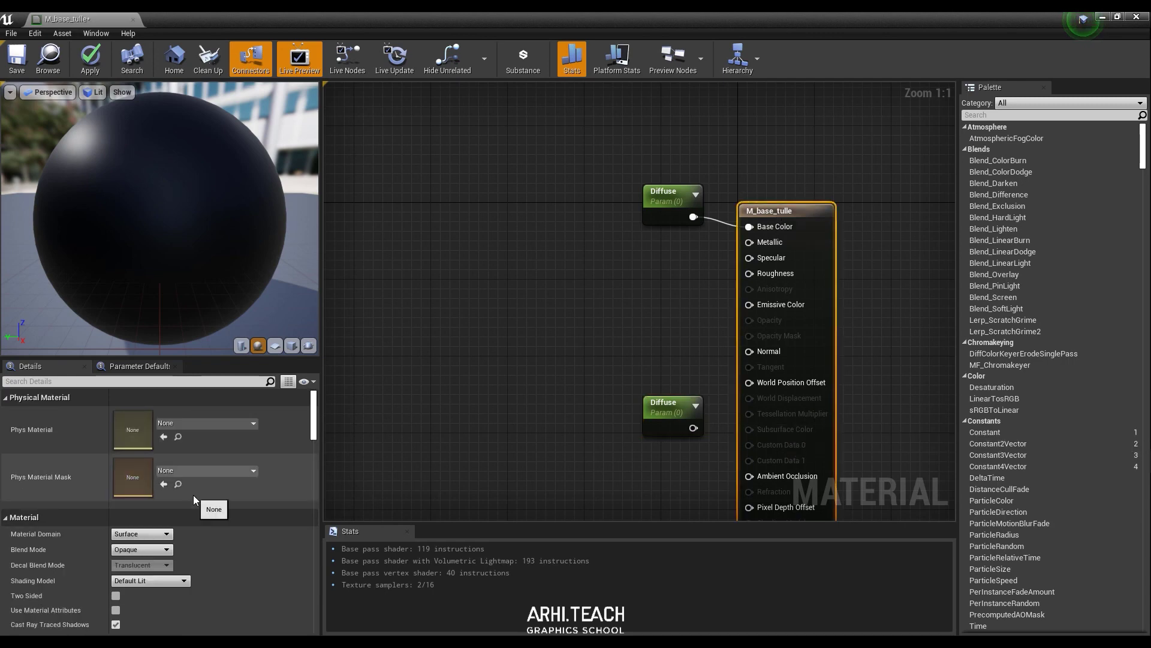
{"action": "scroll", "coordinate": [60, 546], "scroll_direction": "down", "scroll_amount": 2}
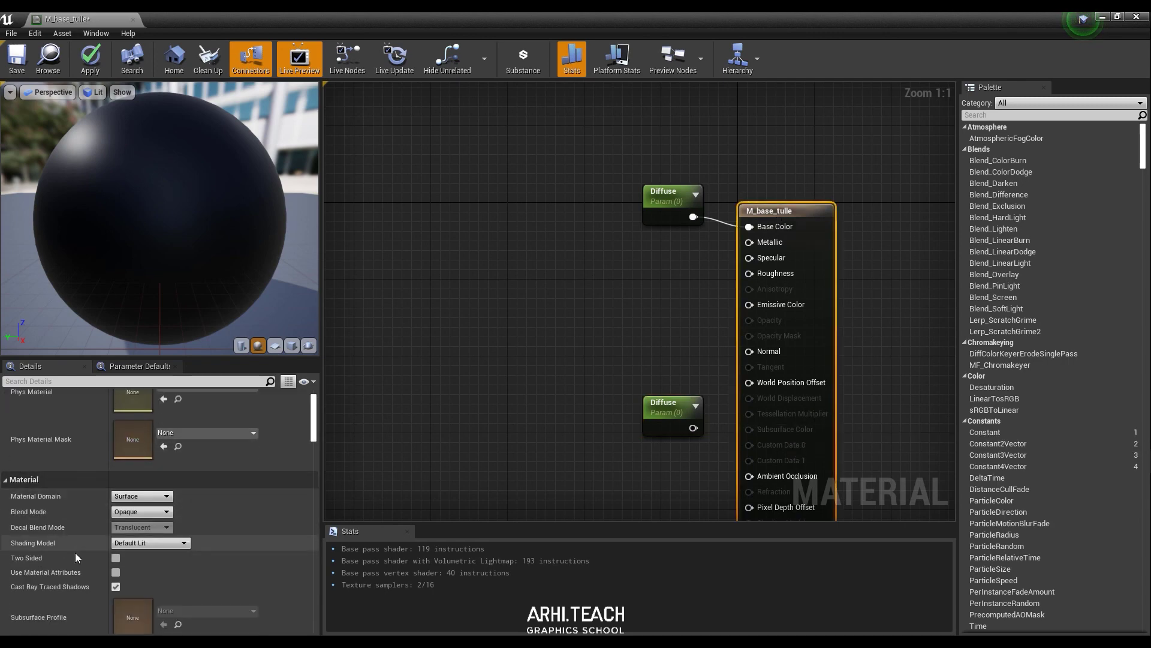
{"action": "left_click", "coordinate": [133, 512]}
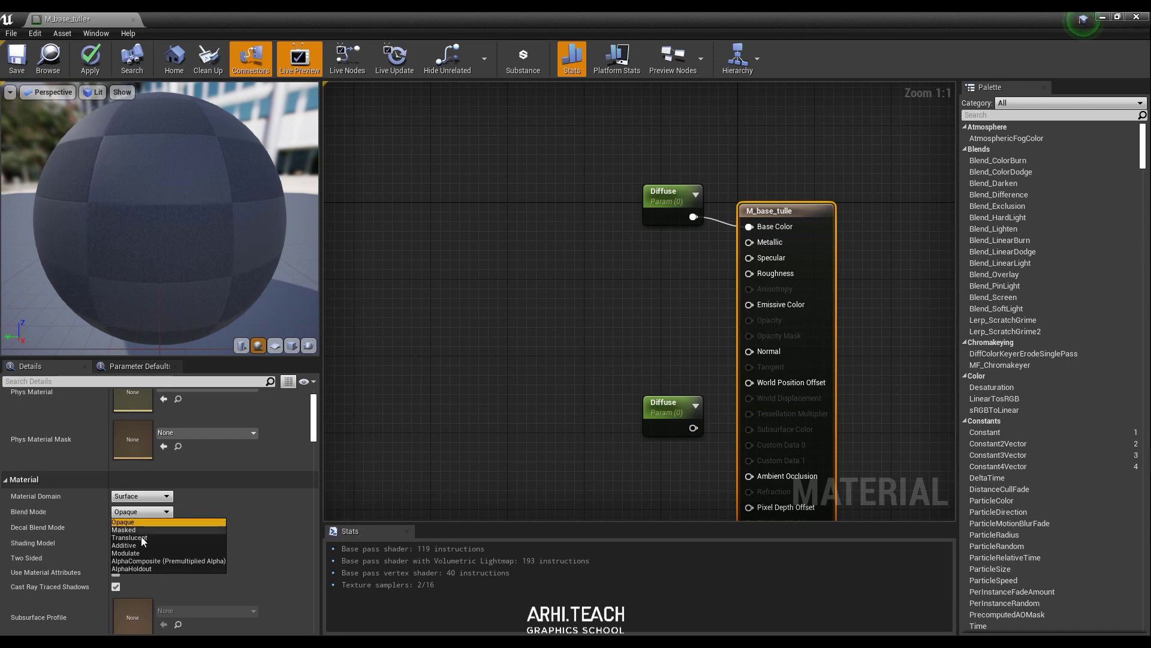
{"action": "left_click", "coordinate": [163, 543]}
{"action": "scroll", "coordinate": [192, 527], "scroll_direction": "down", "scroll_amount": 2}
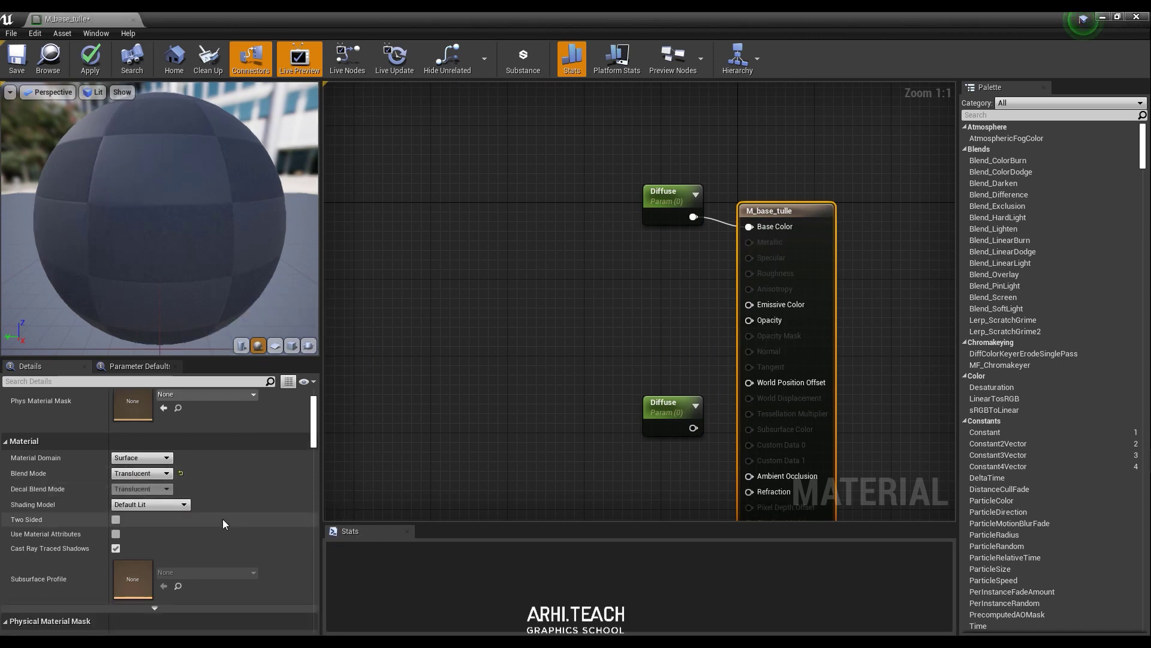
{"action": "left_click", "coordinate": [150, 505]}
{"action": "left_click", "coordinate": [138, 530]}
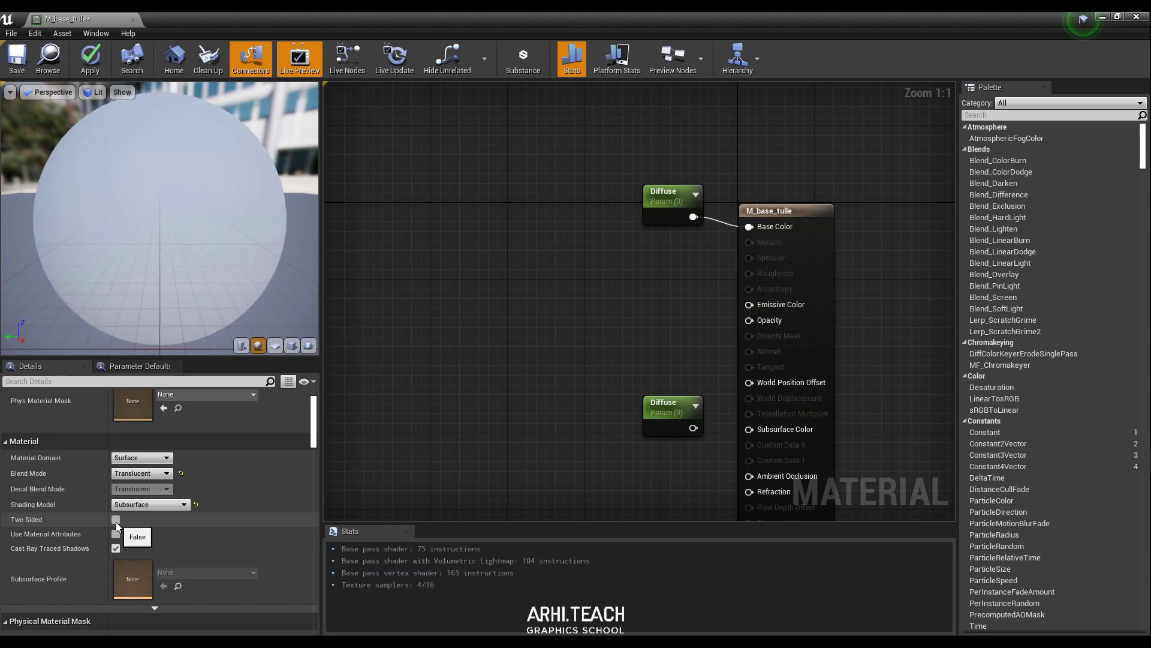
{"action": "left_click", "coordinate": [116, 520]}
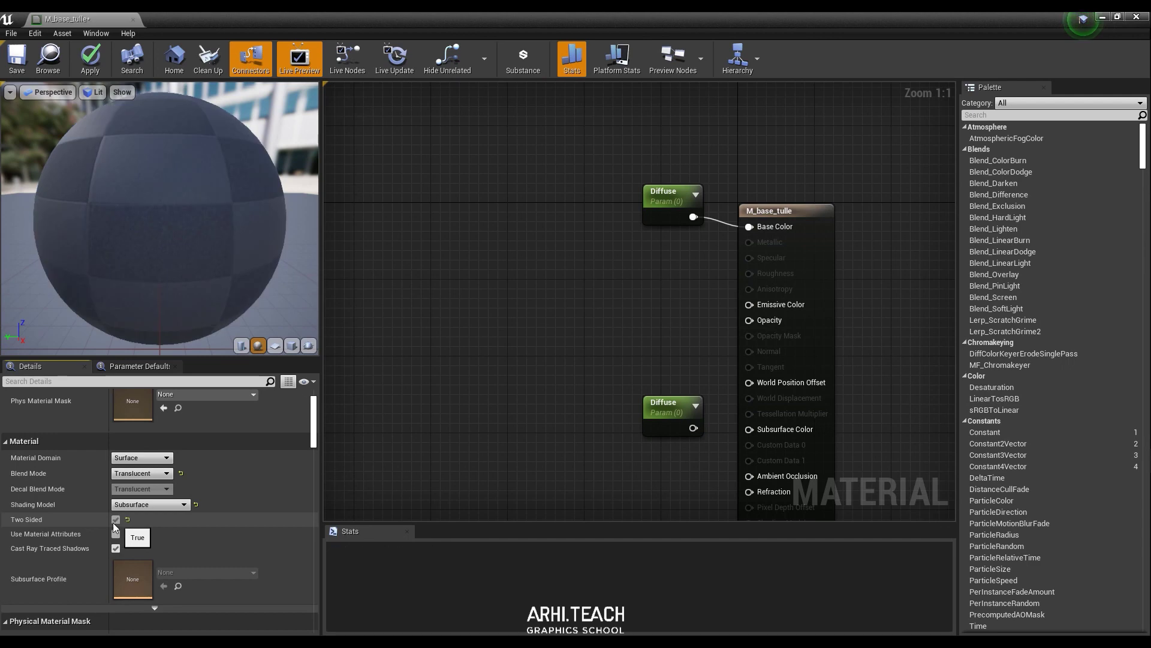
- Connect the duplicated Diffuse parameter to Subsurface Color and rename it Transluencity
{"action": "left_click_drag", "start_coordinate": [693, 427], "coordinate": [748, 428]}
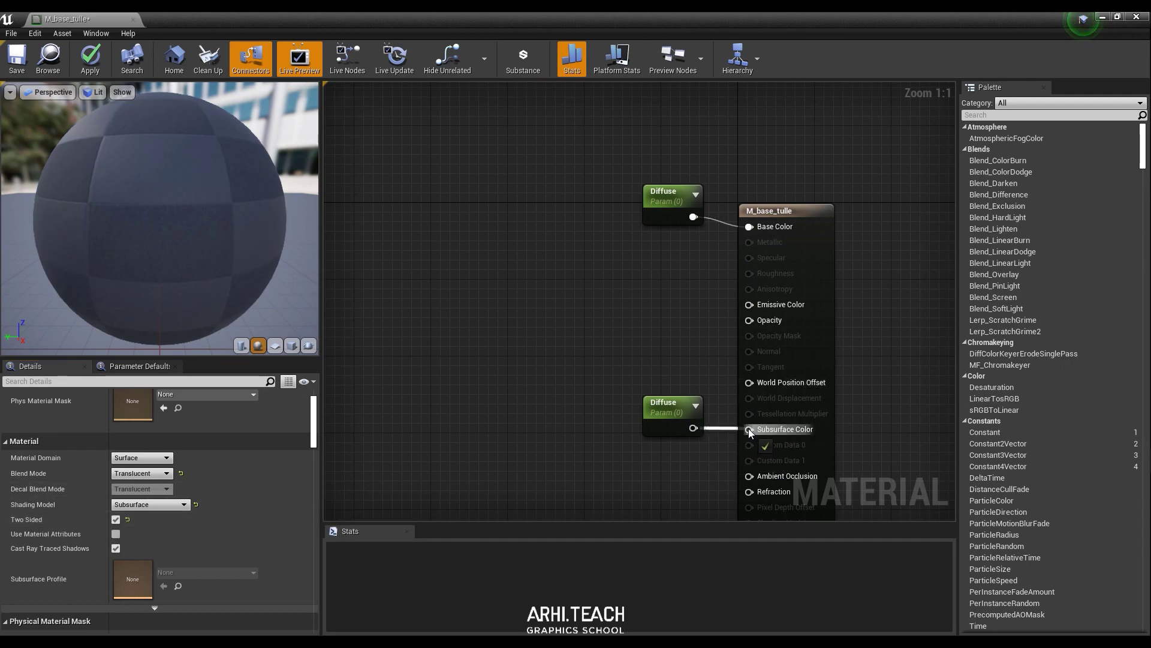
{"action": "left_click", "coordinate": [684, 413]}
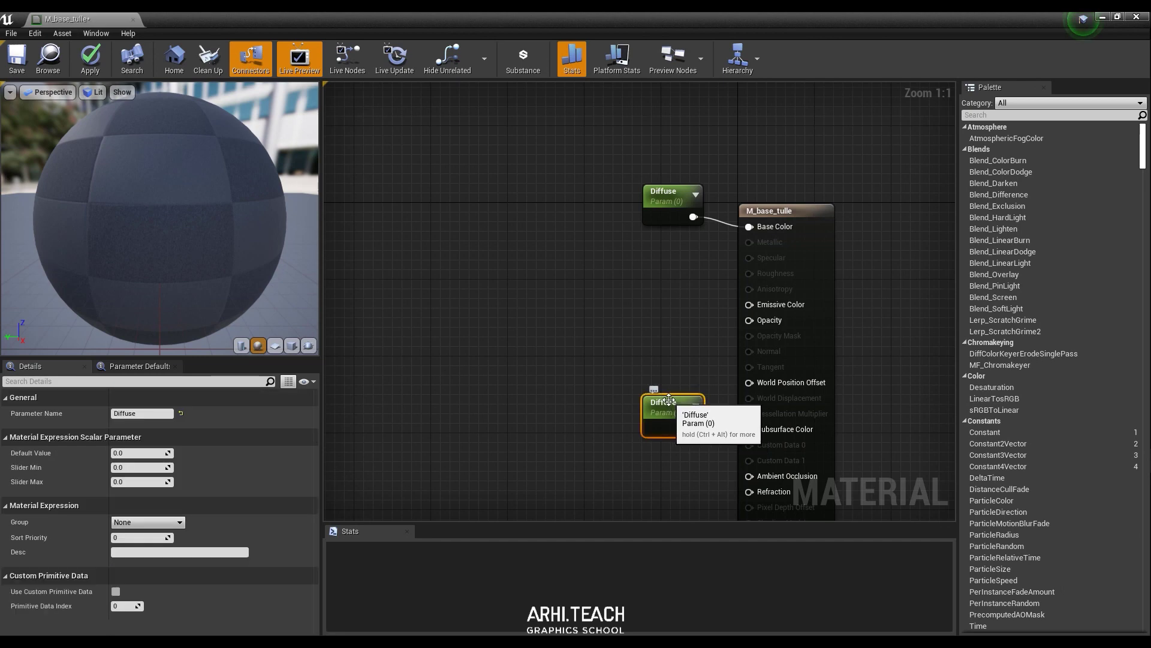
{"action": "double_click", "coordinate": [672, 401]}
{"action": "type", "text": "Tr"}
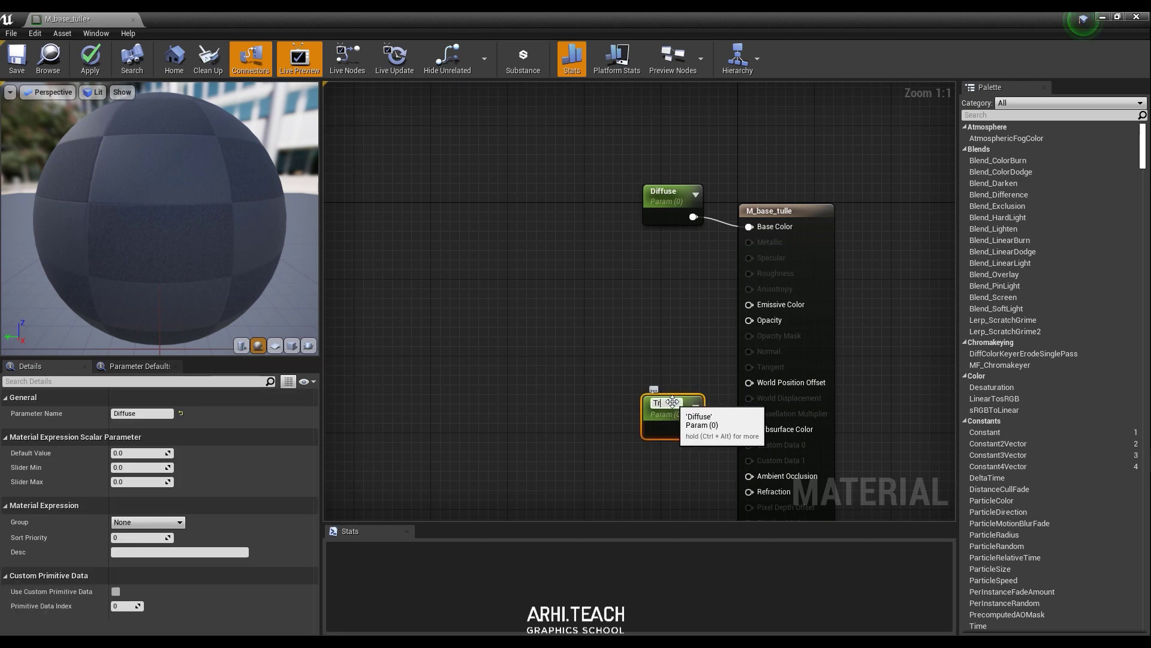
{"action": "type", "text": "ans"}
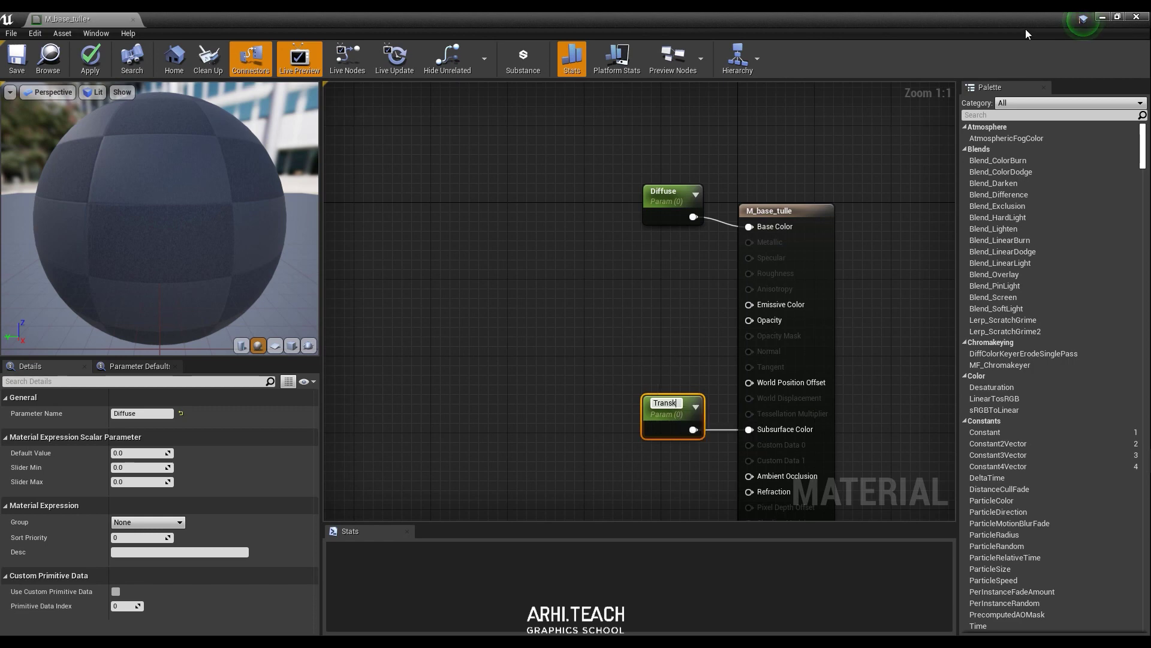
{"action": "type", "text": "lucenti"}
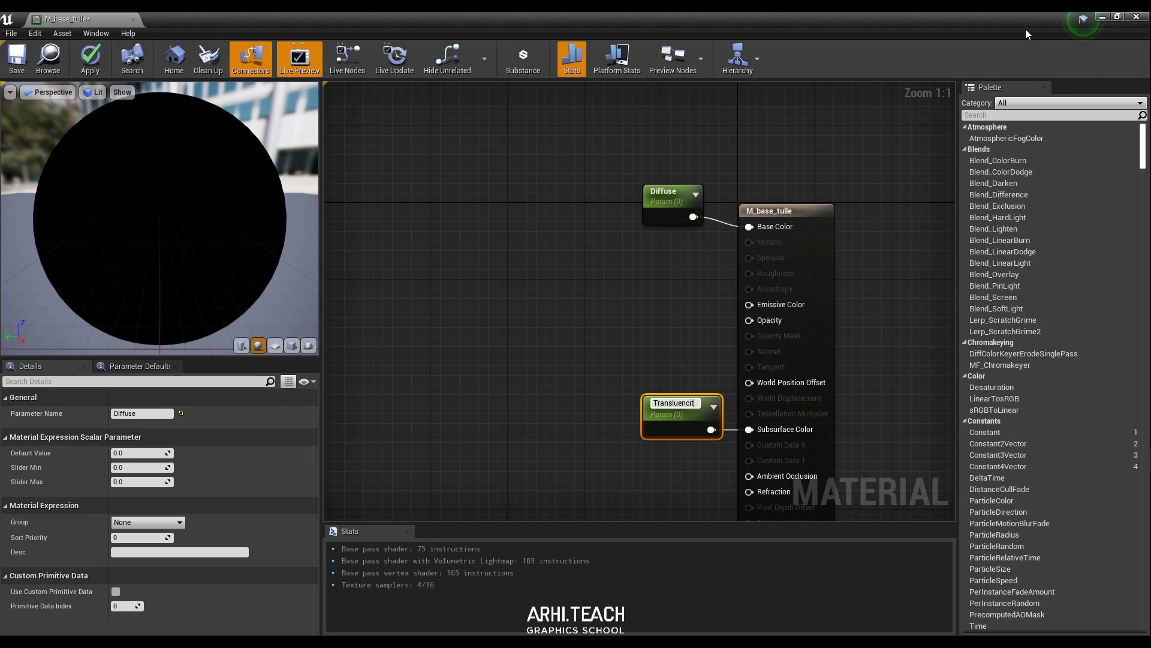
{"action": "key", "text": "Return"}
- Add a LinearInterpolate node between the two parameters and connect its output to Opacity
{"action": "left_click", "coordinate": [581, 319]}
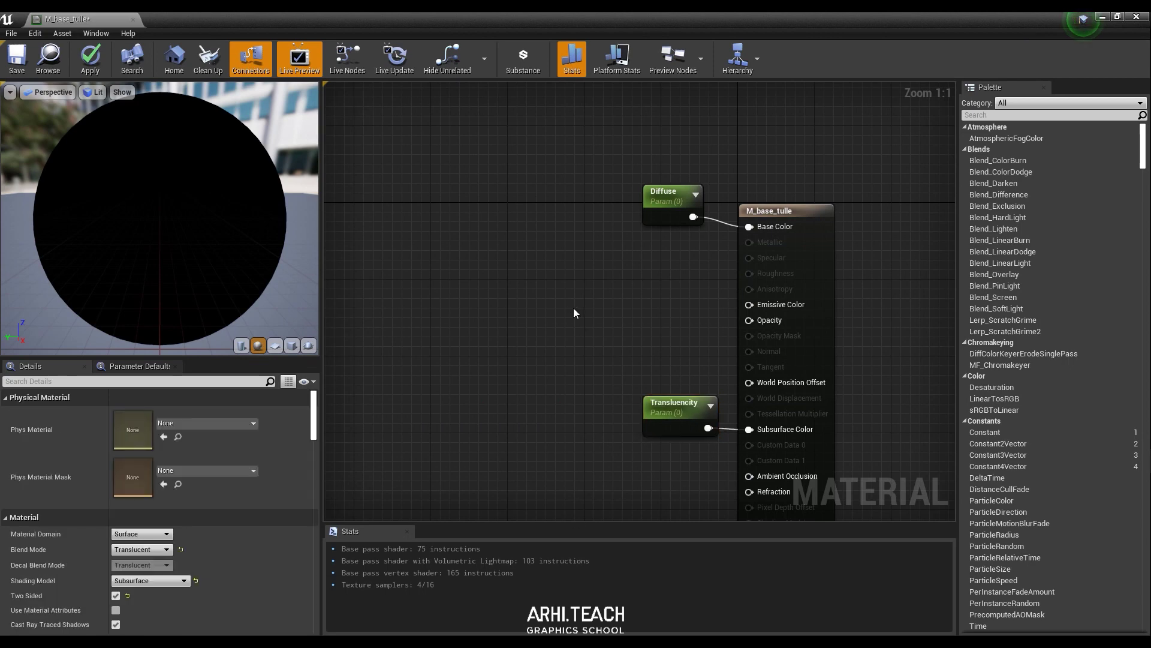
{"action": "right_click", "coordinate": [546, 318]}
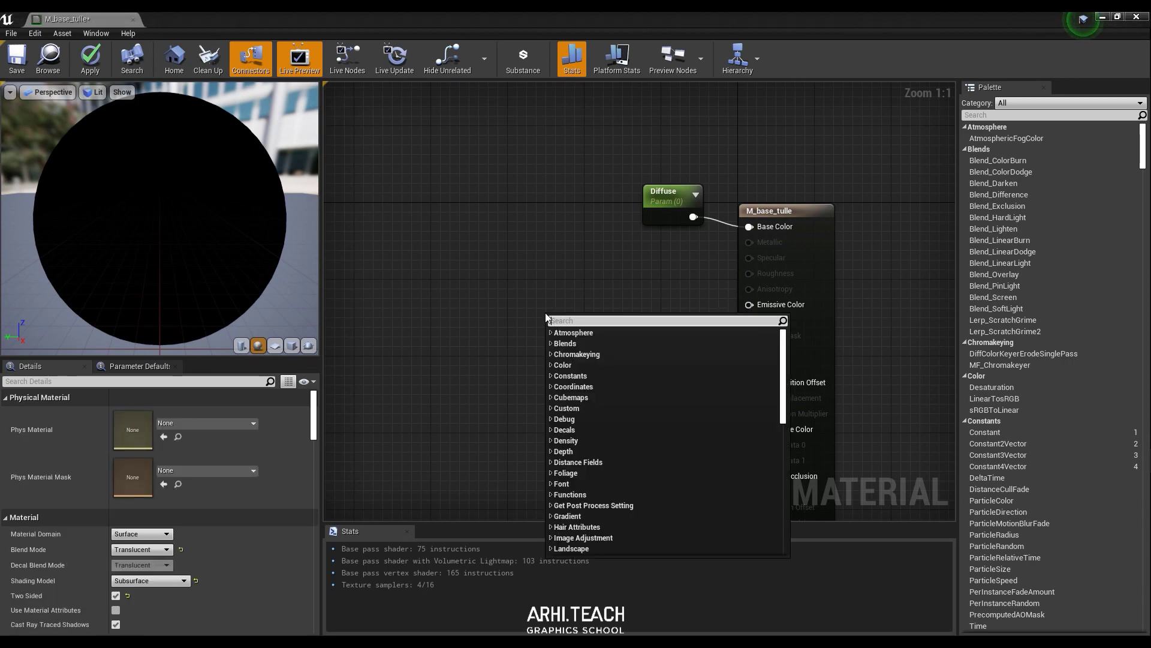
{"action": "type", "text": "lerp"}
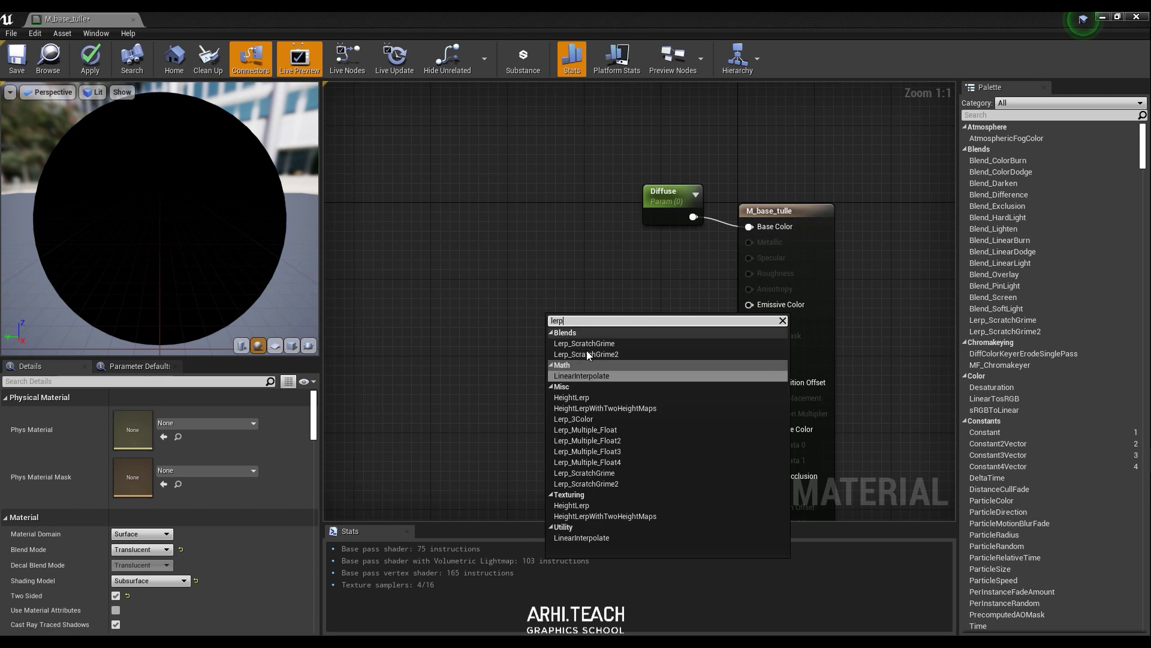
{"action": "left_click", "coordinate": [598, 376]}
{"action": "left_click_drag", "start_coordinate": [587, 308], "coordinate": [627, 266]}
{"action": "left_click", "coordinate": [793, 213]}
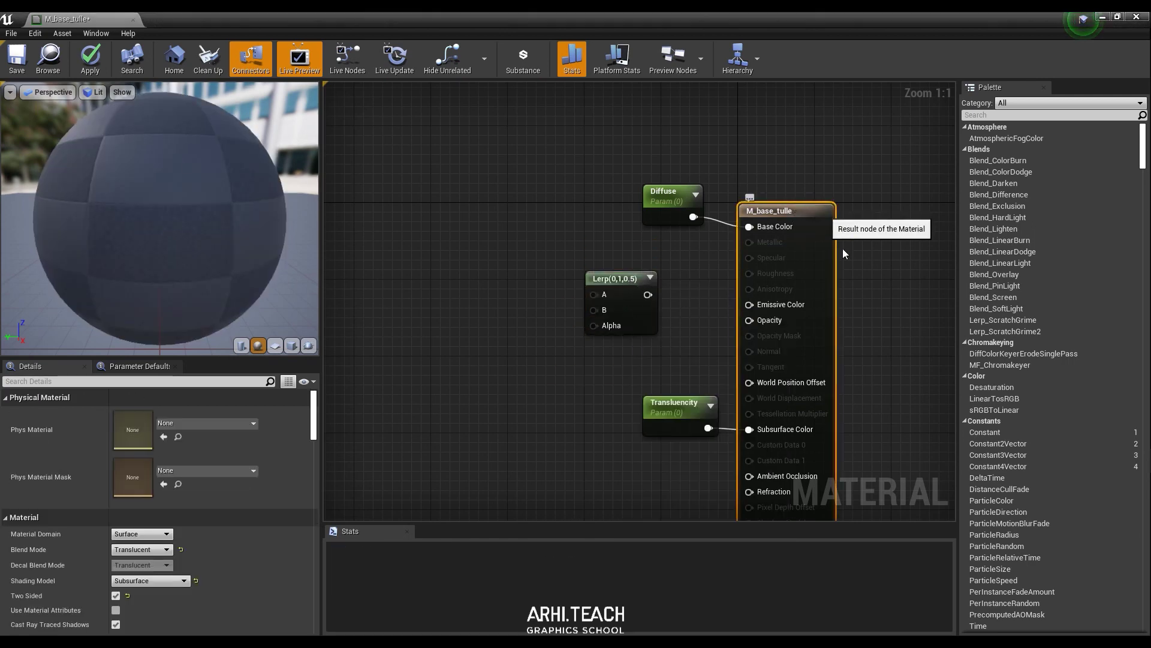
{"action": "left_click_drag", "start_coordinate": [647, 294], "coordinate": [749, 319]}
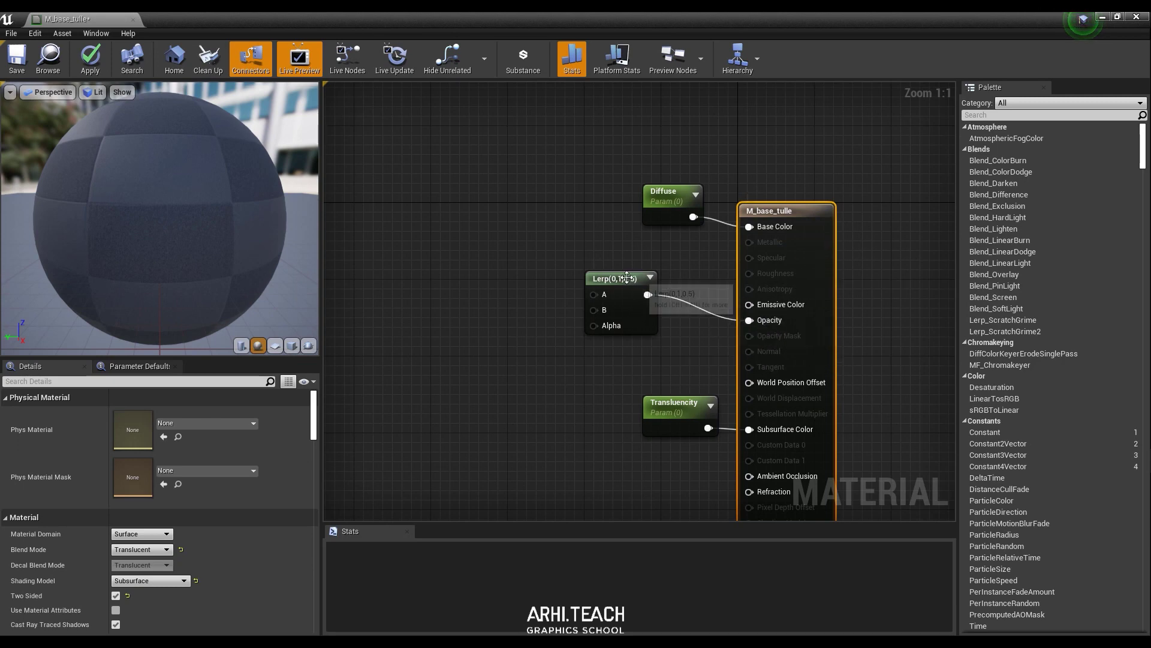
{"action": "left_click_drag", "start_coordinate": [604, 307], "coordinate": [622, 307]}
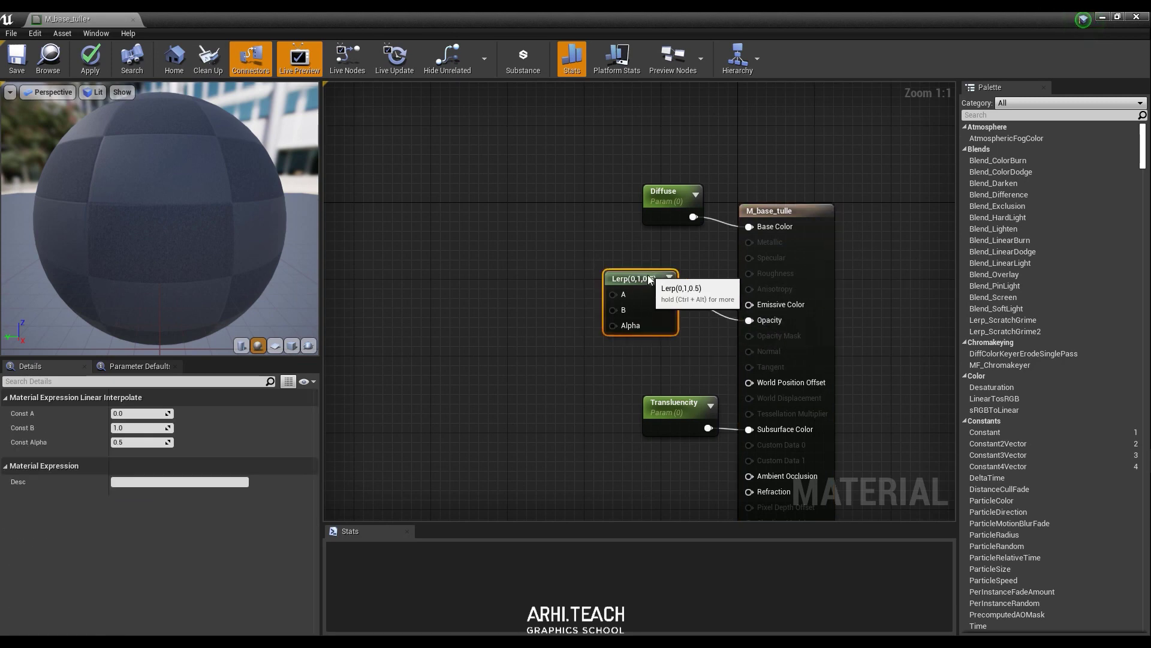
- Add a Fresnel node beside the Lerp node and connect its output to the Lerp's Alpha input
{"action": "right_click", "coordinate": [483, 325]}
{"action": "type", "text": "f"}
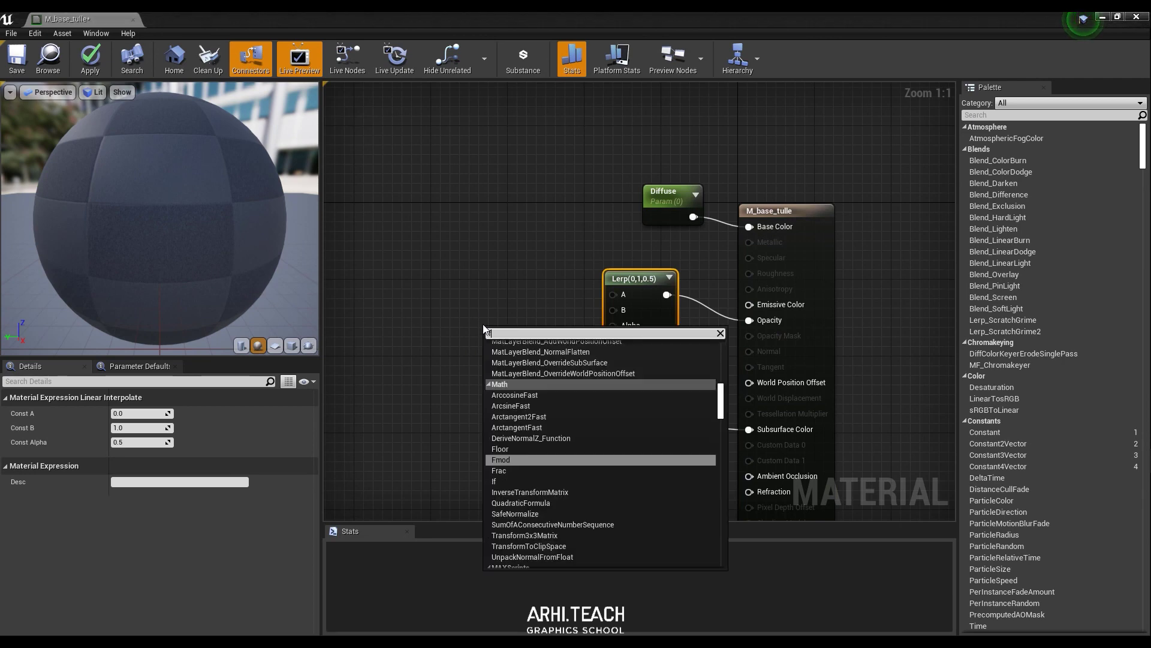
{"action": "type", "text": "resnel"}
{"action": "key", "text": "Return"}
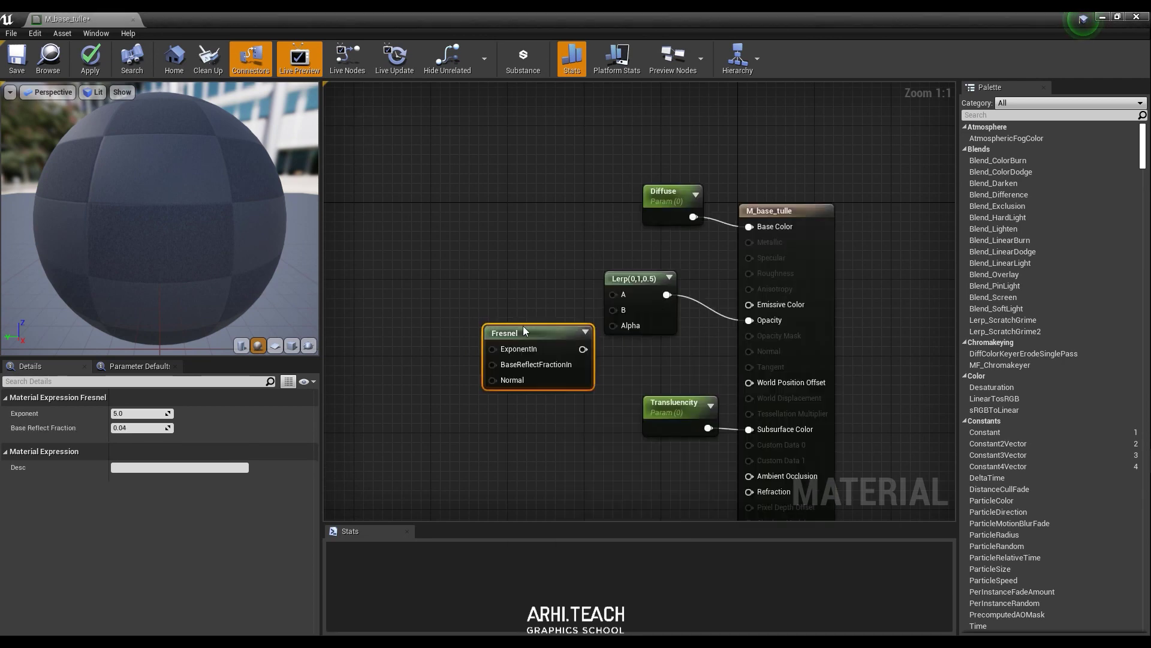
{"action": "left_click_drag", "start_coordinate": [505, 330], "coordinate": [472, 333]}
{"action": "left_click_drag", "start_coordinate": [559, 352], "coordinate": [613, 325]}
- Add a scalar parameter named Fresnel and connect it to the Fresnel node's ExponentIn input
{"action": "right_click_drag", "start_coordinate": [604, 334], "coordinate": [738, 326]}
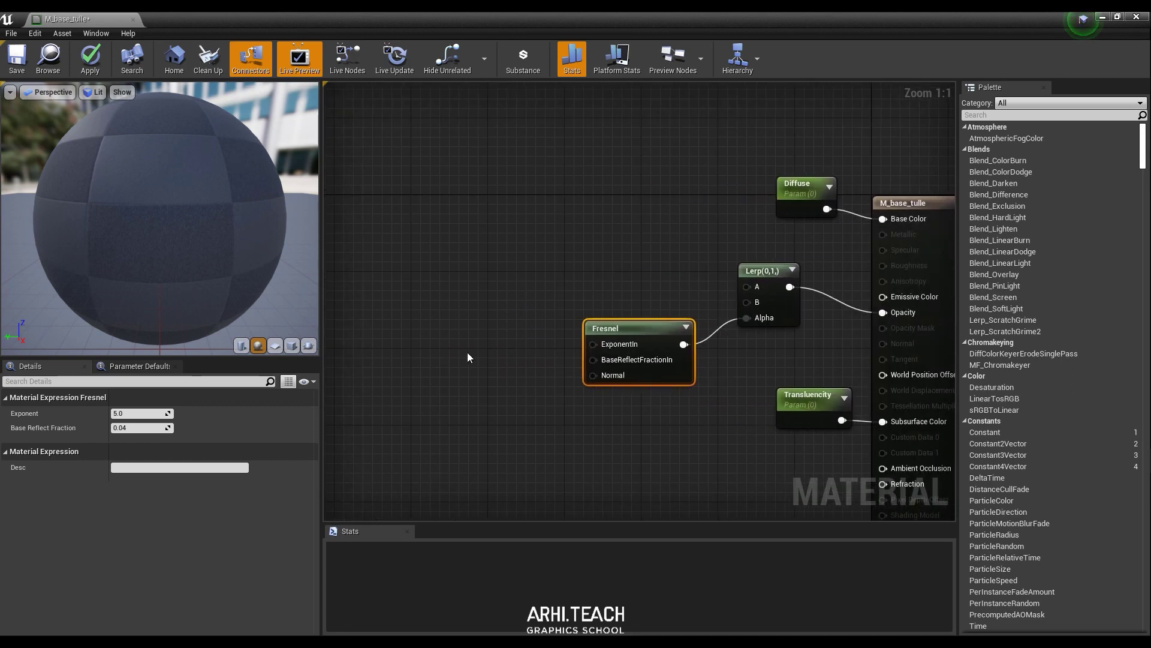
{"action": "left_click", "coordinate": [477, 346]}
{"action": "type", "text": "snel"}
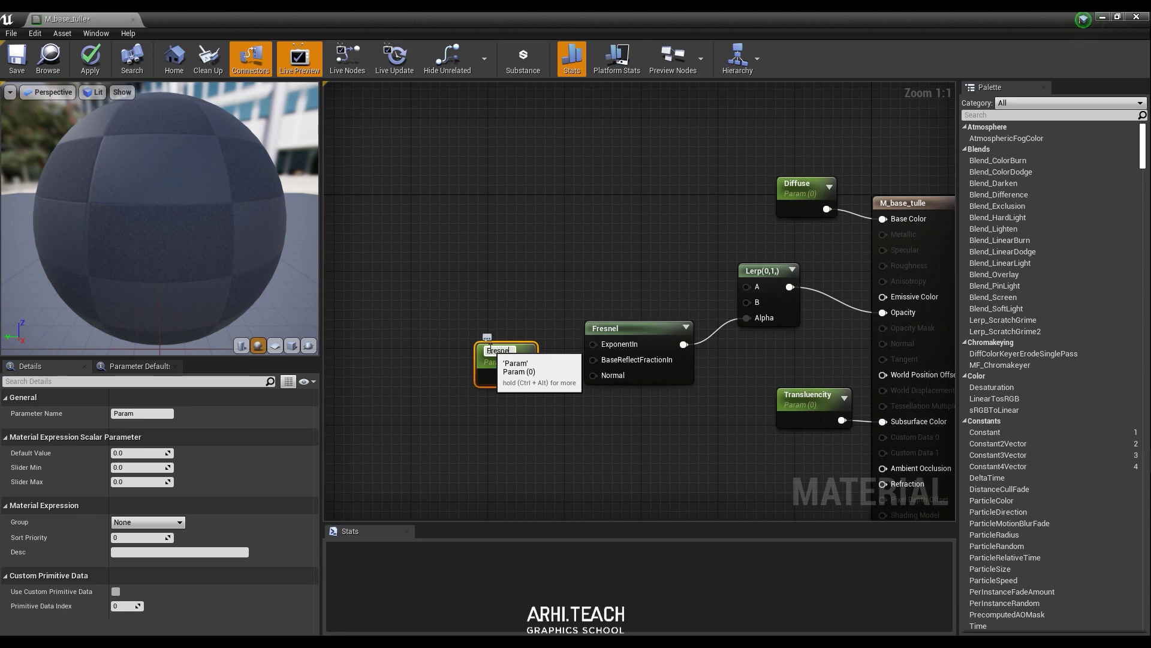
{"action": "key", "text": "Return"}
{"action": "left_click_drag", "start_coordinate": [527, 375], "coordinate": [592, 344]}
{"action": "right_click_drag", "start_coordinate": [620, 227], "coordinate": [581, 301]}
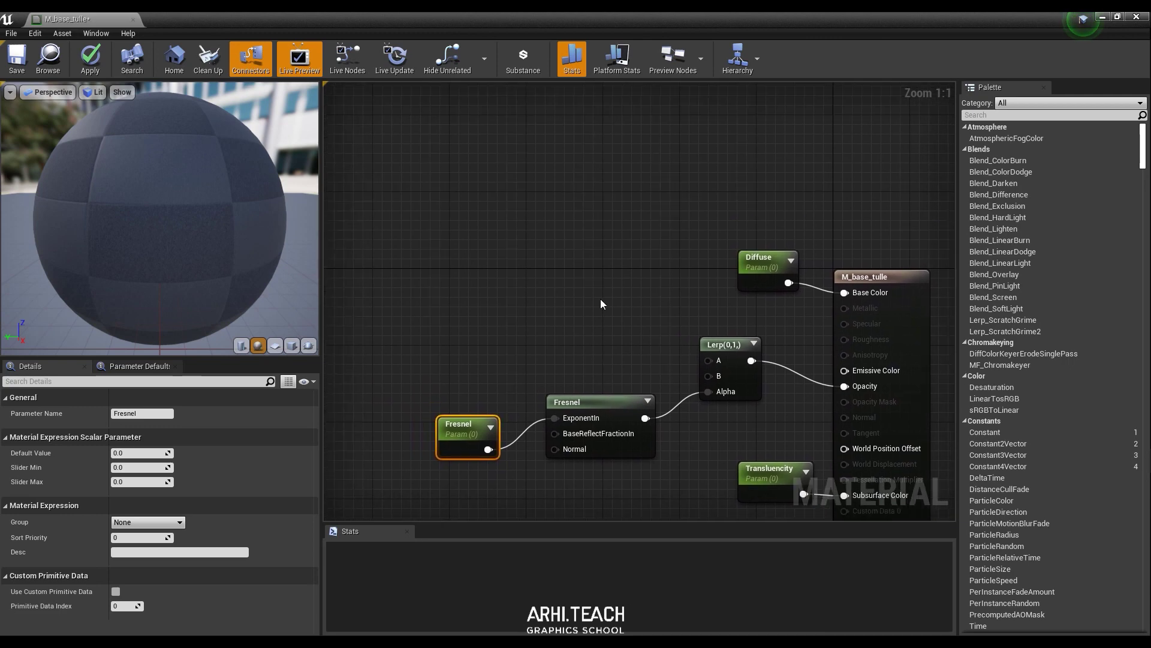
{"action": "right_click", "coordinate": [584, 321]}
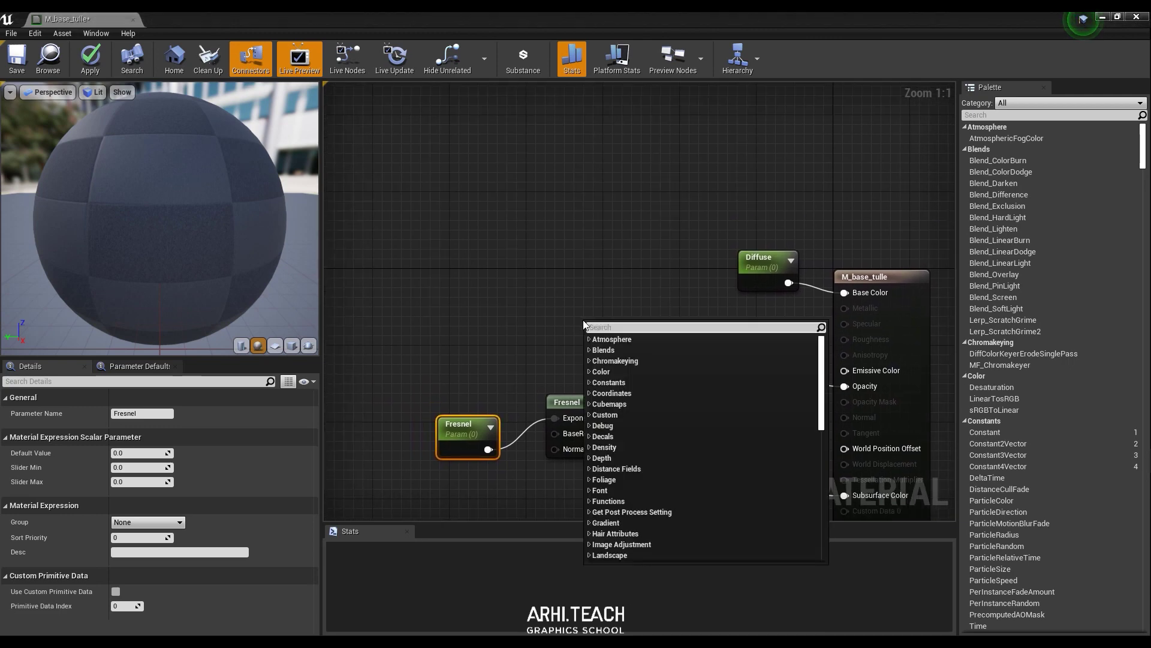
{"action": "scroll", "coordinate": [584, 324], "scroll_direction": "down", "scroll_amount": 10}
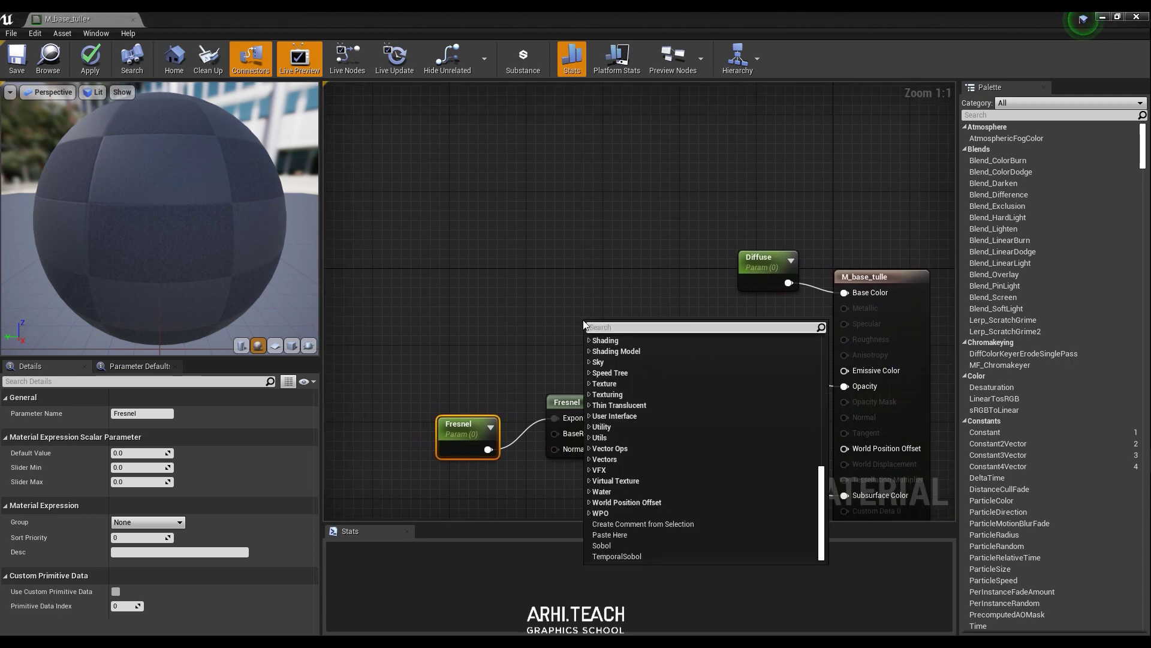
{"action": "key", "text": "Escape"}
{"action": "right_click", "coordinate": [624, 349]}
{"action": "left_click", "coordinate": [603, 348]}
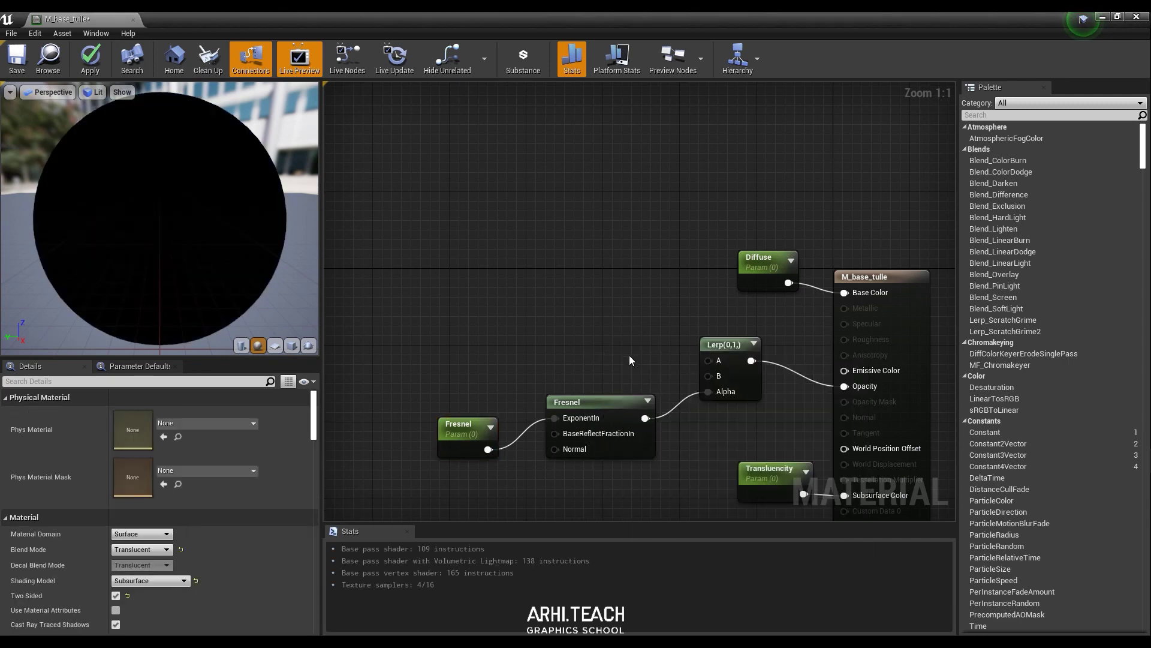
- Add a scalar parameter named B above the Fresnel node and connect it to the Lerp's B input
{"action": "left_click", "coordinate": [629, 356]}
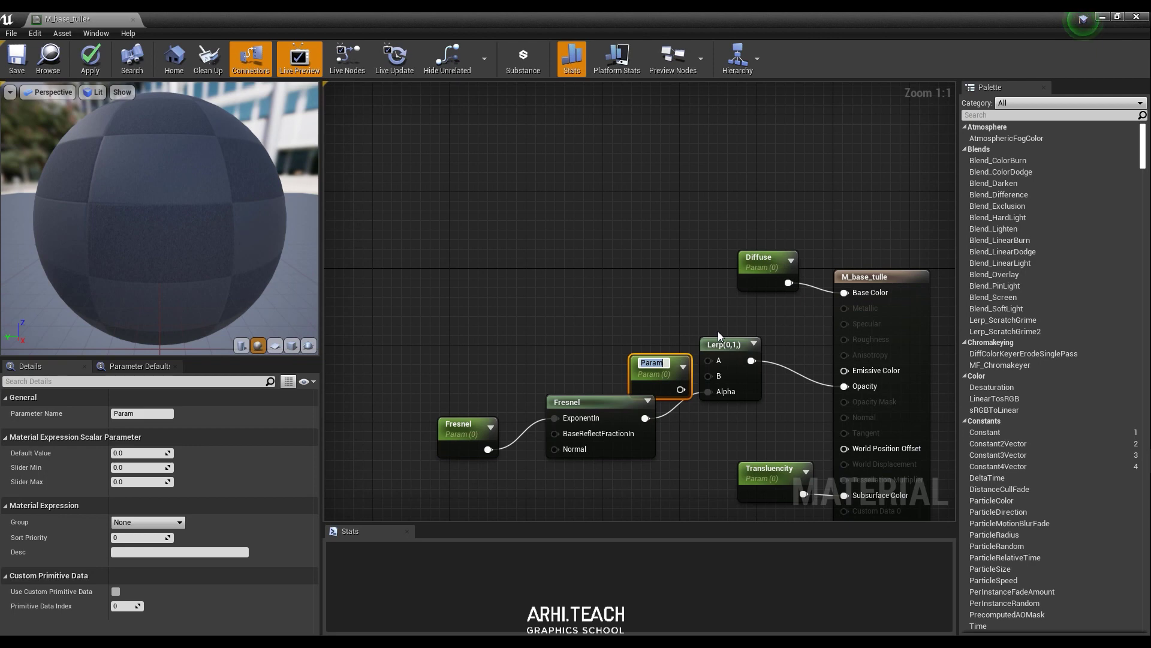
{"action": "type", "text": "B"}
{"action": "key", "text": "Return"}
{"action": "left_click_drag", "start_coordinate": [651, 376], "coordinate": [709, 376]}
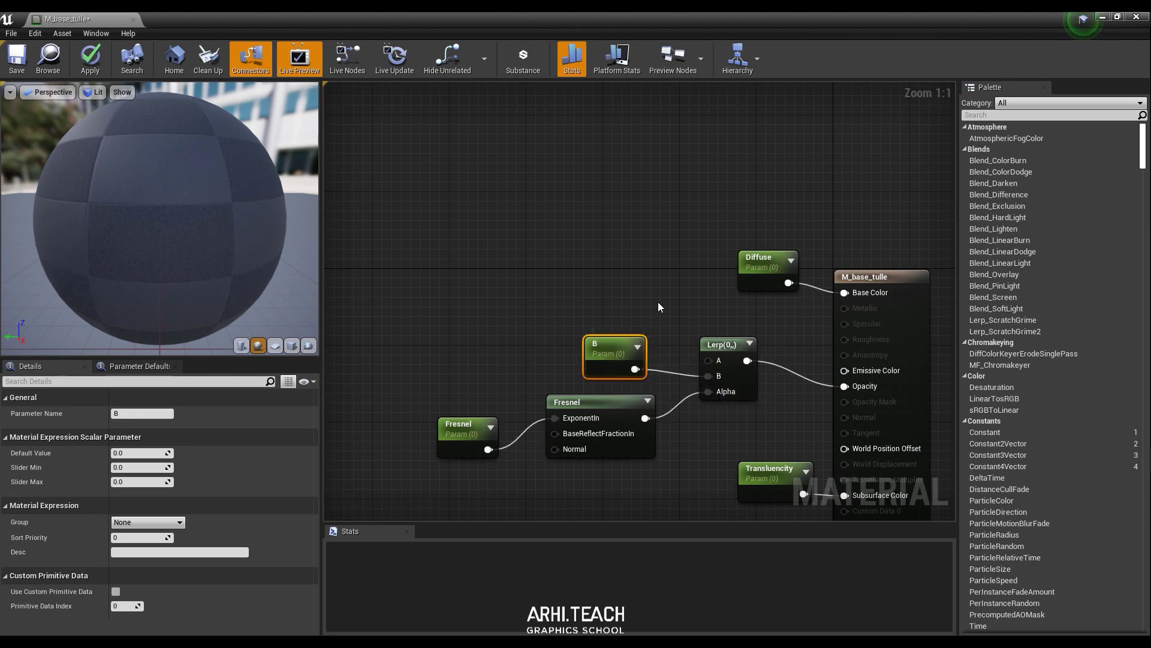
{"action": "left_click_drag", "start_coordinate": [613, 343], "coordinate": [603, 353]}
- Dock the material editor beside the interior level, and show the tulle_v1 folder's T_Fabric_Weave texture in File Explorer
{"action": "left_click_drag", "start_coordinate": [43, 17], "coordinate": [180, 20]}
{"action": "left_click", "coordinate": [81, 19]}
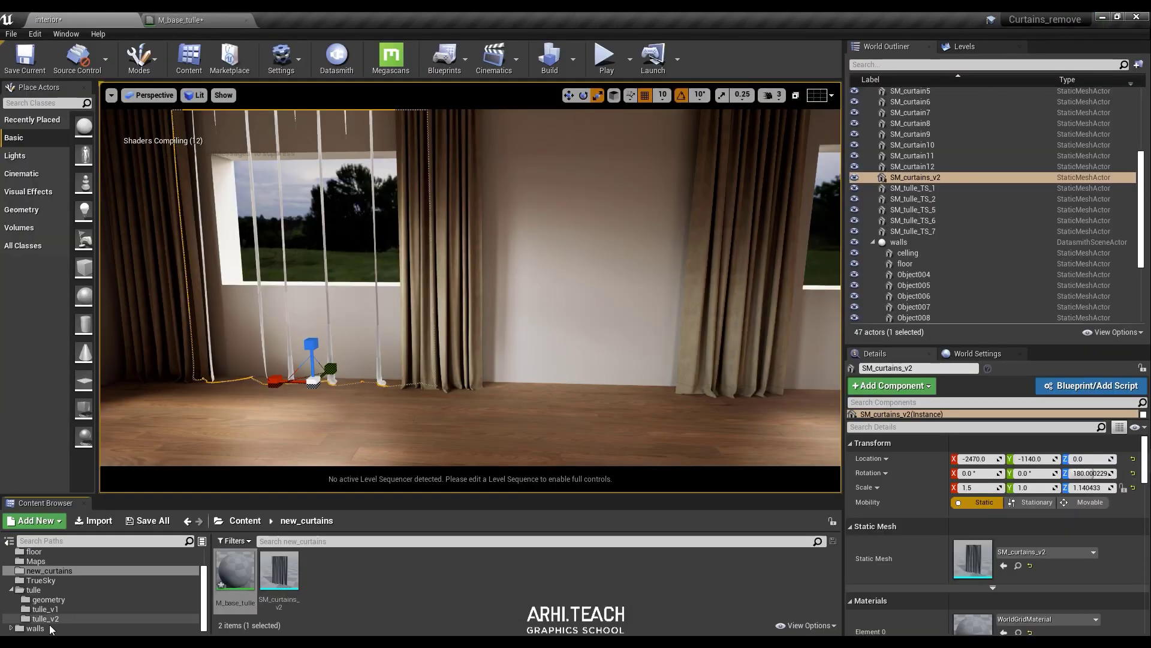
{"action": "left_click", "coordinate": [45, 609]}
{"action": "left_click", "coordinate": [412, 573]}
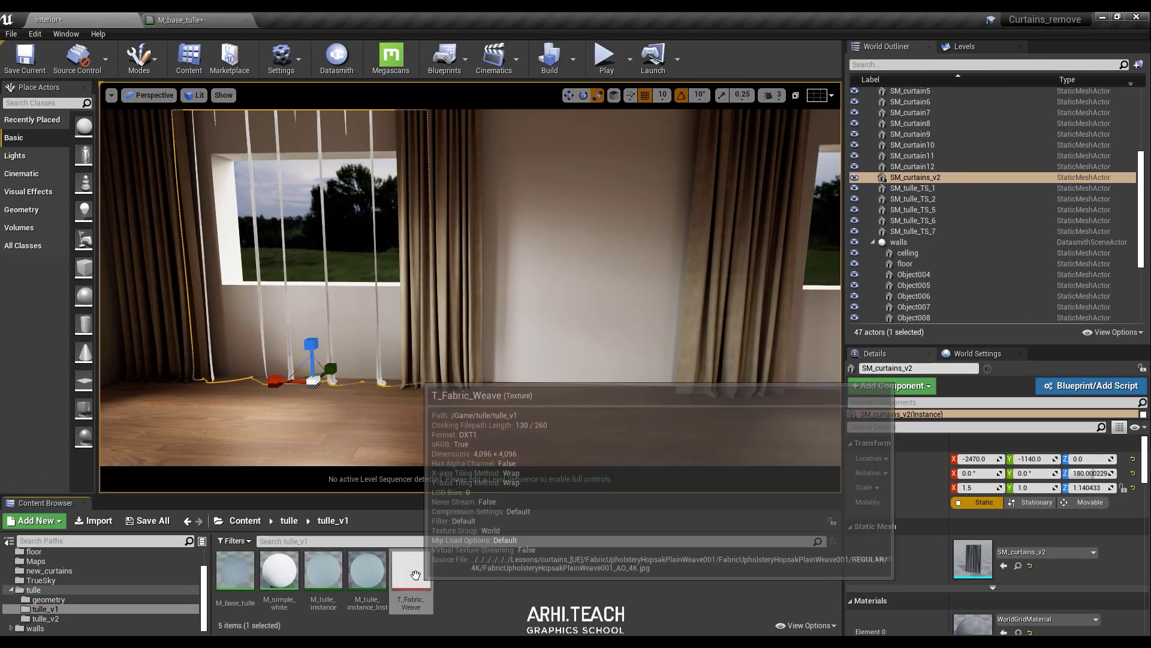
{"action": "right_click", "coordinate": [415, 574]}
{"action": "mouse_move", "coordinate": [470, 402]}
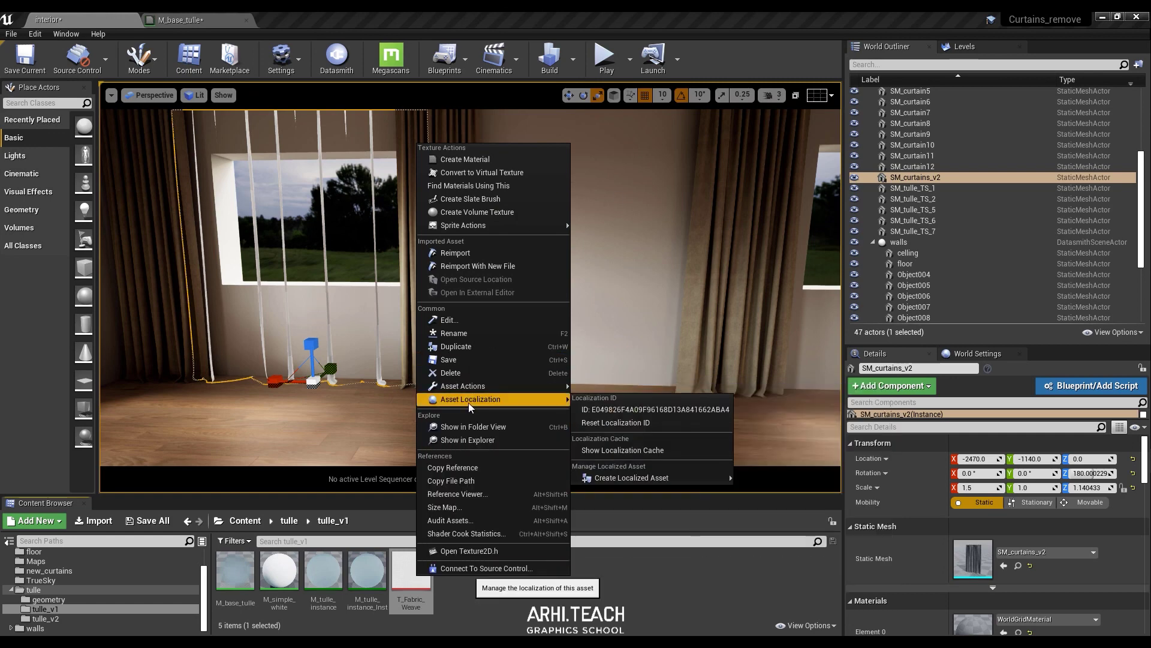
{"action": "left_click", "coordinate": [469, 441]}
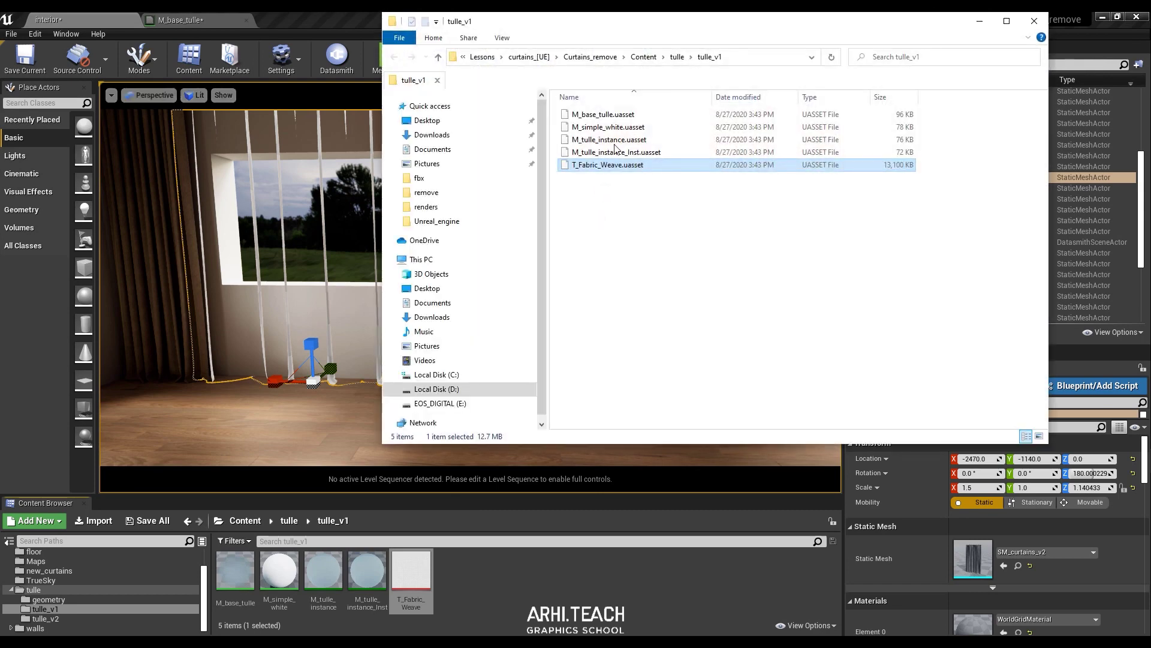
- Import the FabricAlpha image from the curtains_[UE] folder into the project's new_curtains folder
{"action": "left_click", "coordinate": [587, 57]}
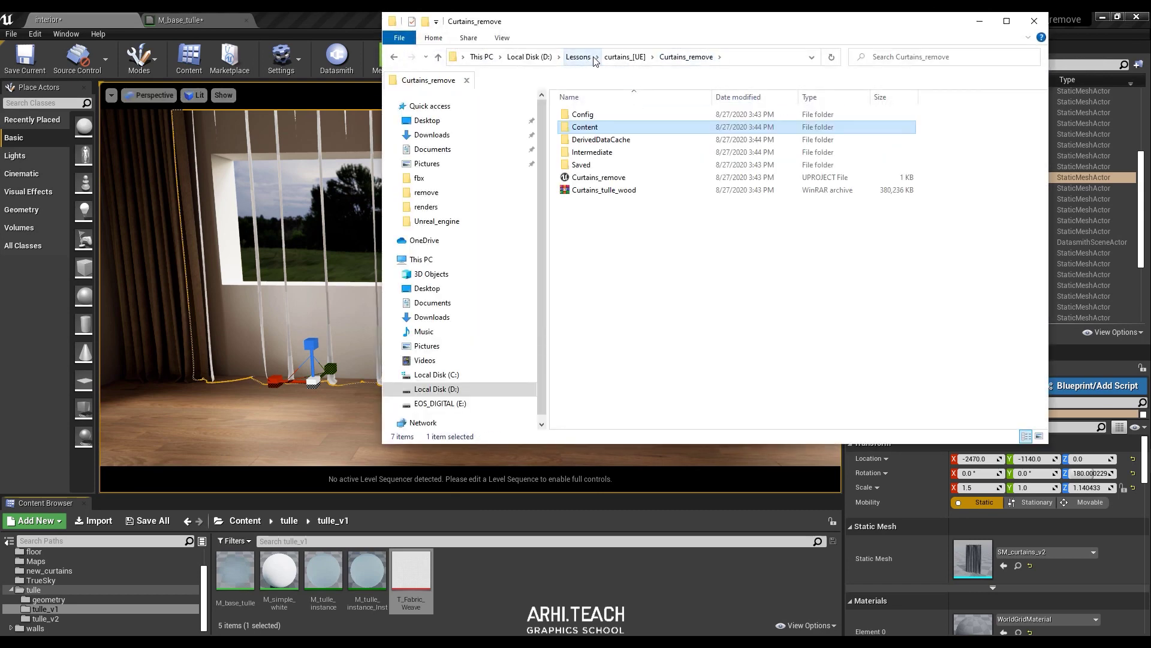
{"action": "left_click", "coordinate": [617, 57]}
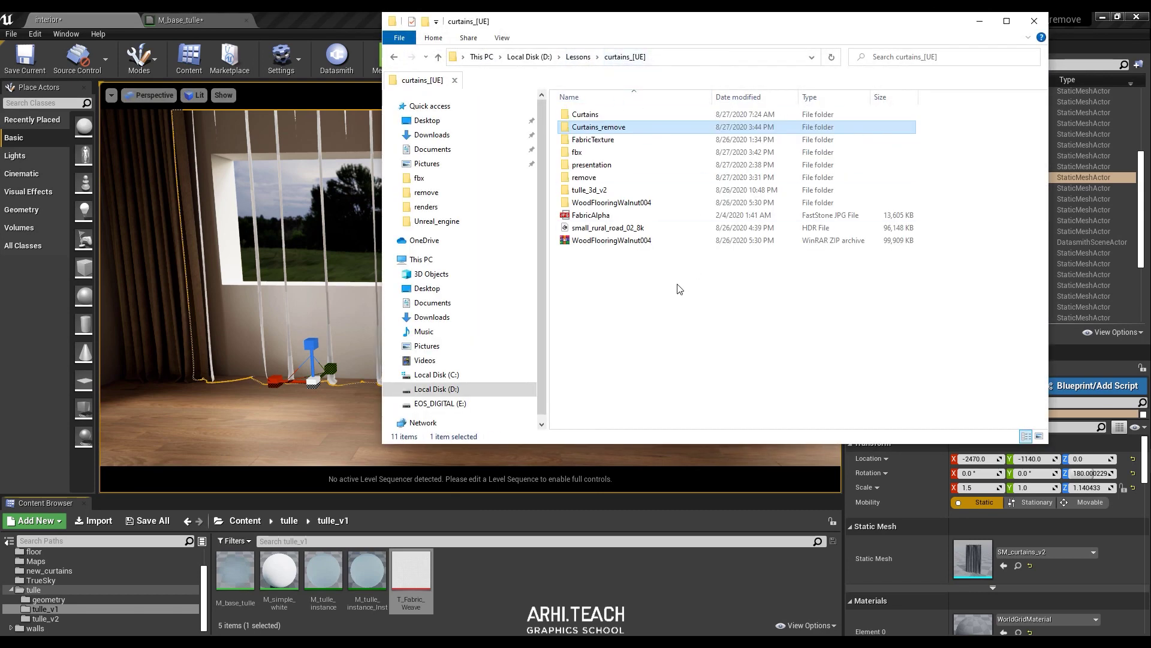
{"action": "left_click", "coordinate": [597, 216]}
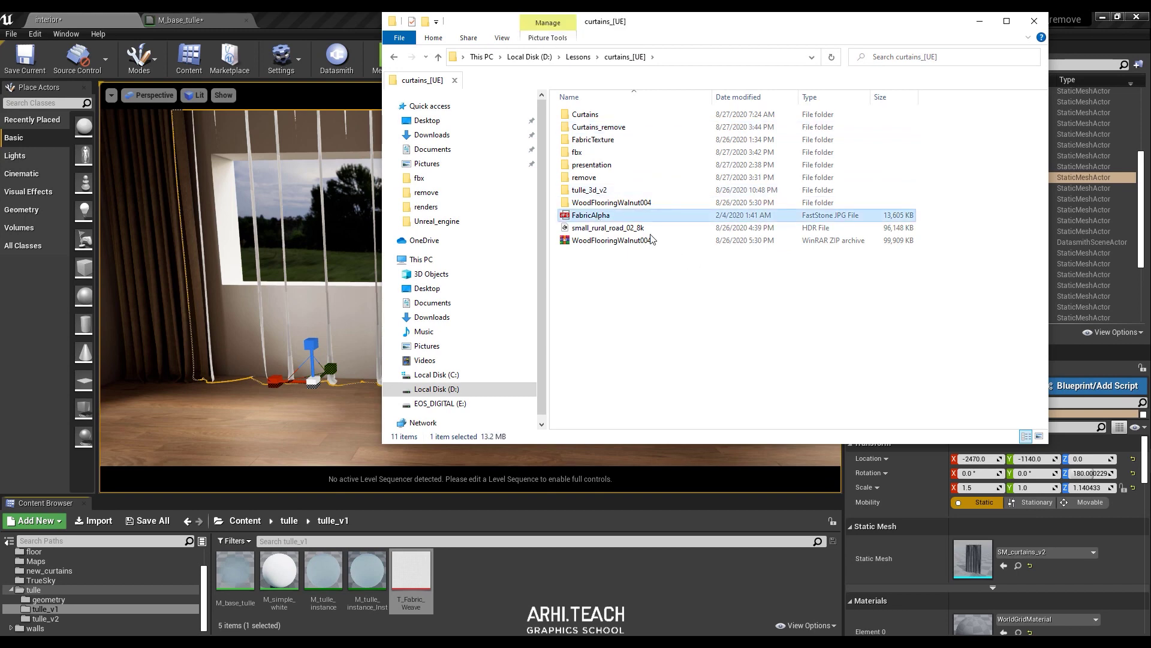
{"action": "left_click_drag", "start_coordinate": [288, 477], "coordinate": [60, 571]}
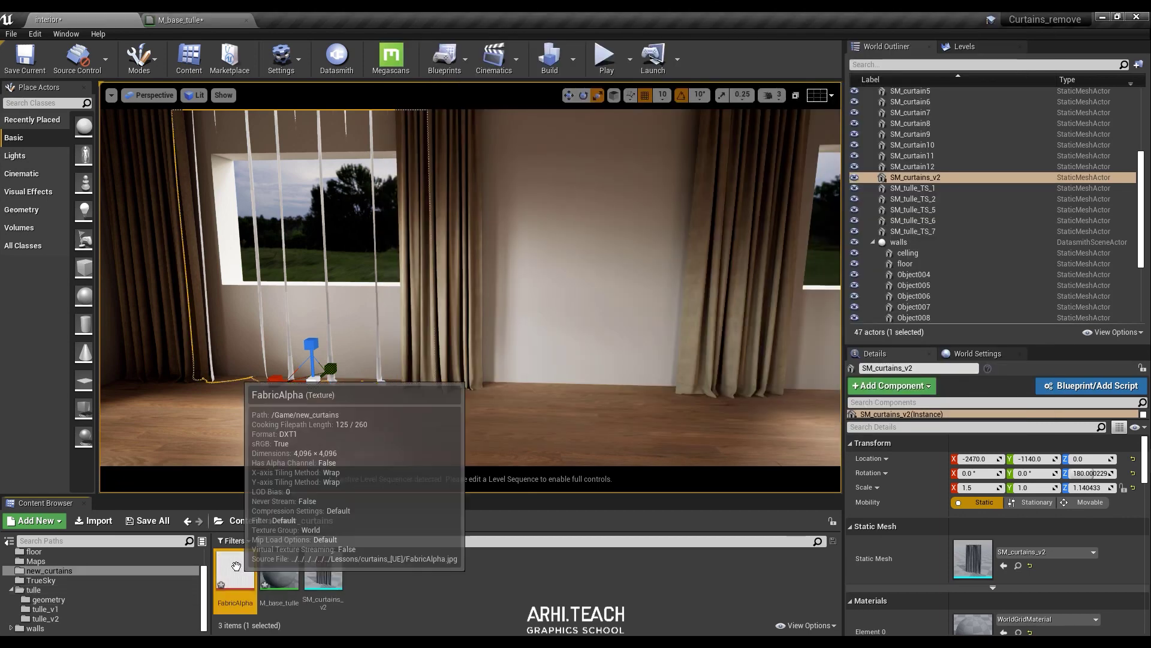
- Inspect the imported FabricAlpha texture's weave pattern up close and return to the interior level
{"action": "double_click", "coordinate": [236, 570]}
{"action": "scroll", "coordinate": [462, 361], "scroll_direction": "up", "scroll_amount": 5}
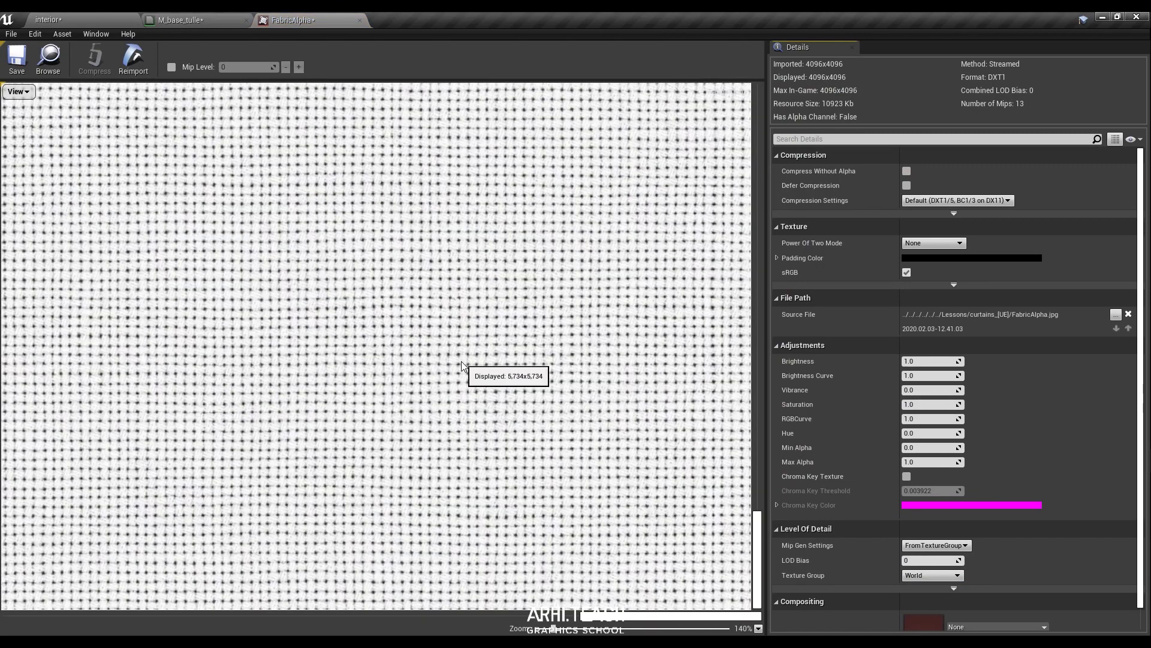
{"action": "scroll", "coordinate": [1059, 459], "scroll_direction": "down", "scroll_amount": 2}
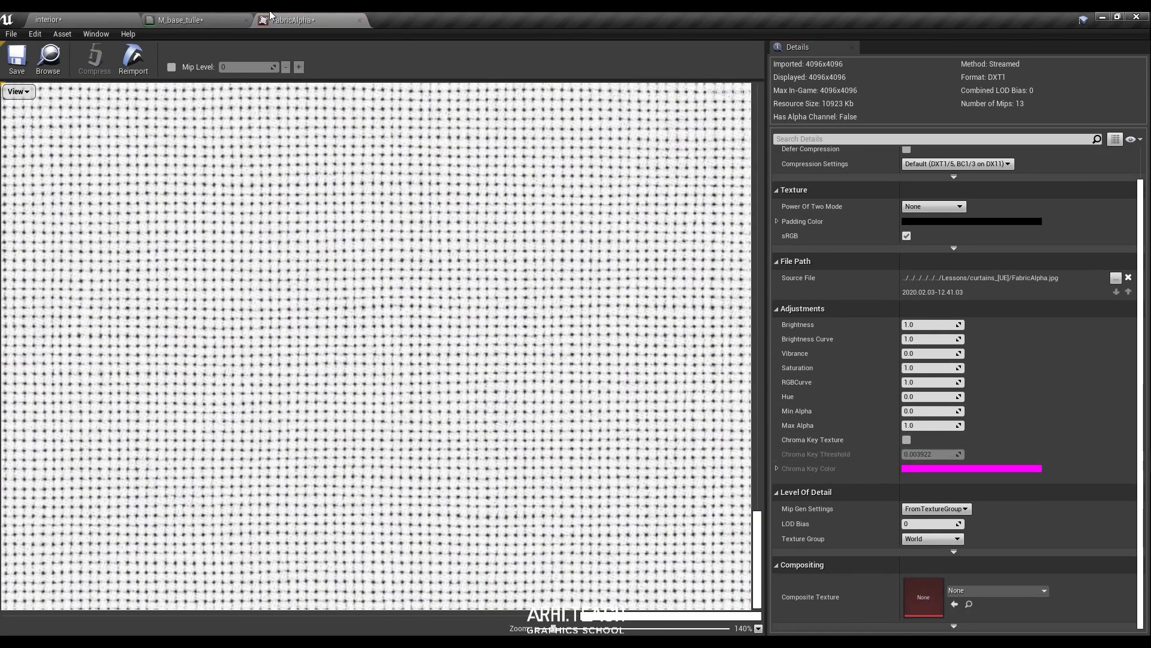
{"action": "left_click", "coordinate": [54, 20]}
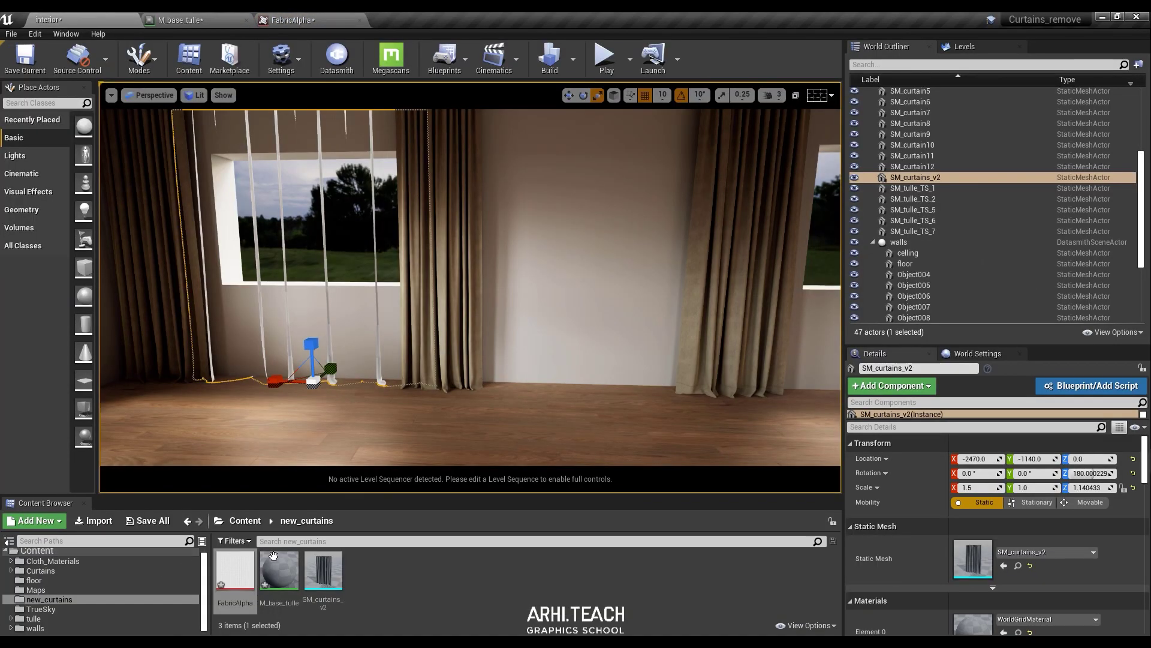
- Undock the M_base_tulle editor and add FabricAlpha to its graph as a Texture Sample beside the existing nodes
{"action": "left_click", "coordinate": [180, 20]}
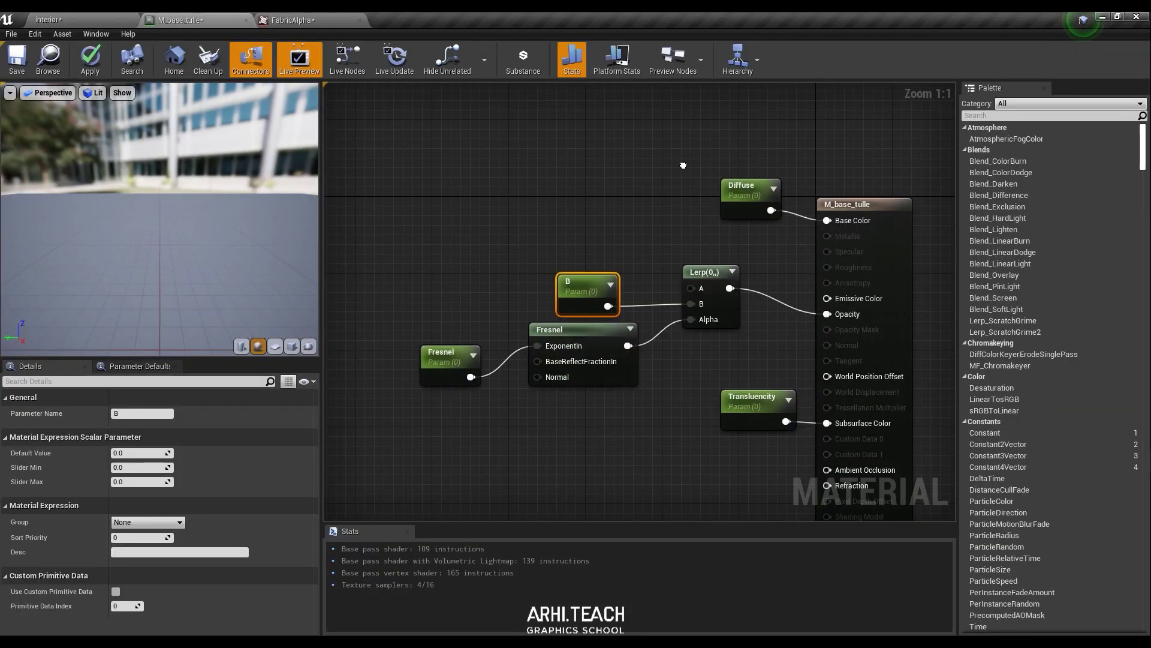
{"action": "left_click_drag", "start_coordinate": [195, 19], "coordinate": [309, 174]}
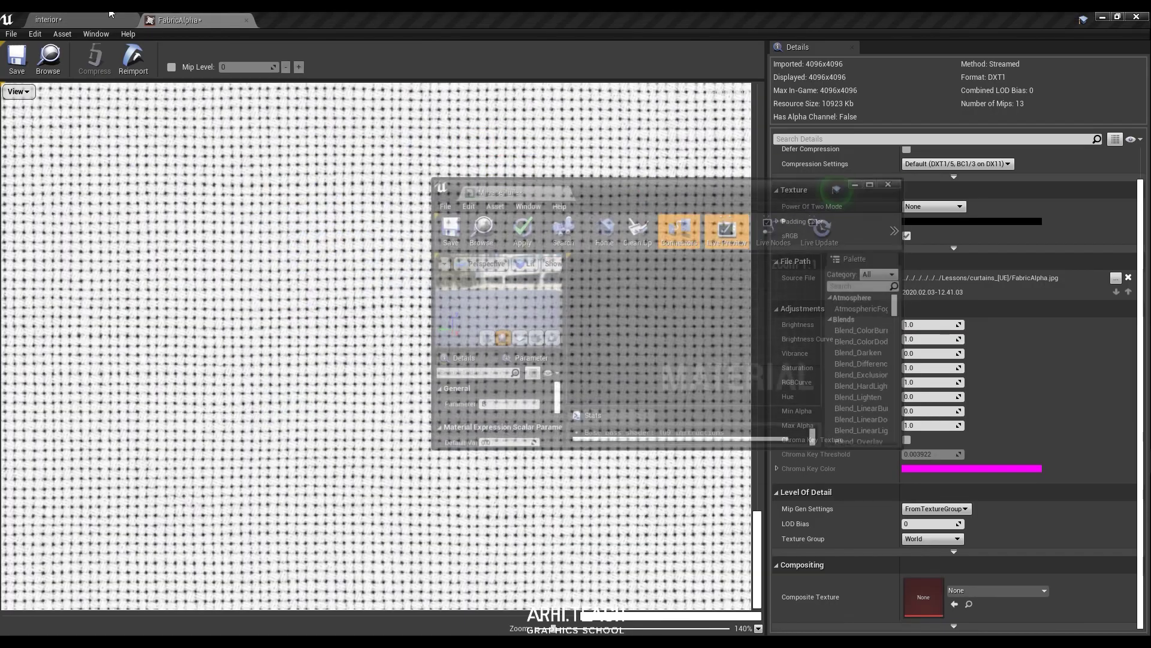
{"action": "left_click", "coordinate": [102, 22]}
{"action": "left_click_drag", "start_coordinate": [235, 573], "coordinate": [627, 333]}
{"action": "left_click", "coordinate": [875, 180]}
{"action": "right_click_drag", "start_coordinate": [521, 295], "coordinate": [512, 313]}
{"action": "left_click_drag", "start_coordinate": [566, 216], "coordinate": [527, 203]}
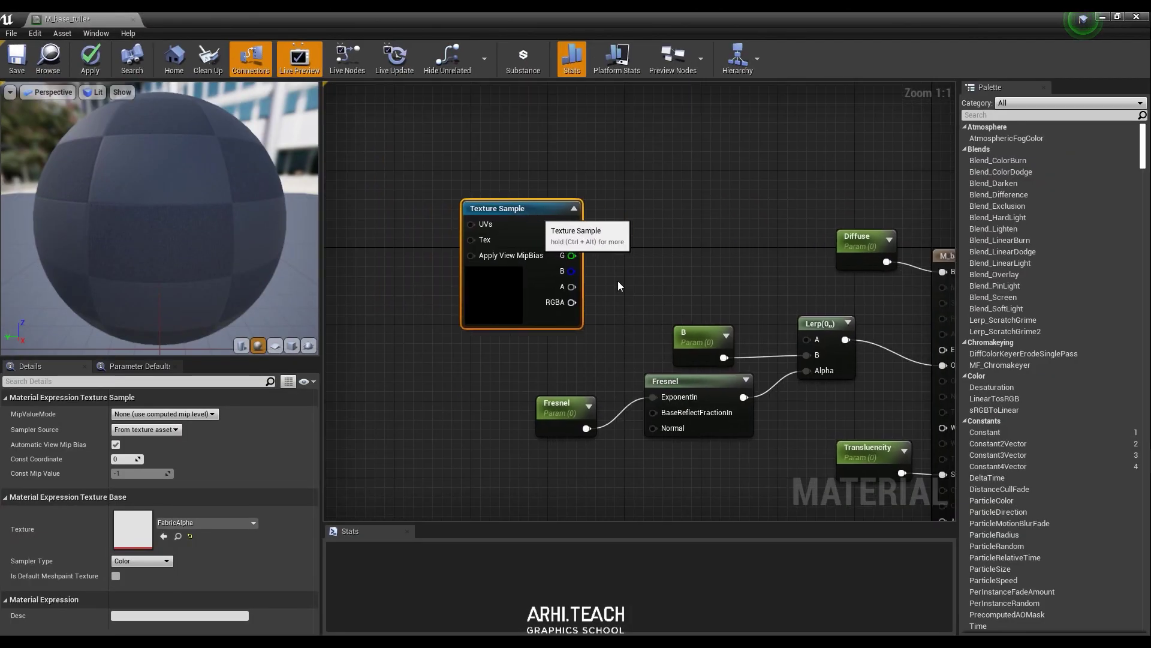
- Convert the FabricAlpha Texture Sample to a parameter named Opacity
{"action": "right_click", "coordinate": [505, 209]}
{"action": "left_click", "coordinate": [563, 250]}
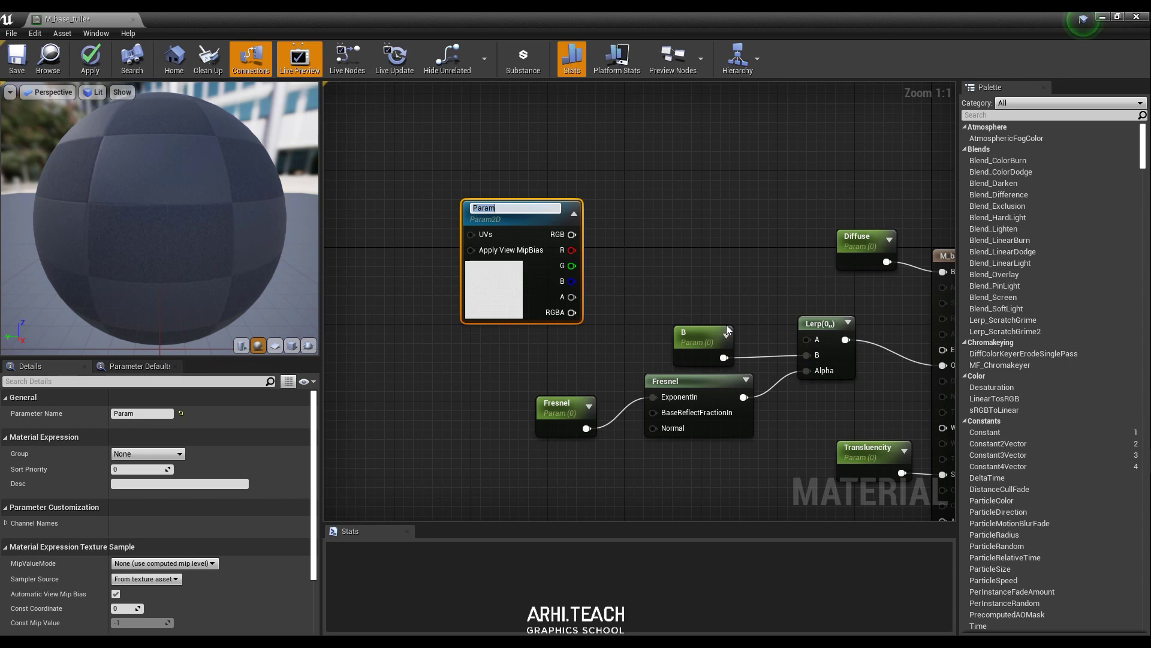
{"action": "type", "text": "ac"}
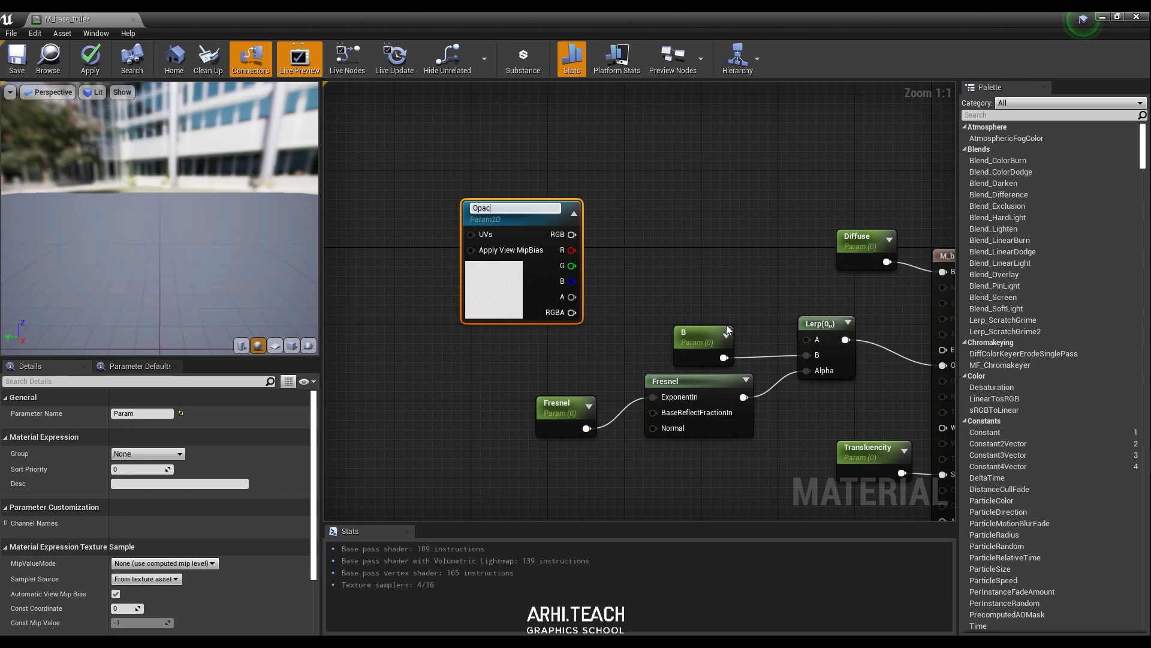
{"action": "type", "text": "tiy"}
{"action": "key", "text": "Return"}
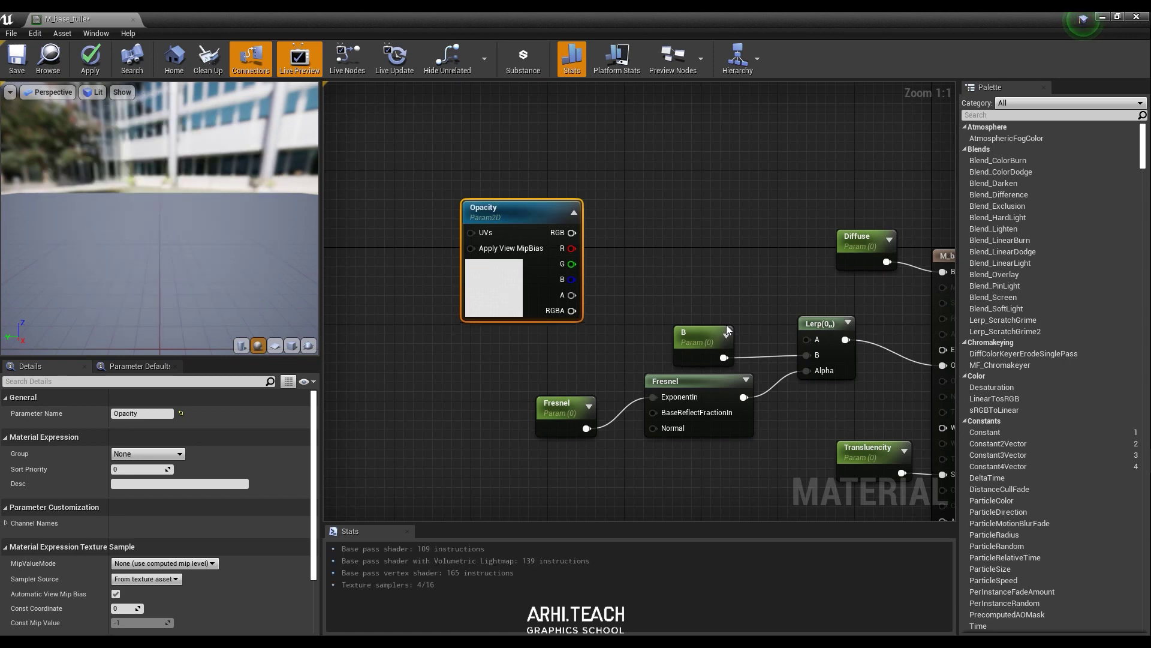
- Connect the Opacity texture's RGB output to the Lerp's A input and place the texture node above B
{"action": "left_click_drag", "start_coordinate": [572, 233], "coordinate": [729, 340]}
{"action": "left_click_drag", "start_coordinate": [609, 335], "coordinate": [577, 335]}
{"action": "mouse_move", "coordinate": [467, 359]}
{"action": "right_mouse_down"}
{"action": "mouse_move", "coordinate": [641, 366]}
{"action": "mouse_move", "coordinate": [467, 368]}
{"action": "right_mouse_up"}
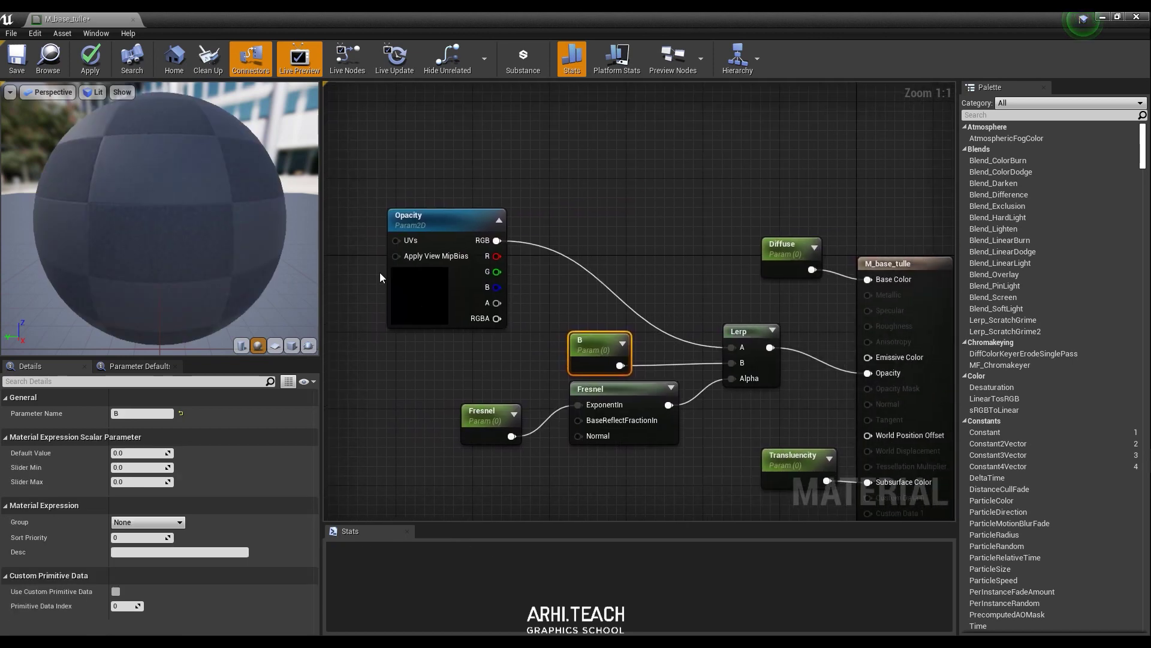
{"action": "left_click_drag", "start_coordinate": [427, 214], "coordinate": [599, 204]}
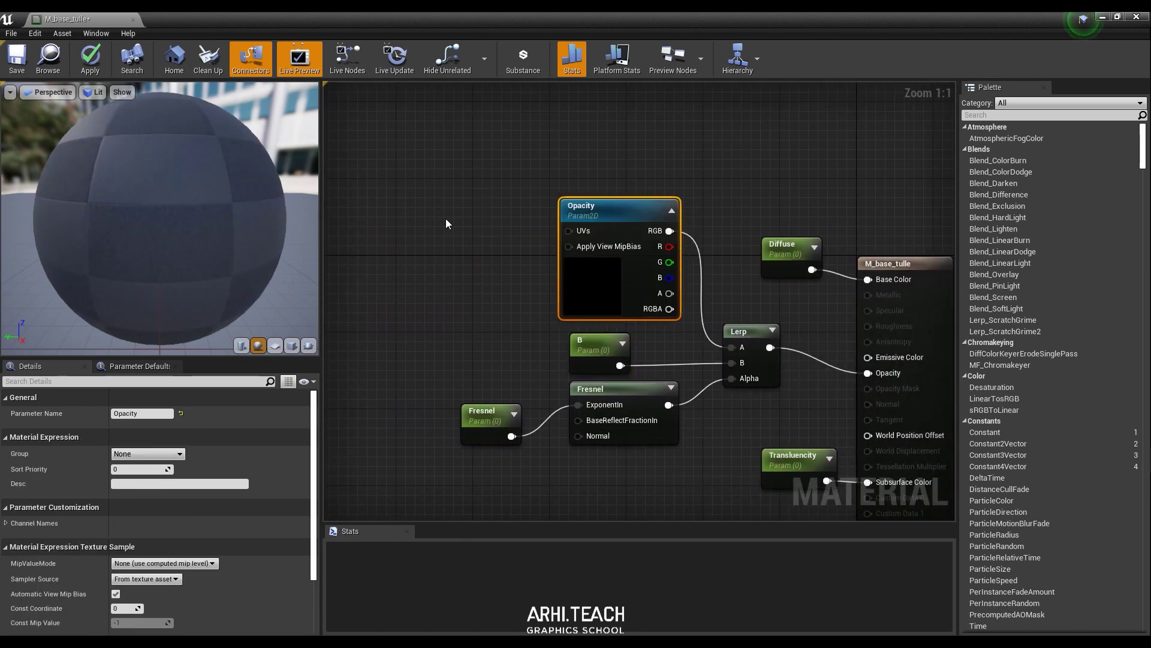
- Add a Texture Coordinate node ahead of the Opacity texture node, leaving room between them
{"action": "key", "text": "u"}
{"action": "left_click", "coordinate": [480, 200]}
{"action": "left_click_drag", "start_coordinate": [517, 208], "coordinate": [483, 208]}
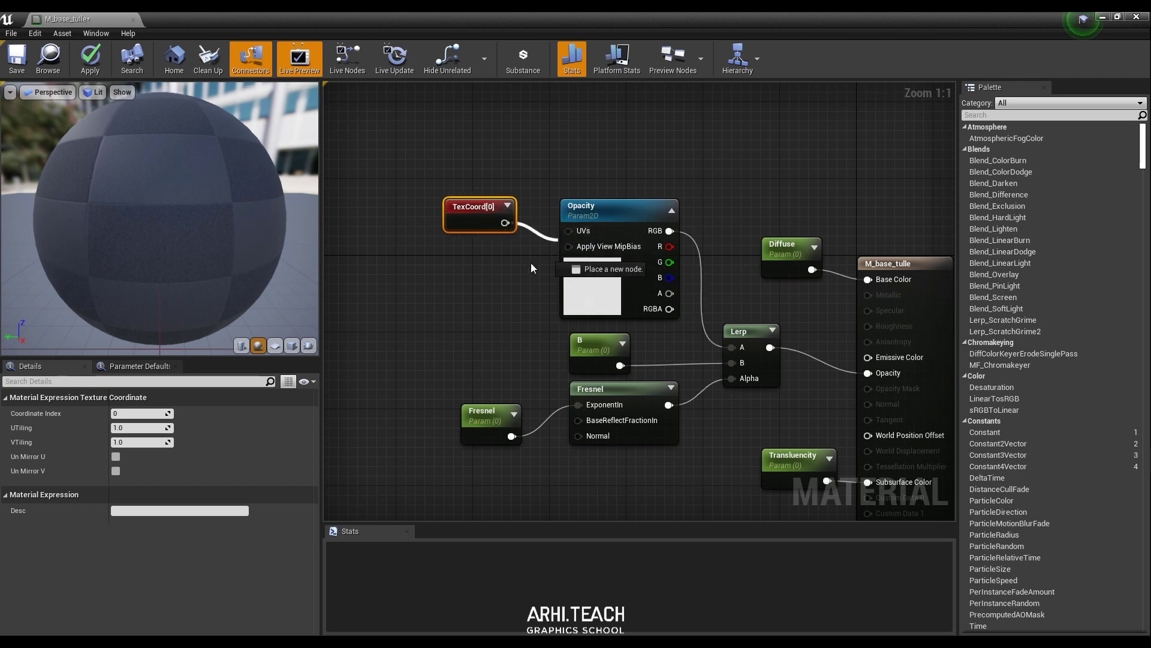
{"action": "left_click_drag", "start_coordinate": [474, 207], "coordinate": [441, 178]}
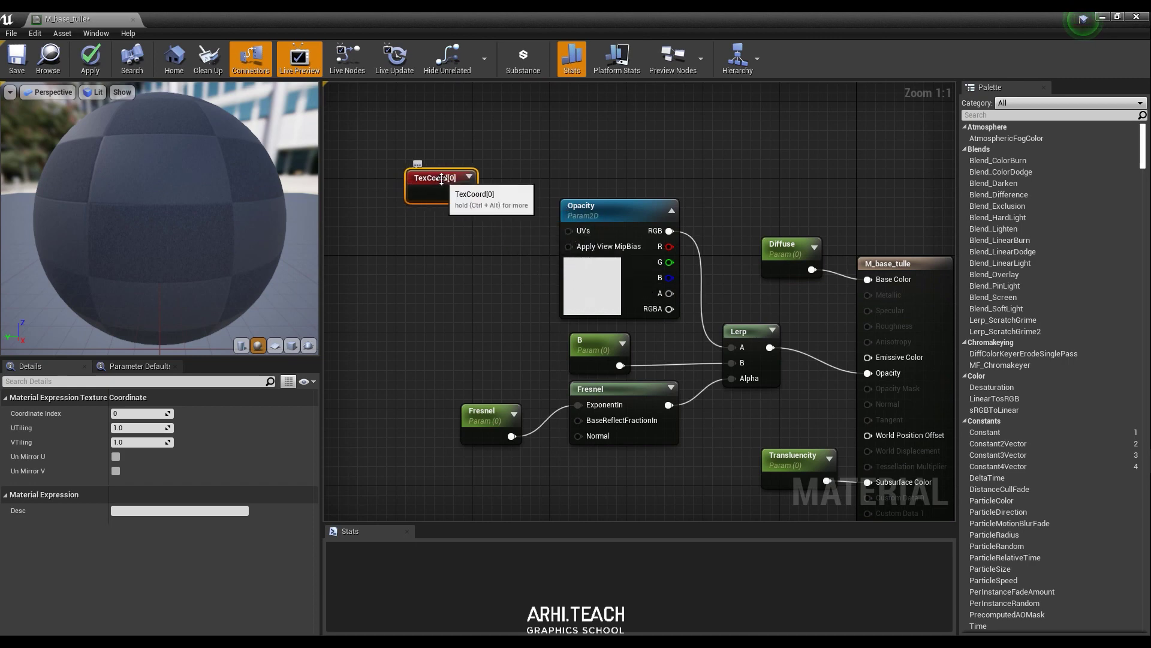
- Add a Multiply node between TexCoord and Opacity, and connect TexCoord to its A input
{"action": "key", "text": "m"}
{"action": "left_click", "coordinate": [493, 232]}
{"action": "left_click_drag", "start_coordinate": [534, 237], "coordinate": [499, 232]}
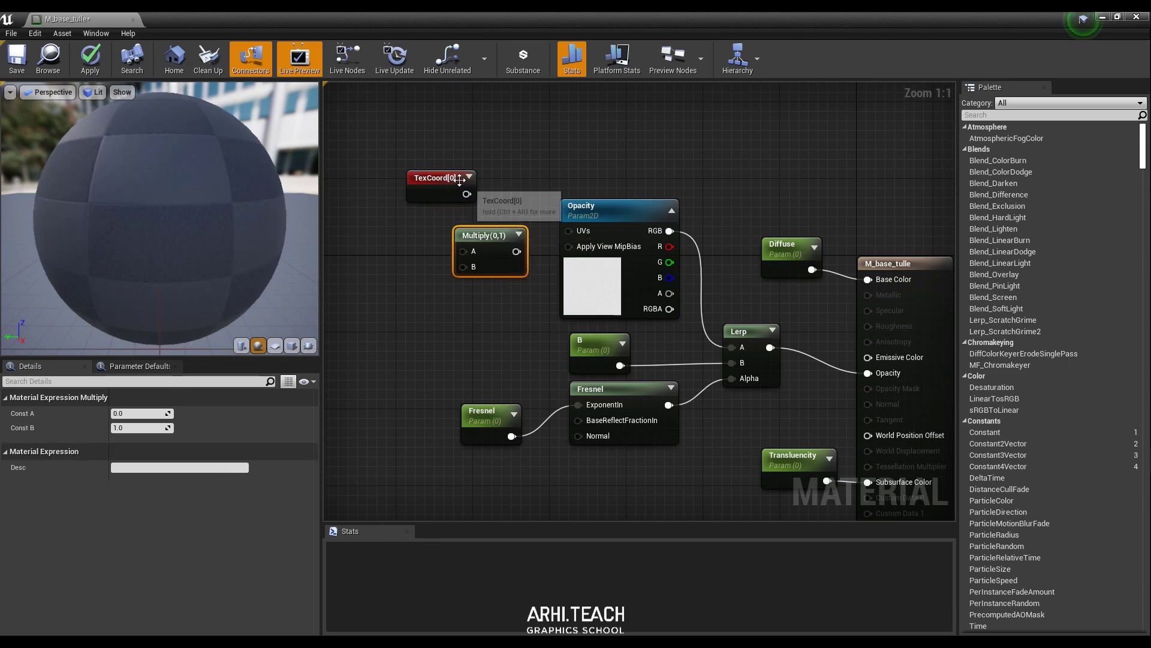
{"action": "left_click_drag", "start_coordinate": [432, 177], "coordinate": [356, 187]}
{"action": "right_click_drag", "start_coordinate": [522, 312], "coordinate": [583, 311]}
{"action": "mouse_move", "coordinate": [560, 236]}
{"action": "left_mouse_down"}
{"action": "mouse_move", "coordinate": [558, 207]}
{"action": "mouse_move", "coordinate": [559, 225]}
{"action": "left_mouse_up"}
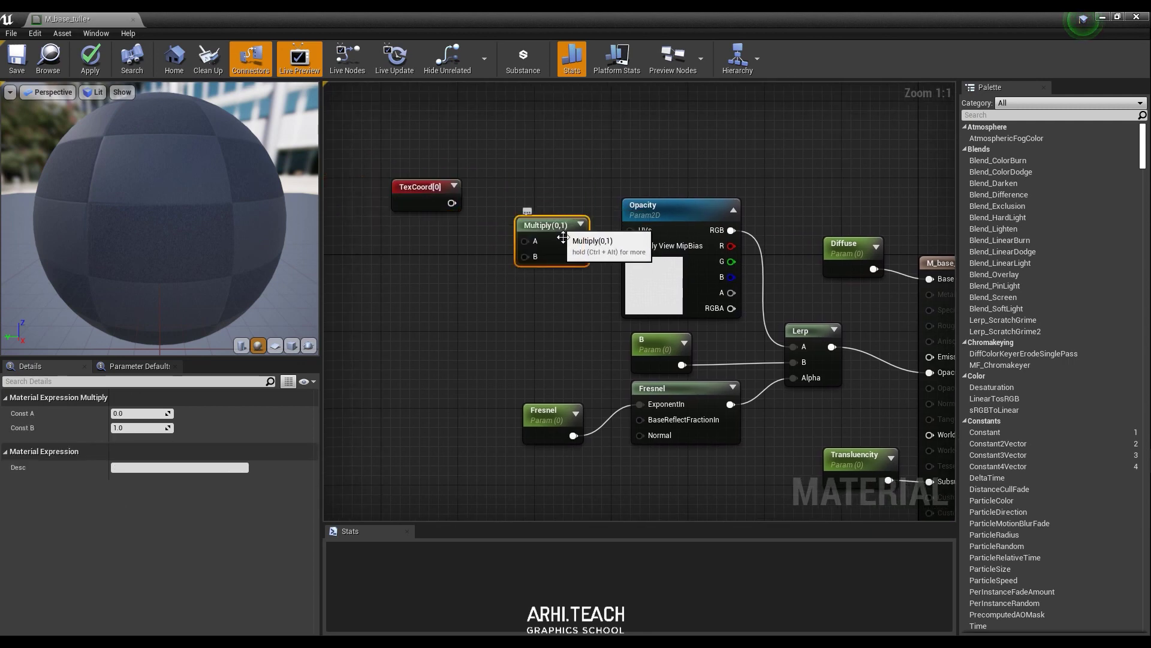
{"action": "left_click_drag", "start_coordinate": [450, 204], "coordinate": [526, 240]}
{"action": "left_click", "coordinate": [503, 361]}
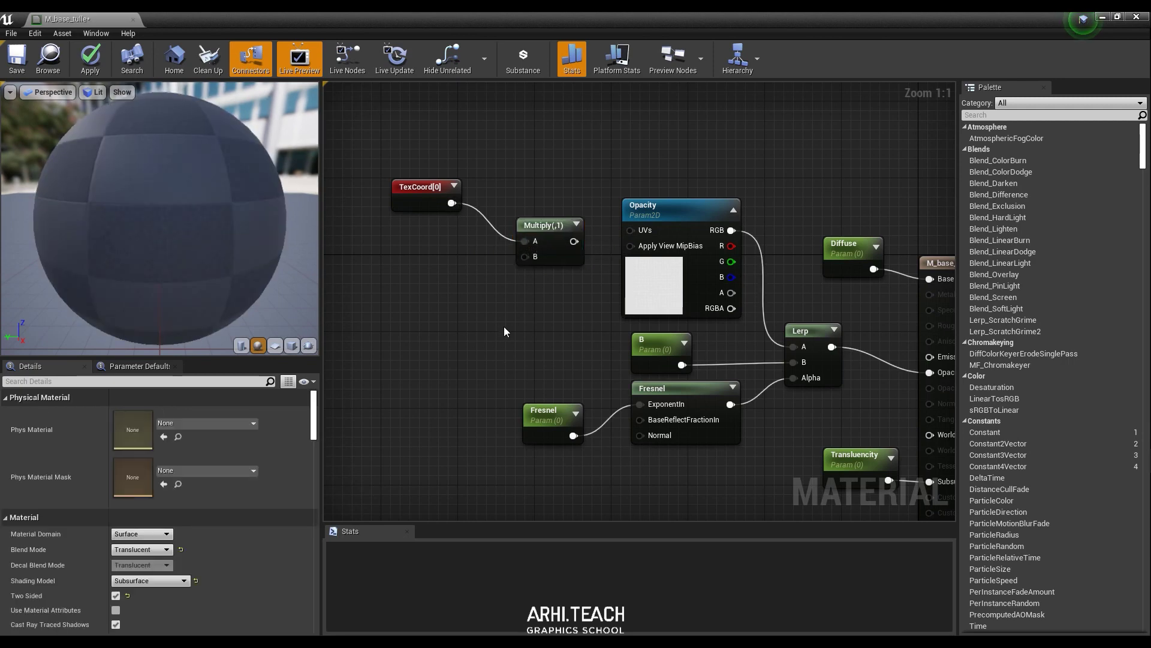
- Add an Append node below the Multiply node
{"action": "right_click", "coordinate": [475, 285]}
{"action": "type", "text": "appe"}
{"action": "key", "text": "Up"}
{"action": "key", "text": "Up"}
{"action": "key", "text": "Up"}
{"action": "key", "text": "Return"}
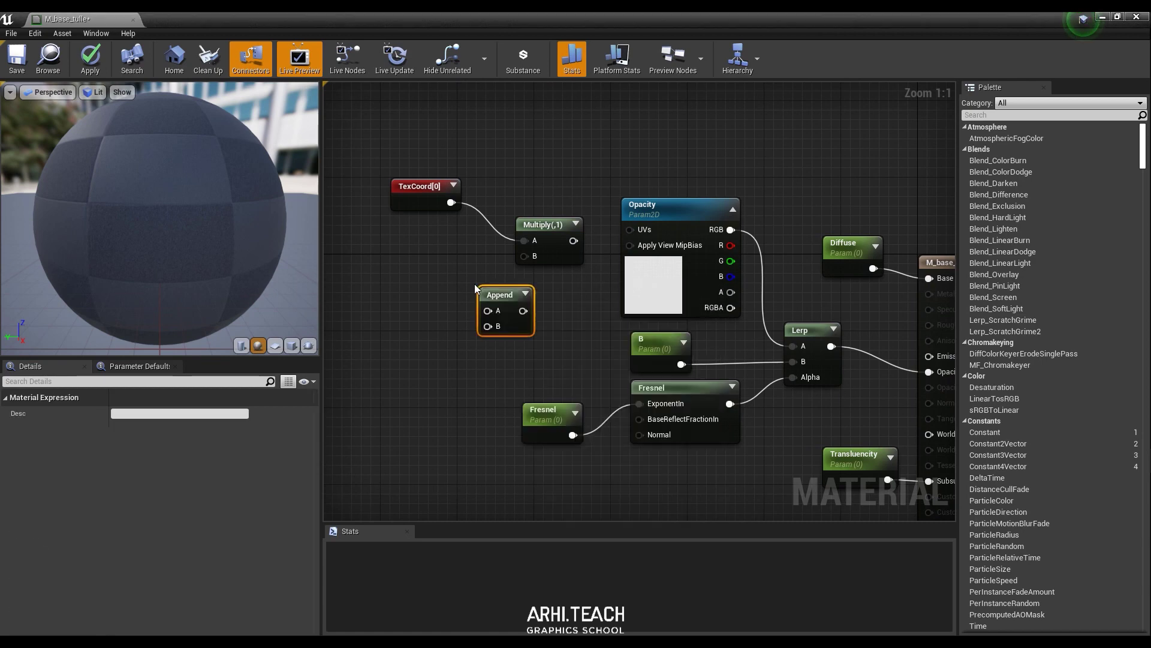
- Add two scalar parameters named U and V beside the Append node
{"action": "left_click", "coordinate": [407, 302]}
{"action": "type", "text": "sss"}
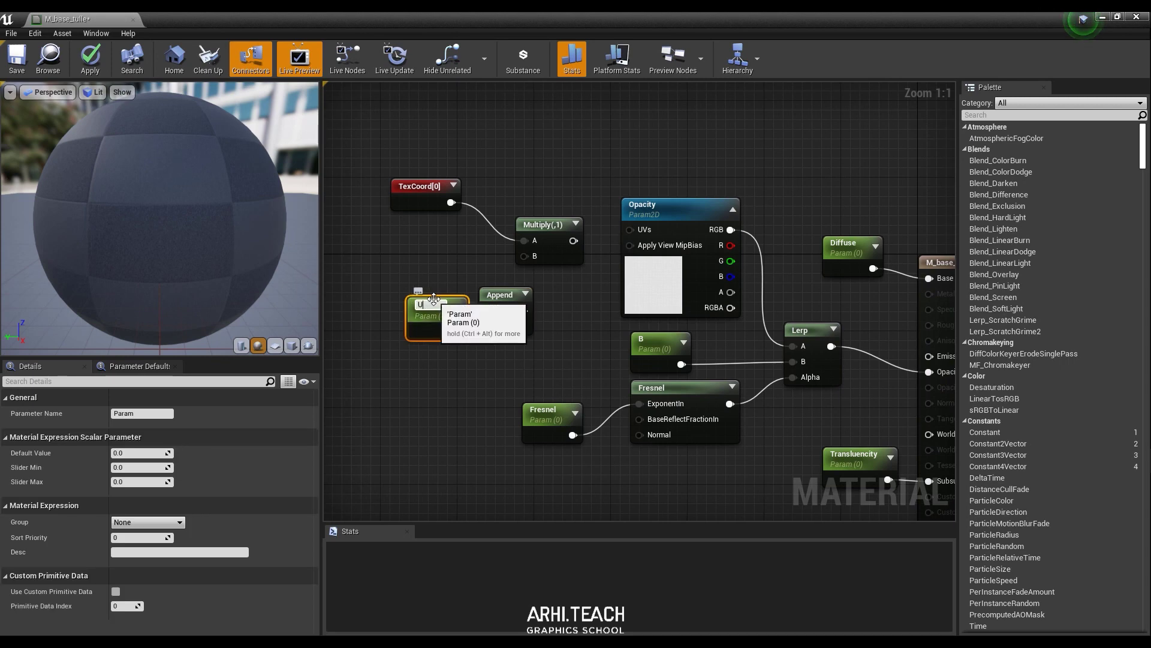
{"action": "key", "text": "Return"}
{"action": "key", "text": "ctrl+w"}
{"action": "left_click_drag", "start_coordinate": [435, 314], "coordinate": [418, 273]}
{"action": "left_click", "coordinate": [452, 337]}
{"action": "left_click", "coordinate": [450, 329]}
{"action": "type", "text": "V"}
{"action": "key", "text": "Return"}
- Connect U and V to the Append's A and B inputs, and the Append output to the Multiply's B input
{"action": "left_click_drag", "start_coordinate": [463, 329], "coordinate": [495, 329]}
{"action": "left_click", "coordinate": [442, 294]}
{"action": "left_click_drag", "start_coordinate": [442, 293], "coordinate": [536, 258]}
{"action": "left_click_drag", "start_coordinate": [501, 297], "coordinate": [489, 293]}
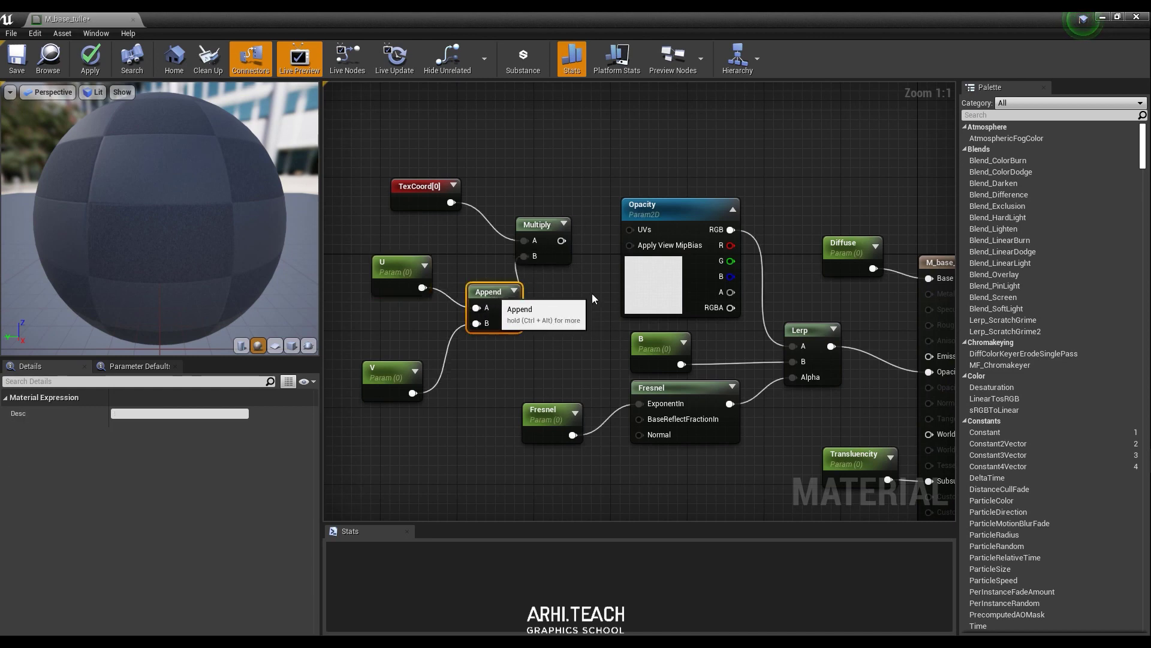
- Set the Diffuse parameter's default value to 1
{"action": "left_click", "coordinate": [846, 242]}
{"action": "left_click", "coordinate": [654, 342]}
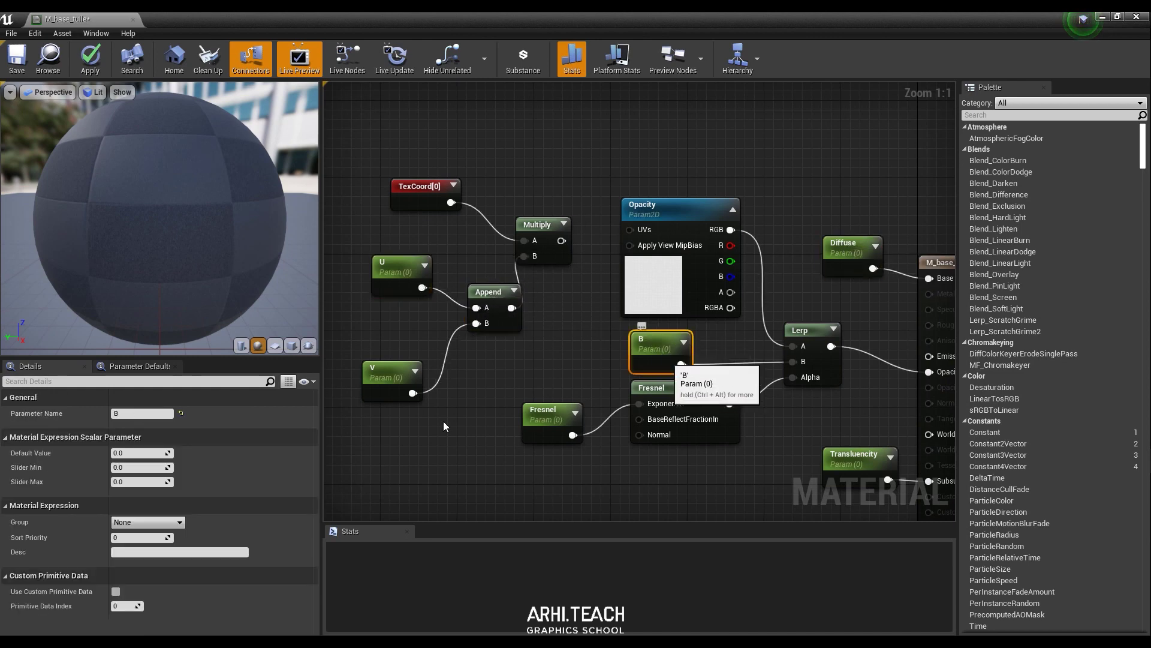
{"action": "left_click", "coordinate": [861, 247]}
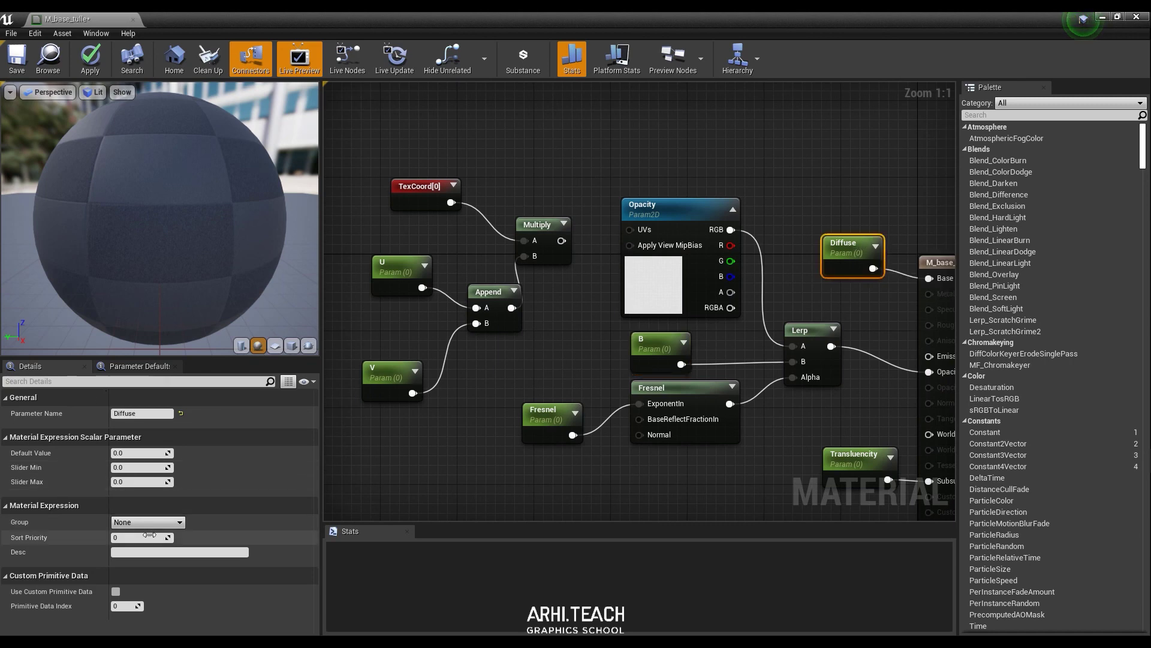
{"action": "left_click", "coordinate": [132, 453]}
{"action": "type", "text": "1"}
{"action": "left_click", "coordinate": [794, 404]}
- Set the Fresnel parameter's default value to 1
{"action": "left_click", "coordinate": [861, 463]}
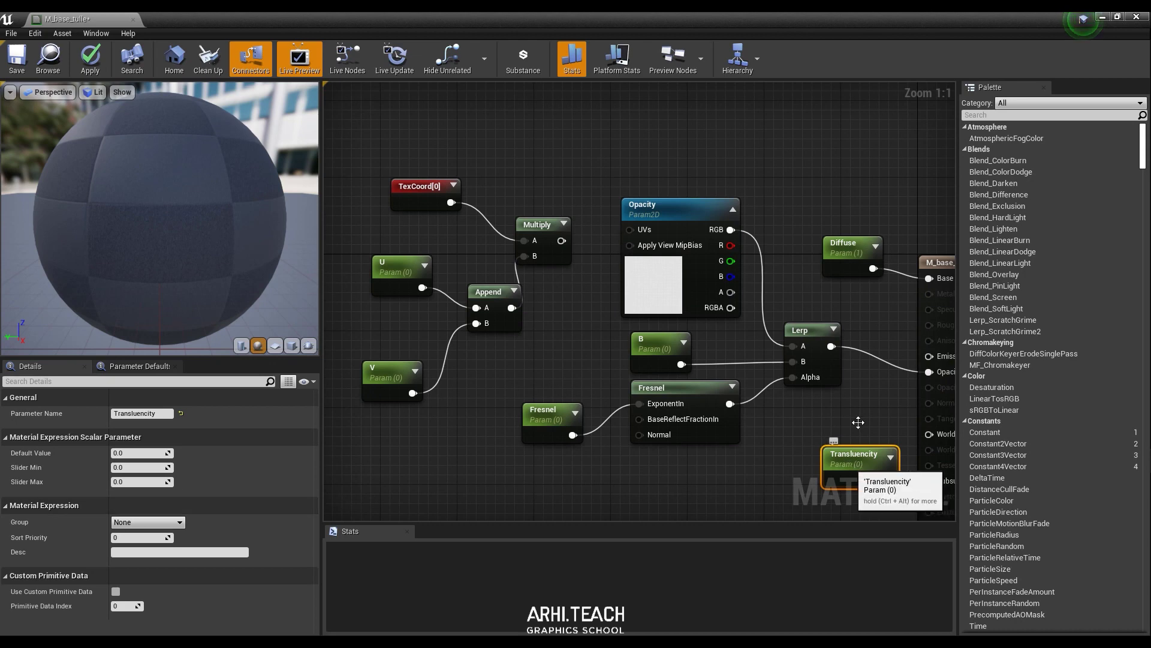
{"action": "right_click_drag", "start_coordinate": [875, 416], "coordinate": [843, 359]}
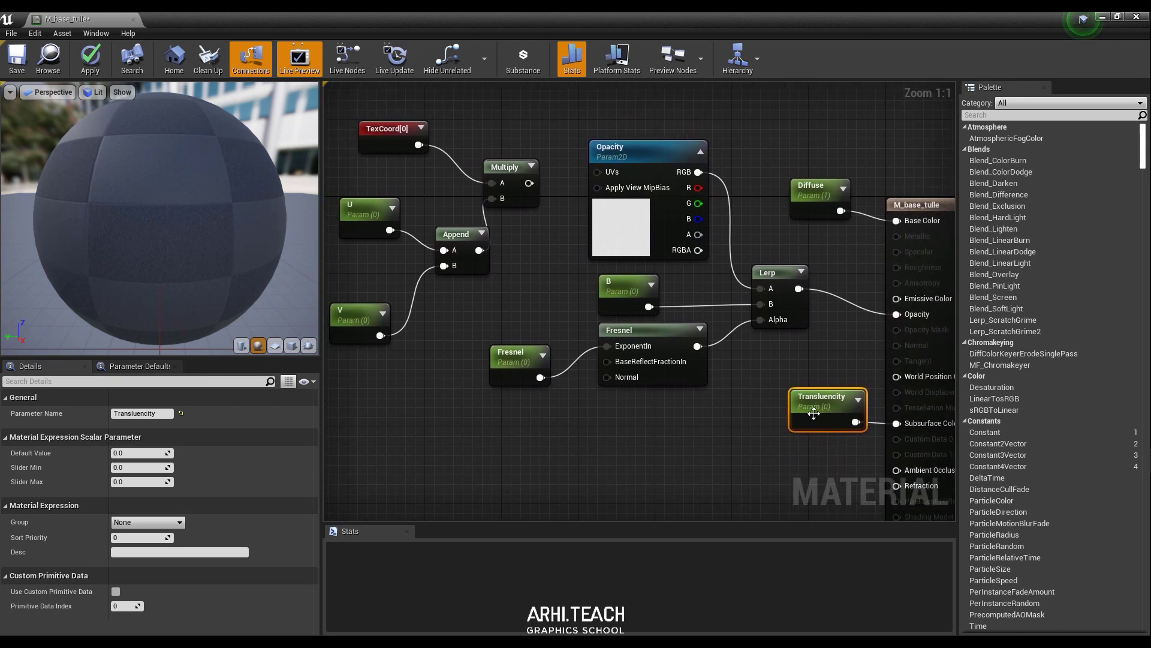
{"action": "left_click", "coordinate": [520, 356]}
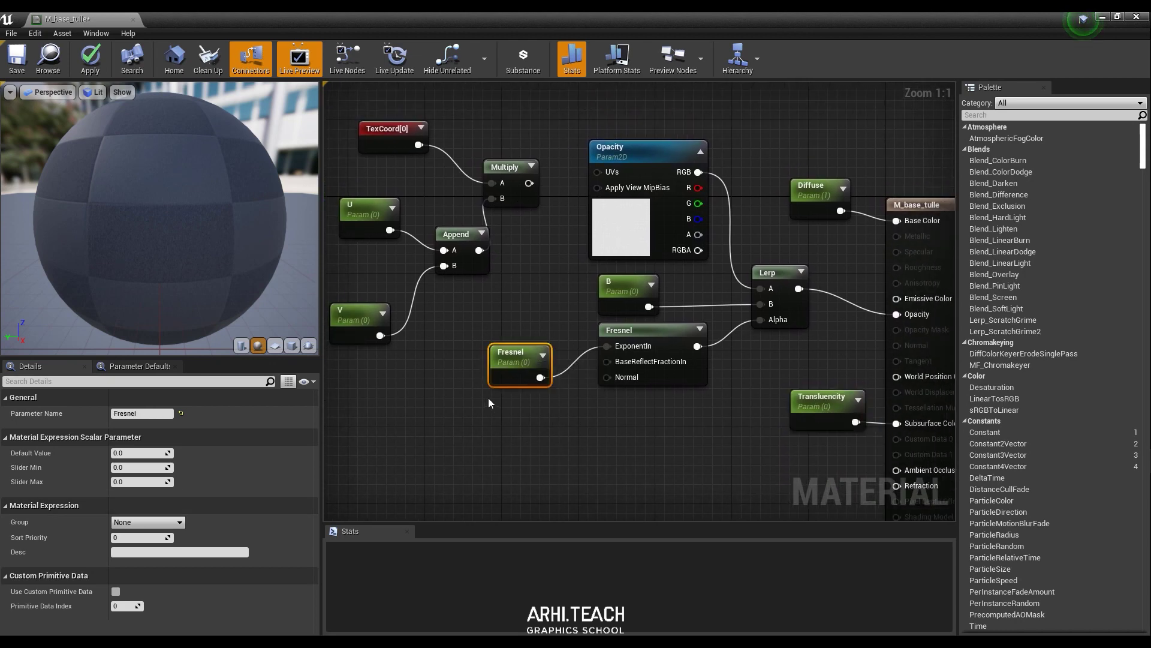
{"action": "left_click", "coordinate": [138, 453]}
{"action": "type", "text": "1"}
- Set the B parameter's default value to 1
{"action": "left_click", "coordinate": [625, 291]}
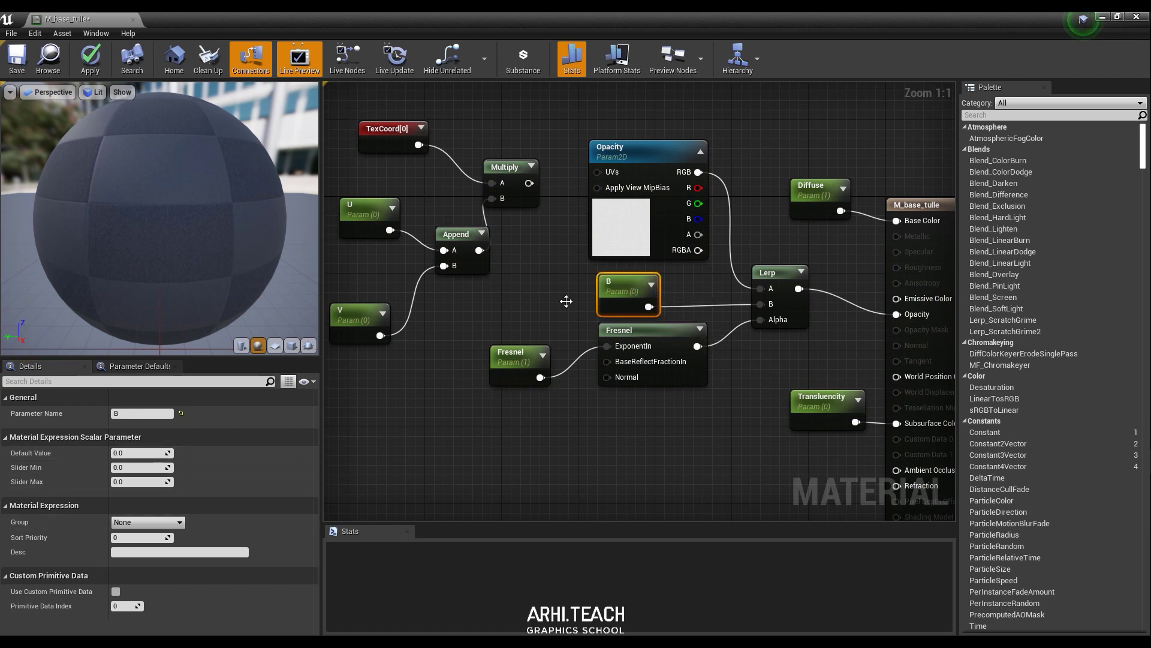
{"action": "left_click", "coordinate": [147, 453]}
{"action": "type", "text": "1"}
{"action": "left_click", "coordinate": [488, 427]}
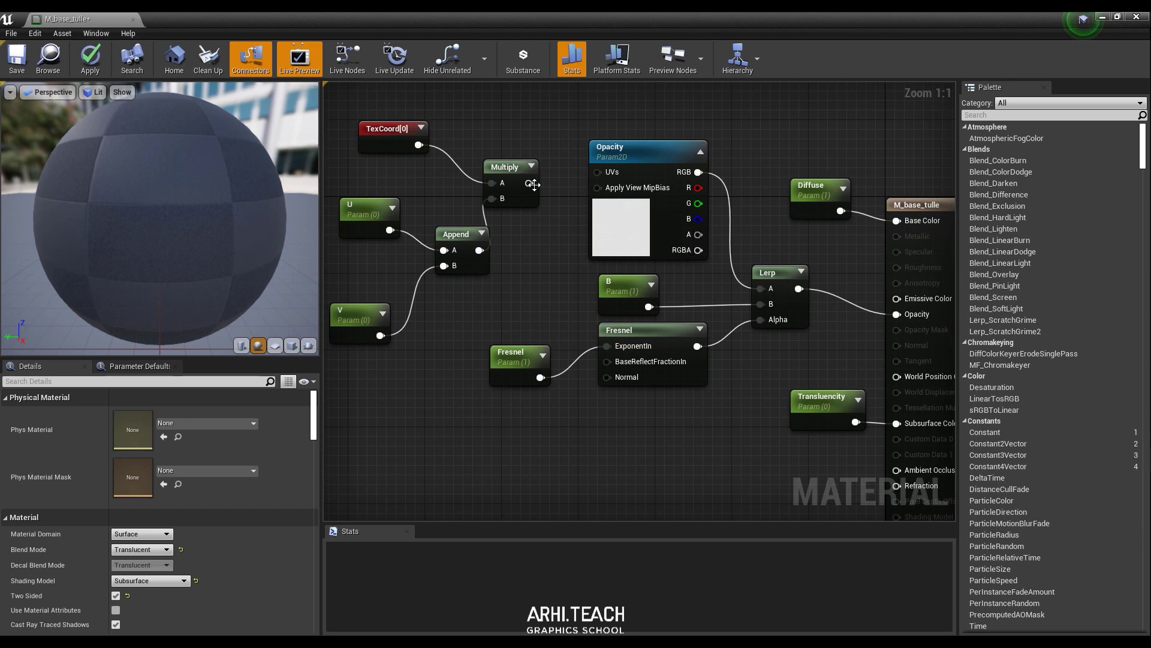
- Connect the Multiply output to the Opacity texture's UVs input and save the M_base_tulle material
{"action": "left_click_drag", "start_coordinate": [529, 183], "coordinate": [598, 172]}
{"action": "left_click_drag", "start_coordinate": [501, 168], "coordinate": [520, 167]}
{"action": "scroll", "coordinate": [603, 300], "scroll_direction": "down", "scroll_amount": 2}
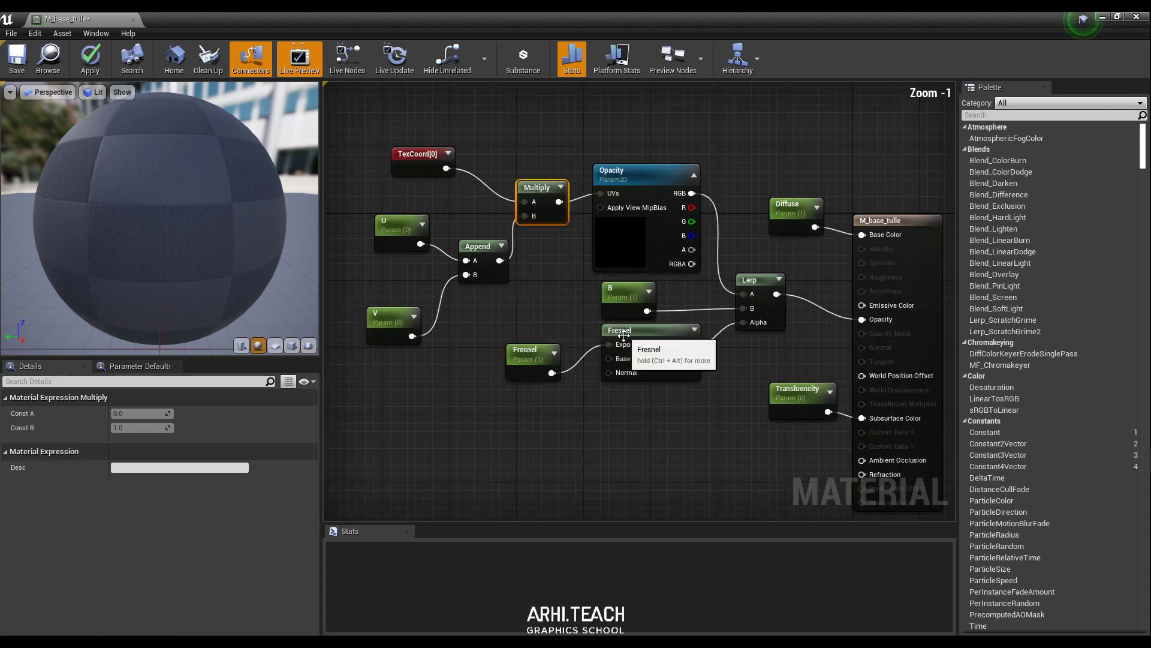
{"action": "scroll", "coordinate": [602, 300], "scroll_direction": "up", "scroll_amount": 1}
{"action": "right_click_drag", "start_coordinate": [902, 358], "coordinate": [866, 337]}
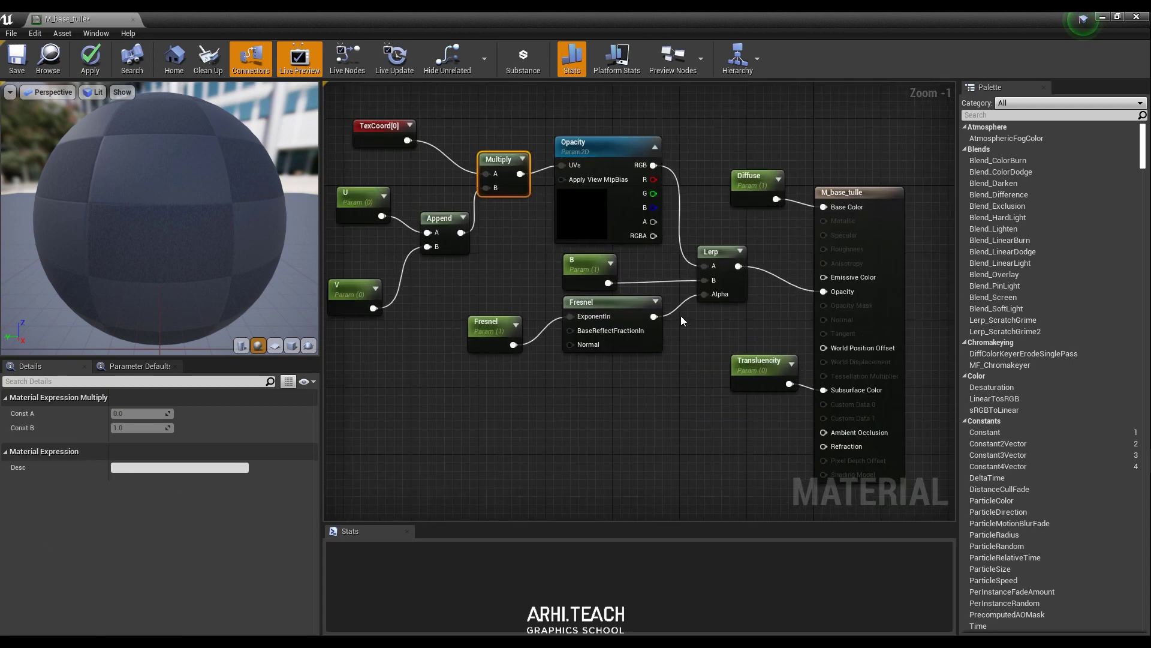
{"action": "key", "text": "ctrl+s"}
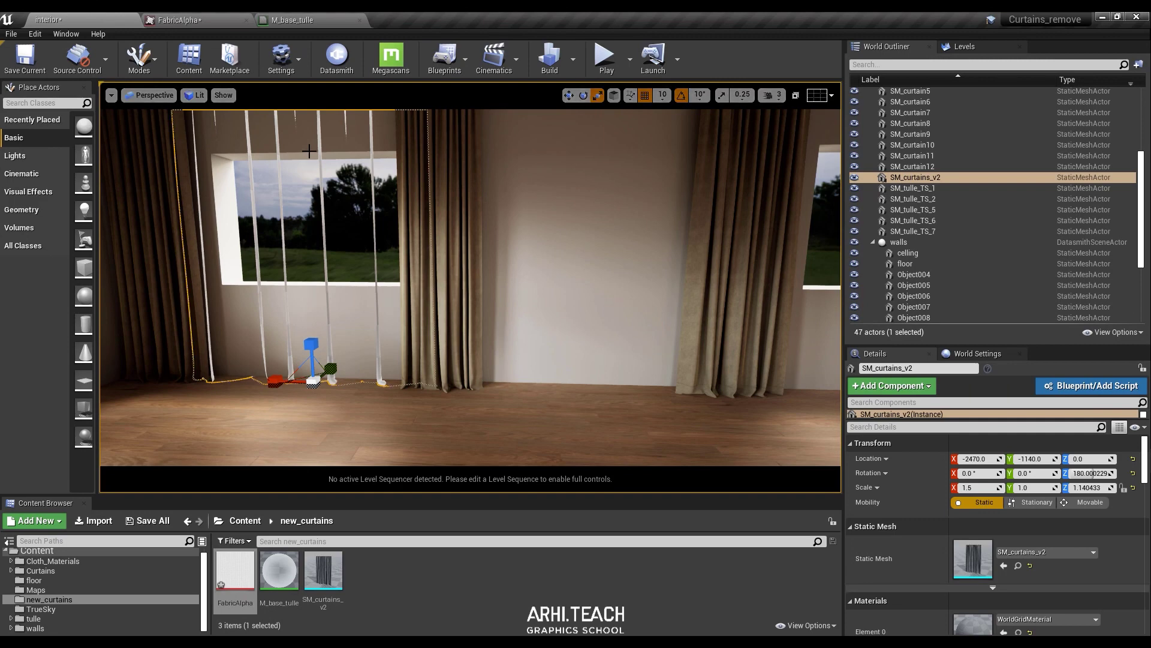
- Create a material instance of M_base_tulle in new_curtains and open it for editing
{"action": "right_click_drag", "start_coordinate": [390, 411], "coordinate": [370, 400]}
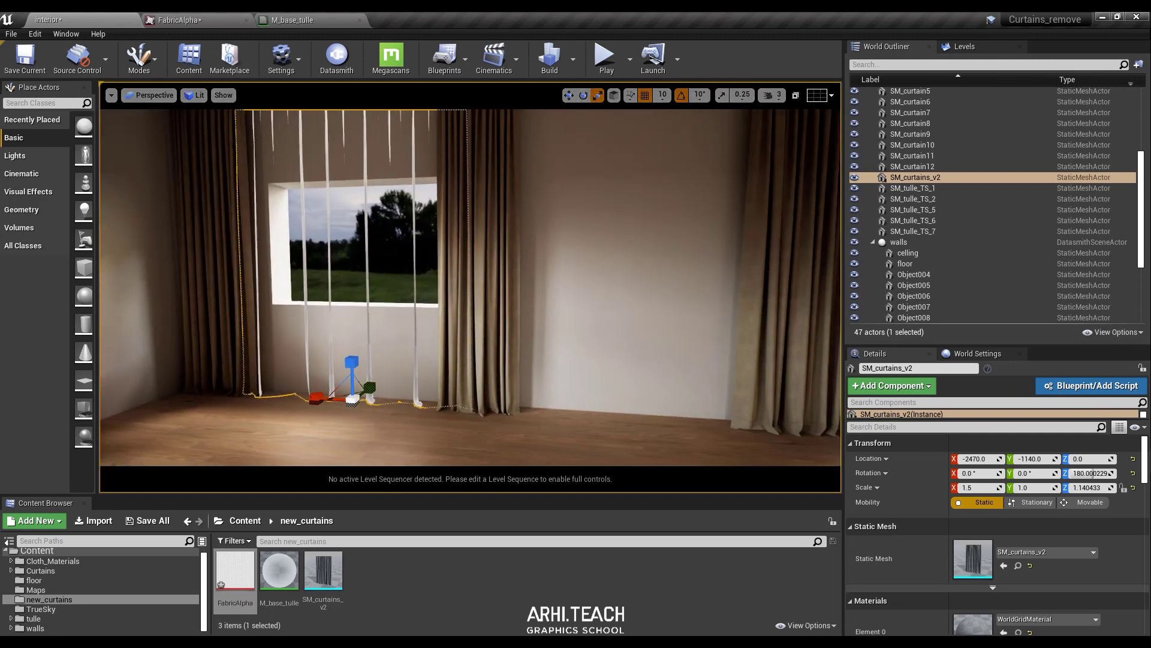
{"action": "left_click", "coordinate": [279, 571]}
{"action": "right_click", "coordinate": [280, 571]}
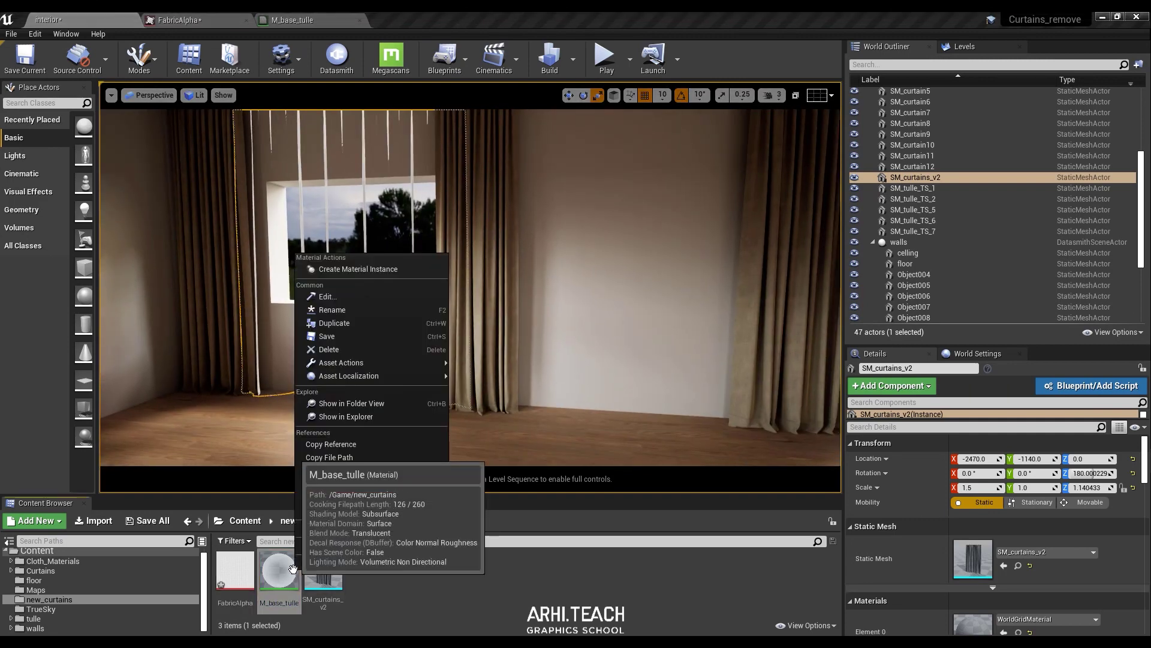
{"action": "left_click", "coordinate": [354, 269]}
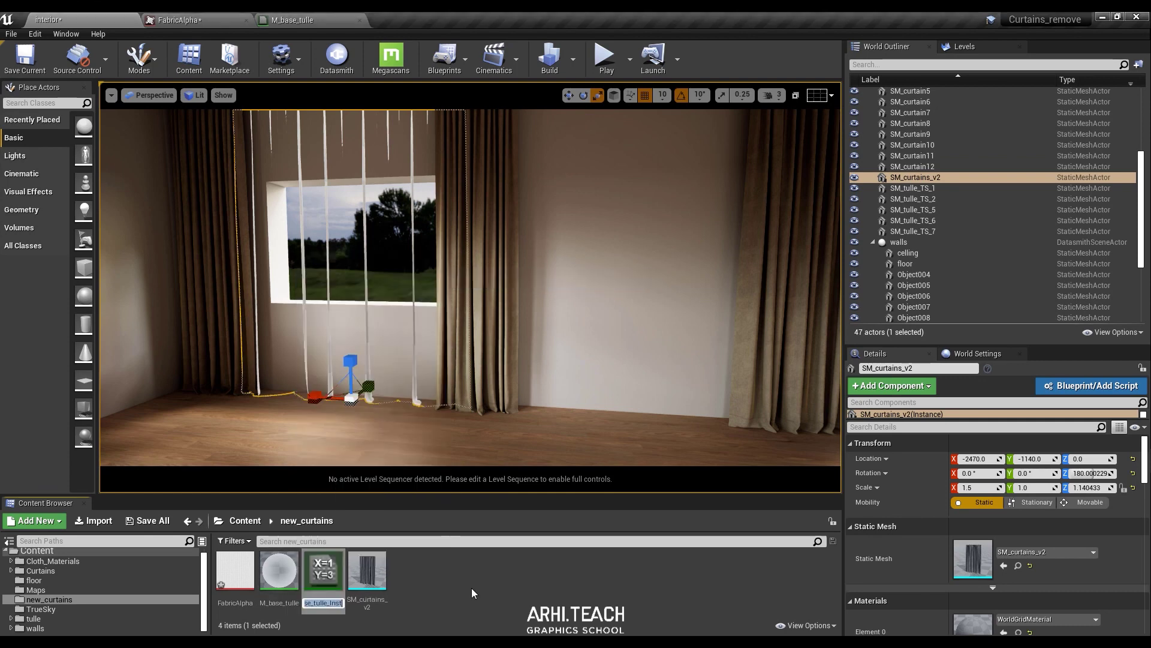
{"action": "double_click", "coordinate": [323, 573]}
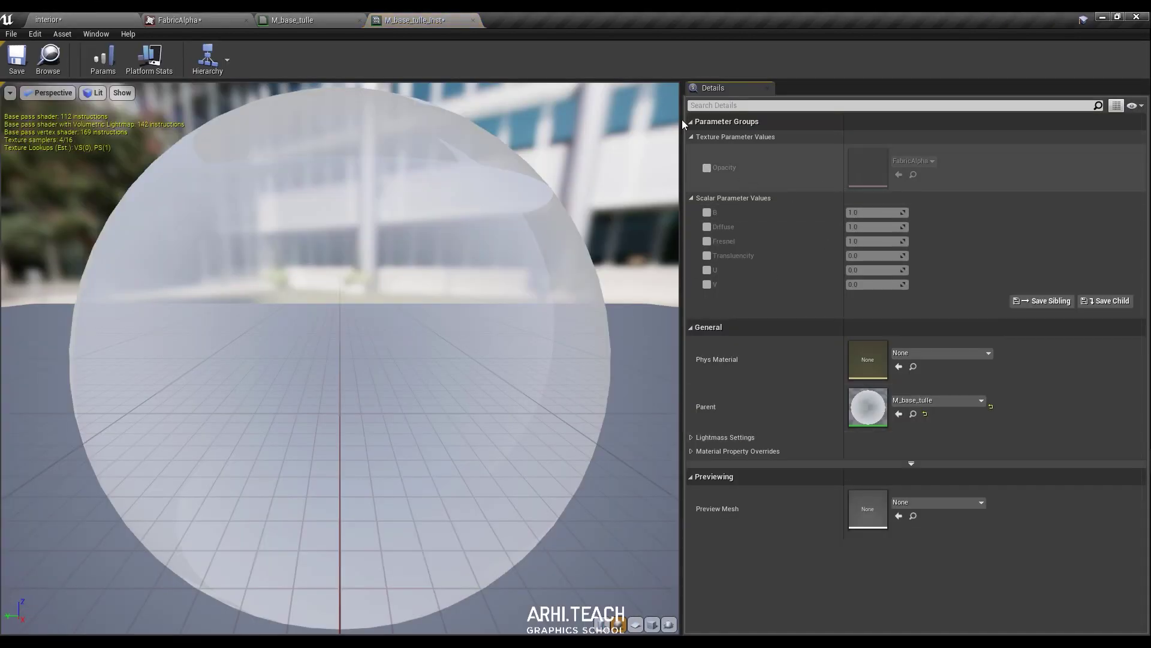
- Float the instance editor over the interior level and assign M_base_tulle_Inst to Element 0 of SM_curtains_v2
{"action": "left_click_drag", "start_coordinate": [384, 16], "coordinate": [612, 157]}
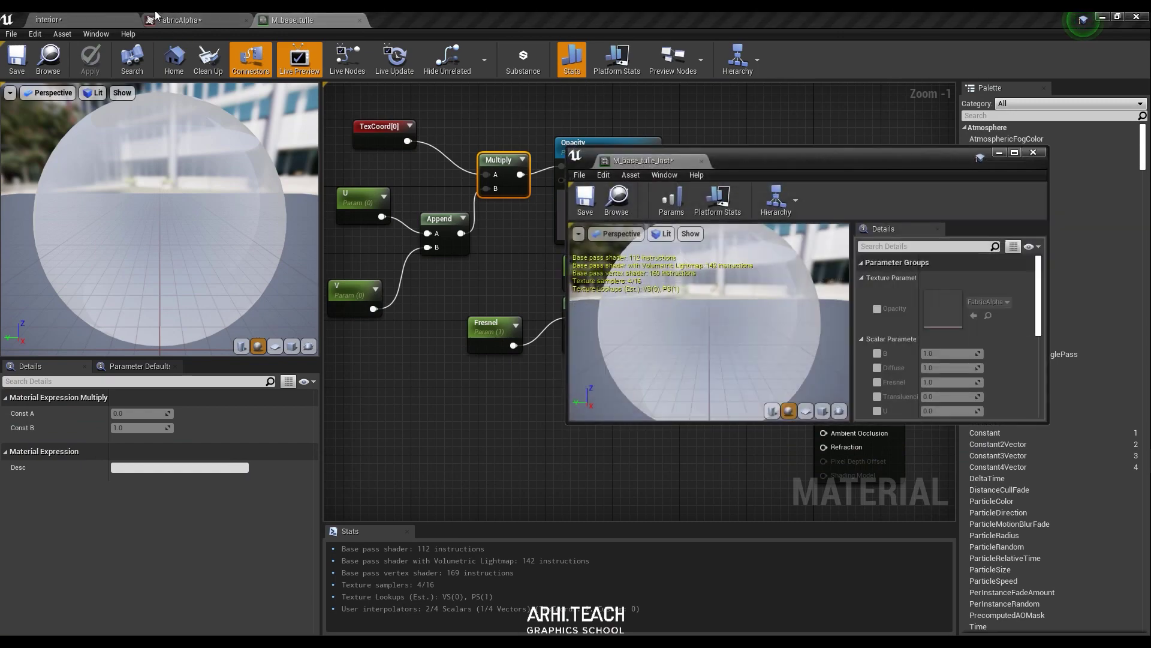
{"action": "left_click", "coordinate": [78, 20]}
{"action": "left_click_drag", "start_coordinate": [839, 168], "coordinate": [577, 304]}
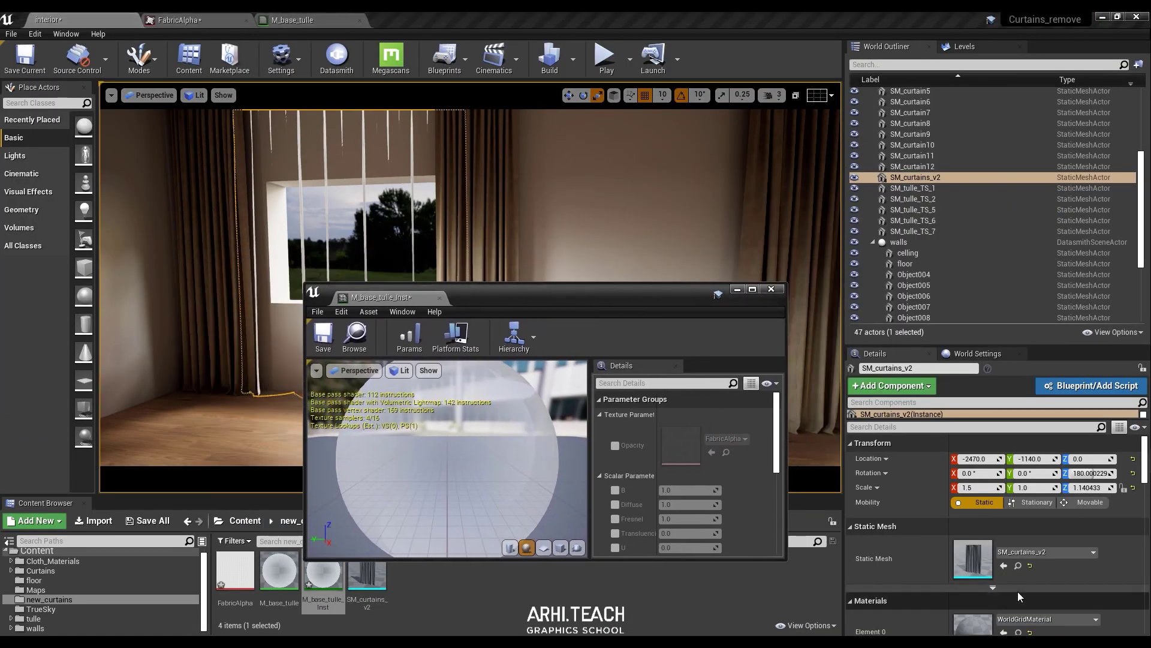
{"action": "scroll", "coordinate": [1067, 544], "scroll_direction": "down", "scroll_amount": 2}
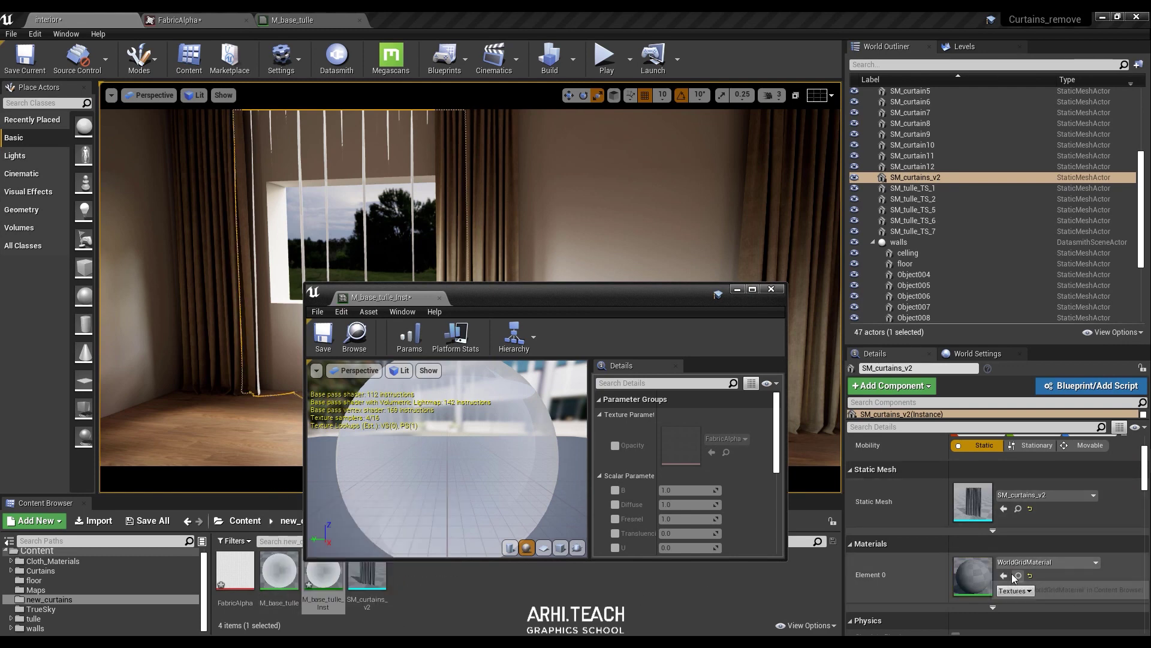
{"action": "left_click", "coordinate": [1004, 576]}
{"action": "left_click_drag", "start_coordinate": [637, 289], "coordinate": [921, 182]}
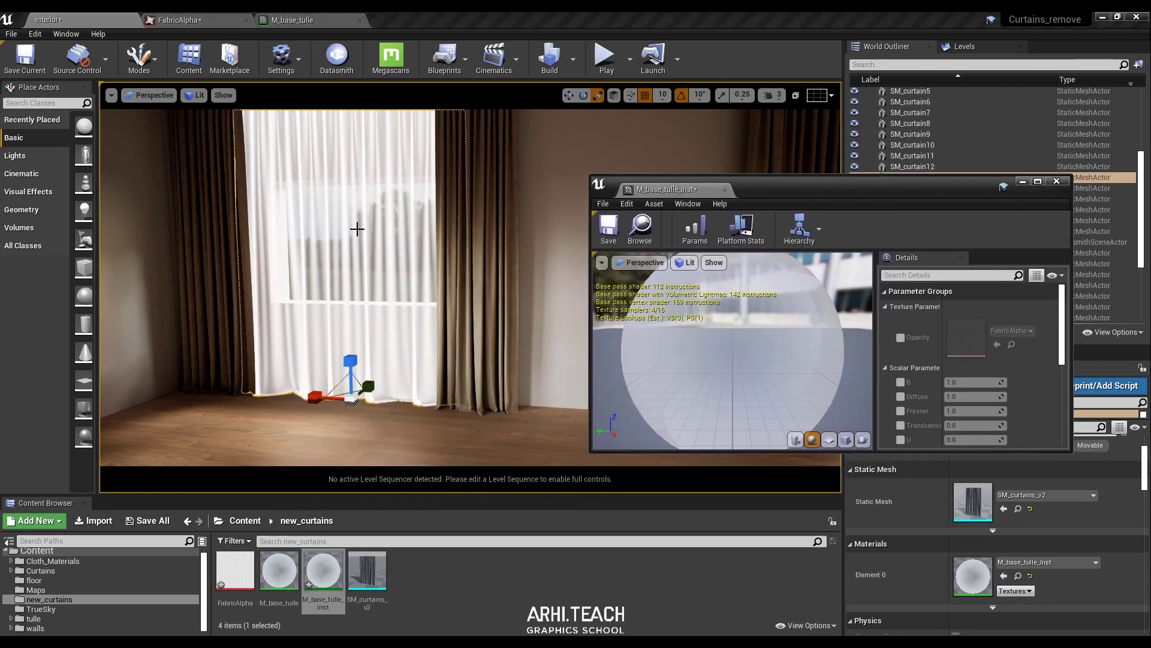
- Check the Allow Translucent Selection option and test picking the SM_curtains_v2 tulle in the viewport
{"action": "left_click", "coordinate": [355, 225]}
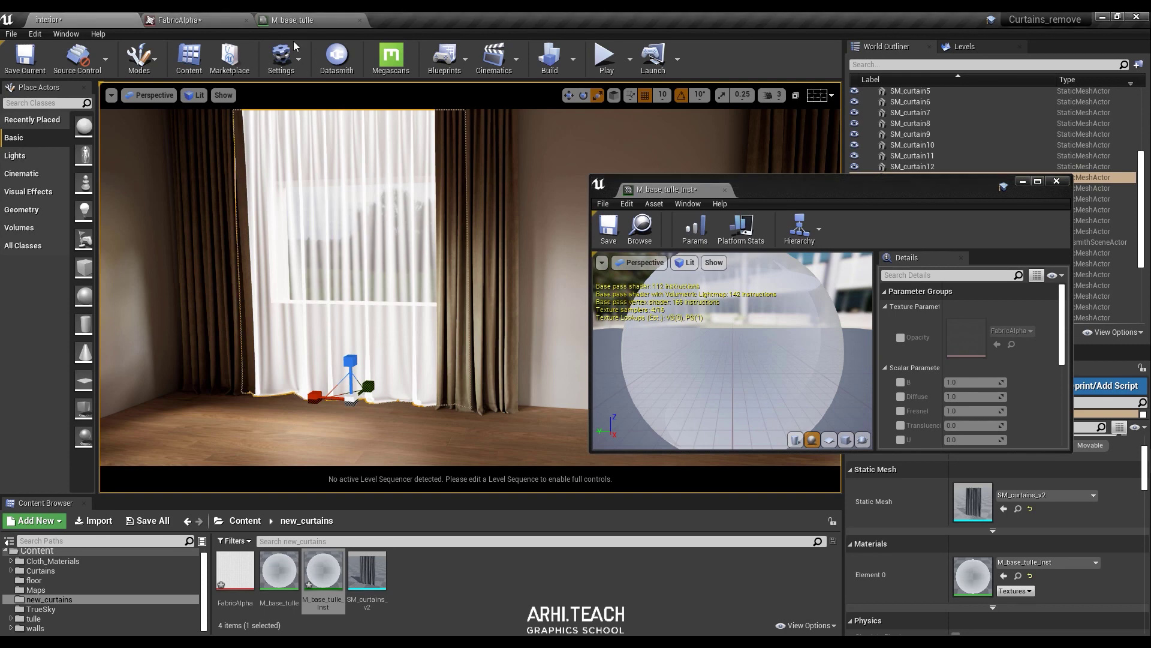
{"action": "left_click", "coordinate": [296, 64]}
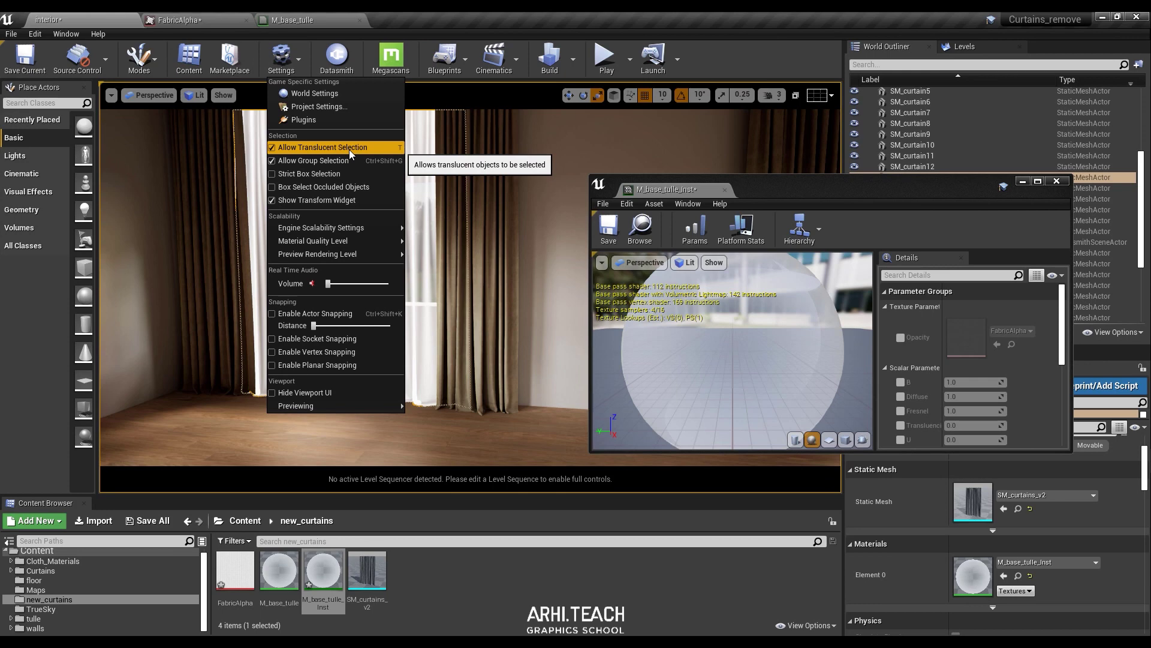
{"action": "left_click", "coordinate": [459, 292]}
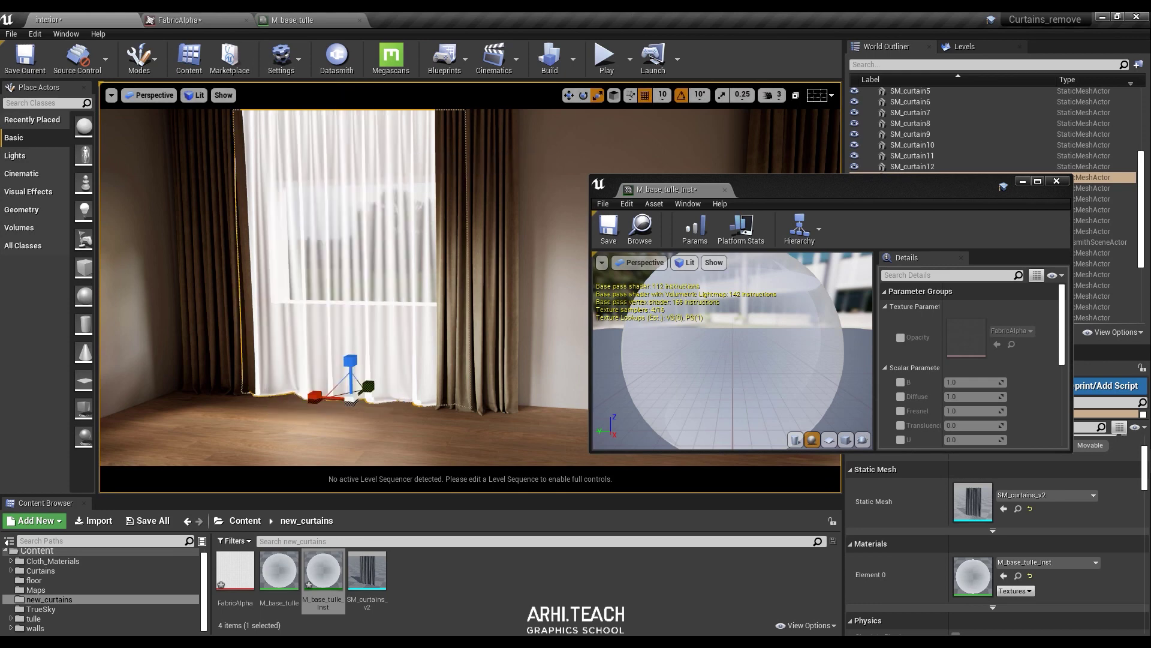
{"action": "left_click", "coordinate": [381, 231]}
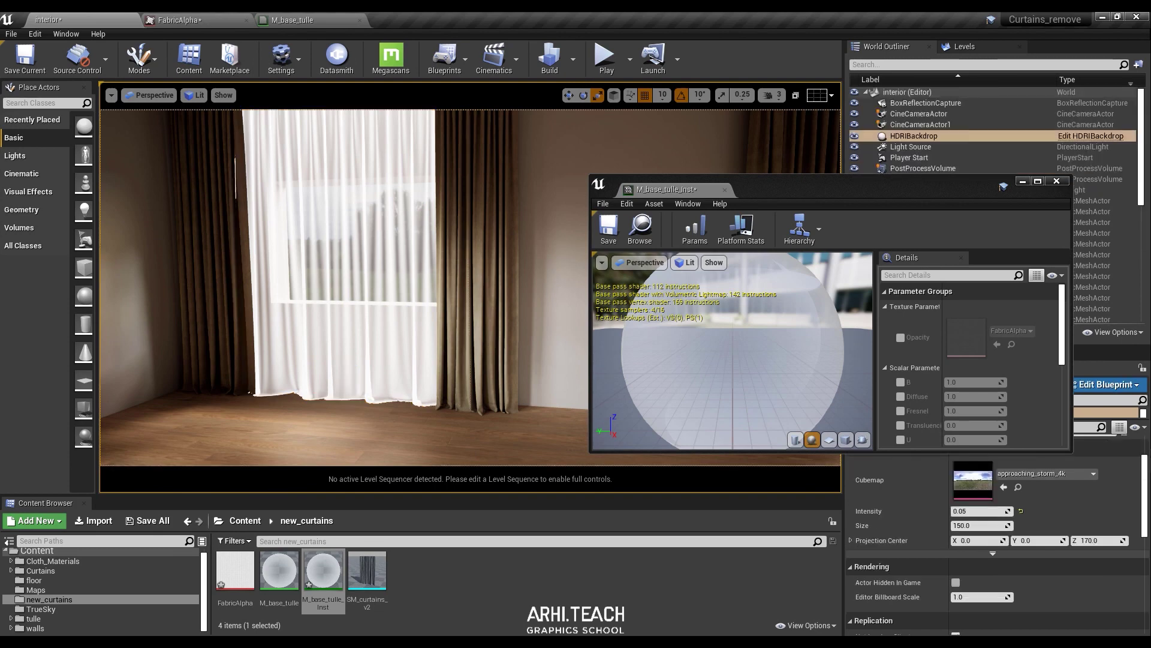
{"action": "left_click_drag", "start_coordinate": [873, 188], "coordinate": [763, 394]}
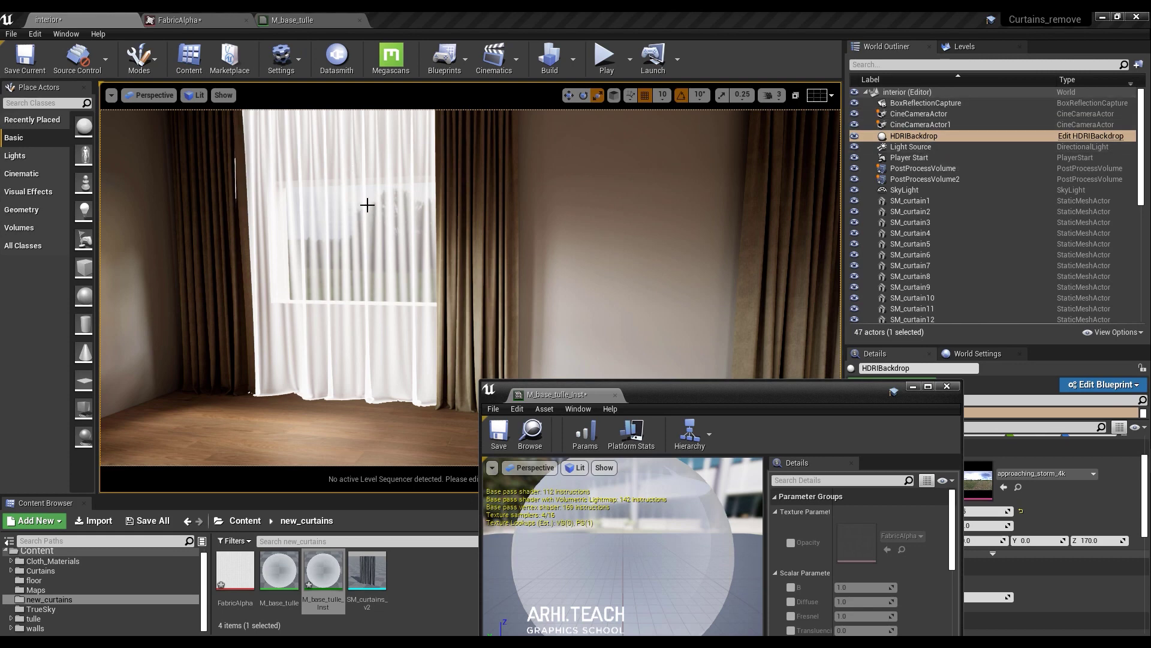
{"action": "left_click", "coordinate": [454, 247]}
{"action": "left_click", "coordinate": [335, 231]}
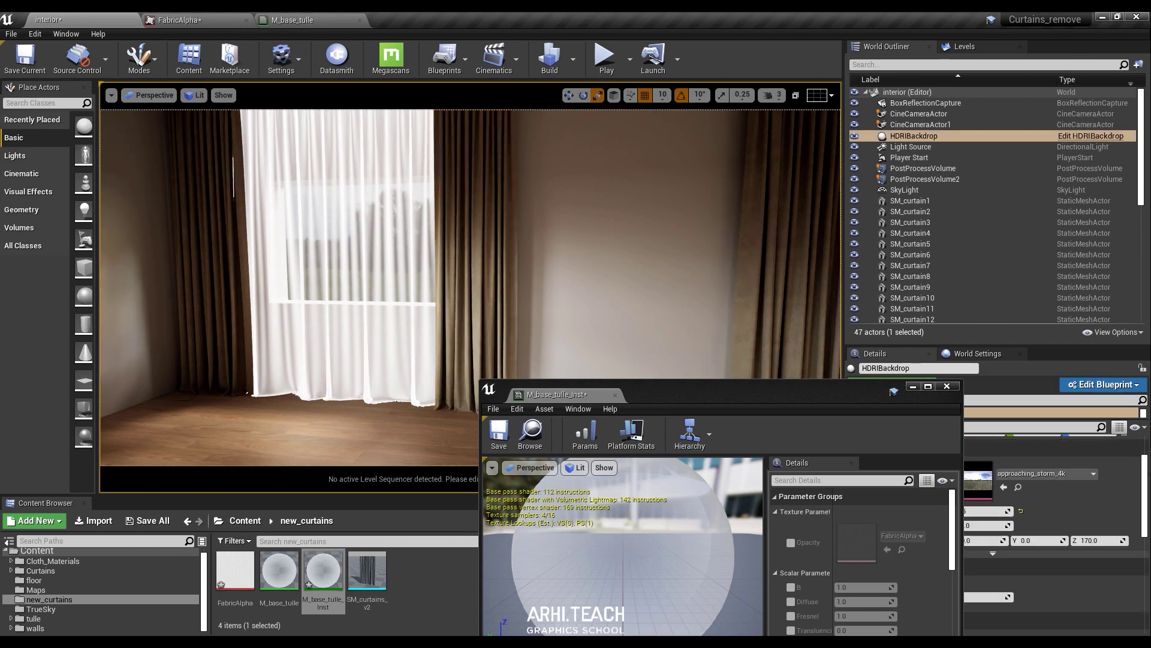
{"action": "left_click", "coordinate": [335, 231]}
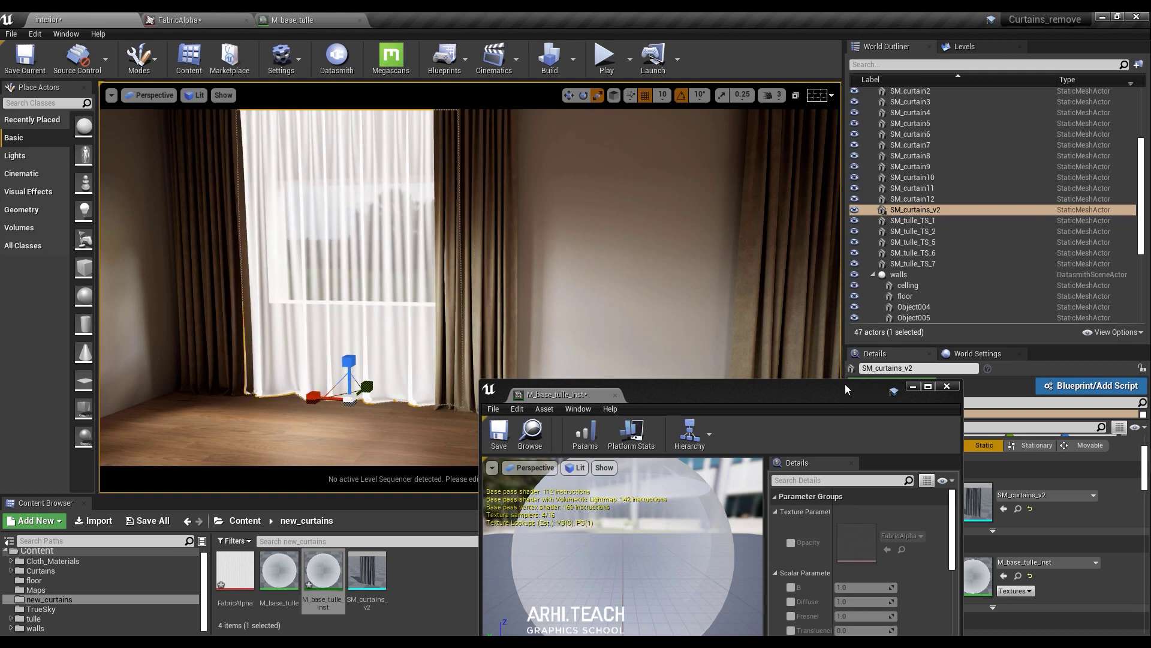
- Override the light map resolution of SM_curtains_v2 with 256 and close the material instance editor
{"action": "left_click_drag", "start_coordinate": [849, 389], "coordinate": [558, 396]}
{"action": "left_click", "coordinate": [952, 427]}
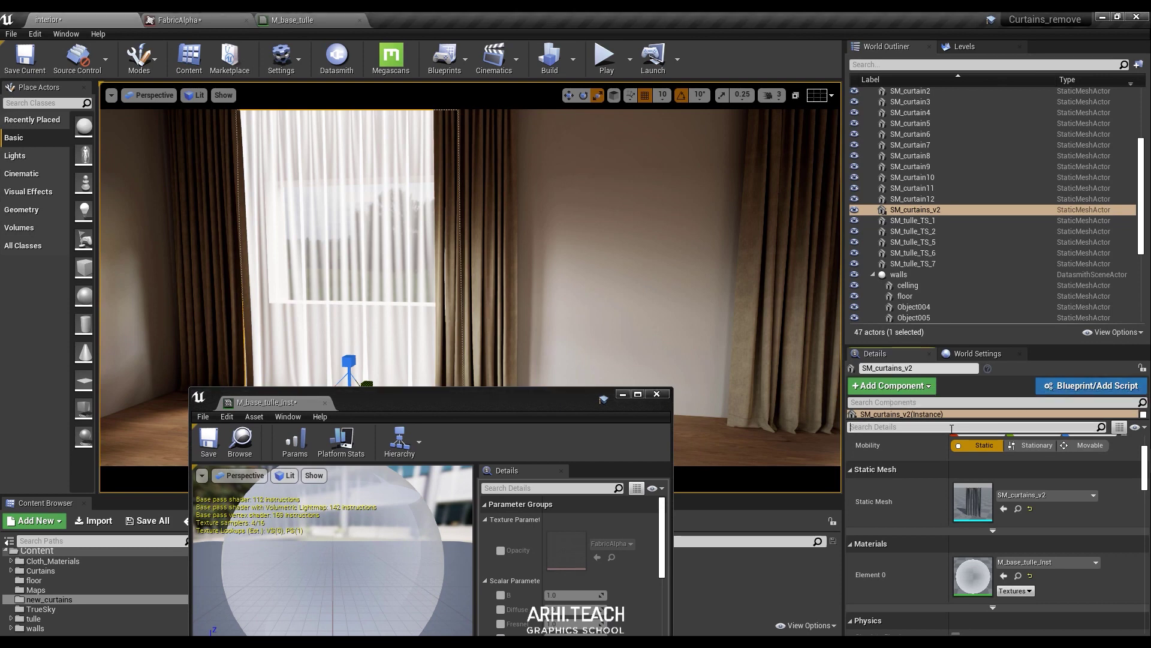
{"action": "type", "text": "light"}
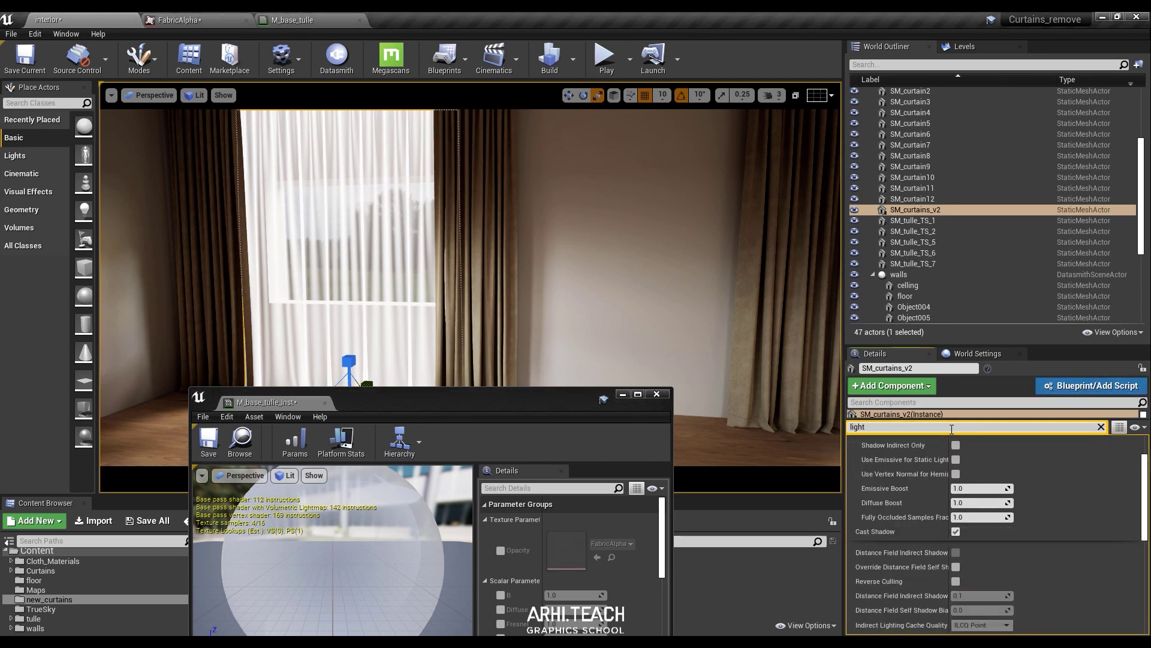
{"action": "scroll", "coordinate": [932, 467], "scroll_direction": "up", "scroll_amount": 2}
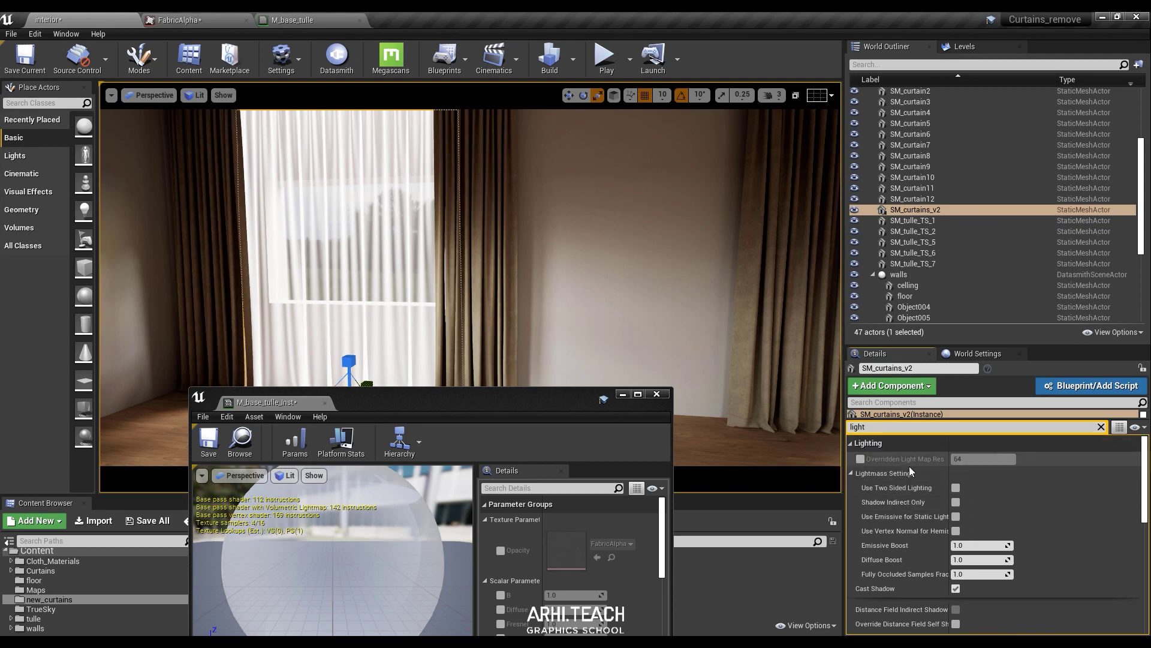
{"action": "left_click", "coordinate": [860, 459]}
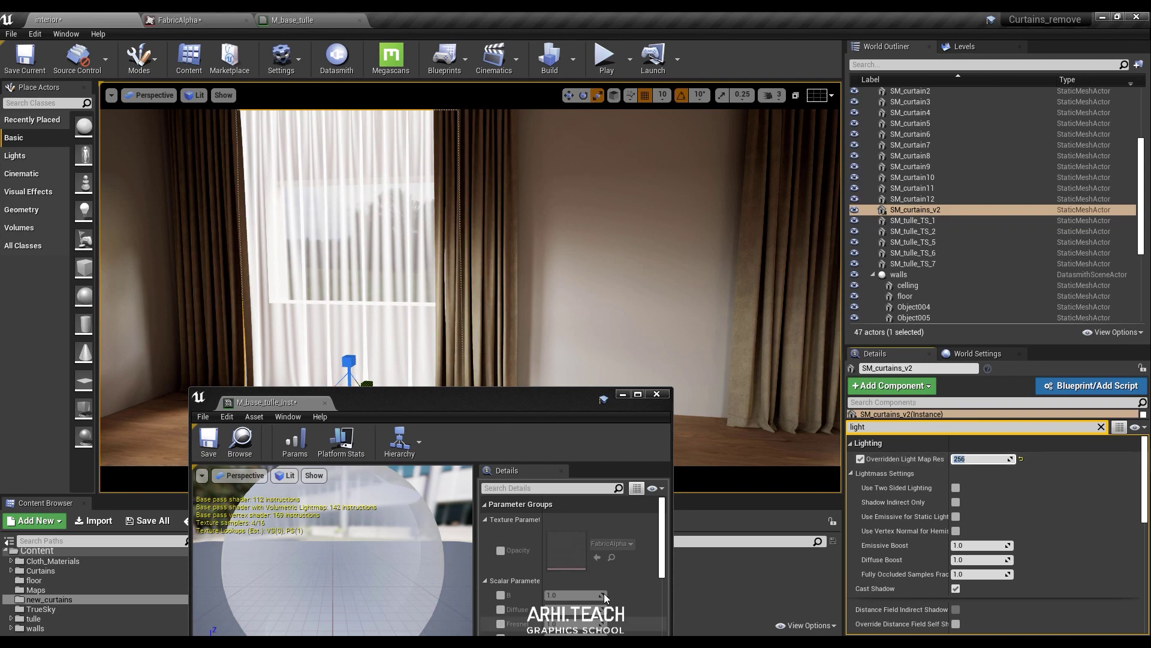
{"action": "left_click", "coordinate": [656, 394]}
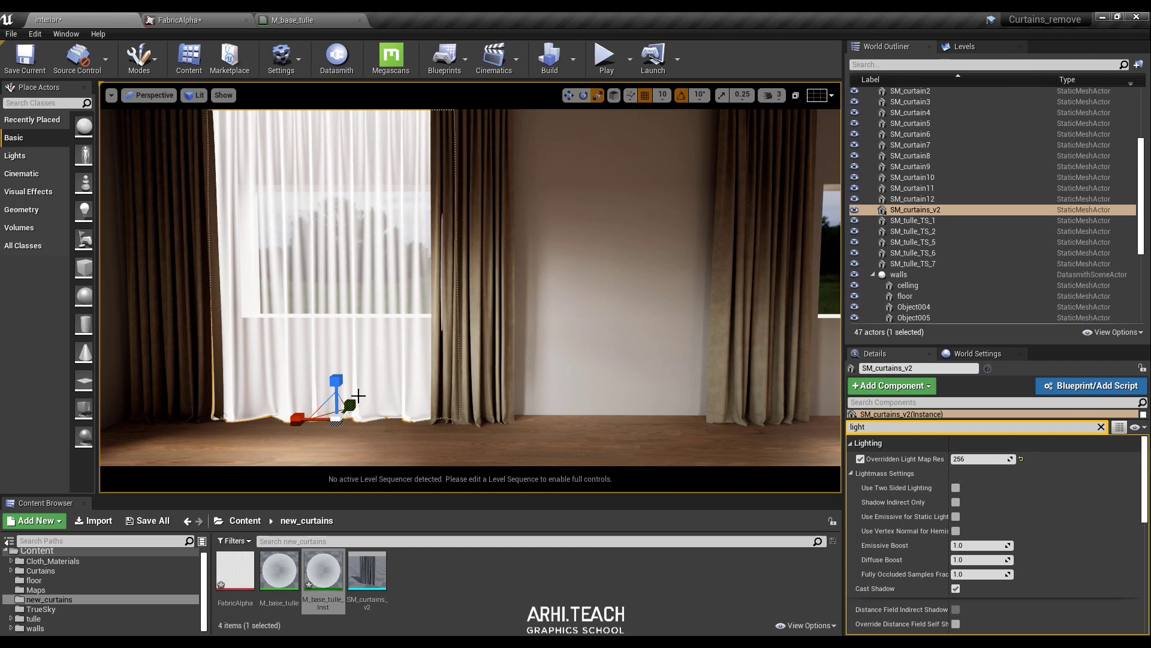
- Turn off position grid snapping, then narrow and shift the SM_curtains_v2 tulle to fit between the side curtains
{"action": "mouse_move", "coordinate": [297, 418]}
{"action": "left_mouse_down"}
{"action": "mouse_move", "coordinate": [321, 418]}
{"action": "mouse_move", "coordinate": [298, 419]}
{"action": "left_mouse_up"}
{"action": "key", "text": "w"}
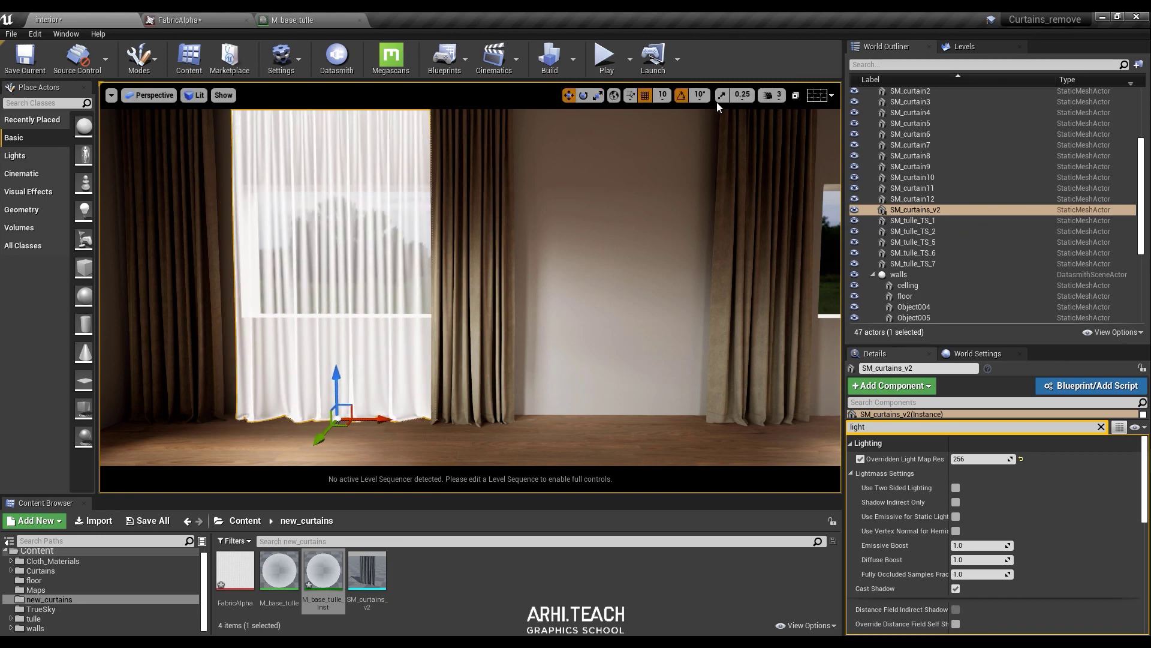
{"action": "left_click", "coordinate": [649, 97]}
{"action": "key", "text": "r"}
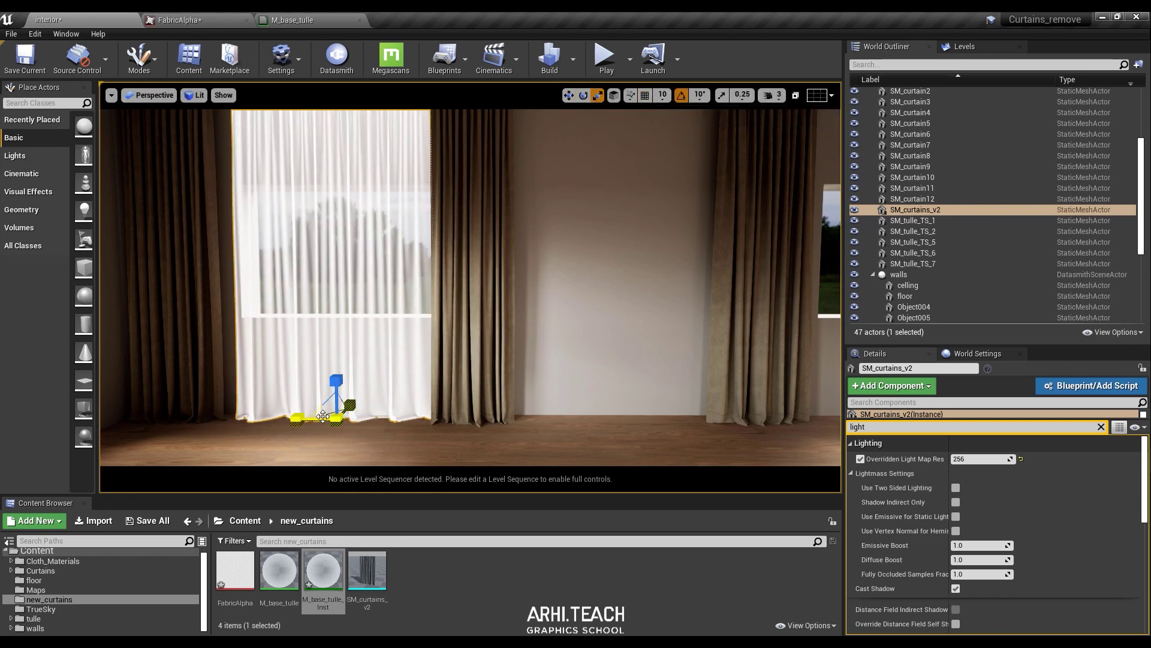
{"action": "mouse_move", "coordinate": [306, 417]}
{"action": "left_mouse_down"}
{"action": "mouse_move", "coordinate": [319, 418]}
{"action": "mouse_move", "coordinate": [300, 417]}
{"action": "left_mouse_up"}
{"action": "key", "text": "w"}
{"action": "right_click_drag", "start_coordinate": [369, 429], "coordinate": [373, 428]}
{"action": "left_click_drag", "start_coordinate": [366, 421], "coordinate": [362, 422]}
{"action": "mouse_move", "coordinate": [361, 422]}
{"action": "right_mouse_down"}
{"action": "mouse_move", "coordinate": [361, 396]}
{"action": "mouse_move", "coordinate": [342, 420]}
{"action": "mouse_move", "coordinate": [366, 414]}
{"action": "right_mouse_up"}
{"action": "right_click_drag", "start_coordinate": [431, 370], "coordinate": [431, 370]}
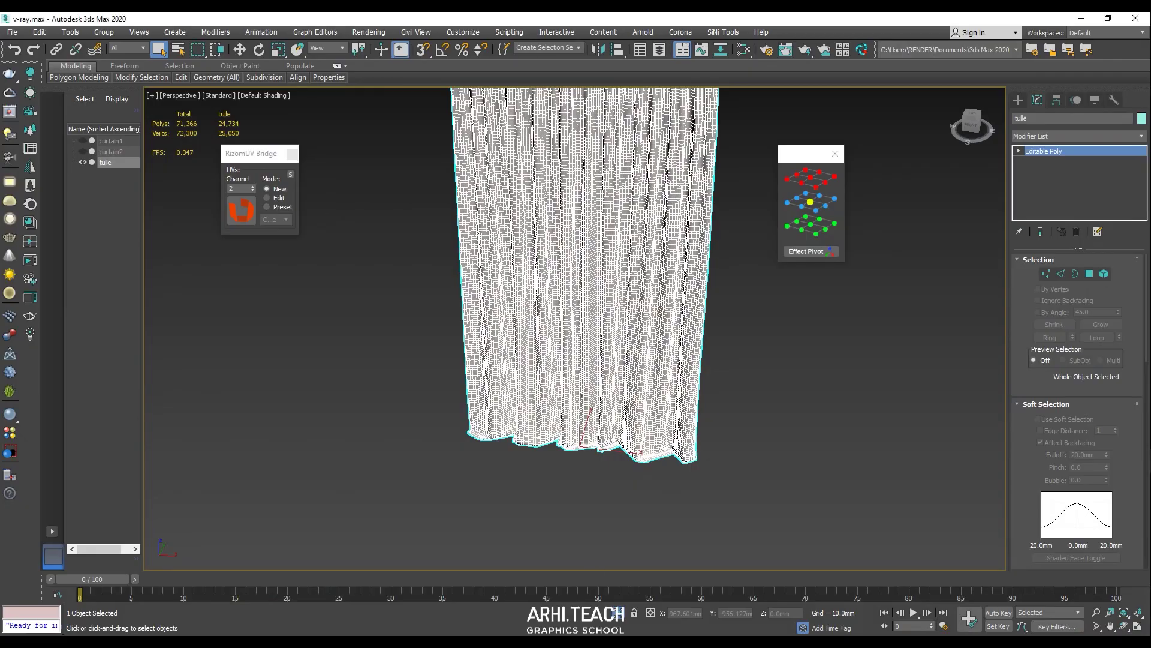
- Switch to 3ds Max and export the tulle object as the Unreal Datasmith file remove.udatasmith in the remove folder
{"action": "middle_click_drag", "start_coordinate": [296, 256], "coordinate": [297, 291]}
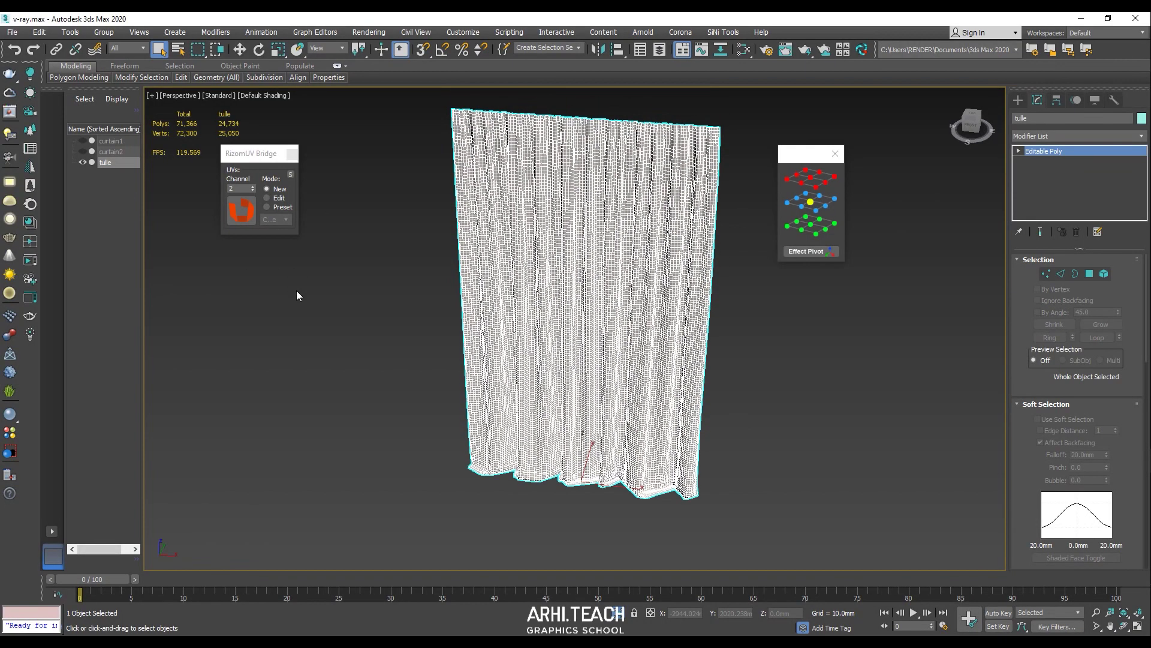
{"action": "left_click", "coordinate": [12, 31]}
{"action": "mouse_move", "coordinate": [42, 210]}
{"action": "left_click", "coordinate": [147, 226]}
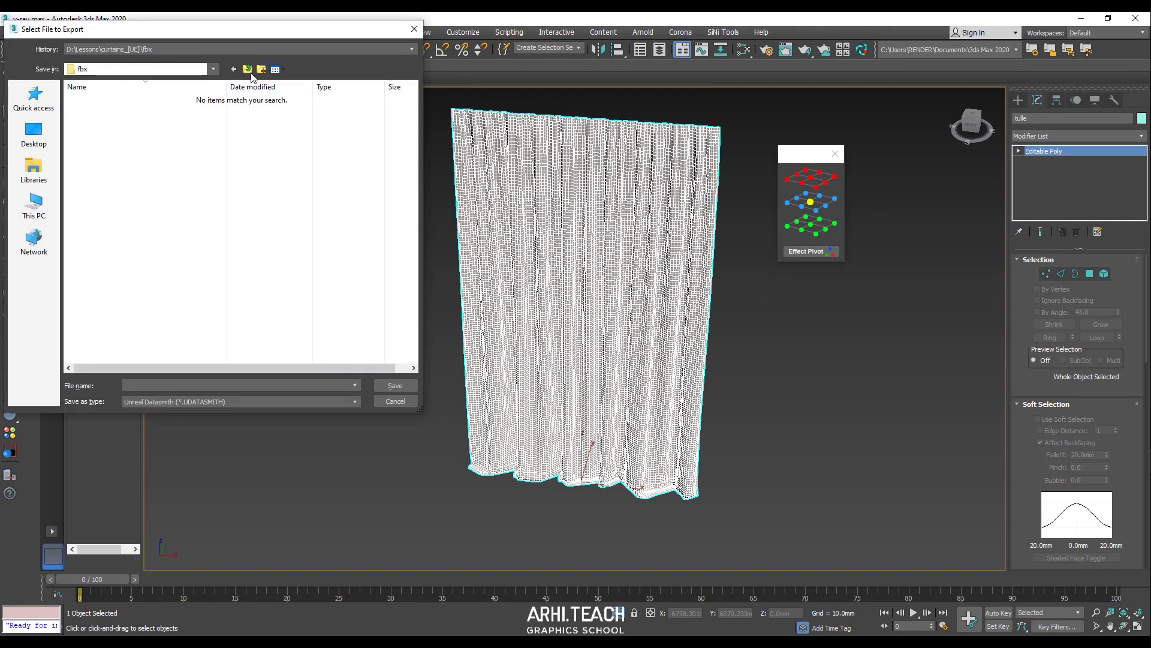
{"action": "left_click", "coordinate": [234, 70]}
{"action": "left_click", "coordinate": [101, 157]}
{"action": "double_click", "coordinate": [101, 159]}
{"action": "left_click", "coordinate": [397, 385]}
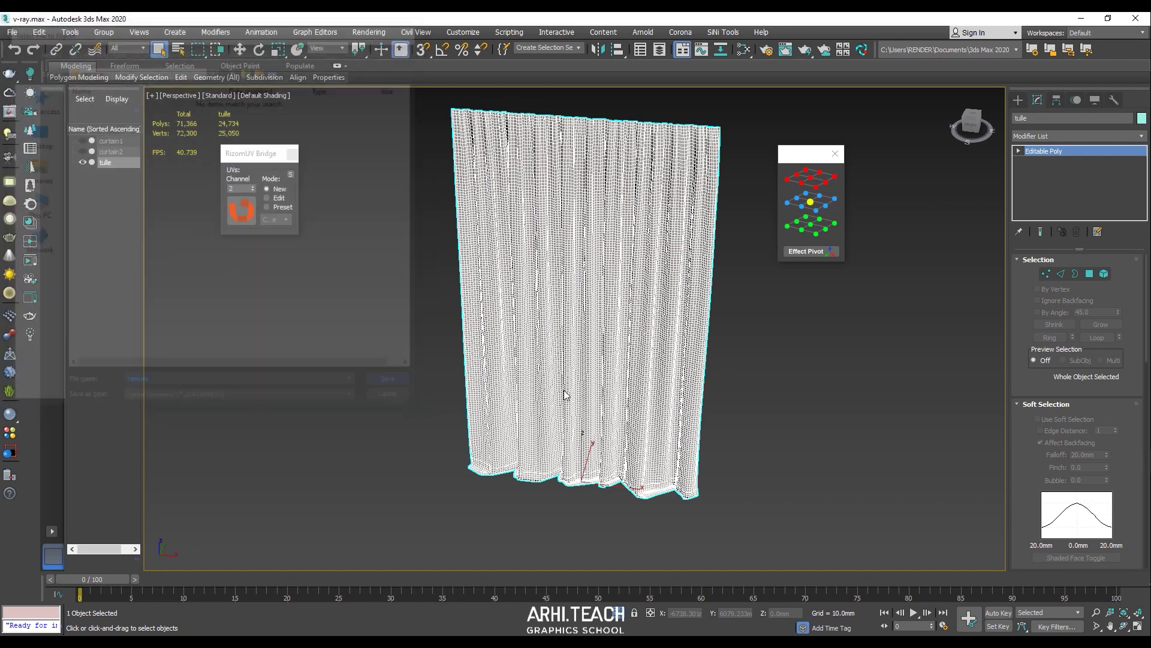
{"action": "left_click", "coordinate": [538, 373]}
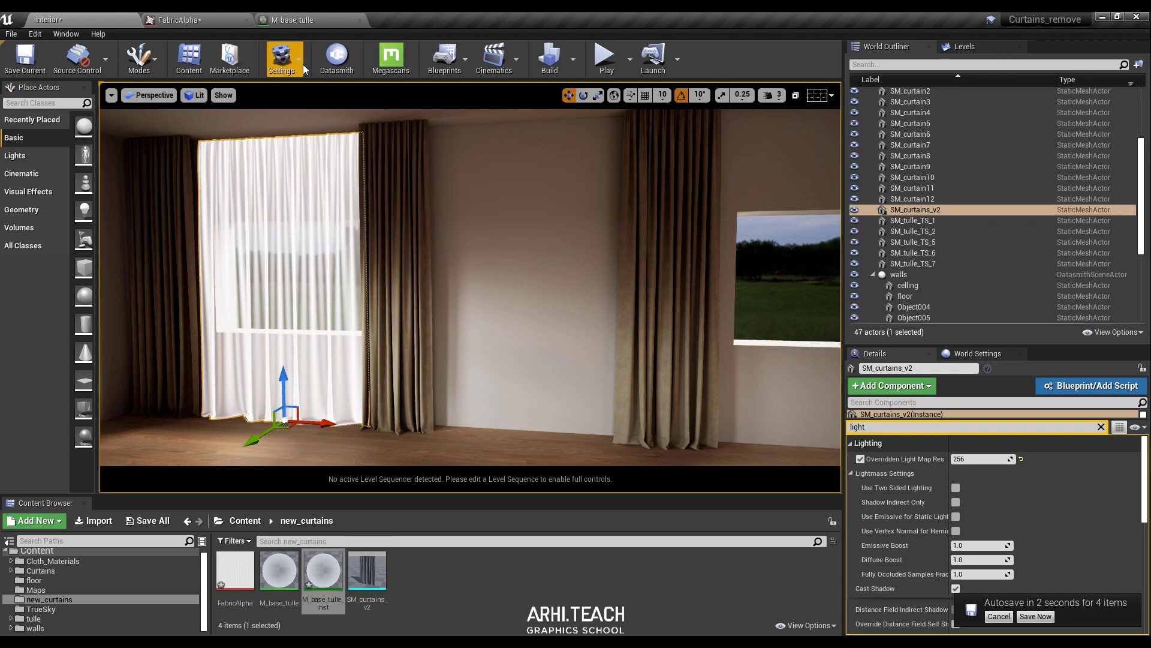
- Switch back to Unreal Engine and start a Datasmith import of remove.udatasmith into the new_curtains folder
{"action": "left_click", "coordinate": [337, 63]}
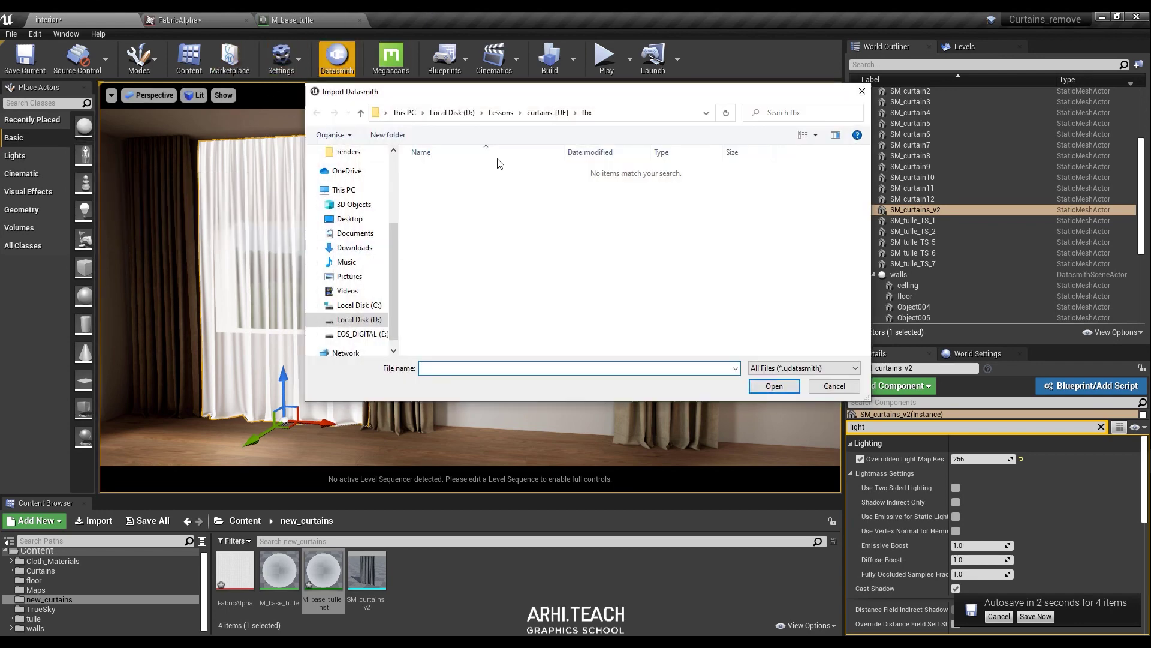
{"action": "left_click", "coordinate": [547, 112]}
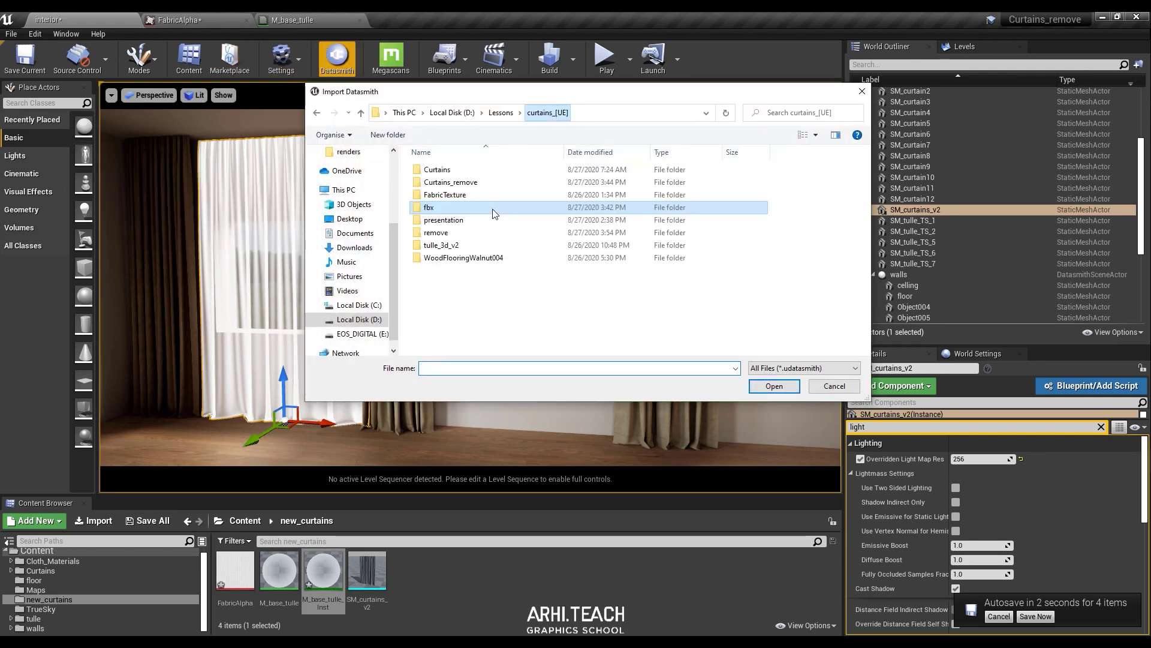
{"action": "double_click", "coordinate": [444, 233]}
{"action": "double_click", "coordinate": [473, 183]}
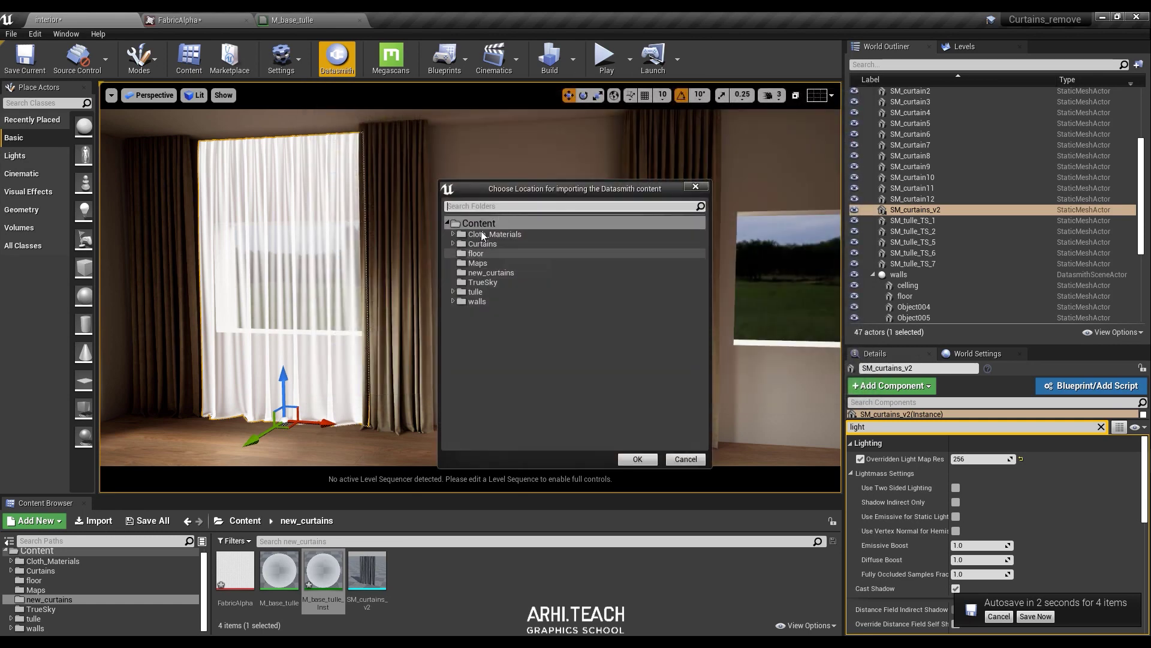
{"action": "left_click", "coordinate": [489, 273]}
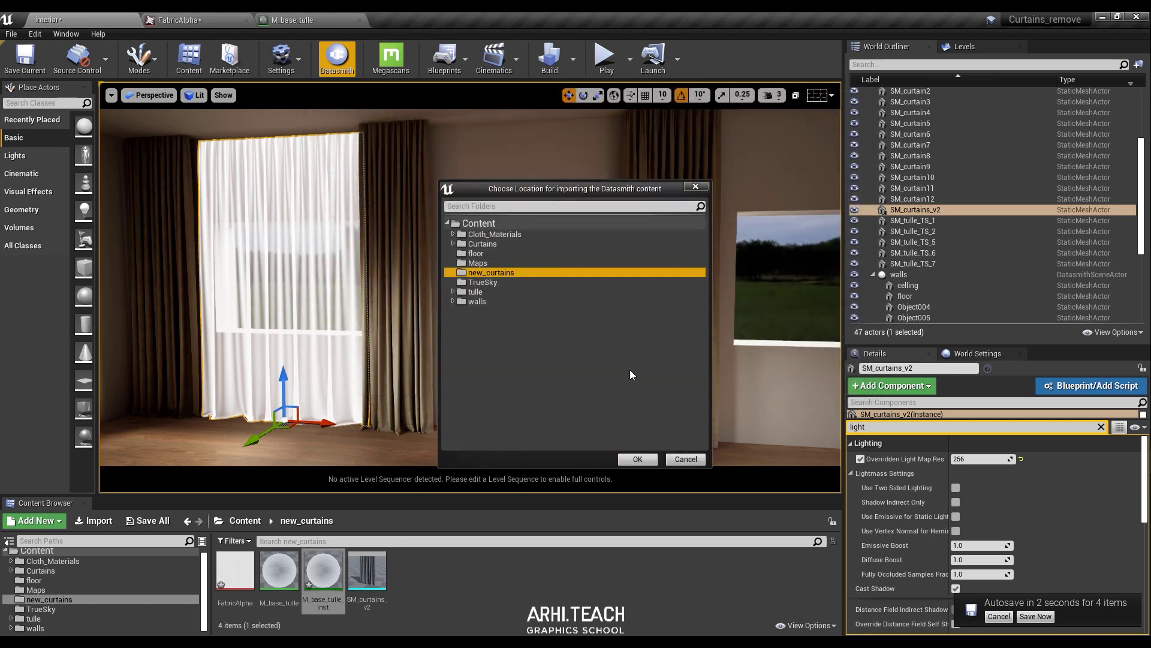
{"action": "left_click", "coordinate": [637, 460]}
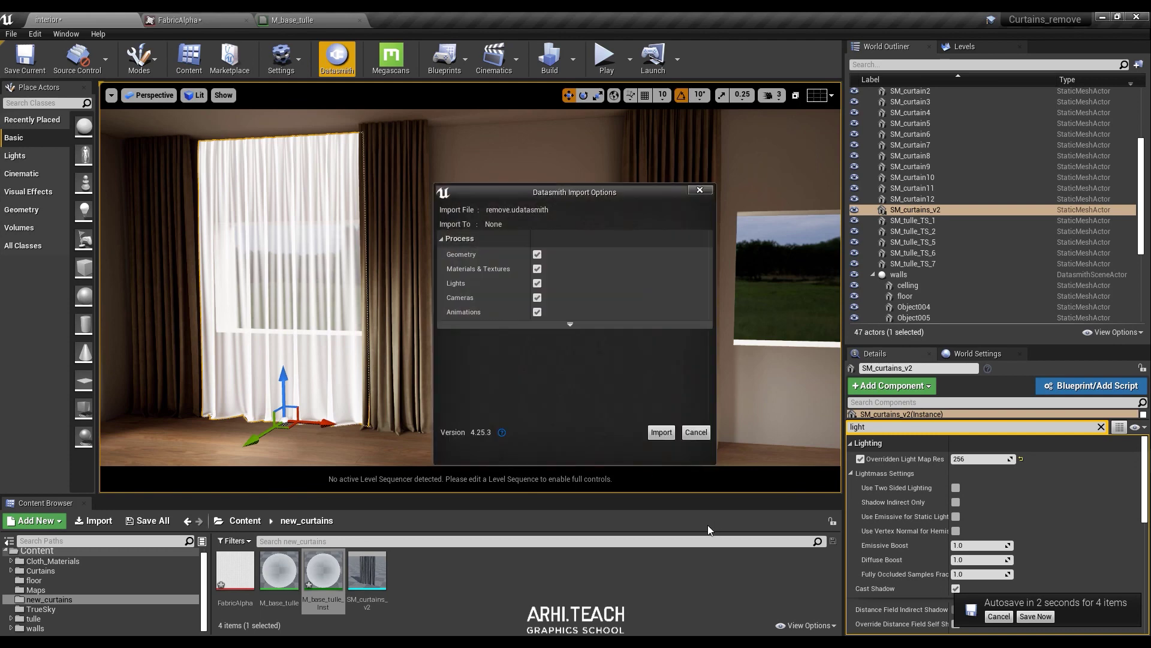
- Import remove.udatasmith with only geometry and materials and textures enabled, leaving out lights, cameras and animations, after expanding the static mesh options
{"action": "left_click", "coordinate": [570, 325]}
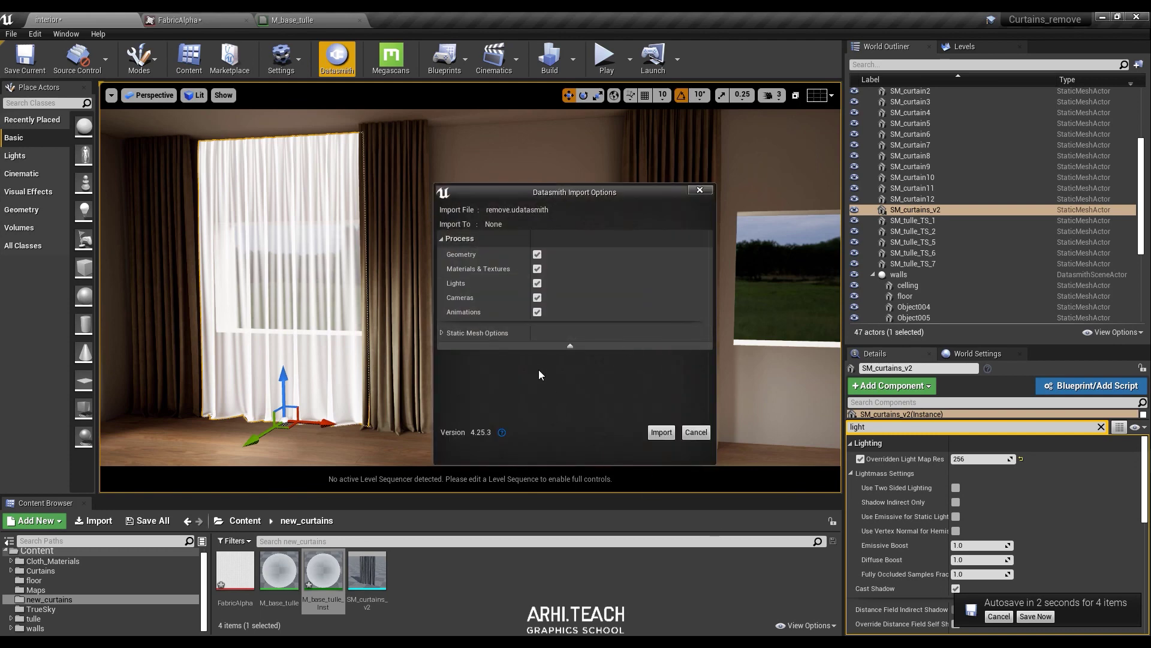
{"action": "left_click", "coordinate": [444, 333]}
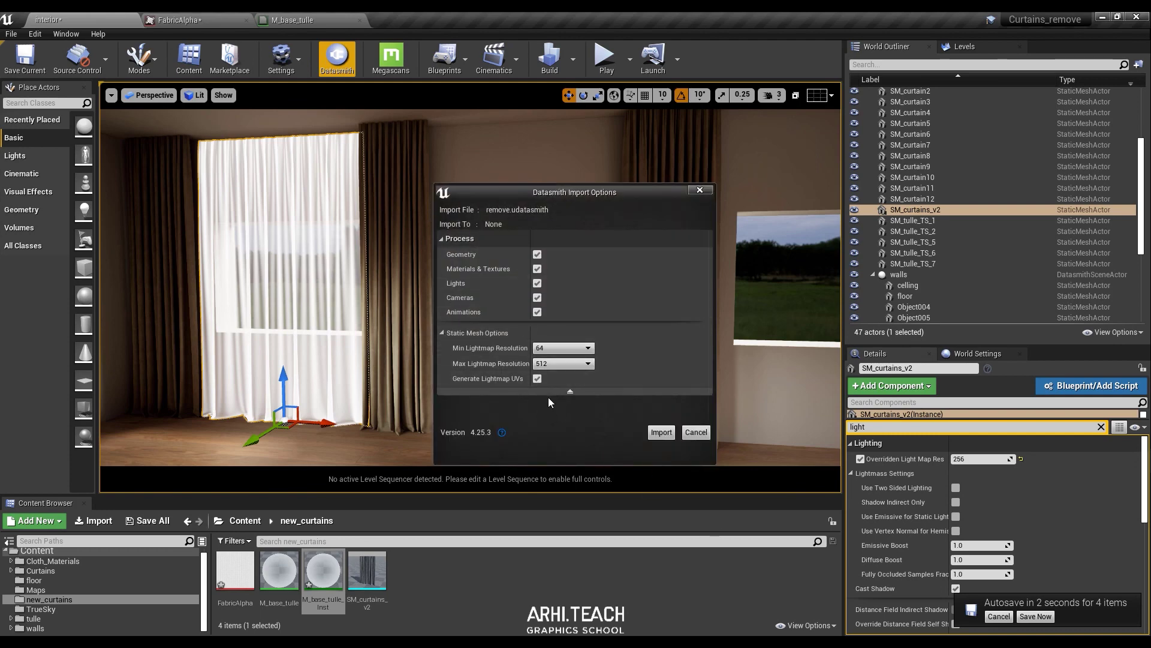
{"action": "left_click", "coordinate": [537, 297]}
{"action": "left_click", "coordinate": [537, 283]}
{"action": "left_click", "coordinate": [537, 268]}
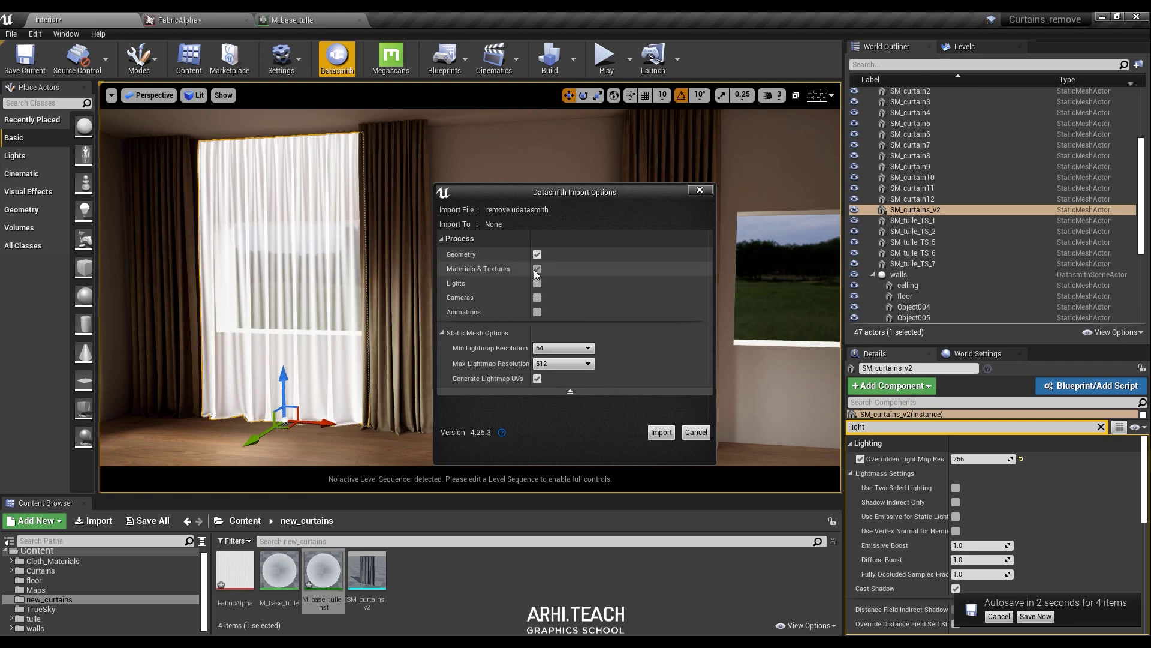
{"action": "left_click", "coordinate": [662, 432]}
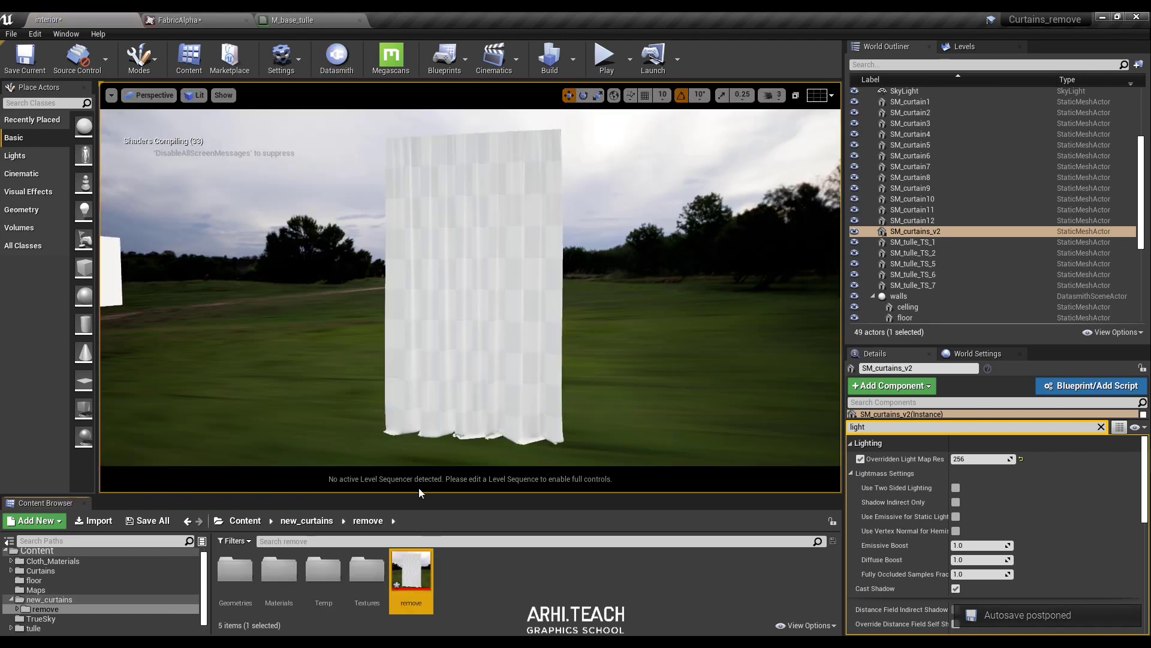
- Select the imported tulle actor under the remove scene and move it into the room's plan in the top view
{"action": "mouse_move", "coordinate": [420, 420]}
{"action": "right_mouse_down"}
{"action": "mouse_move", "coordinate": [384, 456]}
{"action": "mouse_move", "coordinate": [360, 408]}
{"action": "mouse_move", "coordinate": [420, 444]}
{"action": "mouse_move", "coordinate": [420, 431]}
{"action": "right_mouse_up"}
{"action": "right_click_drag", "start_coordinate": [532, 262], "coordinate": [532, 262]}
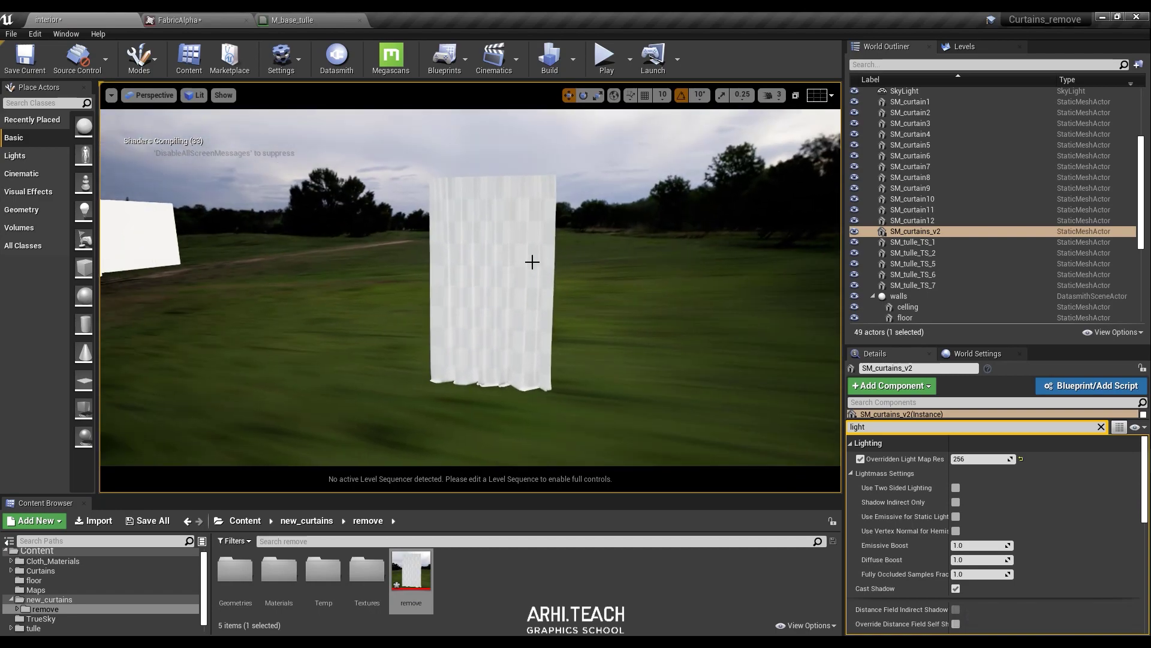
{"action": "key", "text": "alt+2"}
{"action": "key", "text": "alt+j"}
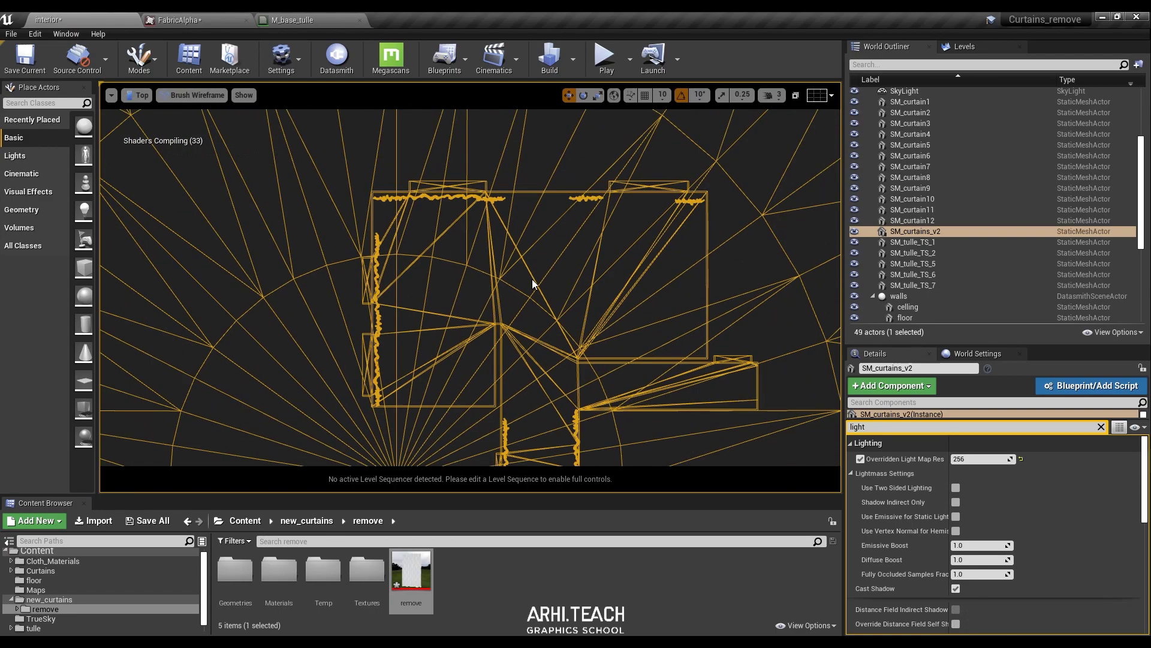
{"action": "scroll", "coordinate": [578, 318], "scroll_direction": "down", "scroll_amount": 6}
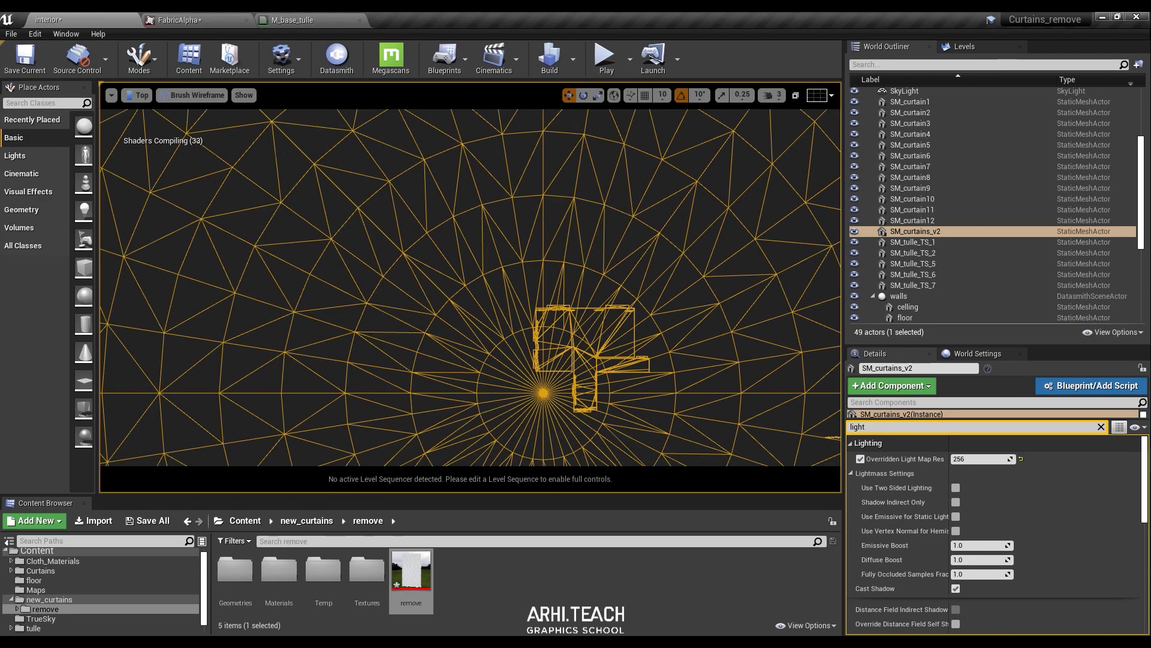
{"action": "right_click_drag", "start_coordinate": [684, 355], "coordinate": [463, 227]}
{"action": "scroll", "coordinate": [923, 299], "scroll_direction": "down", "scroll_amount": 2}
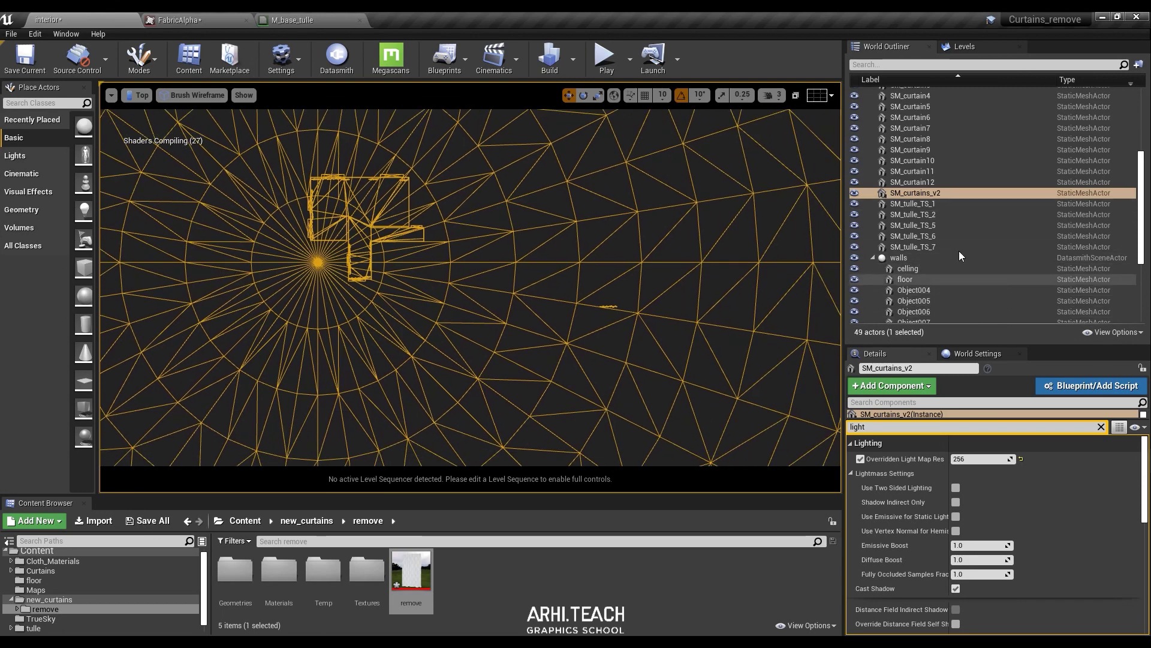
{"action": "scroll", "coordinate": [954, 224], "scroll_direction": "up", "scroll_amount": 8}
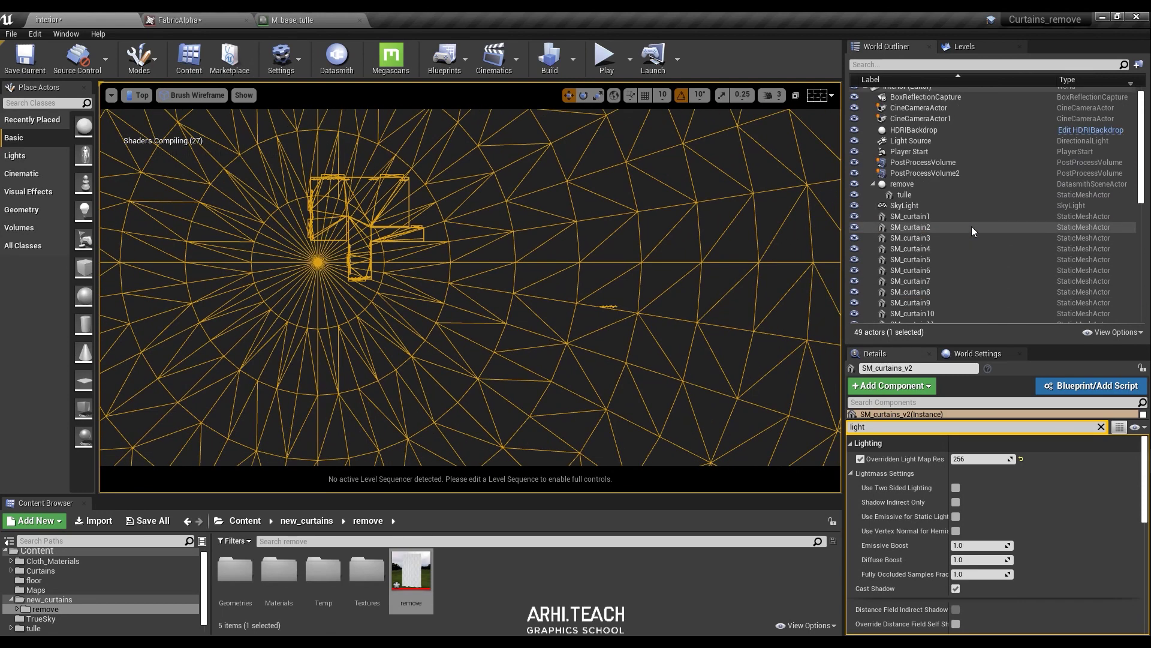
{"action": "left_click", "coordinate": [912, 200]}
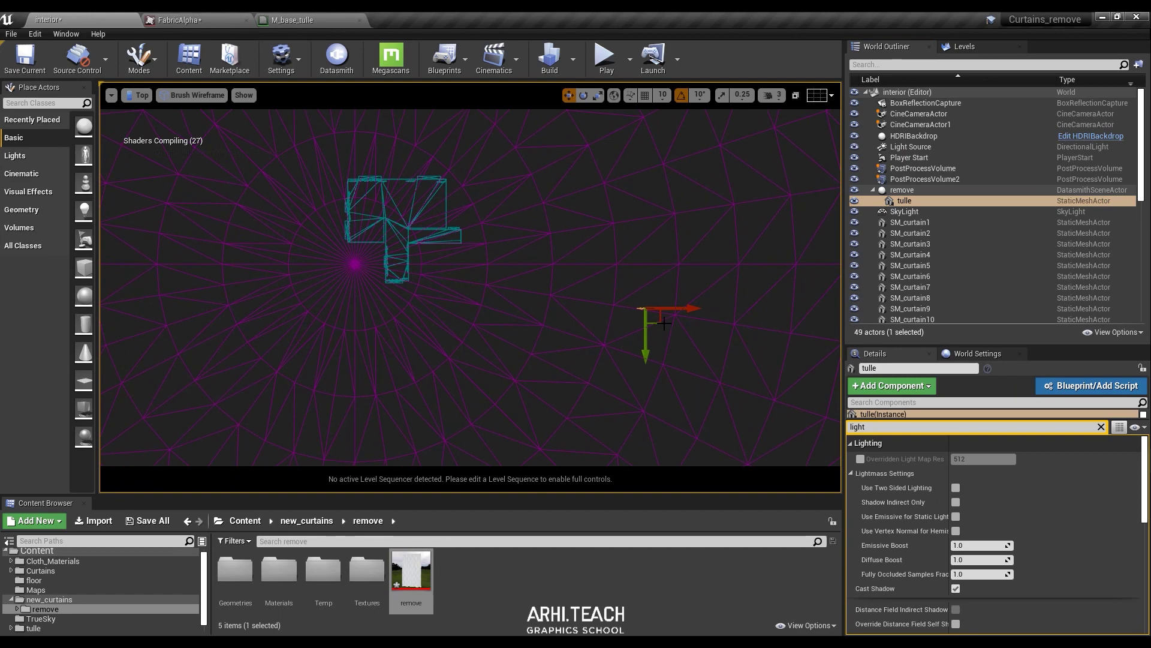
{"action": "key", "text": "f"}
{"action": "scroll", "coordinate": [625, 321], "scroll_direction": "down", "scroll_amount": 5}
{"action": "left_click_drag", "start_coordinate": [606, 339], "coordinate": [325, 214]}
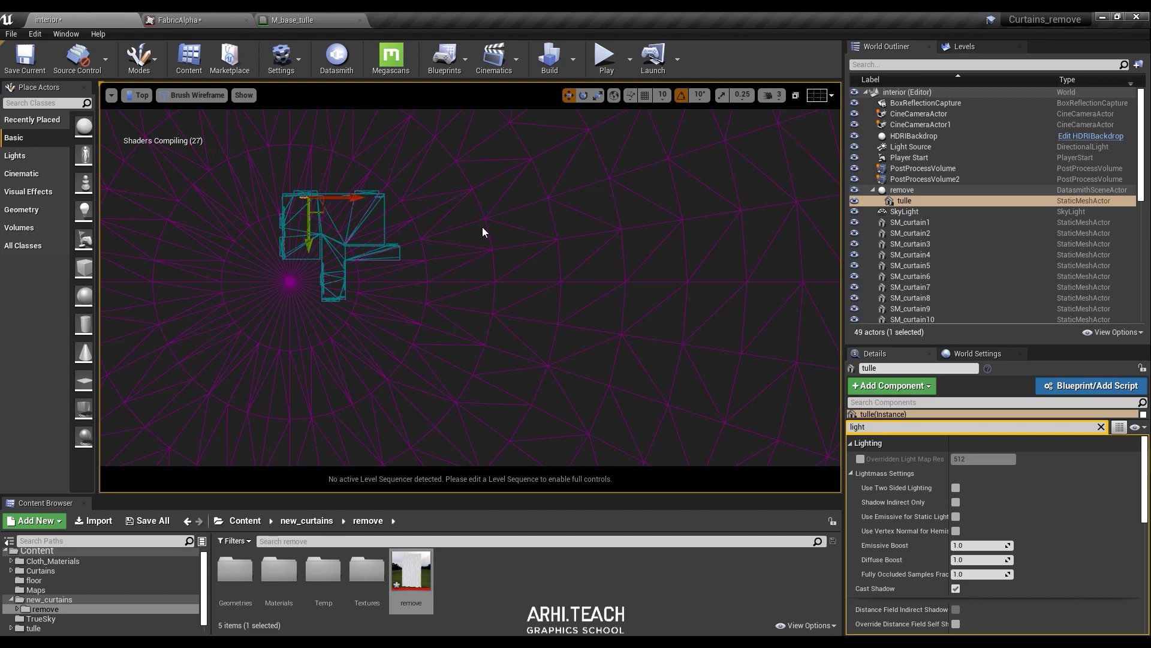
- Return to the perspective view and shift the tulle between the side curtains in front of the room's right-hand window
{"action": "key", "text": "alt+g"}
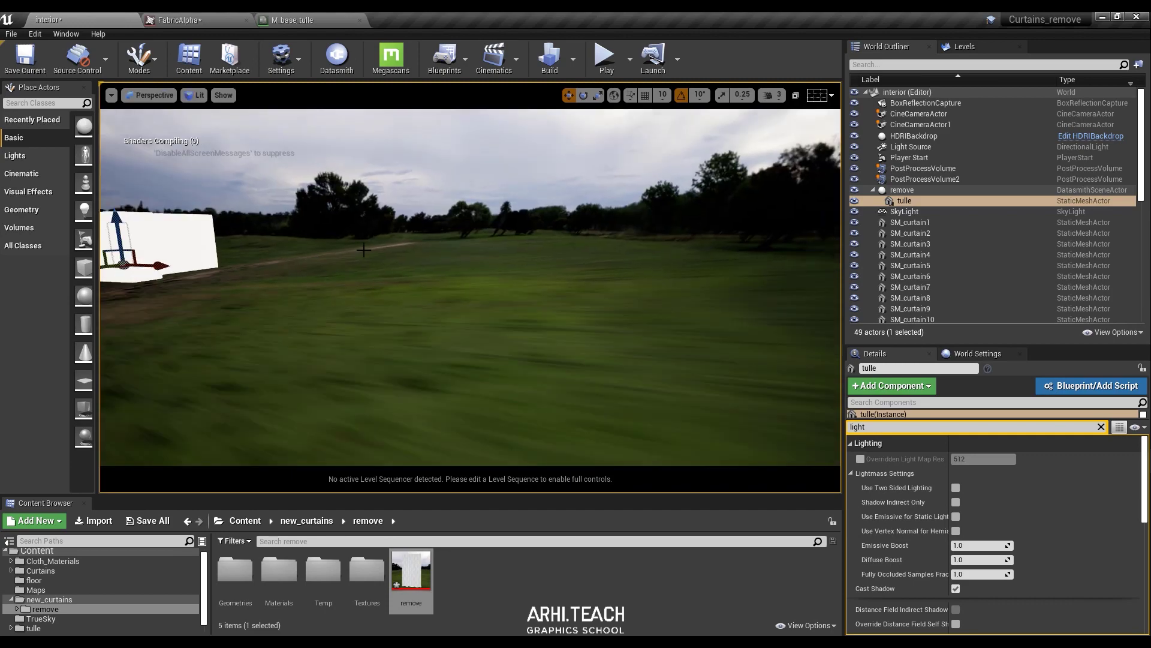
{"action": "key", "text": "f"}
{"action": "right_click_drag", "start_coordinate": [284, 362], "coordinate": [283, 363]}
{"action": "left_click_drag", "start_coordinate": [284, 363], "coordinate": [711, 362]}
{"action": "right_click_drag", "start_coordinate": [724, 350], "coordinate": [723, 349]}
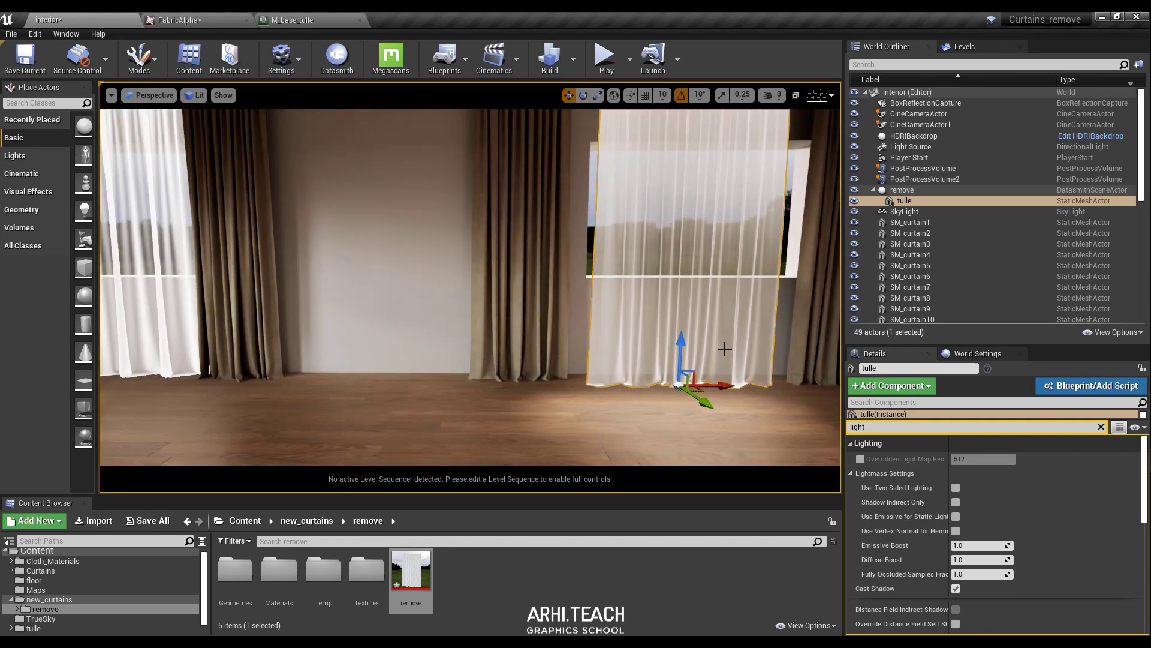
- Clear the details filter, open the tulle's material instance and override Refraction IOR (29) with 1
{"action": "left_click", "coordinate": [1102, 426]}
{"action": "scroll", "coordinate": [959, 577], "scroll_direction": "down", "scroll_amount": 2}
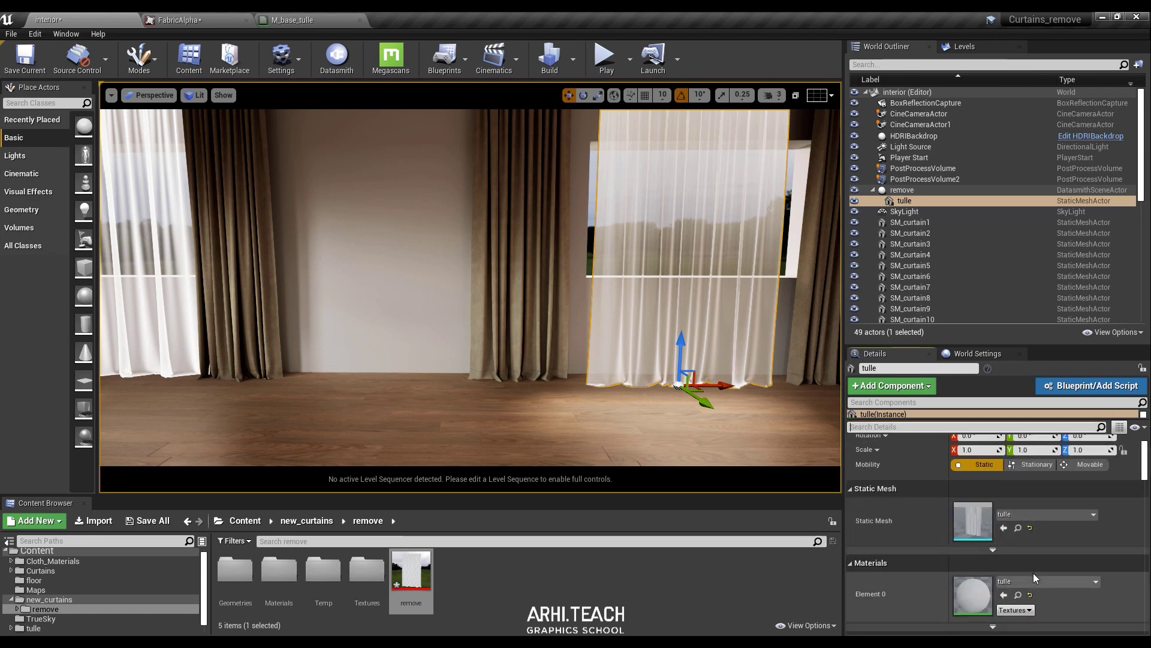
{"action": "double_click", "coordinate": [973, 605]}
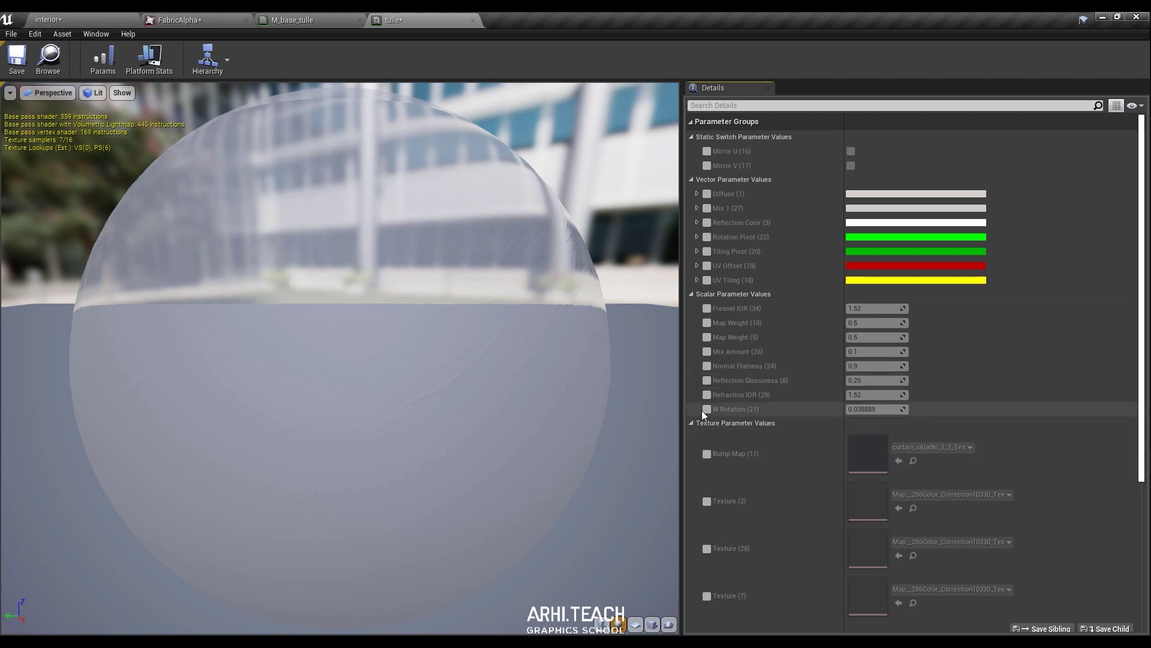
{"action": "left_click", "coordinate": [707, 395]}
{"action": "left_click", "coordinate": [867, 394]}
{"action": "type", "text": "1"}
{"action": "key", "text": "Return"}
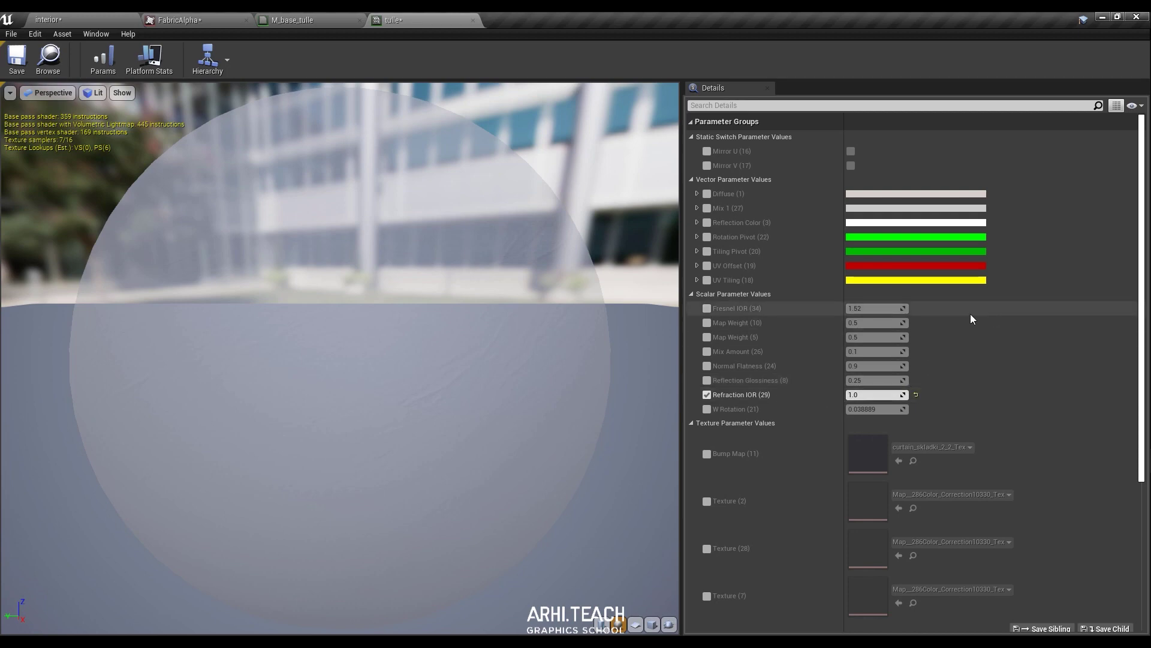
- Review the instance's texture parameters, then open its parent tulle material and examine the node graph
{"action": "scroll", "coordinate": [773, 474], "scroll_direction": "down", "scroll_amount": 3}
{"action": "scroll", "coordinate": [774, 485], "scroll_direction": "down", "scroll_amount": 2}
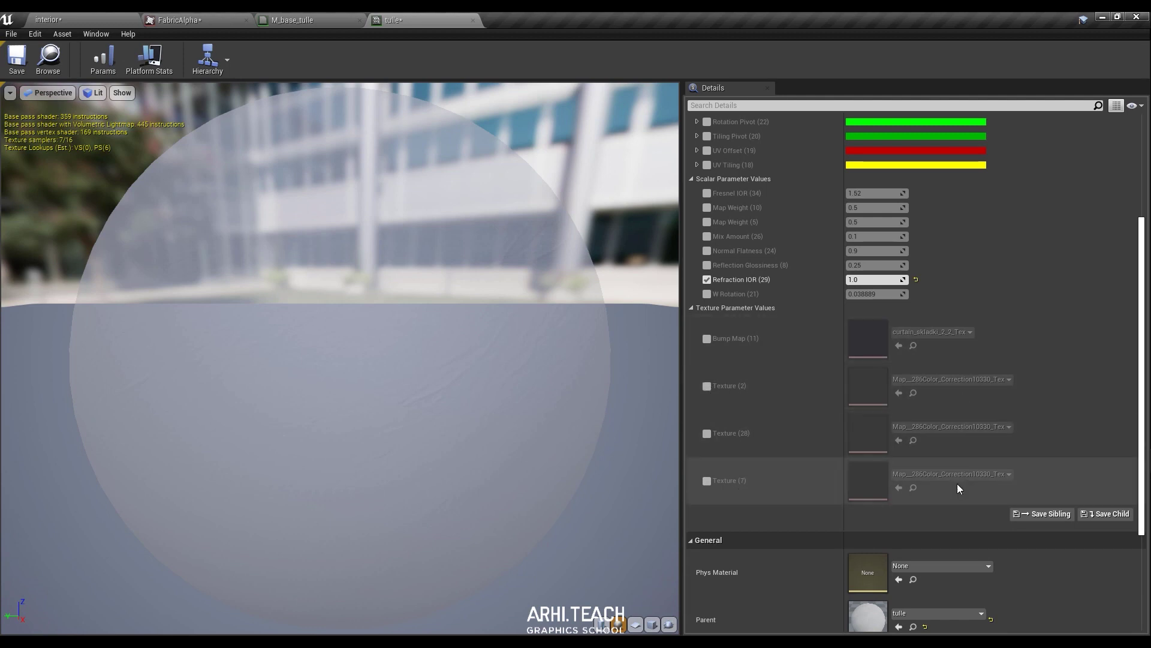
{"action": "scroll", "coordinate": [957, 485], "scroll_direction": "up", "scroll_amount": 2}
{"action": "scroll", "coordinate": [957, 483], "scroll_direction": "up", "scroll_amount": 1}
{"action": "scroll", "coordinate": [957, 484], "scroll_direction": "down", "scroll_amount": 3}
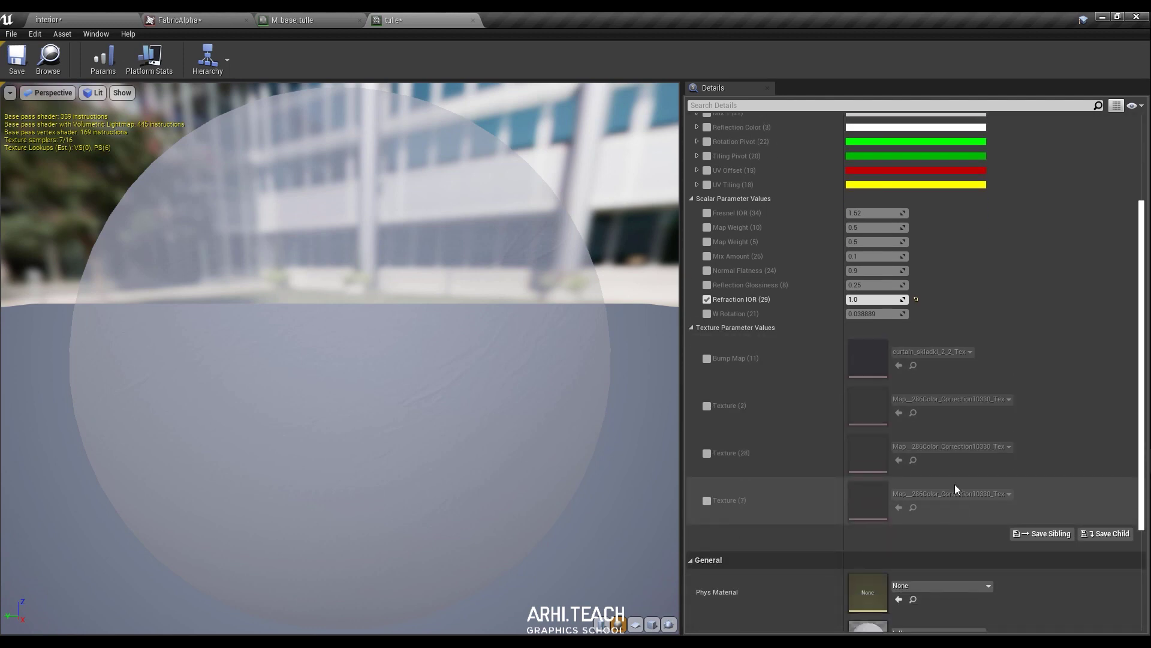
{"action": "scroll", "coordinate": [955, 489], "scroll_direction": "down", "scroll_amount": 3}
{"action": "double_click", "coordinate": [866, 566]}
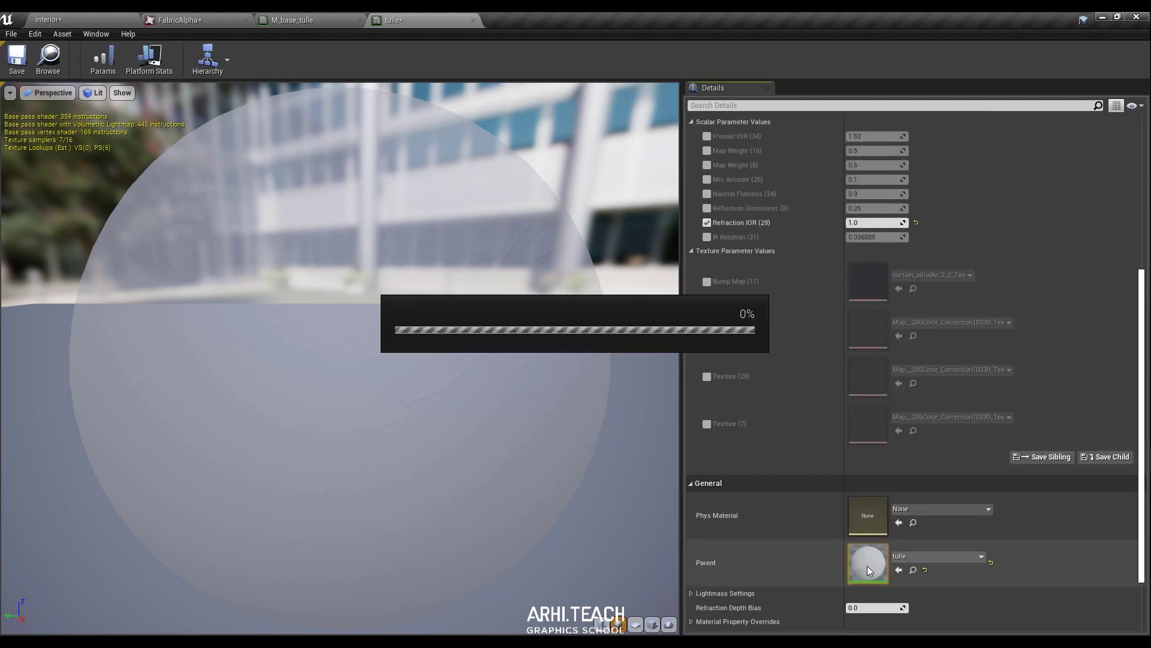
{"action": "scroll", "coordinate": [676, 364], "scroll_direction": "down", "scroll_amount": 6}
{"action": "right_click_drag", "start_coordinate": [675, 364], "coordinate": [689, 229]}
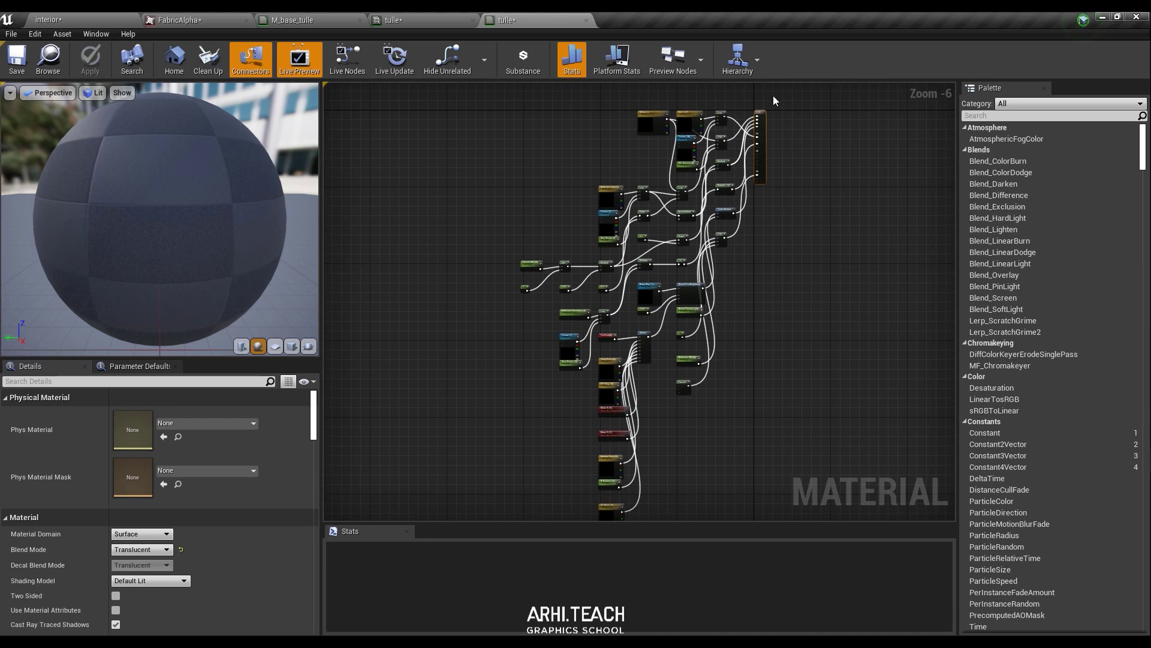
{"action": "scroll", "coordinate": [759, 113], "scroll_direction": "up", "scroll_amount": 5}
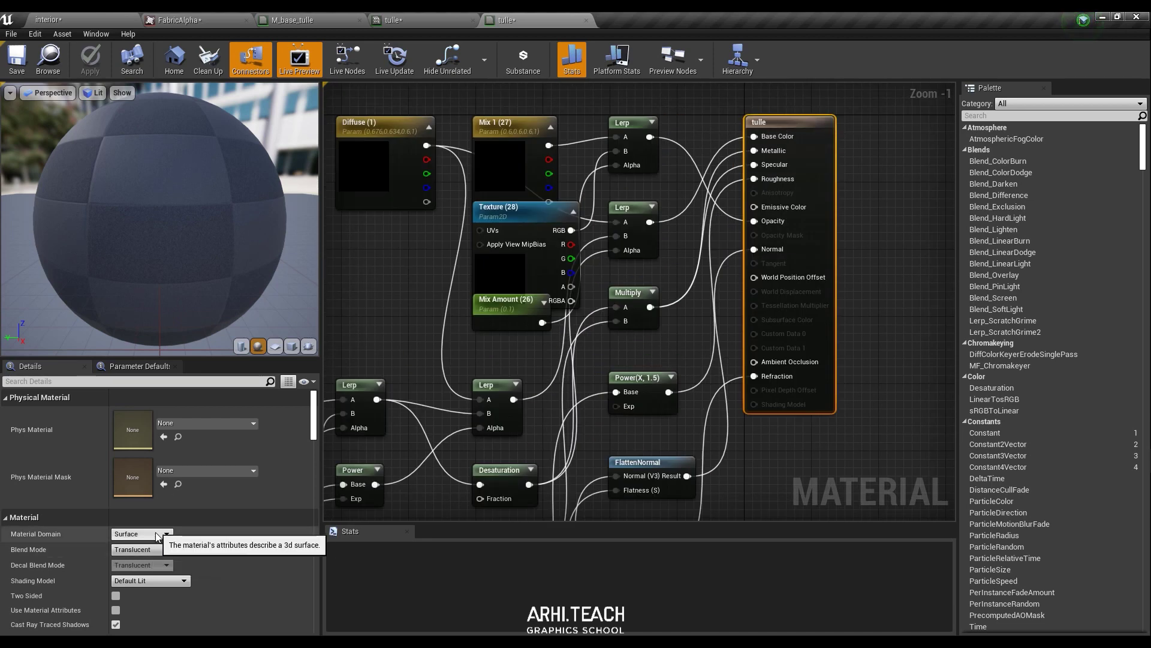
- Look through the tulle material's shading model options without changing them and inspect its node connections
{"action": "left_click", "coordinate": [152, 580]}
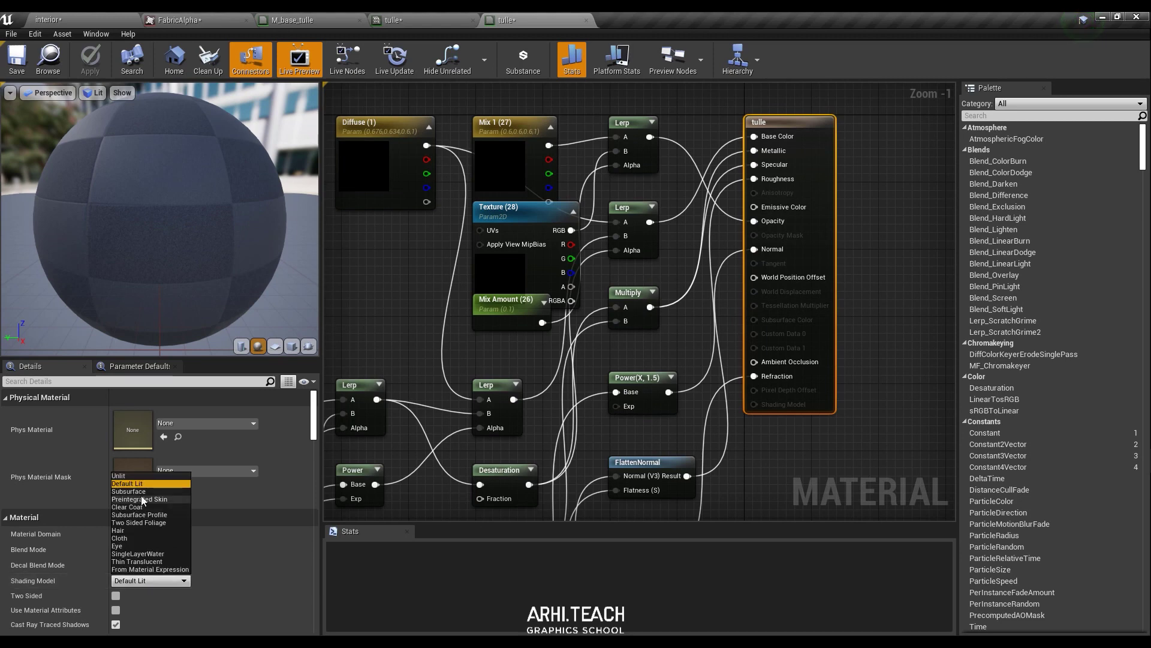
{"action": "left_click", "coordinate": [267, 592]}
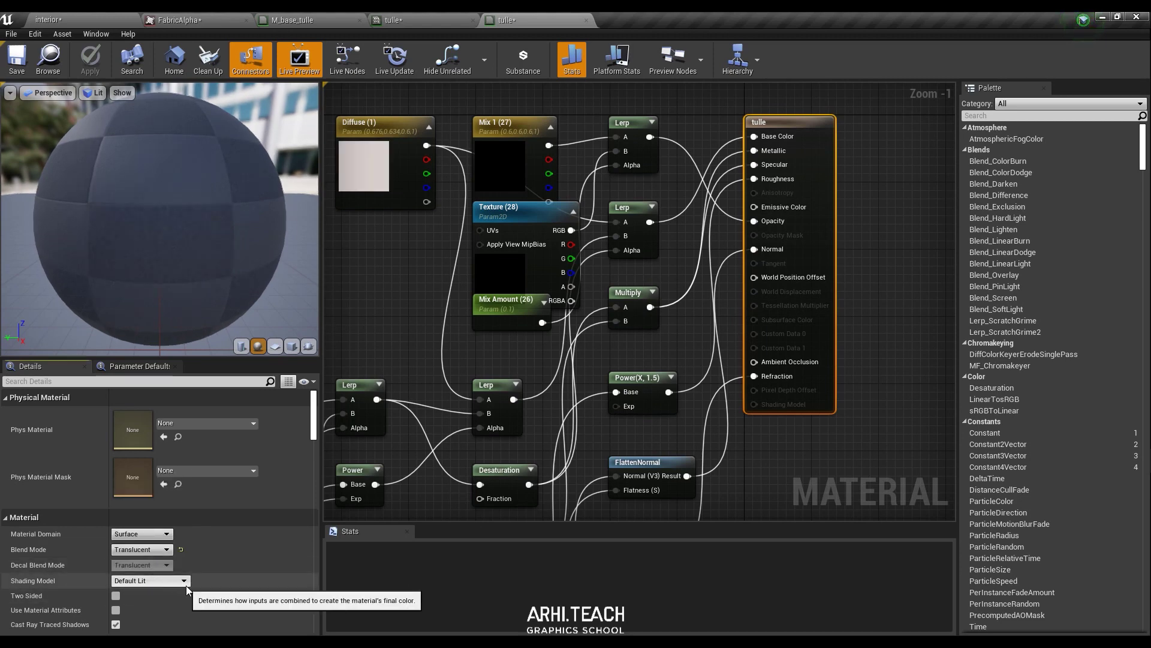
{"action": "scroll", "coordinate": [186, 585], "scroll_direction": "down", "scroll_amount": 1}
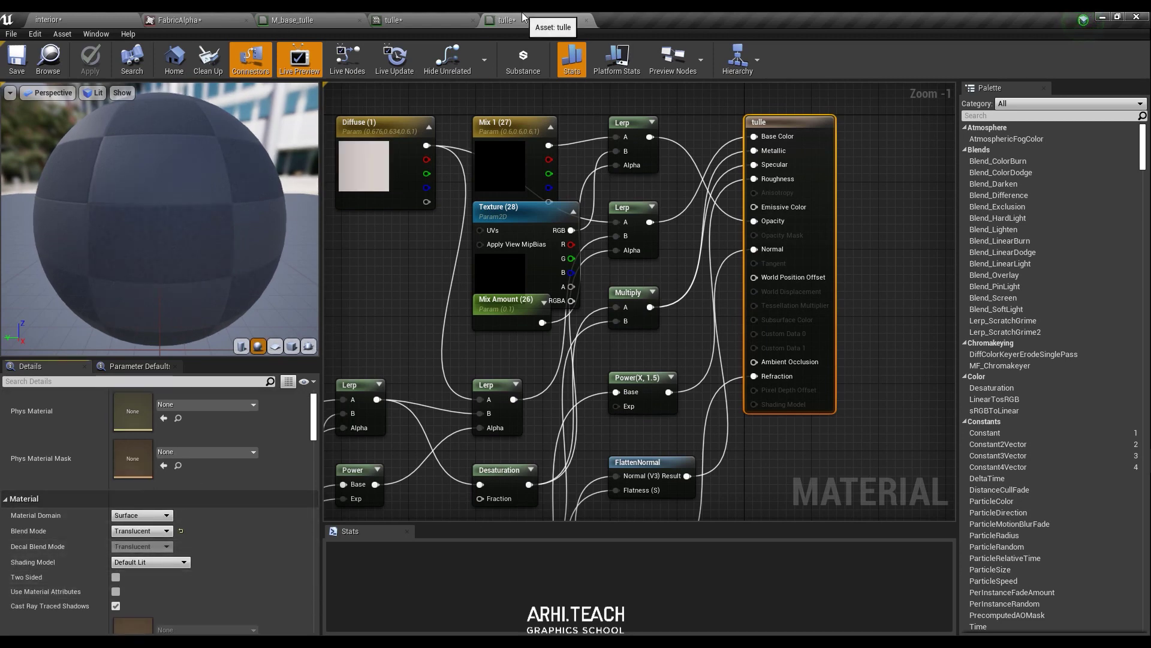
{"action": "scroll", "coordinate": [705, 278], "scroll_direction": "down", "scroll_amount": 4}
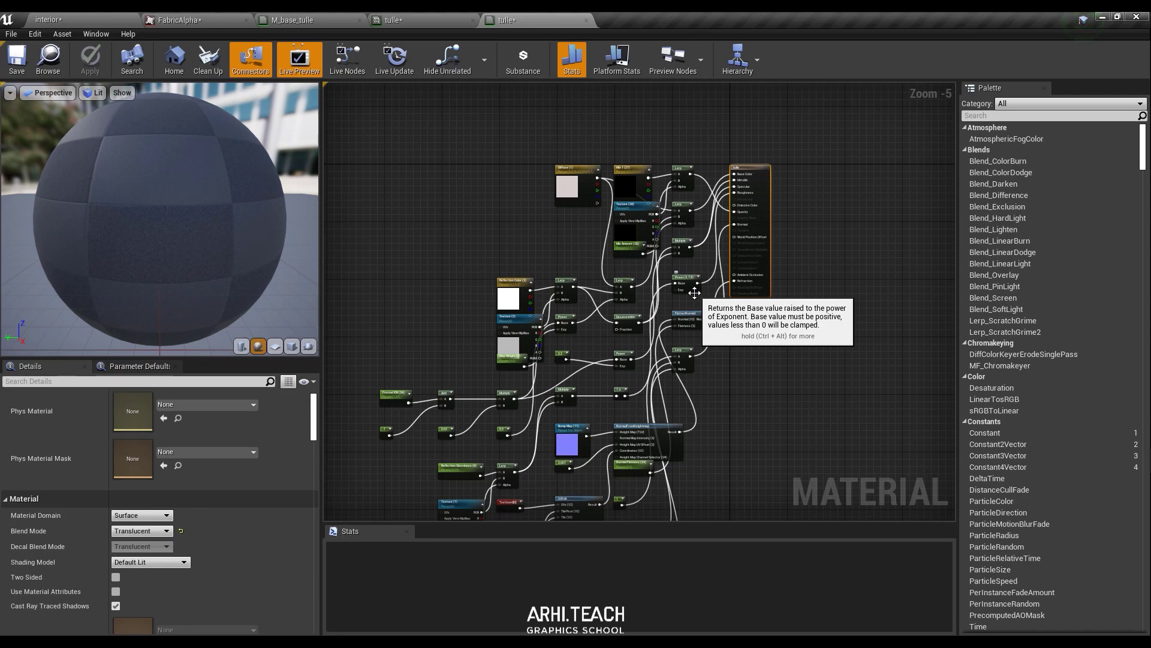
{"action": "scroll", "coordinate": [694, 292], "scroll_direction": "up", "scroll_amount": 2}
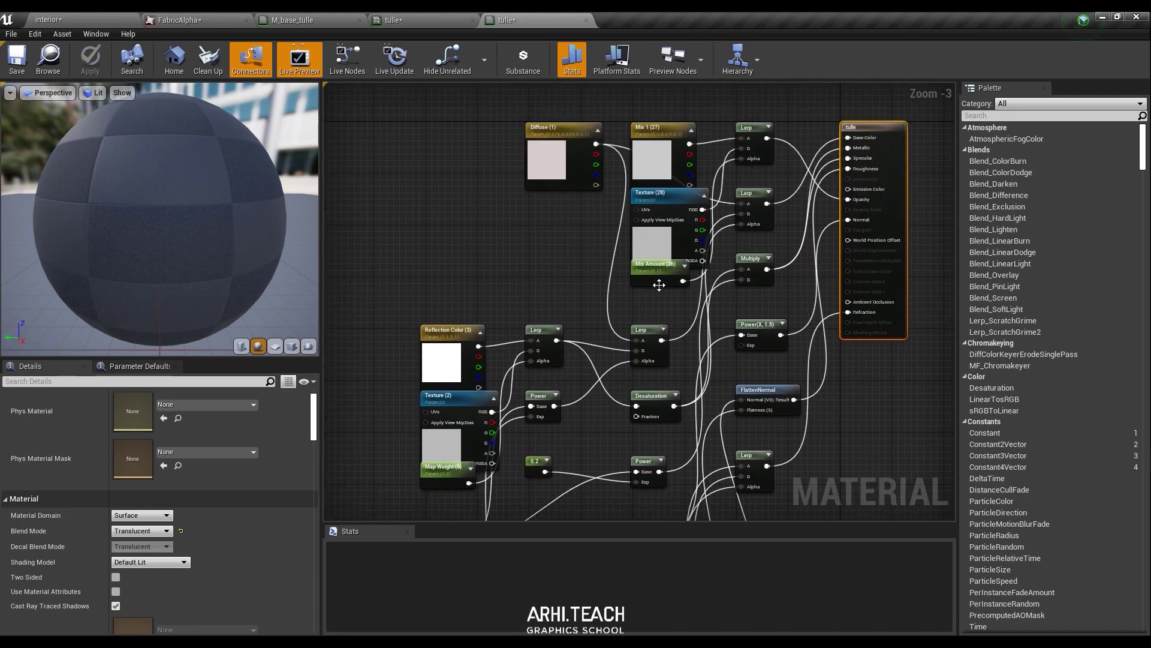
- Spread out the Texture (28), Diffuse (1), Mix 1 (27), Texture (2) and Reflection Color (3) nodes so they no longer overlap
{"action": "left_click_drag", "start_coordinate": [660, 196], "coordinate": [552, 222]}
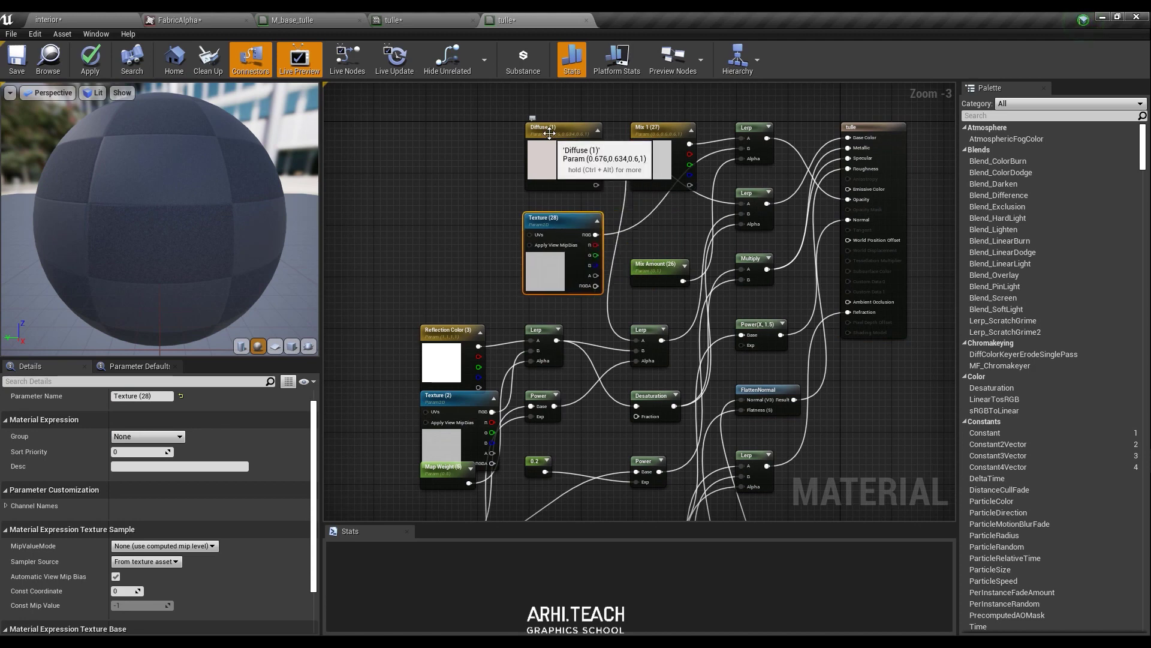
{"action": "left_click_drag", "start_coordinate": [550, 134], "coordinate": [523, 128]}
{"action": "left_click_drag", "start_coordinate": [672, 132], "coordinate": [662, 138]}
{"action": "right_click_drag", "start_coordinate": [666, 296], "coordinate": [676, 236]}
{"action": "left_click_drag", "start_coordinate": [455, 351], "coordinate": [393, 329]}
{"action": "right_click_drag", "start_coordinate": [591, 117], "coordinate": [609, 151]}
{"action": "scroll", "coordinate": [610, 310], "scroll_direction": "down", "scroll_amount": 1}
{"action": "right_click_drag", "start_coordinate": [611, 350], "coordinate": [611, 310]}
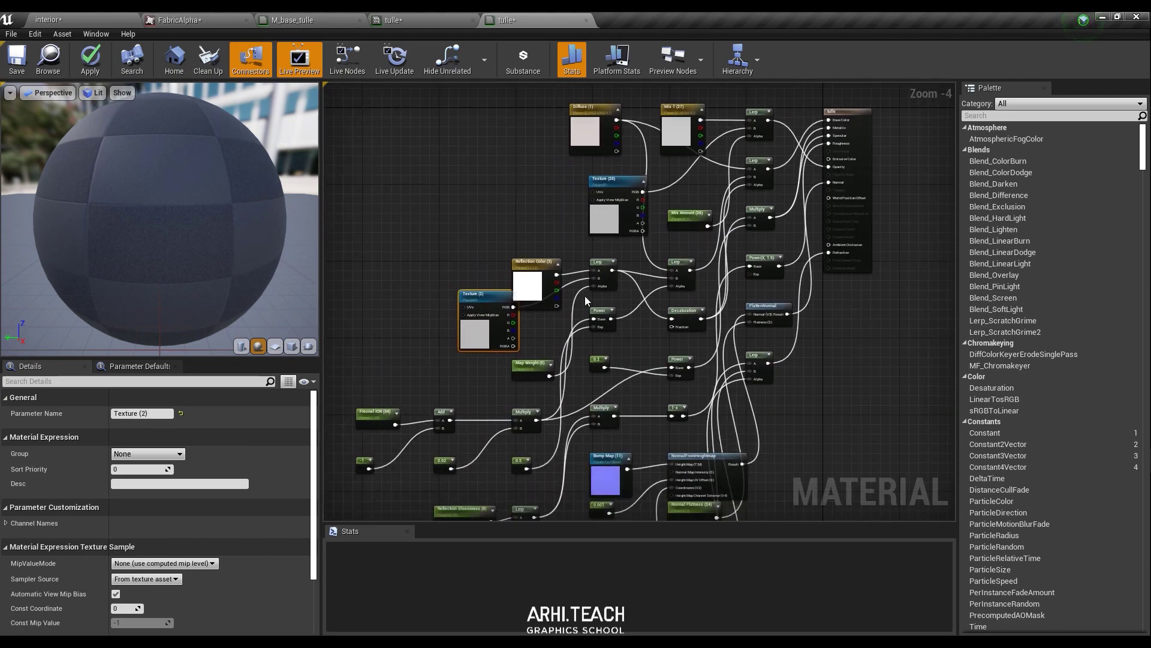
{"action": "left_click_drag", "start_coordinate": [537, 282], "coordinate": [516, 261]}
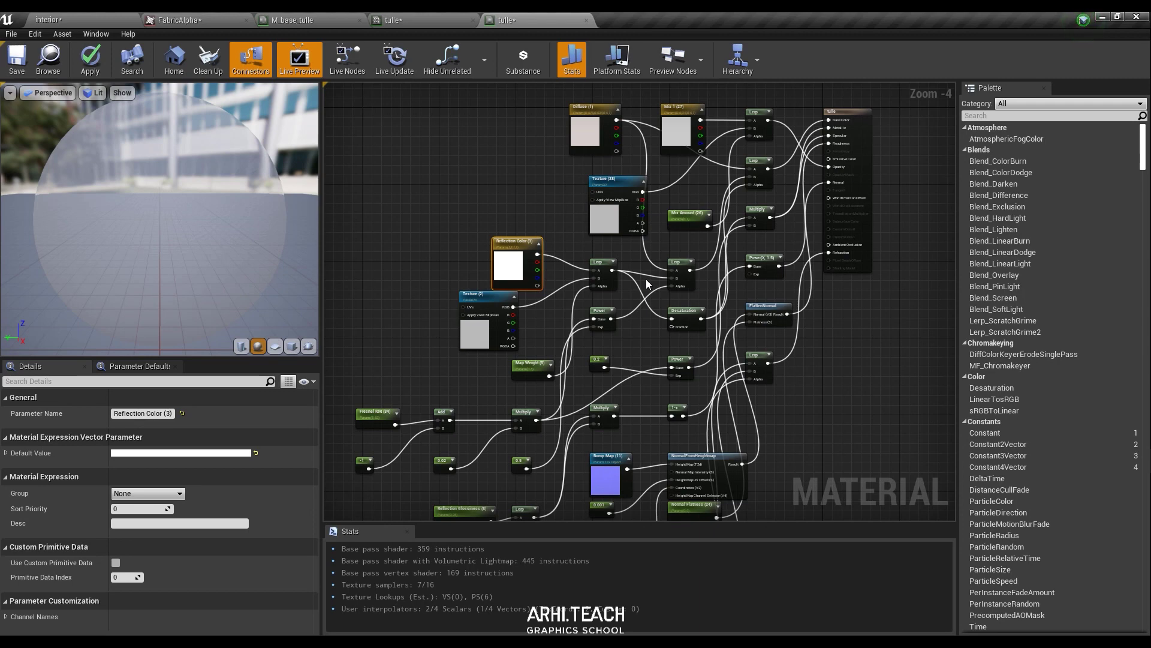
- Leave the material graph, open the imported tulle's static mesh from the level and display its UV Channel 0
{"action": "middle_click", "coordinate": [518, 17]}
{"action": "left_click", "coordinate": [700, 370]}
{"action": "left_click", "coordinate": [72, 20]}
{"action": "double_click", "coordinate": [984, 526]}
{"action": "left_click", "coordinate": [682, 90]}
{"action": "left_click", "coordinate": [729, 117]}
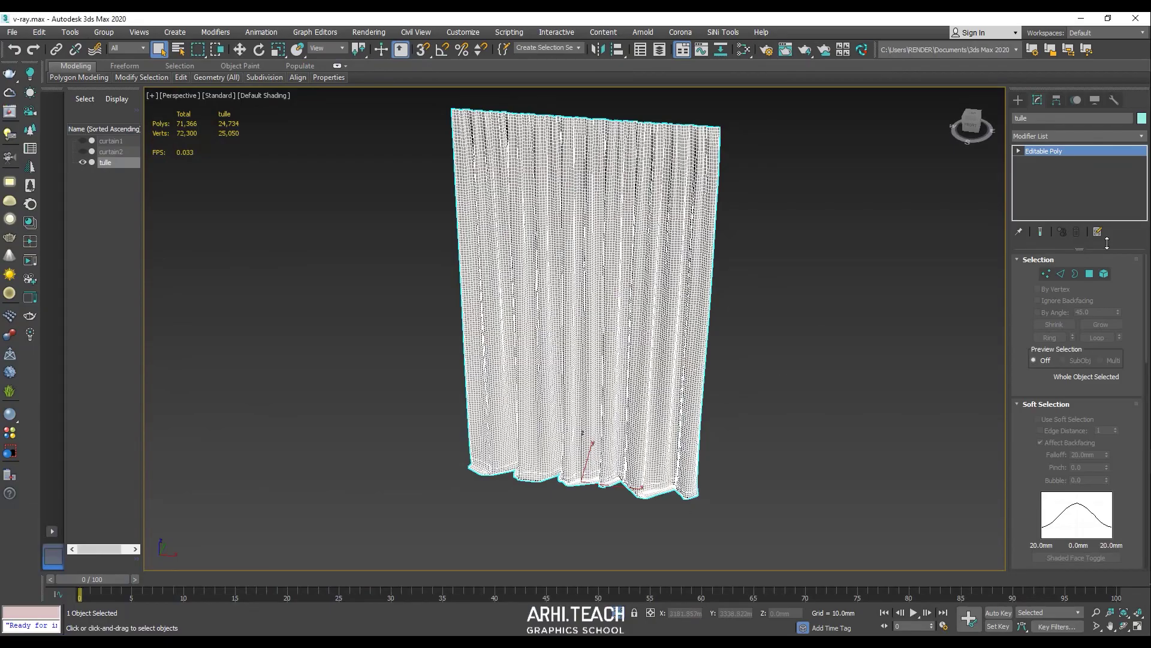
- Switch to 3ds Max, add an Unwrap UVW modifier to the tulle object and open its UV editor
{"action": "left_click", "coordinate": [1074, 136]}
{"action": "type", "text": "u"}
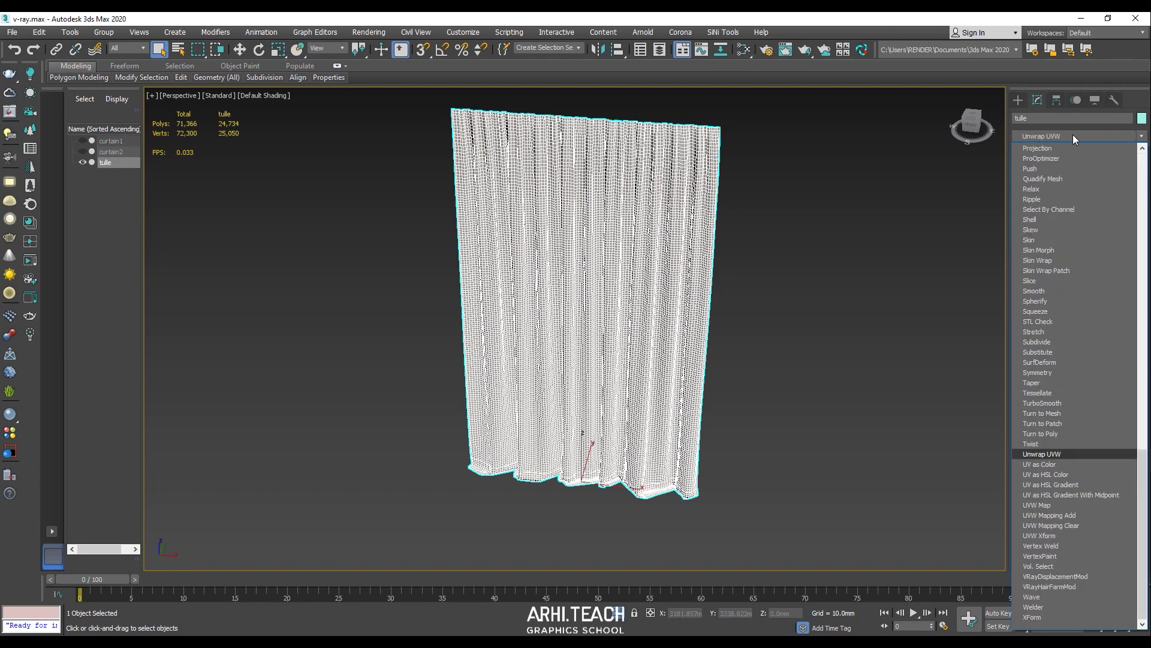
{"action": "key", "text": "Return"}
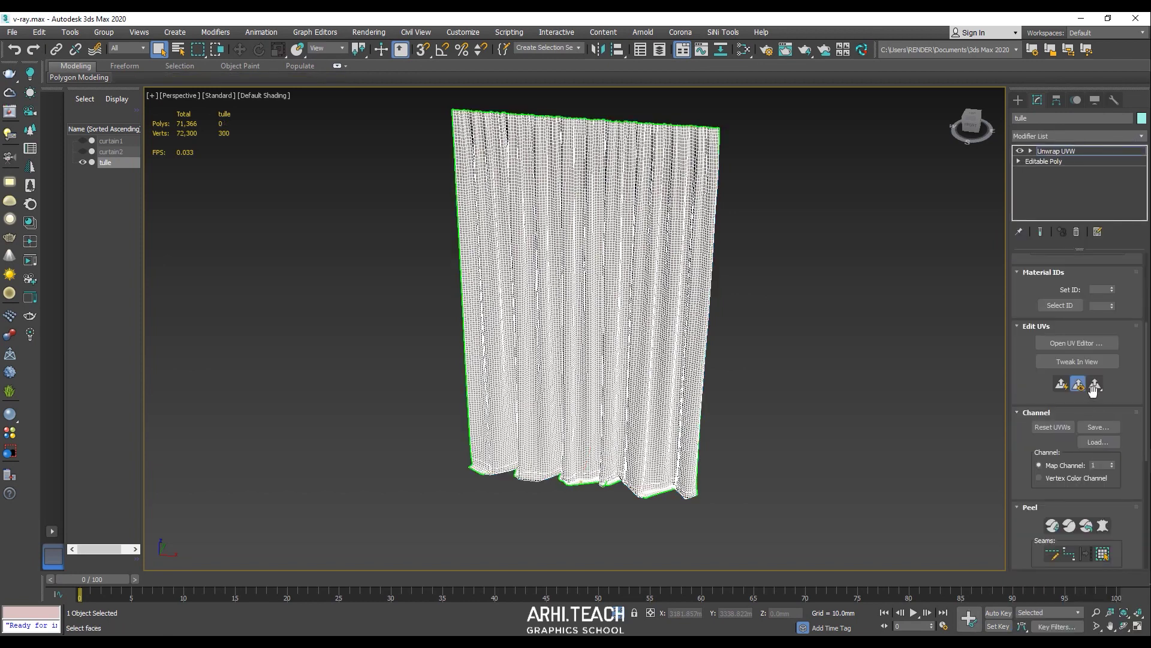
{"action": "left_click", "coordinate": [1075, 343]}
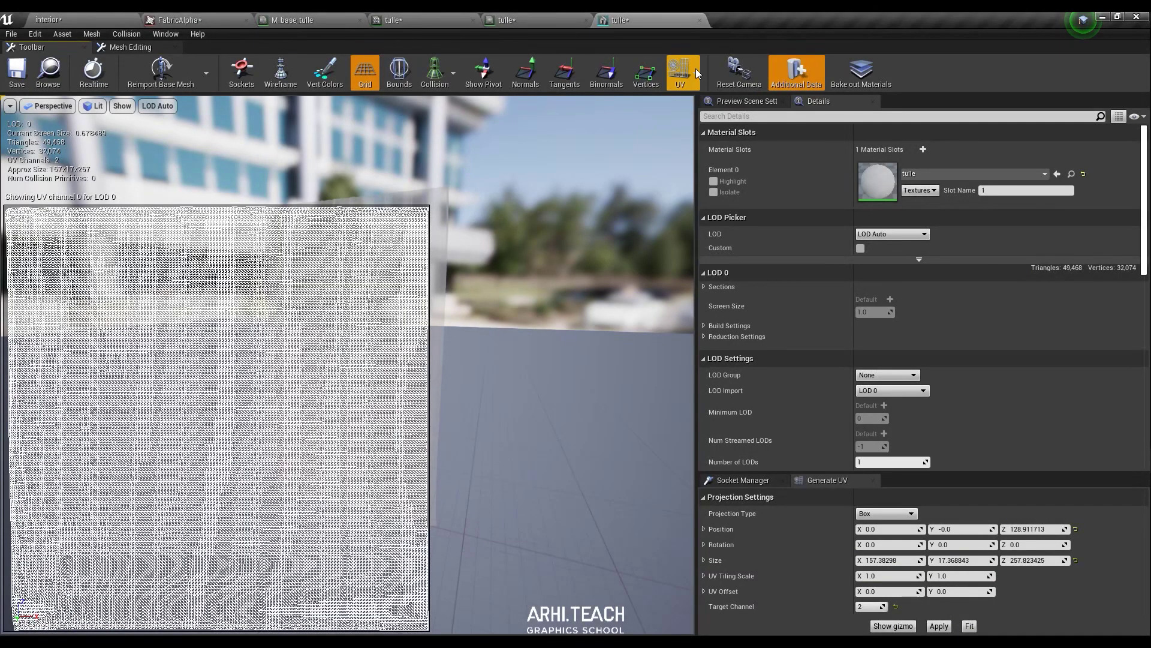
- Switch back to Unreal Engine and display UV Channel 1 of the tulle static mesh
{"action": "left_click", "coordinate": [696, 71]}
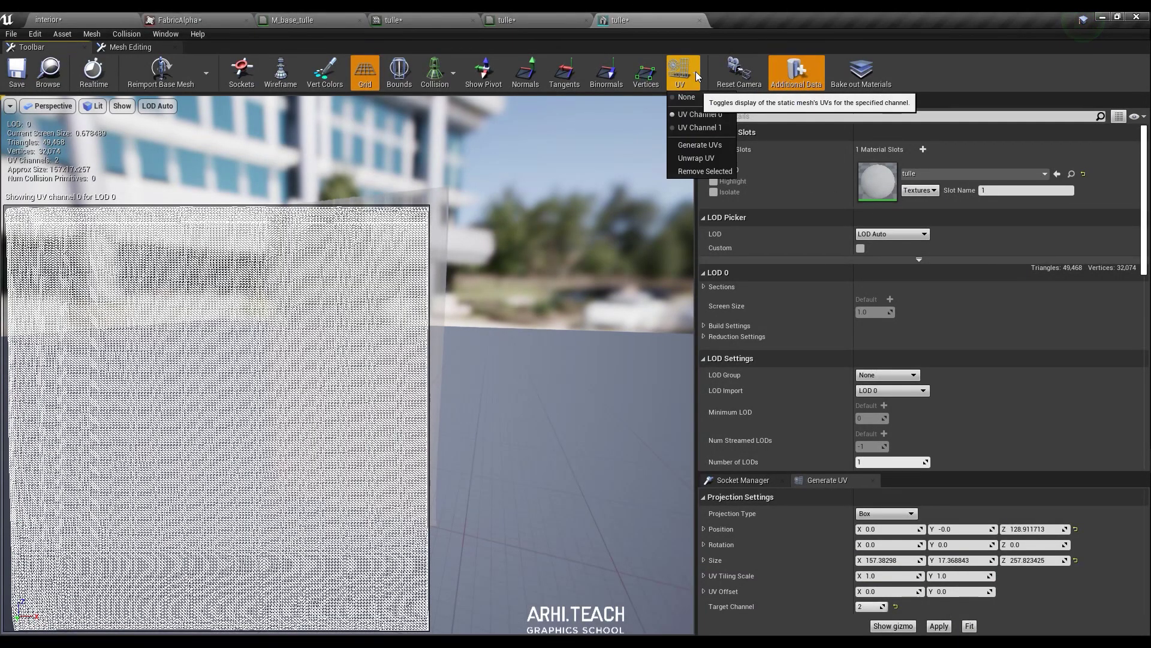
{"action": "left_click", "coordinate": [705, 129]}
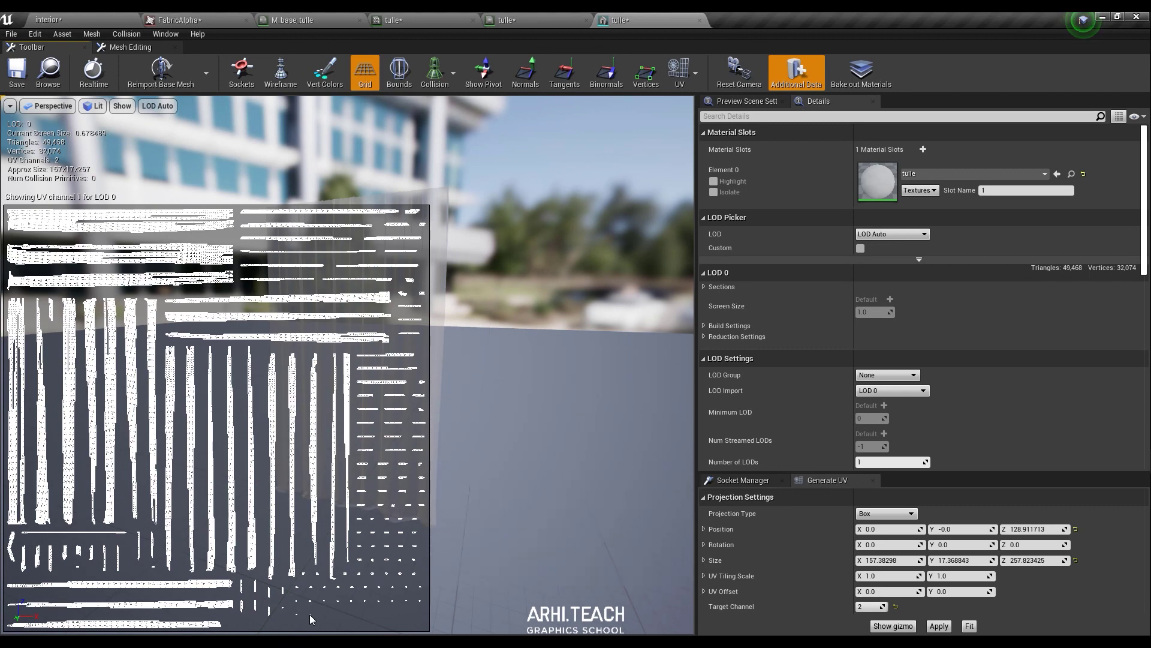
- Return to the interior level and delete the imported Datasmith tulle actor
{"action": "left_click", "coordinate": [48, 20]}
{"action": "right_click_drag", "start_coordinate": [470, 288], "coordinate": [431, 288]}
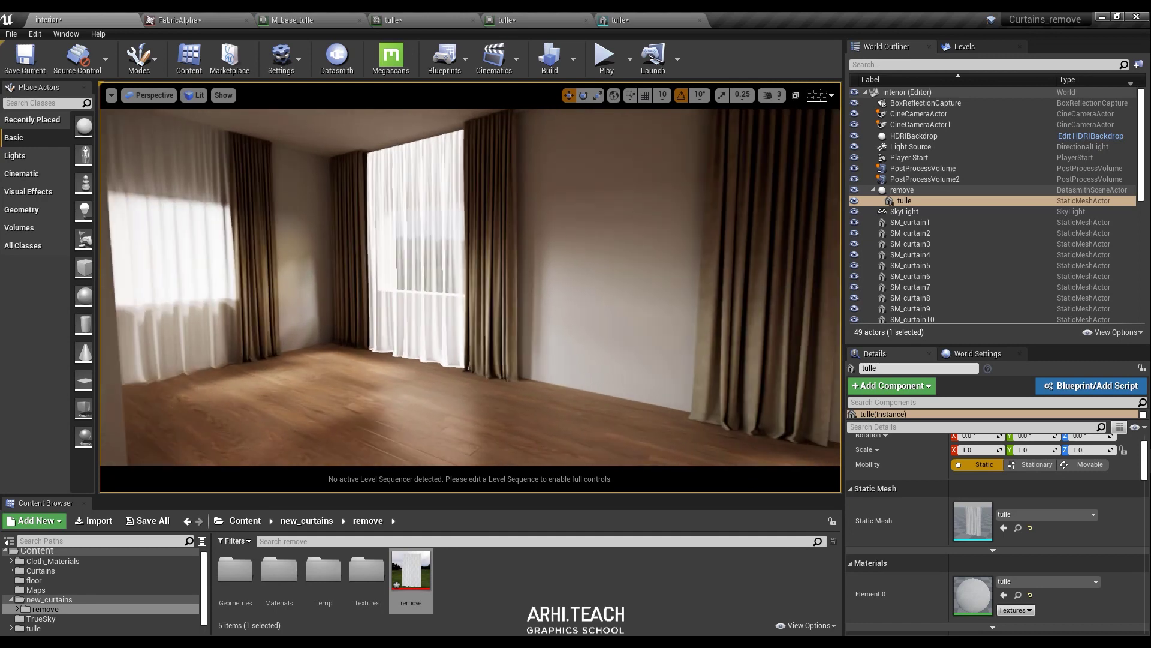
{"action": "key", "text": "f"}
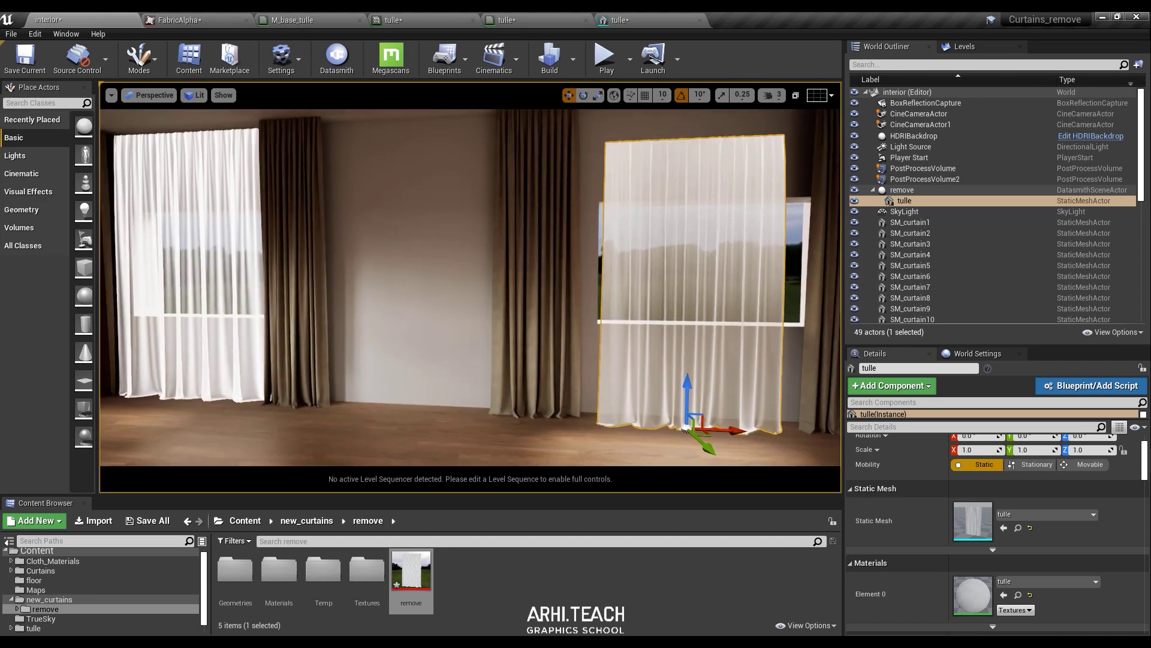
{"action": "key", "text": "Delete"}
{"action": "left_click", "coordinate": [630, 385]}
{"action": "right_click_drag", "start_coordinate": [386, 300], "coordinate": [327, 276]}
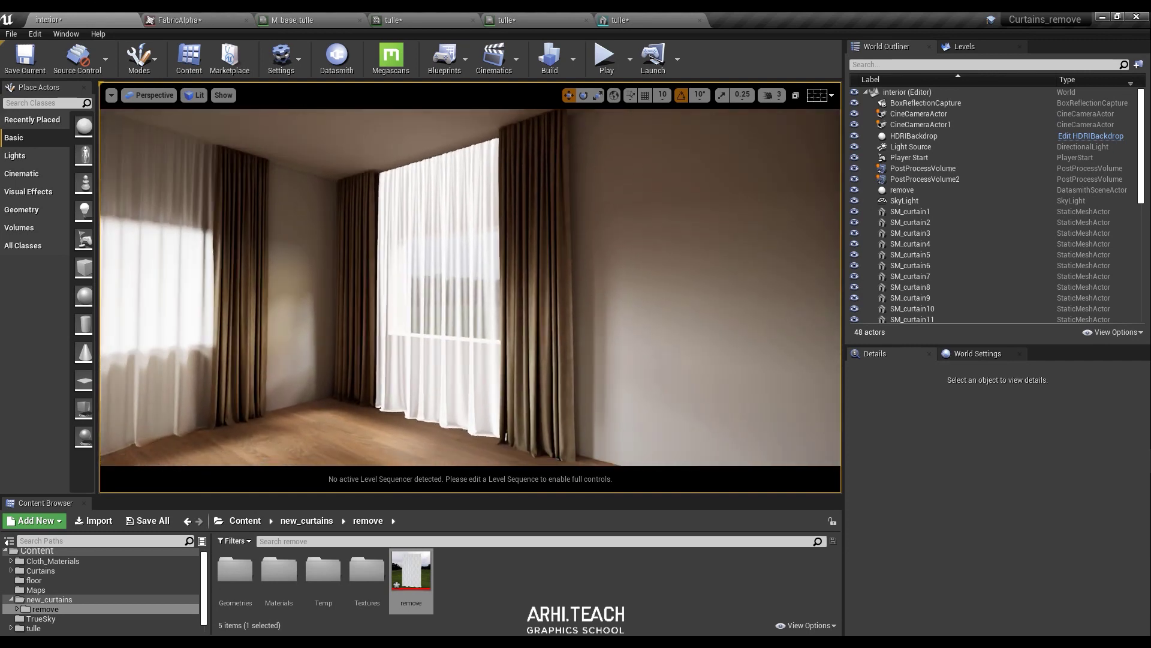
- Select the existing SM_curtains_v2 tulle at the window and build the level
{"action": "left_click", "coordinate": [389, 303]}
{"action": "scroll", "coordinate": [974, 521], "scroll_direction": "down", "scroll_amount": 2}
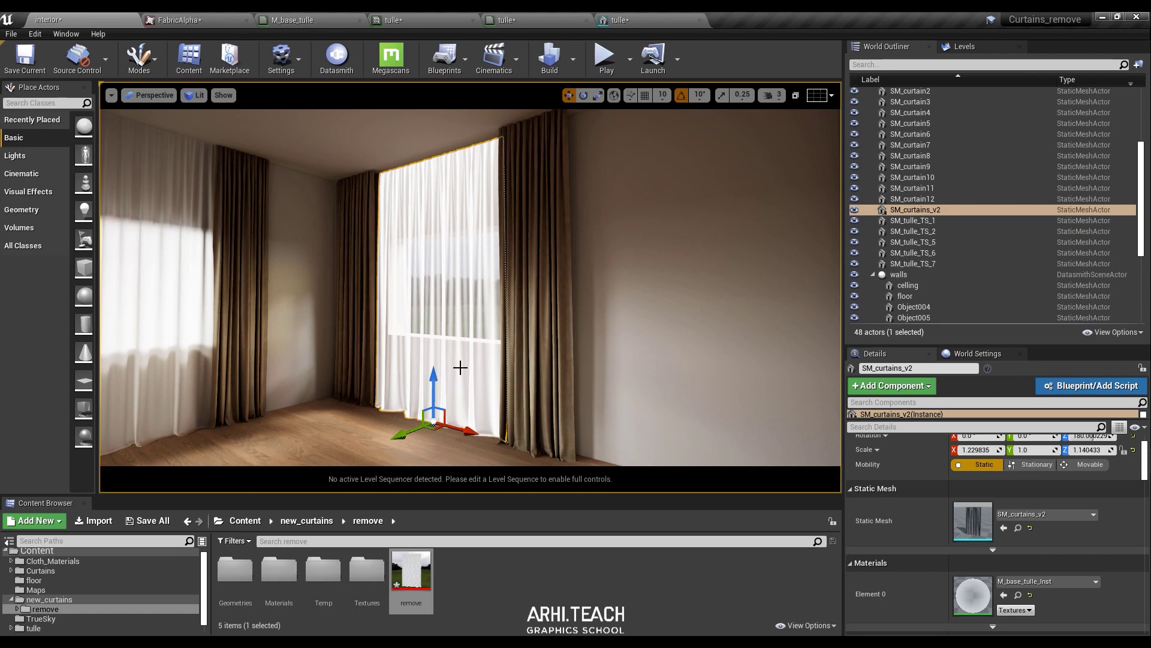
{"action": "right_click_drag", "start_coordinate": [460, 367], "coordinate": [481, 390]}
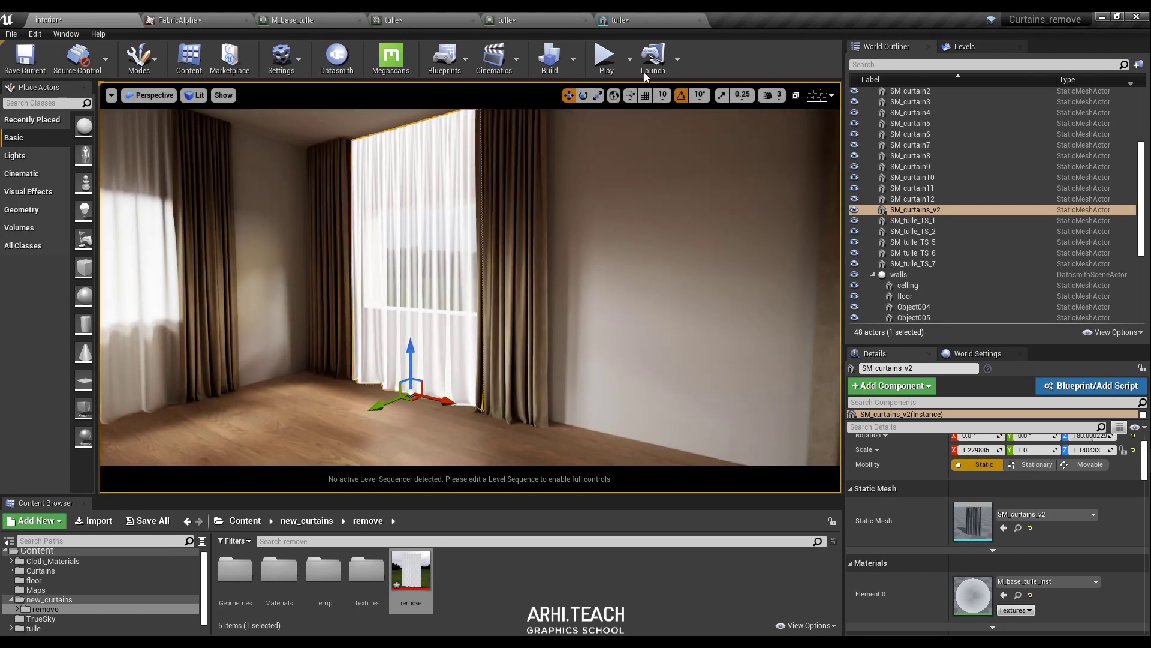
{"action": "left_click", "coordinate": [556, 69]}
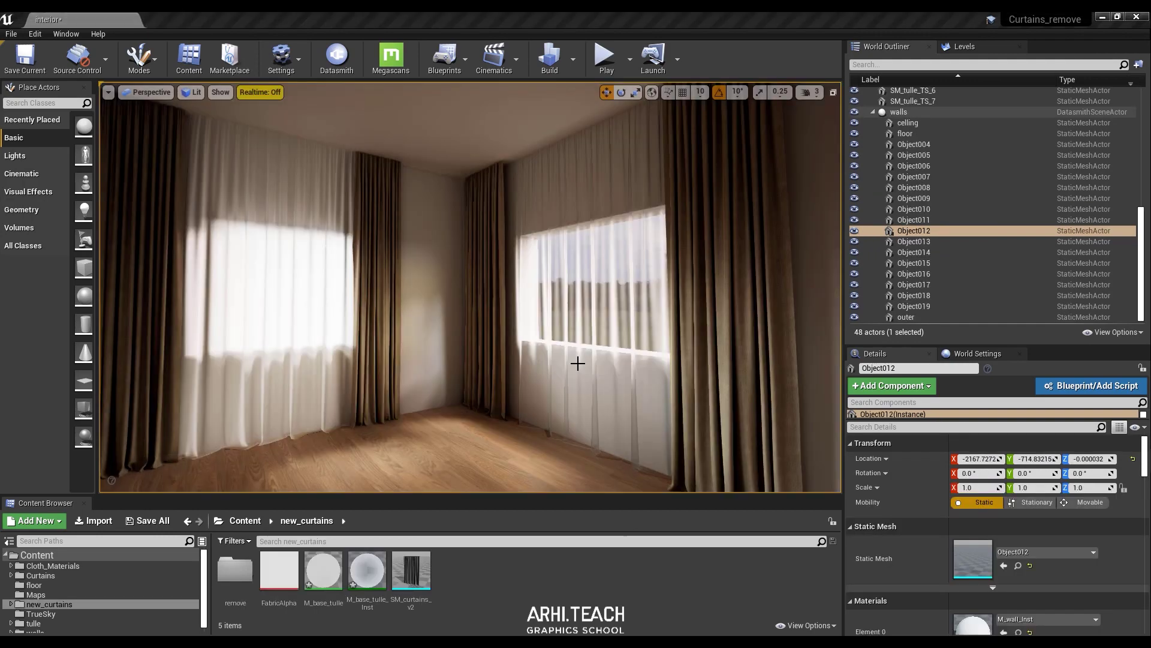
- Select the SM_curtains_v2 tulle in the built level and open its material instance M_base_tulle_Inst
{"action": "right_click_drag", "start_coordinate": [579, 360], "coordinate": [380, 234]}
{"action": "right_click_drag", "start_coordinate": [393, 283], "coordinate": [379, 249]}
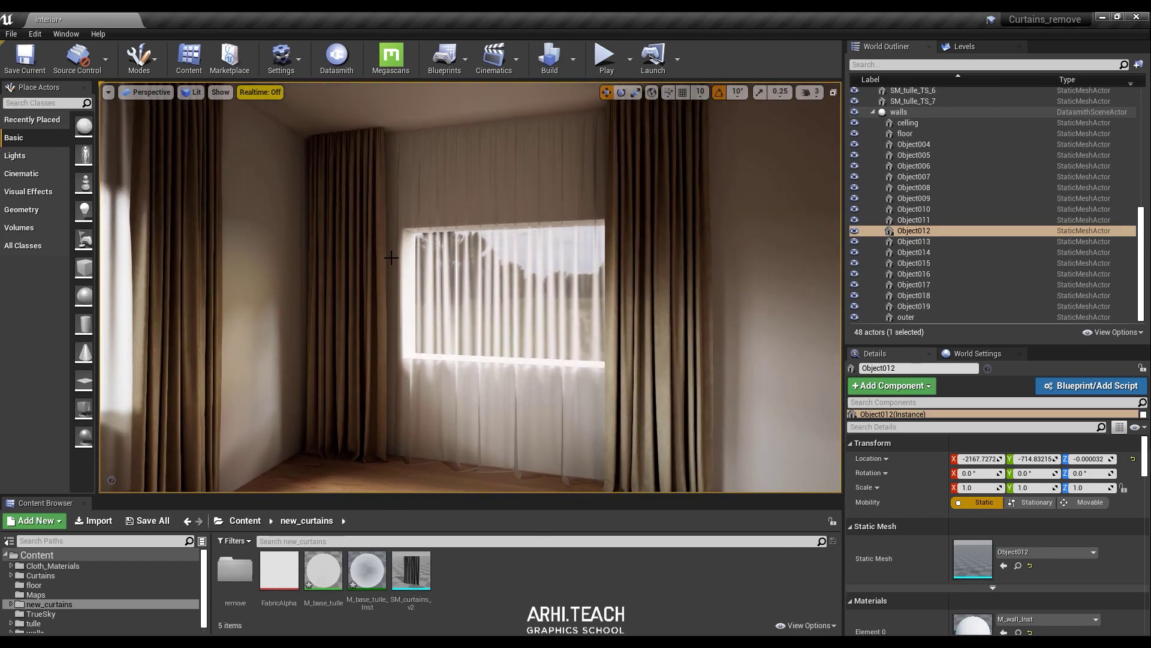
{"action": "left_click", "coordinate": [429, 268]}
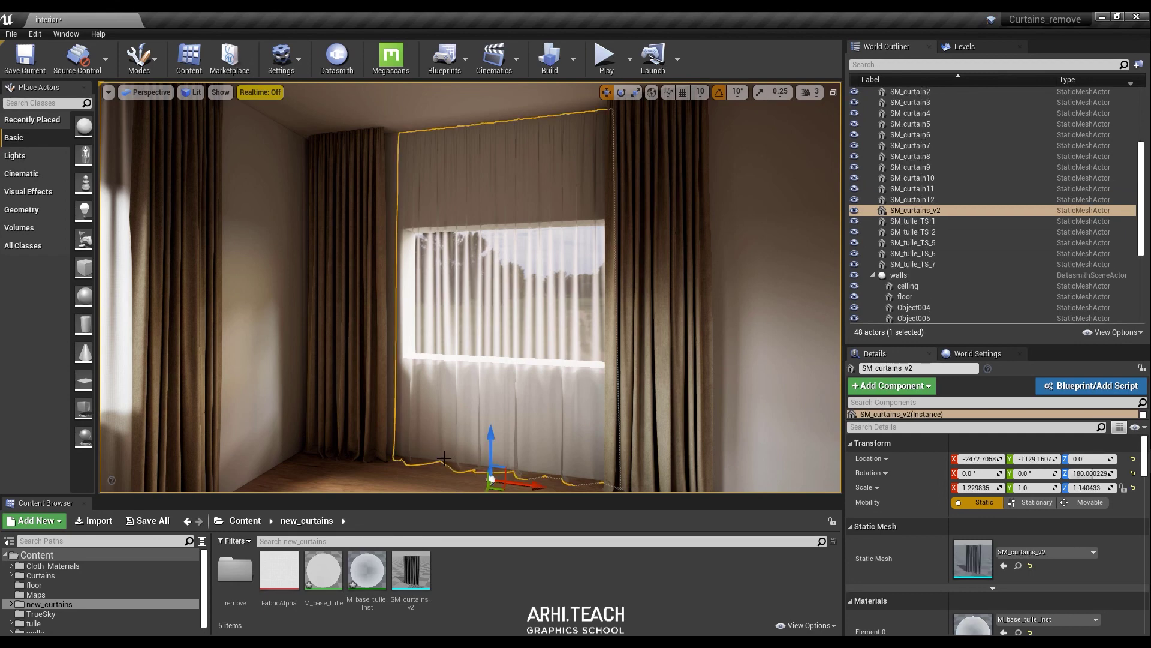
{"action": "mouse_move", "coordinate": [403, 569]}
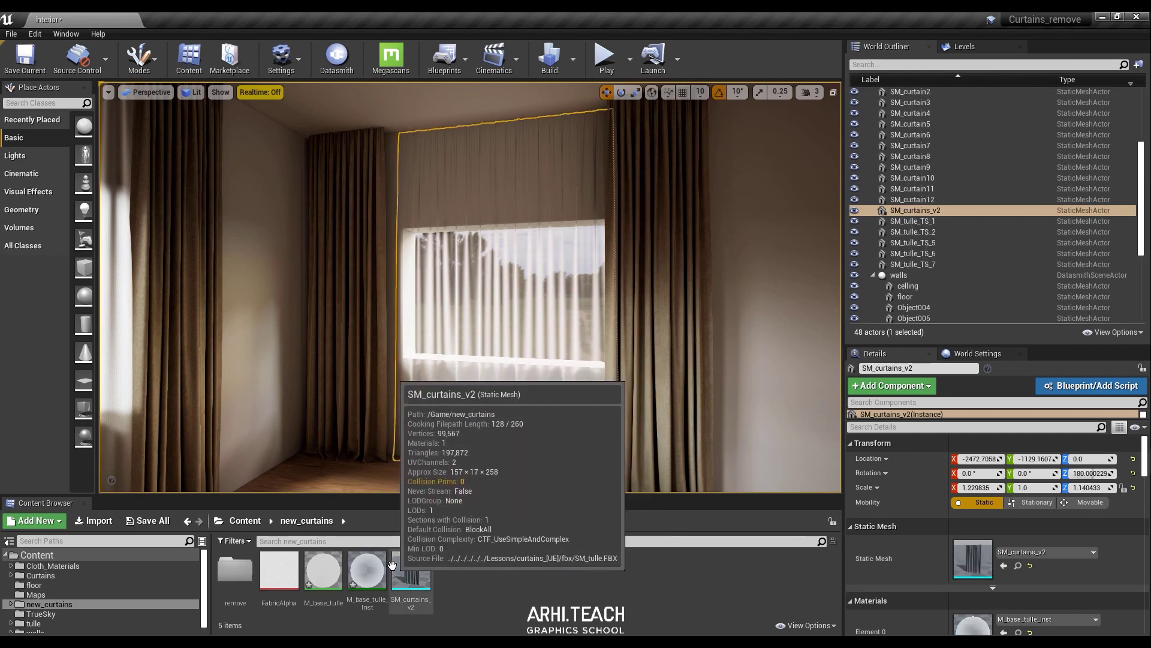
{"action": "mouse_move", "coordinate": [365, 586]}
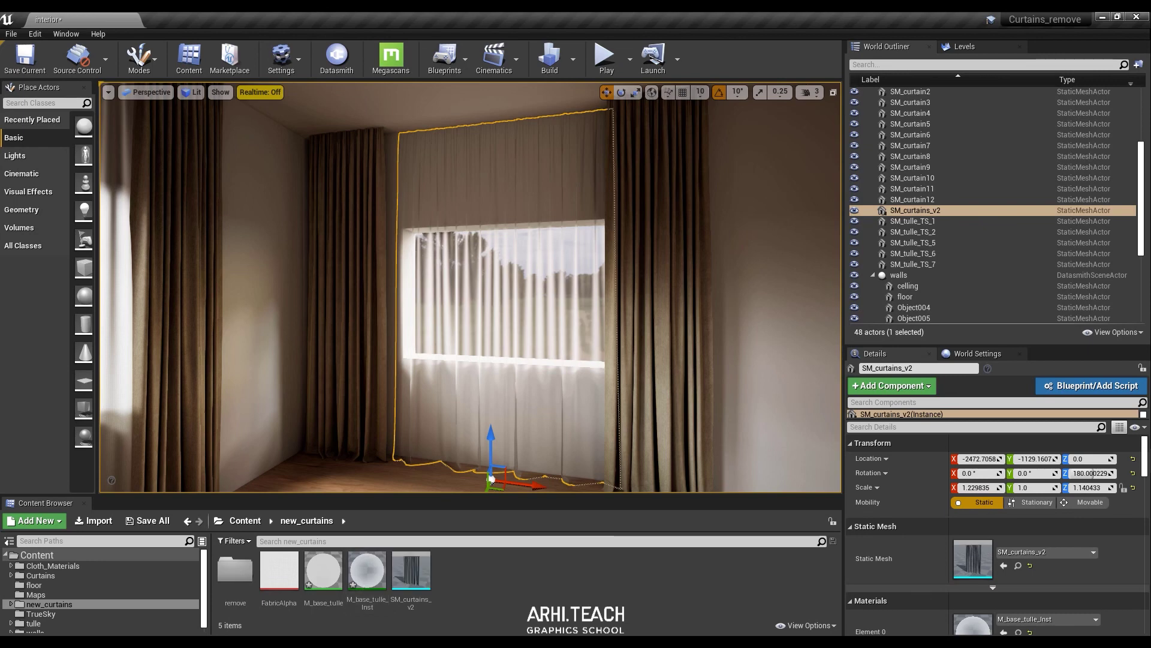
{"action": "scroll", "coordinate": [1111, 532], "scroll_direction": "down", "scroll_amount": 2}
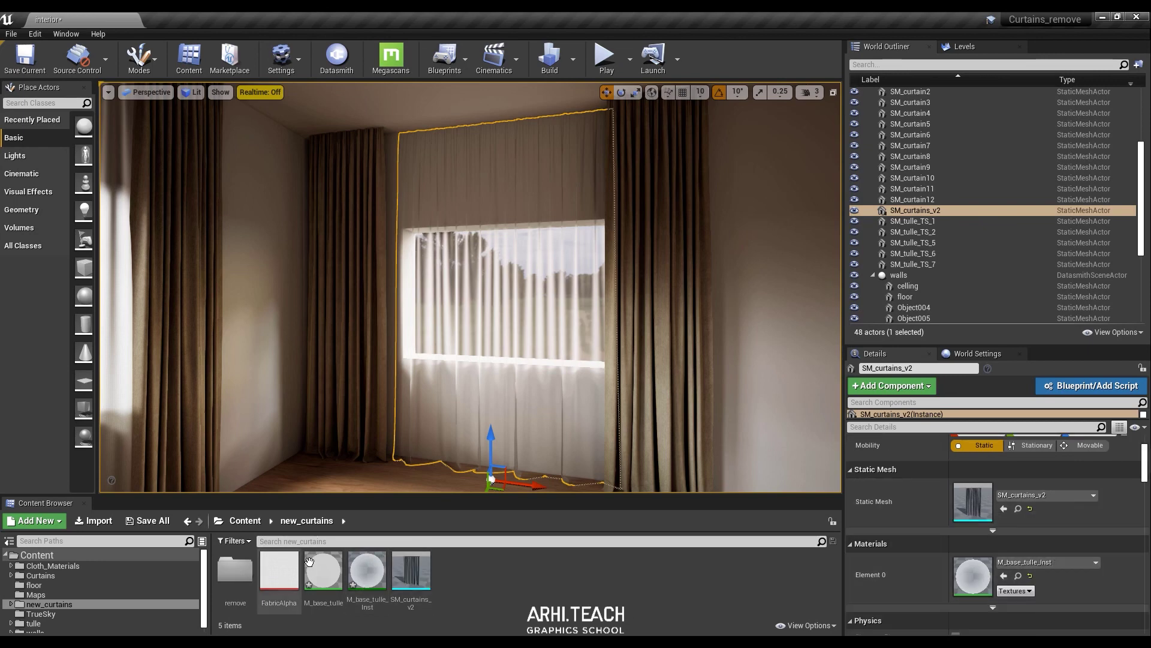
{"action": "double_click", "coordinate": [367, 572]}
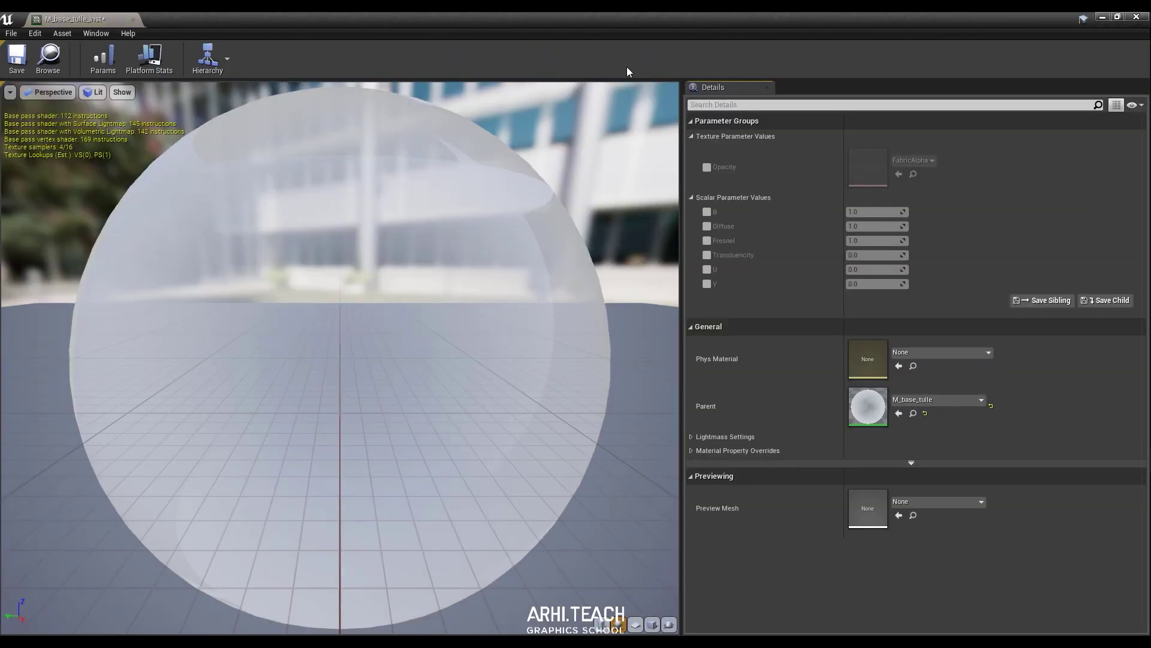
- Open the instance's parent material M_base_tulle and review its opacity, diffuse and subsurface nodes
{"action": "left_click_drag", "start_coordinate": [627, 21], "coordinate": [563, 62]}
{"action": "double_click", "coordinate": [764, 454]}
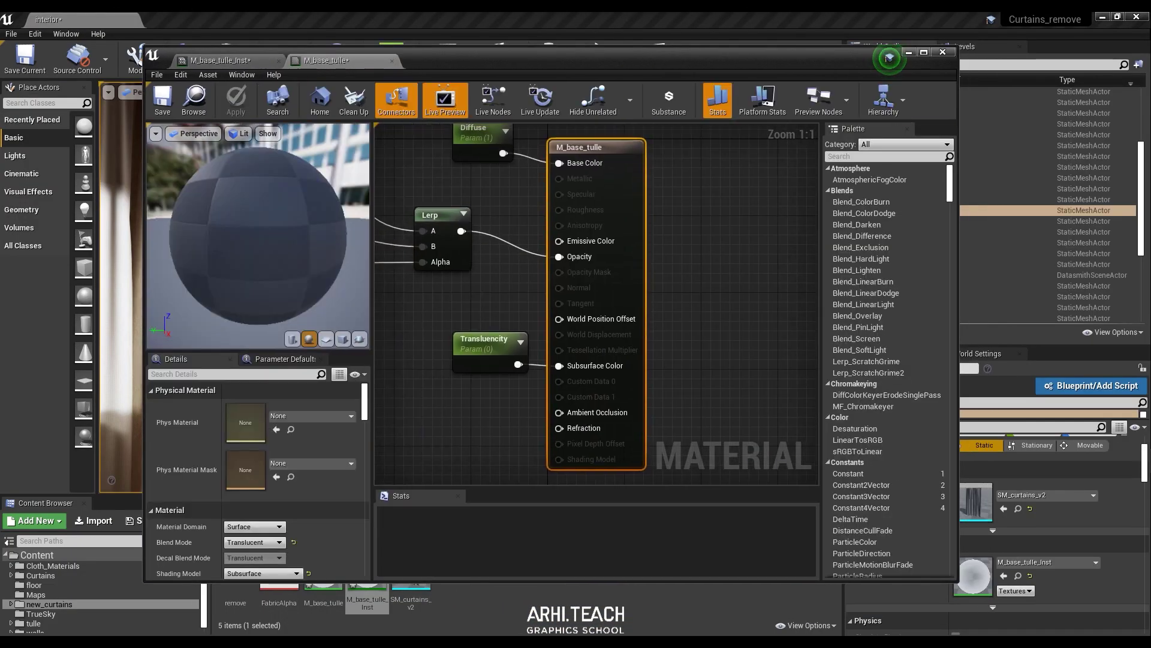
{"action": "right_click_drag", "start_coordinate": [492, 258], "coordinate": [663, 324]}
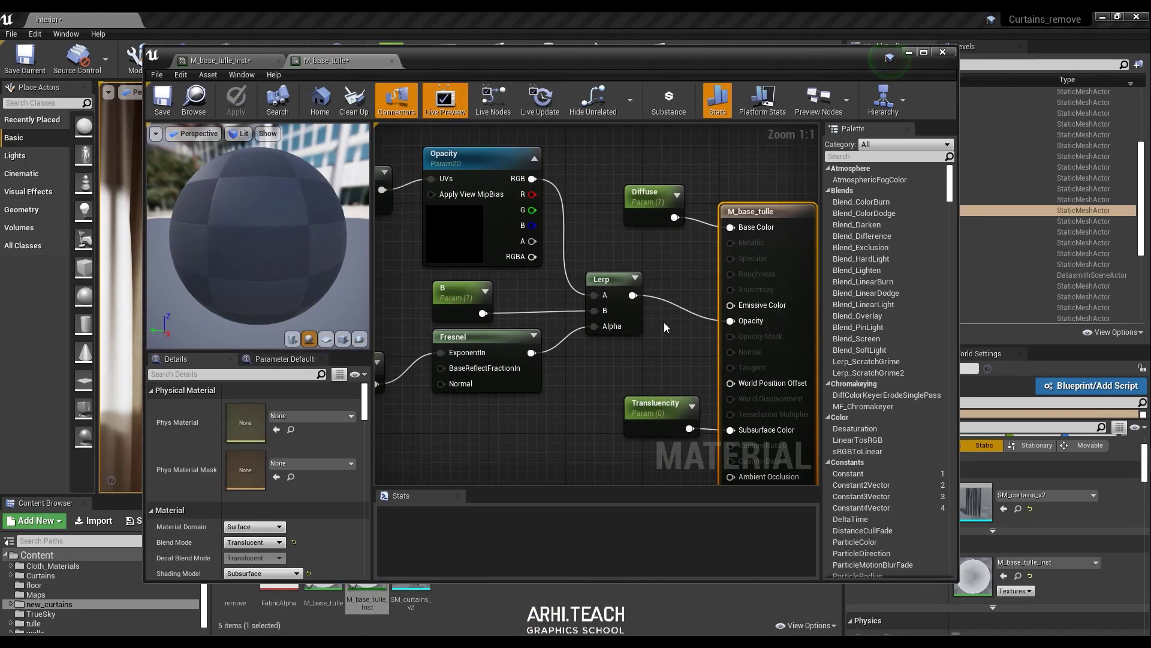
{"action": "scroll", "coordinate": [665, 326], "scroll_direction": "down", "scroll_amount": 2}
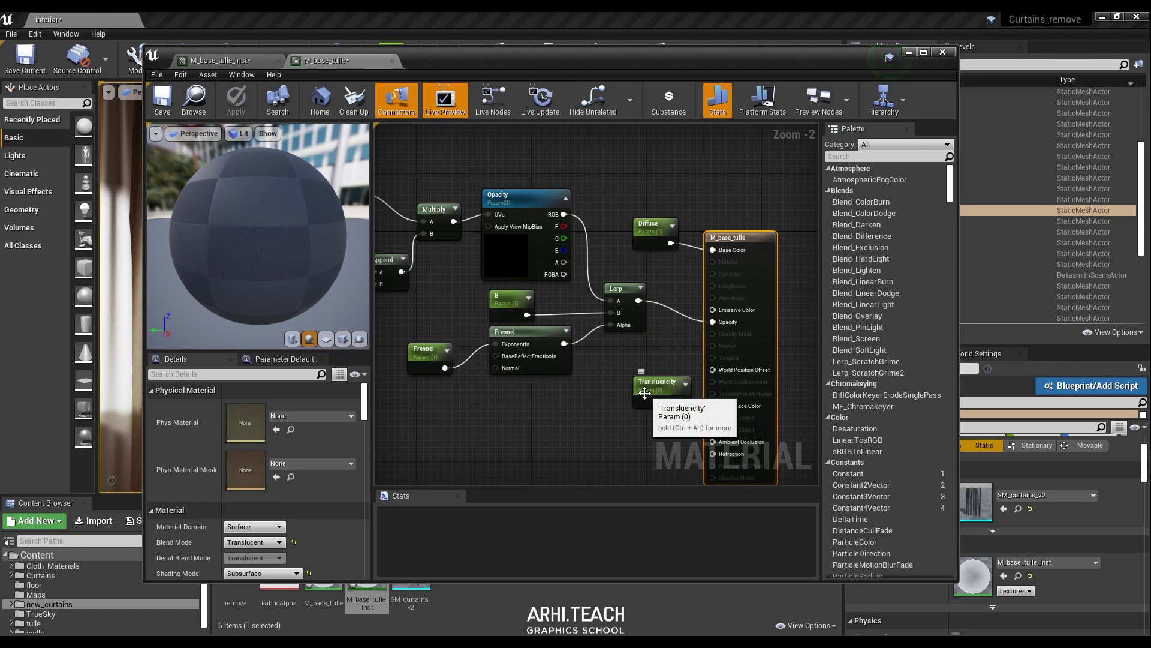
{"action": "mouse_move", "coordinate": [624, 292]}
{"action": "right_mouse_down"}
{"action": "mouse_move", "coordinate": [717, 330]}
{"action": "mouse_move", "coordinate": [614, 290]}
{"action": "right_mouse_up"}
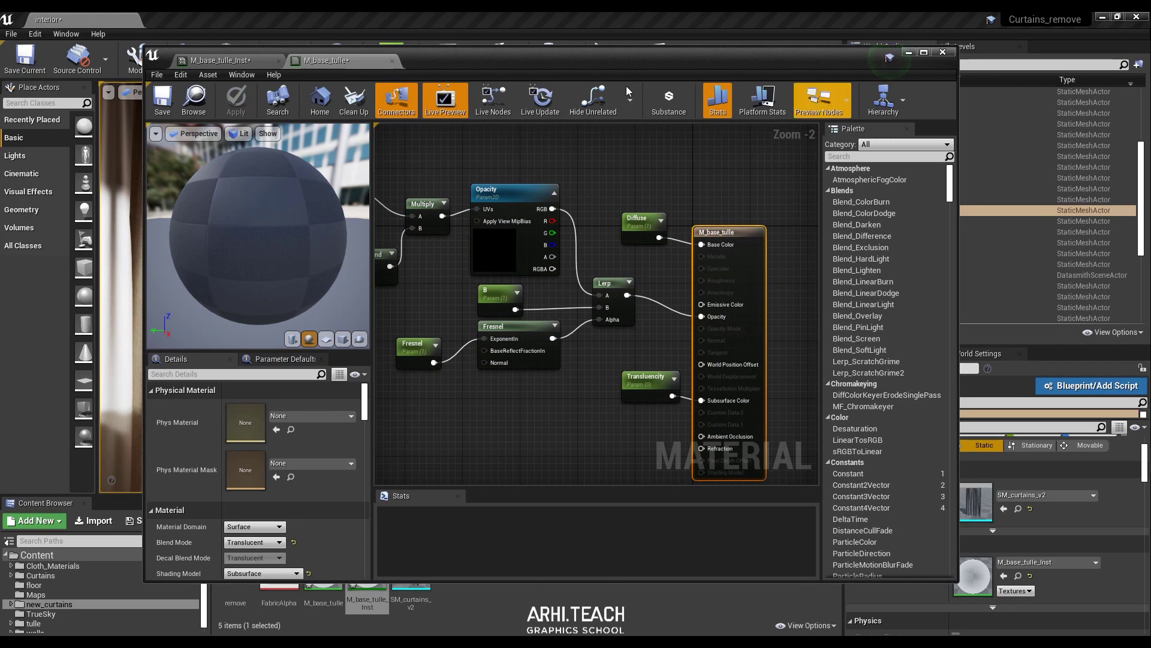
- Go back to M_base_tulle_Inst and arrange its editor side by side with the level editor, giving the level slightly more width
{"action": "left_click", "coordinate": [228, 61]}
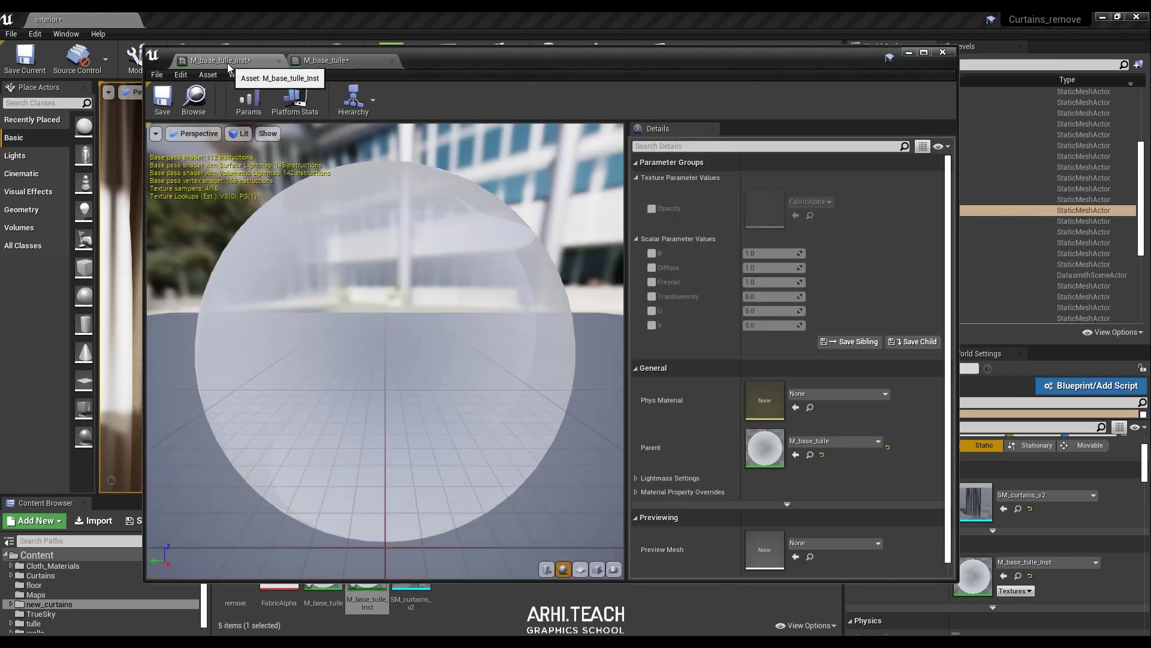
{"action": "left_click_drag", "start_coordinate": [648, 63], "coordinate": [1150, 237]}
{"action": "left_click", "coordinate": [351, 240]}
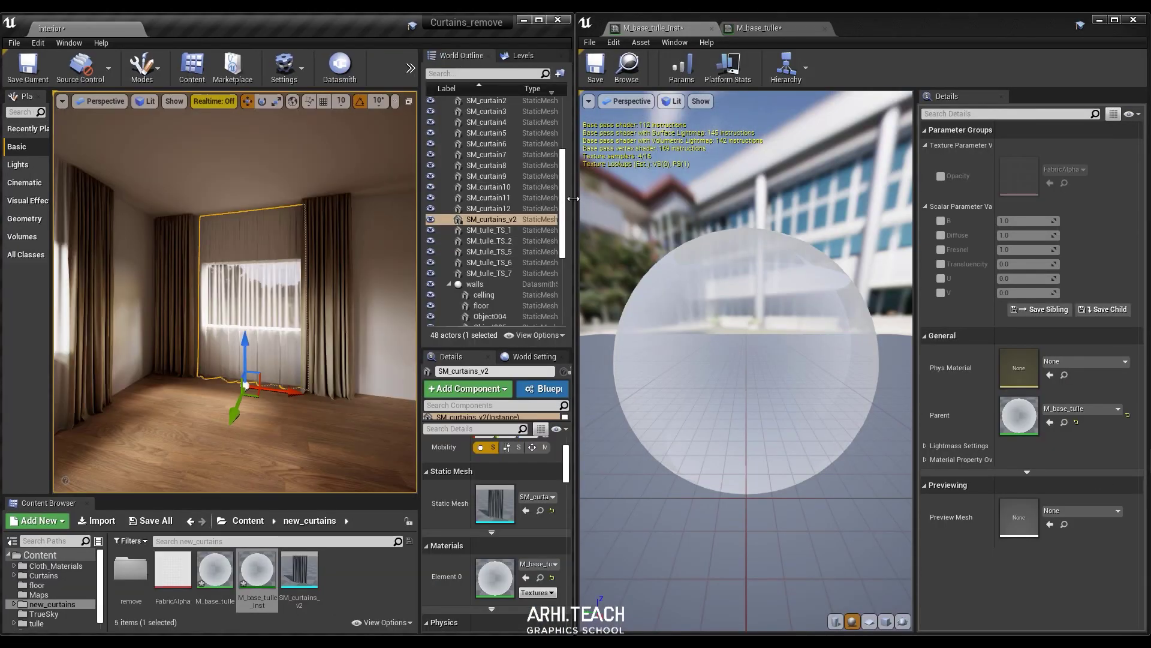
{"action": "left_click_drag", "start_coordinate": [584, 198], "coordinate": [710, 205]}
{"action": "left_click_drag", "start_coordinate": [481, 18], "coordinate": [0, 217]}
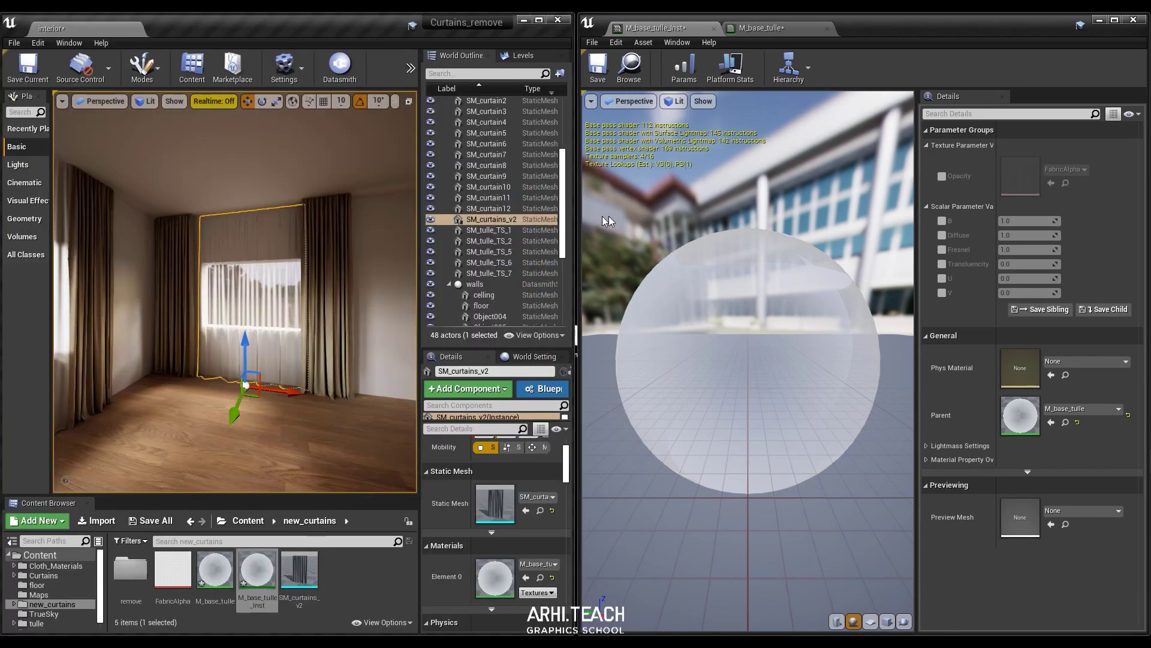
{"action": "left_click_drag", "start_coordinate": [576, 222], "coordinate": [635, 223]}
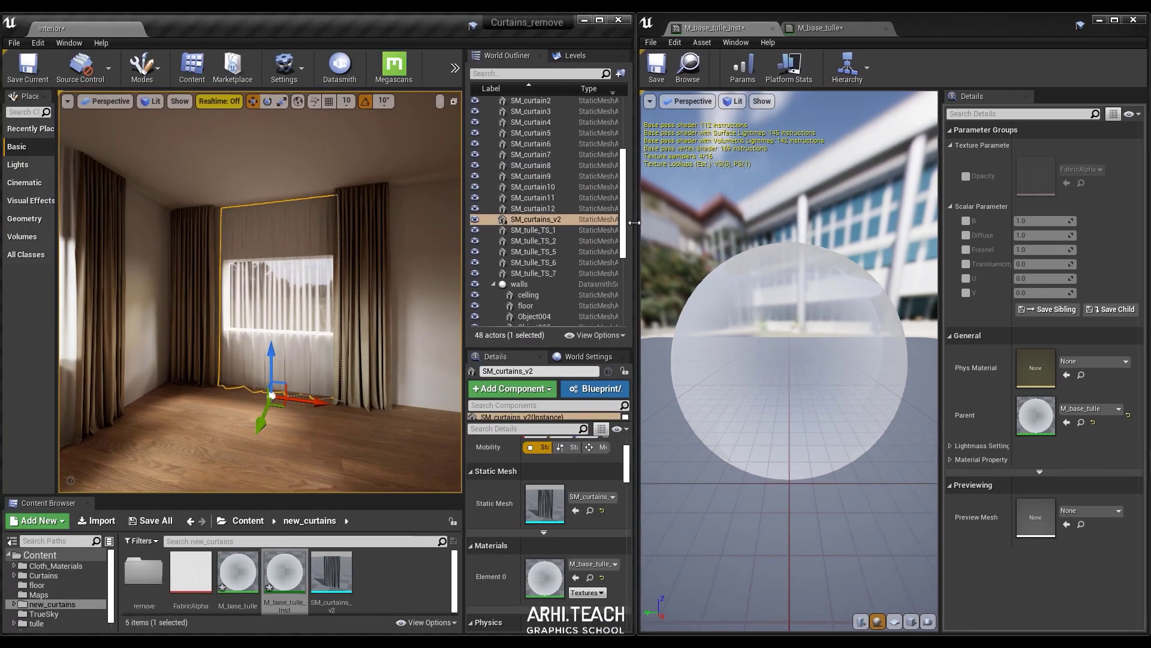
- Override the instance's B parameter and raise it to about 4.06
{"action": "right_click_drag", "start_coordinate": [288, 301], "coordinate": [261, 306]}
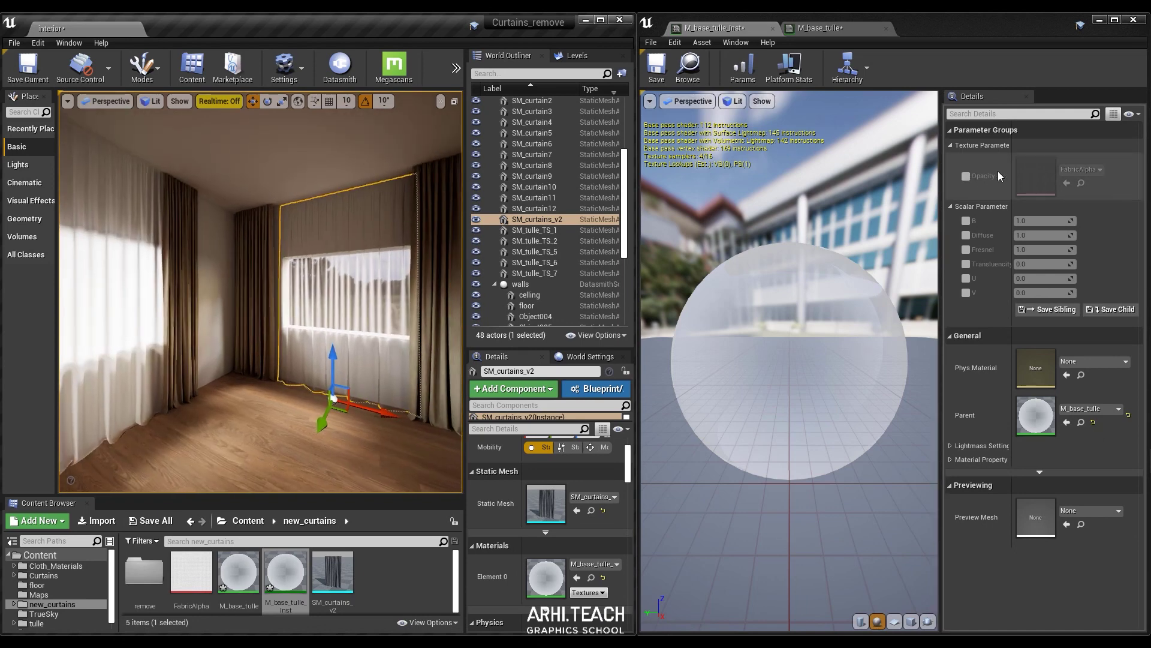
{"action": "left_click", "coordinate": [968, 222]}
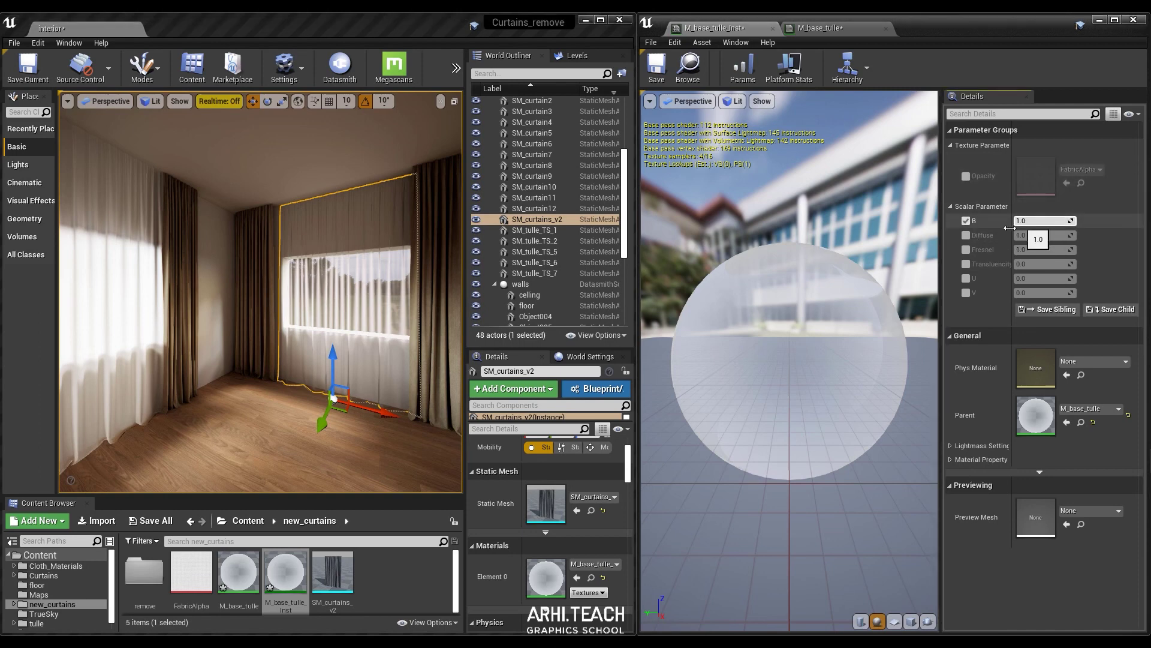
{"action": "left_click", "coordinate": [1020, 221]}
{"action": "mouse_move", "coordinate": [1044, 221]}
{"action": "left_mouse_down"}
{"action": "mouse_move", "coordinate": [1074, 221]}
{"action": "mouse_move", "coordinate": [1055, 220]}
{"action": "left_mouse_up"}
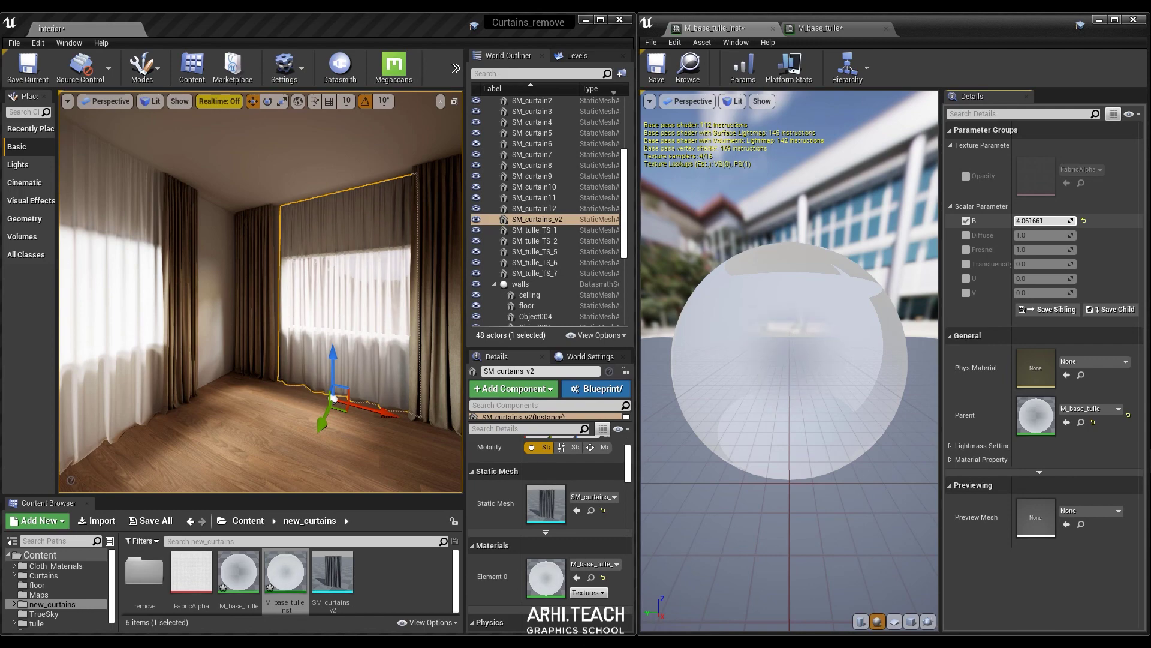
- Compare the tulle up close in the level with the B override switched off and on again
{"action": "right_click_drag", "start_coordinate": [290, 329], "coordinate": [420, 366]}
{"action": "key", "text": "w"}
{"action": "key", "text": "w"}
{"action": "left_click_drag", "start_coordinate": [267, 207], "coordinate": [247, 207]}
{"action": "left_click", "coordinate": [966, 221]}
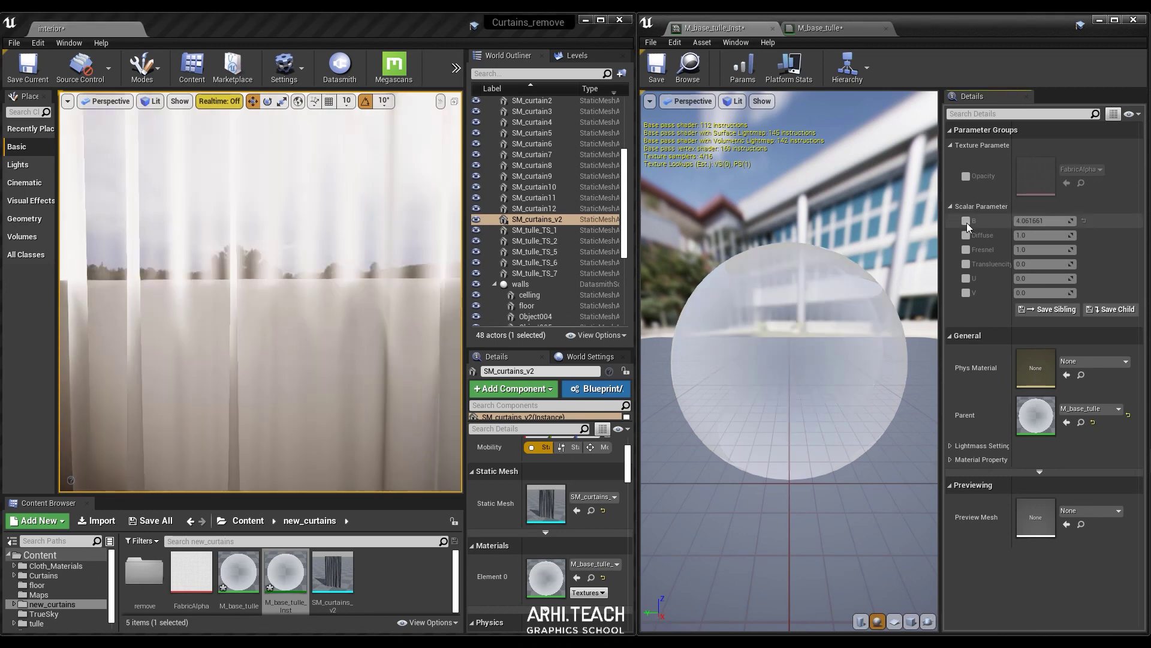
{"action": "left_click", "coordinate": [966, 221]}
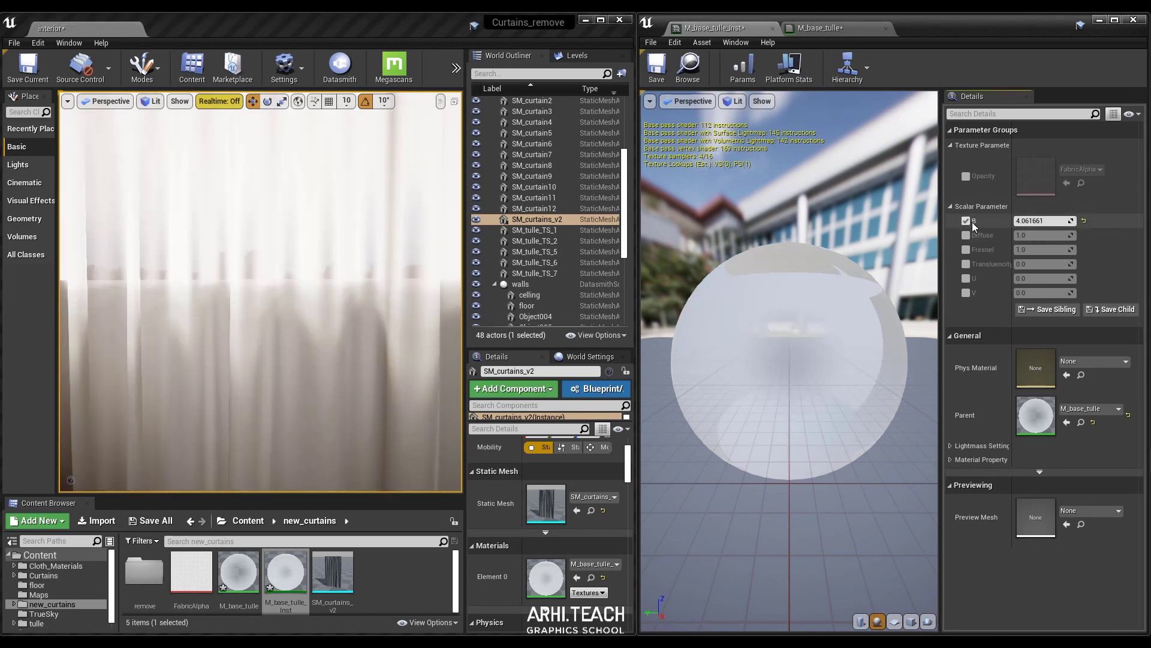
- Override the instance's Diffuse at 1.0, Fresnel at about 1.10 and Translucency at about 0.54
{"action": "mouse_move", "coordinate": [1044, 235]}
{"action": "left_mouse_down"}
{"action": "mouse_move", "coordinate": [1020, 235]}
{"action": "mouse_move", "coordinate": [1038, 235]}
{"action": "left_mouse_up"}
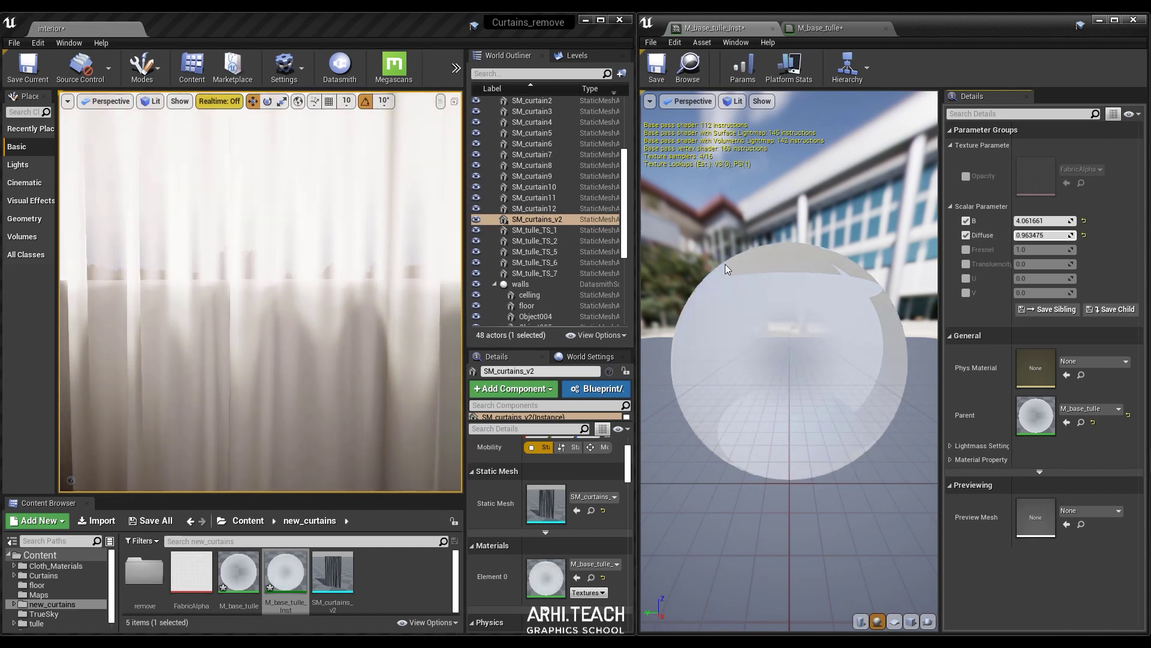
{"action": "right_click_drag", "start_coordinate": [413, 199], "coordinate": [369, 212]}
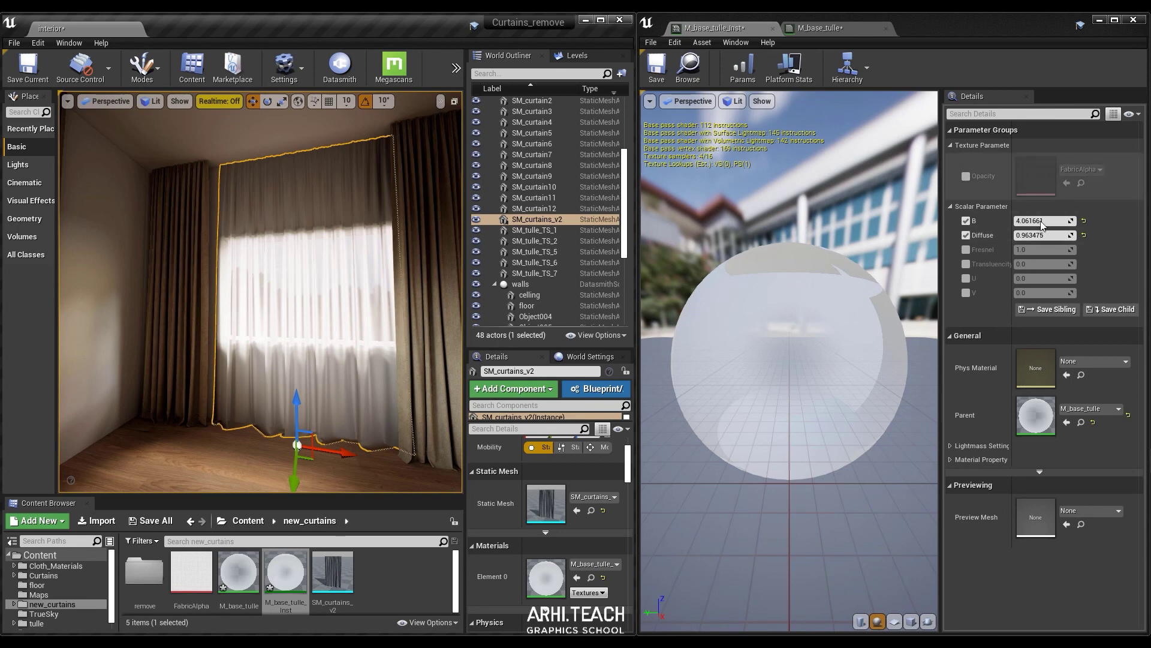
{"action": "mouse_move", "coordinate": [1038, 237]}
{"action": "left_mouse_down"}
{"action": "mouse_move", "coordinate": [1020, 235]}
{"action": "mouse_move", "coordinate": [1039, 235]}
{"action": "left_mouse_up"}
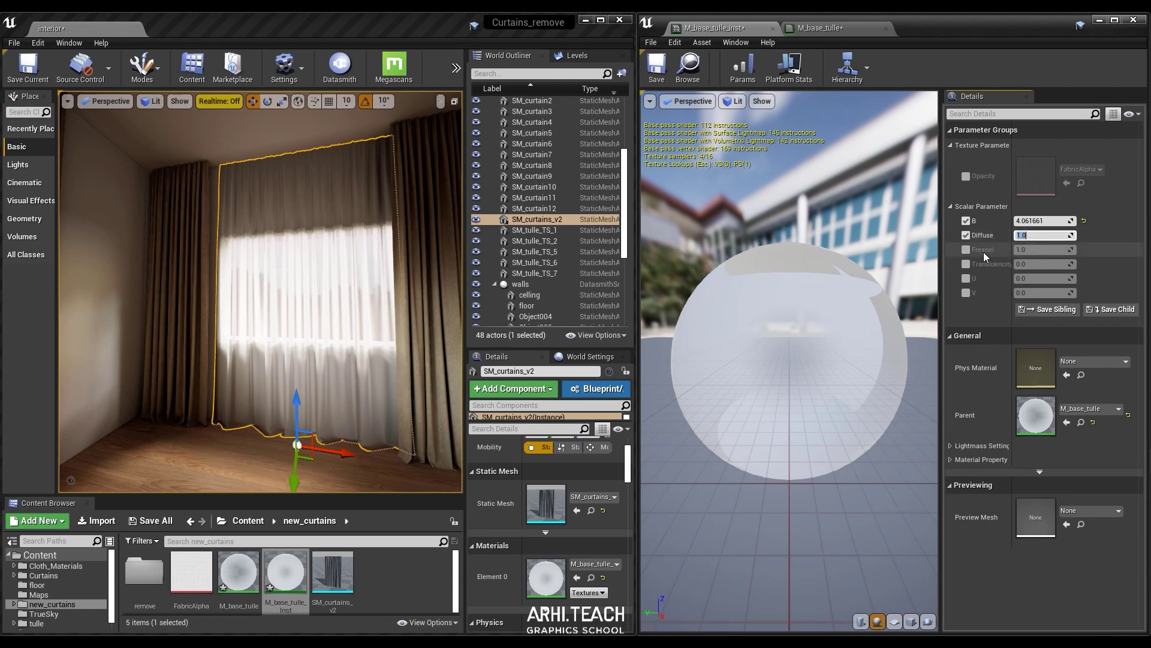
{"action": "left_click", "coordinate": [966, 249]}
{"action": "mouse_move", "coordinate": [1029, 250]}
{"action": "left_mouse_down"}
{"action": "mouse_move", "coordinate": [1043, 251]}
{"action": "mouse_move", "coordinate": [1016, 250]}
{"action": "mouse_move", "coordinate": [1038, 251]}
{"action": "mouse_move", "coordinate": [1038, 264]}
{"action": "mouse_move", "coordinate": [1023, 265]}
{"action": "mouse_move", "coordinate": [1055, 265]}
{"action": "mouse_move", "coordinate": [1032, 264]}
{"action": "left_mouse_up"}
- Enable the U and V tiling overrides and set both to 1.0
{"action": "left_click", "coordinate": [967, 279]}
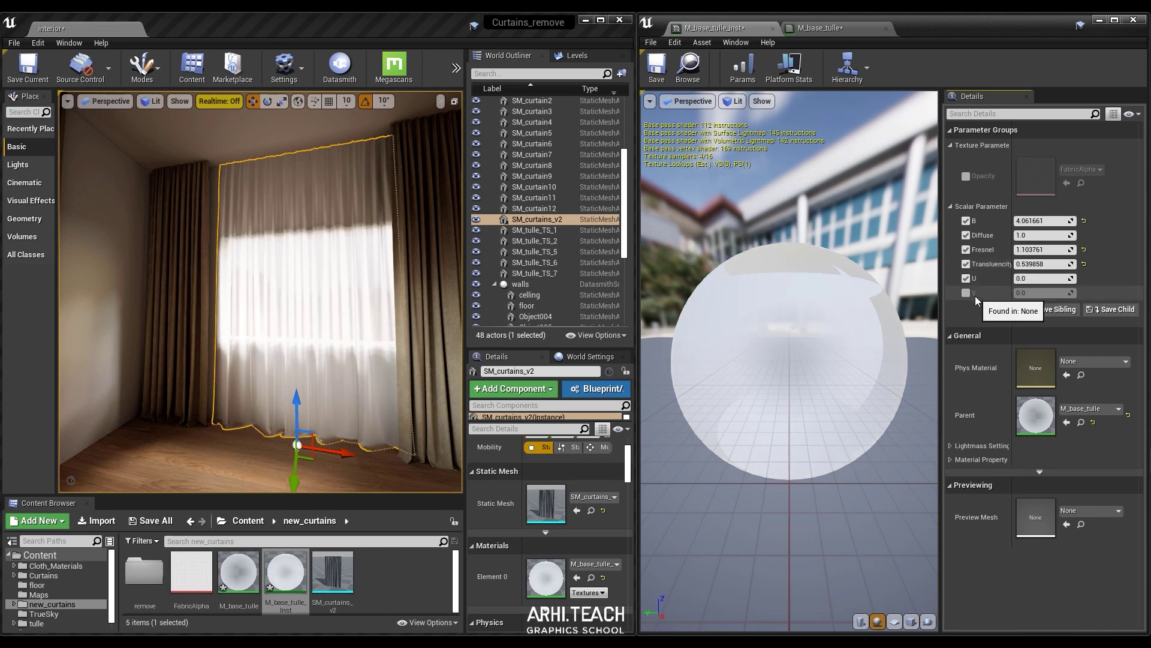
{"action": "left_click", "coordinate": [967, 294]}
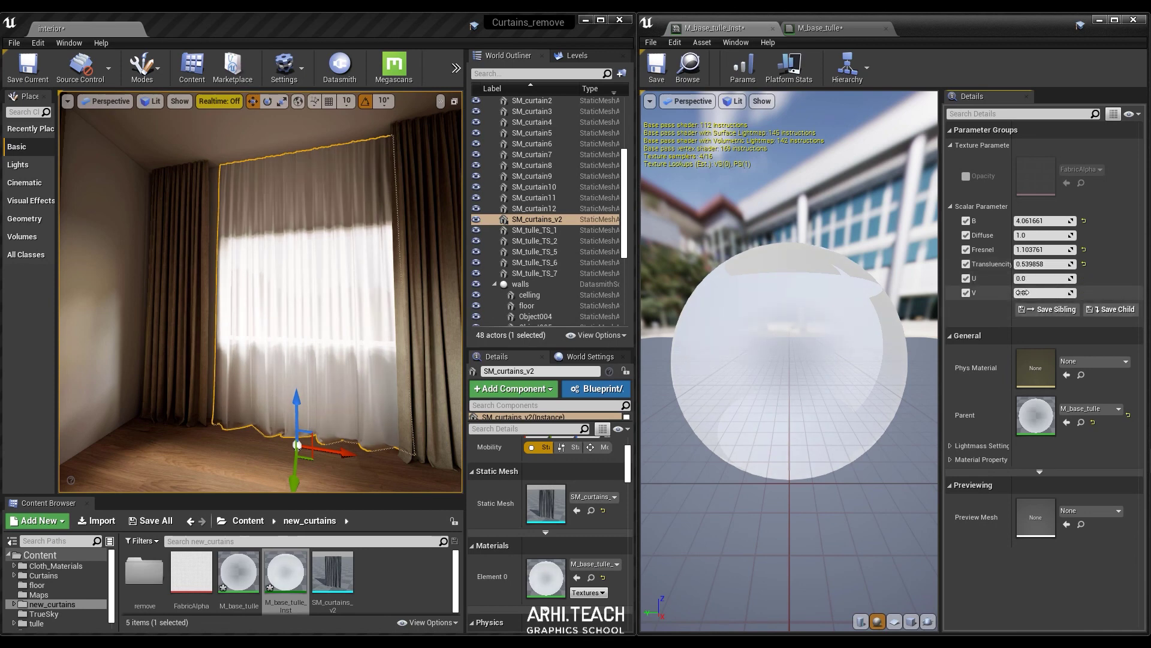
{"action": "right_click_drag", "start_coordinate": [850, 334], "coordinate": [850, 297]}
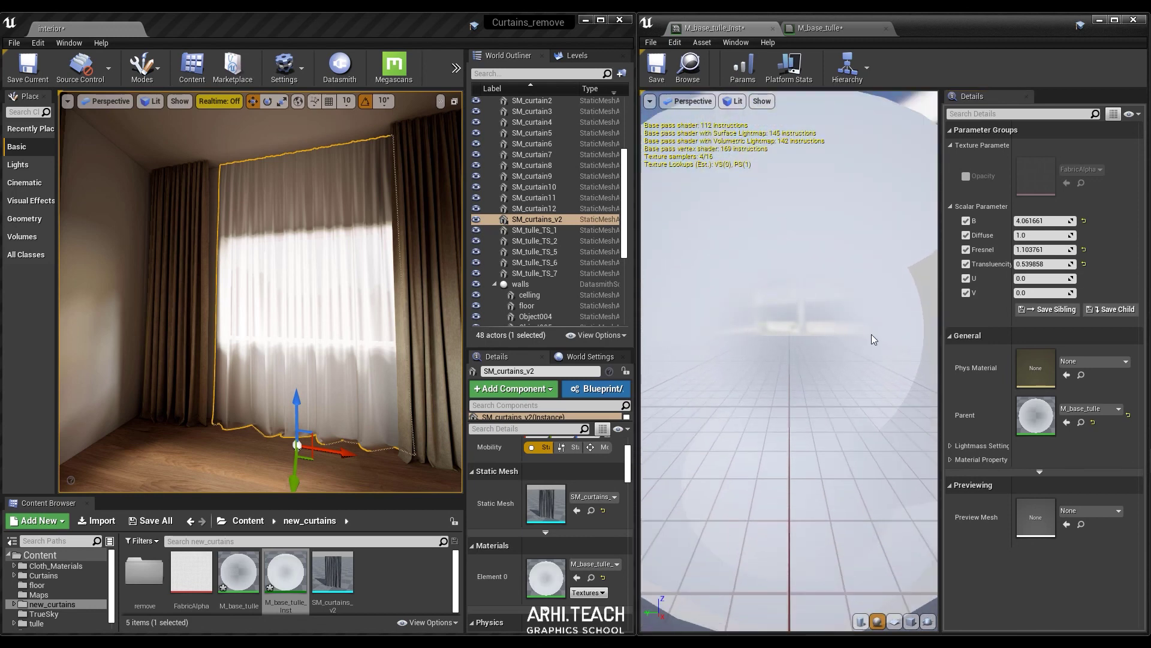
{"action": "left_click", "coordinate": [1031, 294]}
{"action": "type", "text": "1"}
{"action": "key", "text": "Return"}
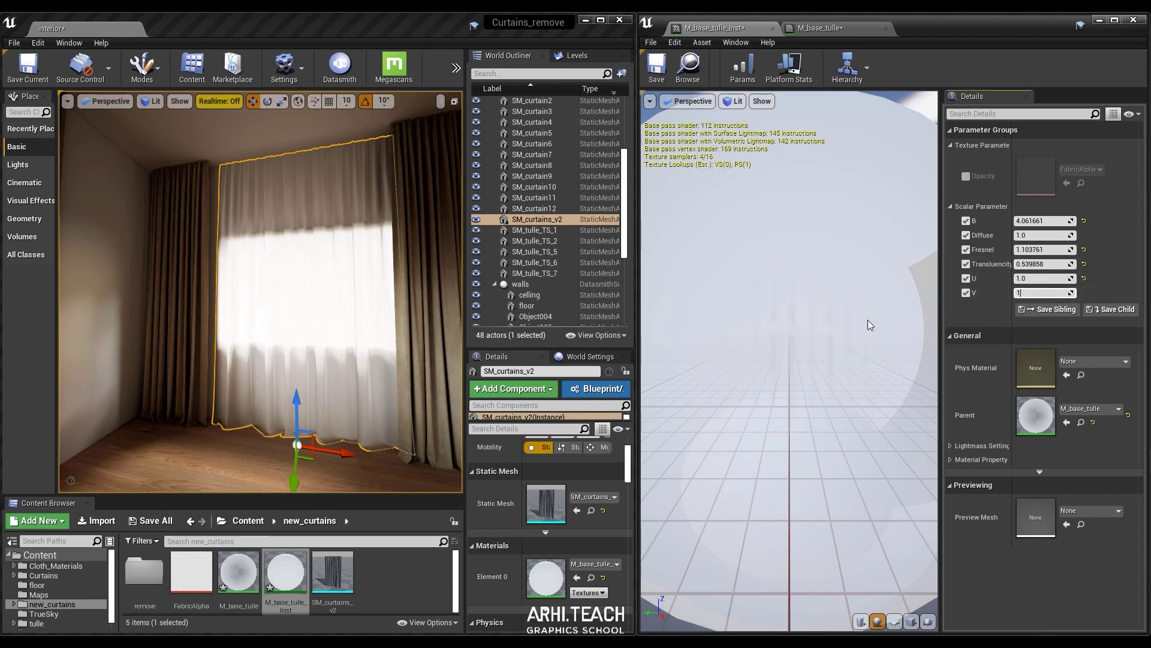
- View the tulle weave up close in the level and adjust both U and V tiling to about 1.20
{"action": "key", "text": "w"}
{"action": "right_click_drag", "start_coordinate": [123, 358], "coordinate": [174, 374]}
{"action": "key", "text": "s"}
{"action": "key", "text": "w"}
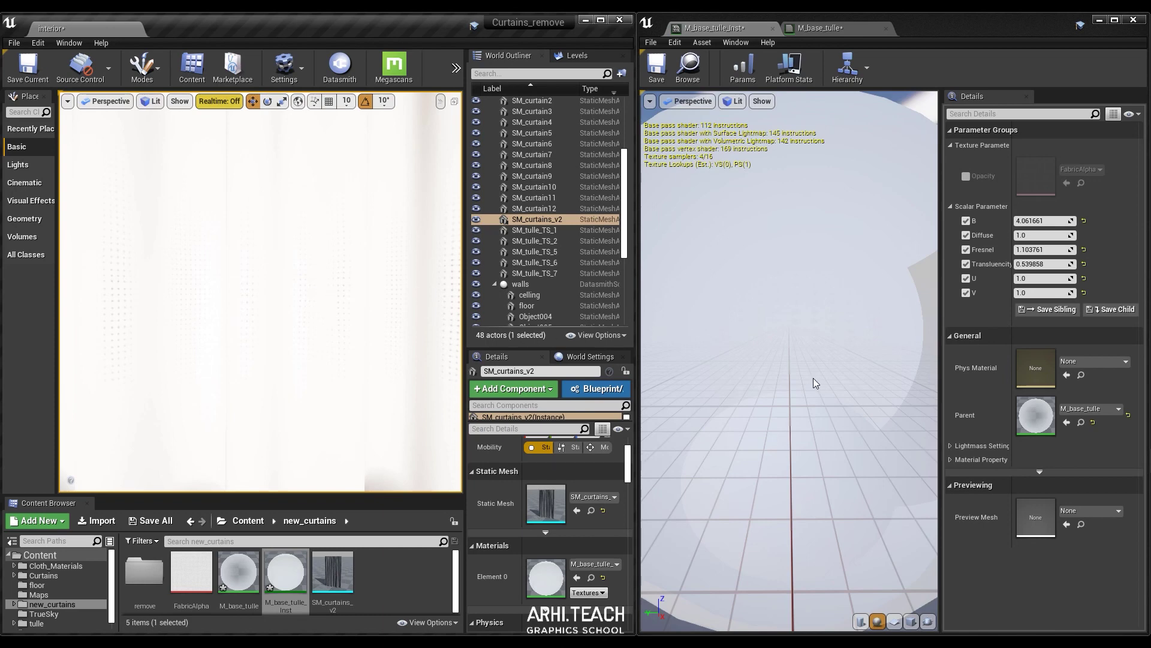
{"action": "mouse_move", "coordinate": [1042, 278]}
{"action": "left_mouse_down"}
{"action": "mouse_move", "coordinate": [1059, 279]}
{"action": "mouse_move", "coordinate": [1026, 293]}
{"action": "left_mouse_up"}
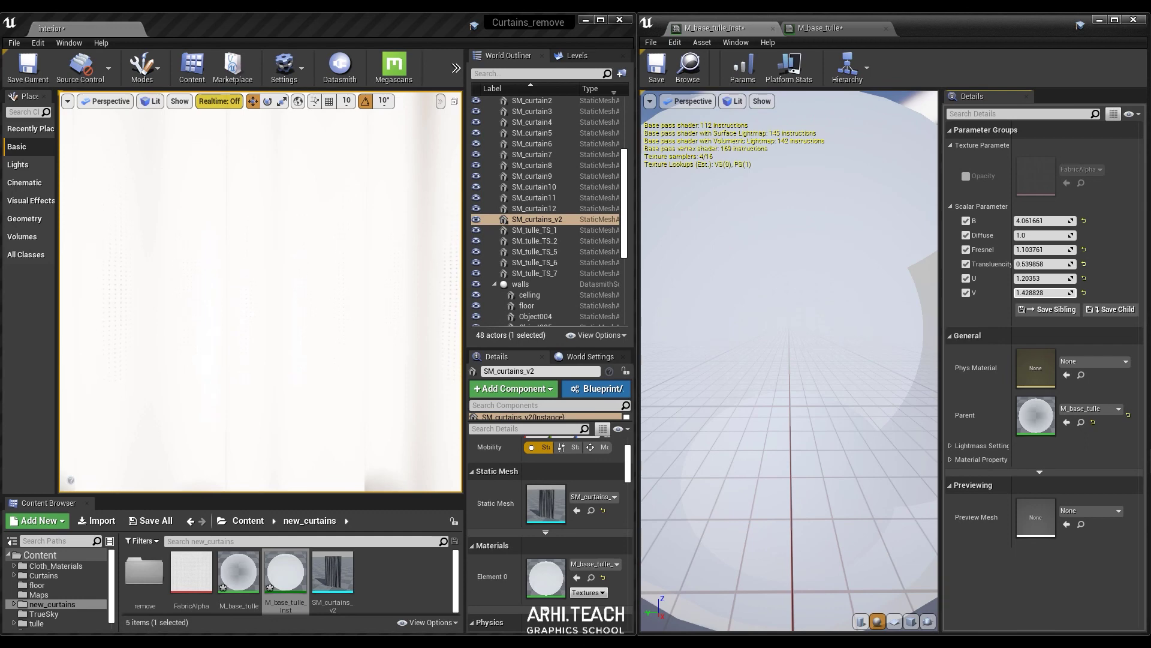
{"action": "left_click_drag", "start_coordinate": [1040, 292], "coordinate": [1045, 282]}
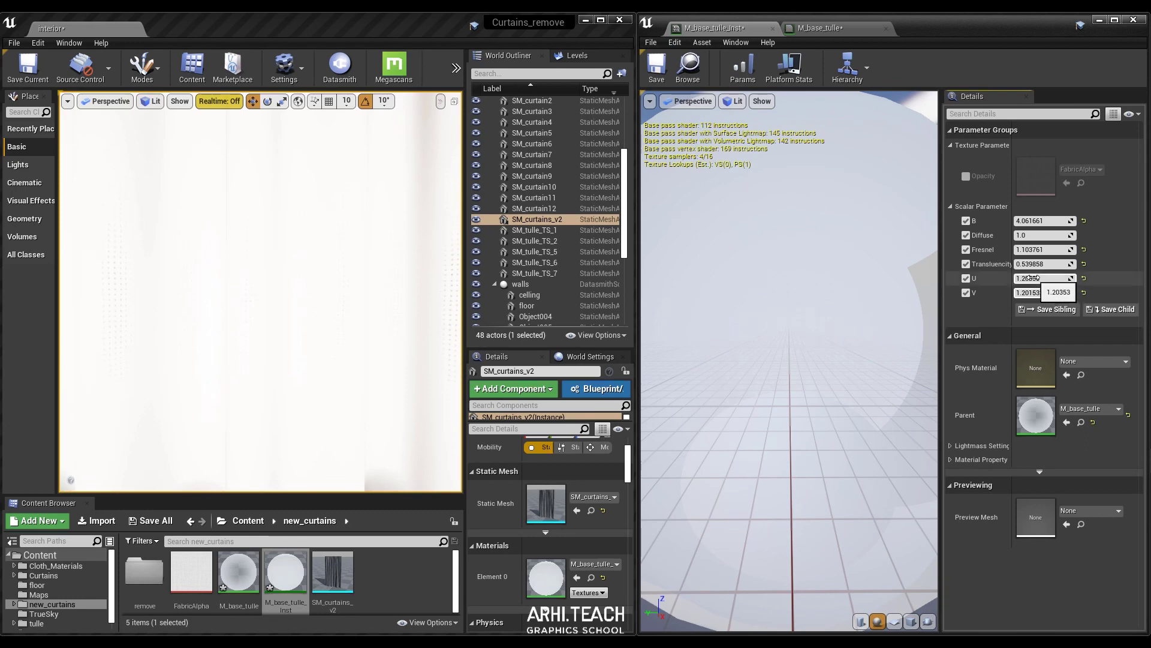
- Set the instance's U tiling to 1.0 and V tiling to 0.5
{"action": "mouse_move", "coordinate": [364, 362]}
{"action": "left_mouse_down"}
{"action": "mouse_move", "coordinate": [364, 420]}
{"action": "mouse_move", "coordinate": [380, 363]}
{"action": "left_mouse_up"}
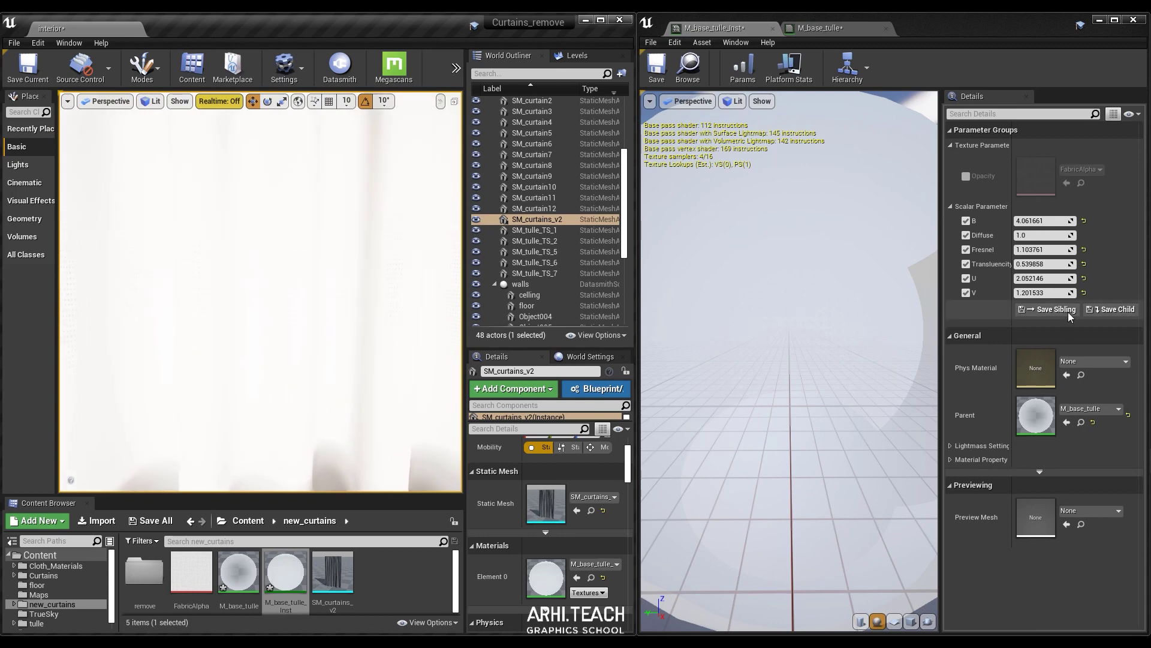
{"action": "left_click", "coordinate": [1032, 279]}
{"action": "type", "text": "1"}
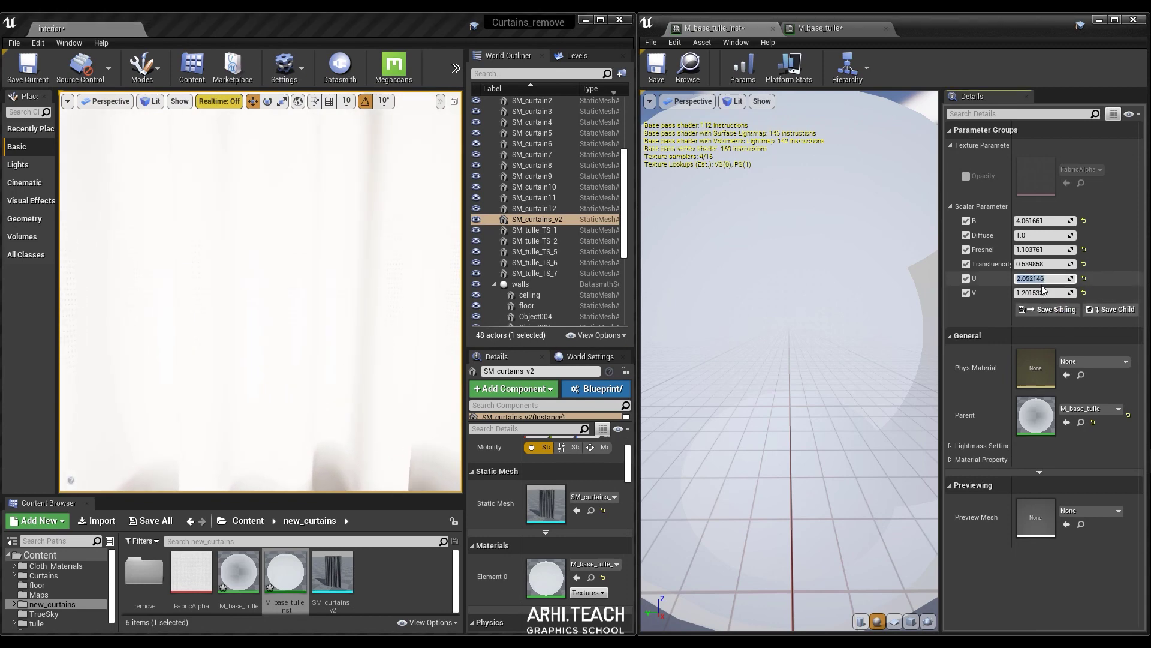
{"action": "left_click", "coordinate": [1041, 293]}
{"action": "type", "text": "0.5"}
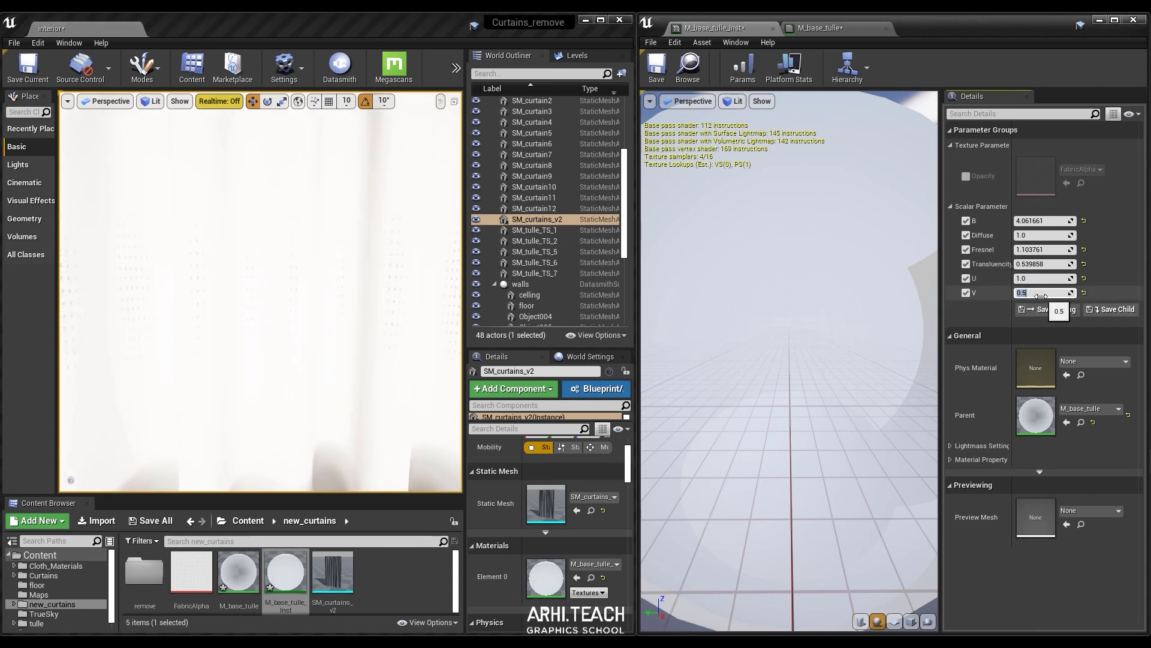
- Examine the window tulle from farther back in the room, together with the side curtains
{"action": "left_click", "coordinate": [321, 355]}
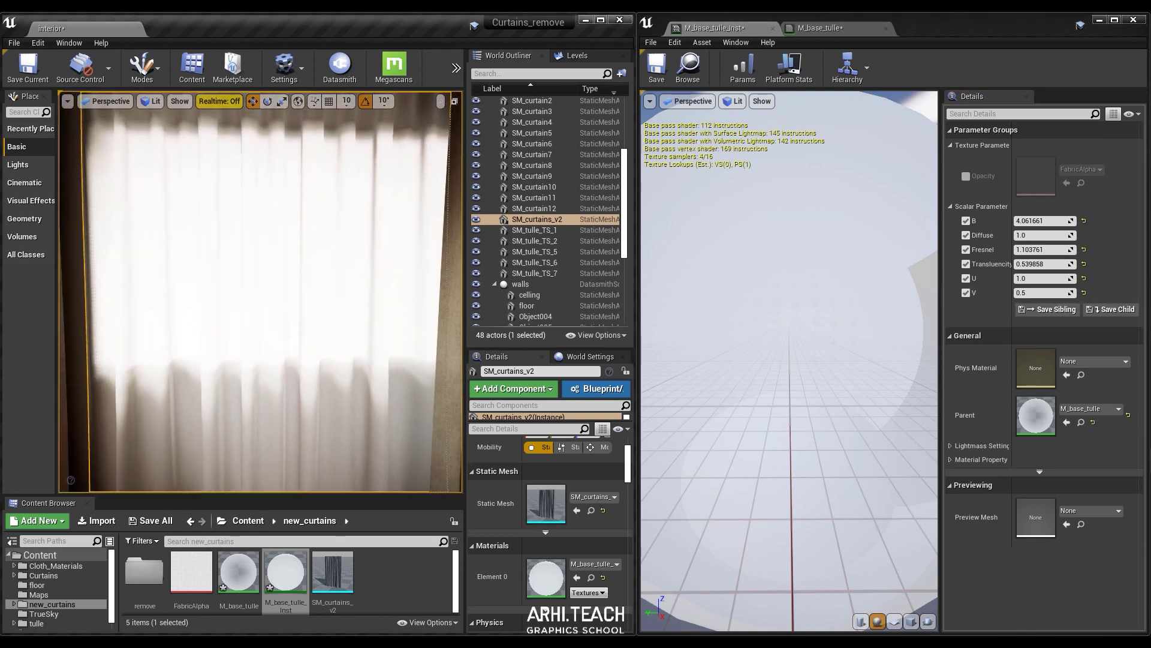
{"action": "key", "text": "s"}
{"action": "right_click_drag", "start_coordinate": [260, 292], "coordinate": [261, 252]}
{"action": "key", "text": "s"}
{"action": "right_click_drag", "start_coordinate": [325, 354], "coordinate": [382, 391]}
{"action": "left_click", "coordinate": [371, 383]}
{"action": "key", "text": "w"}
{"action": "key", "text": "s"}
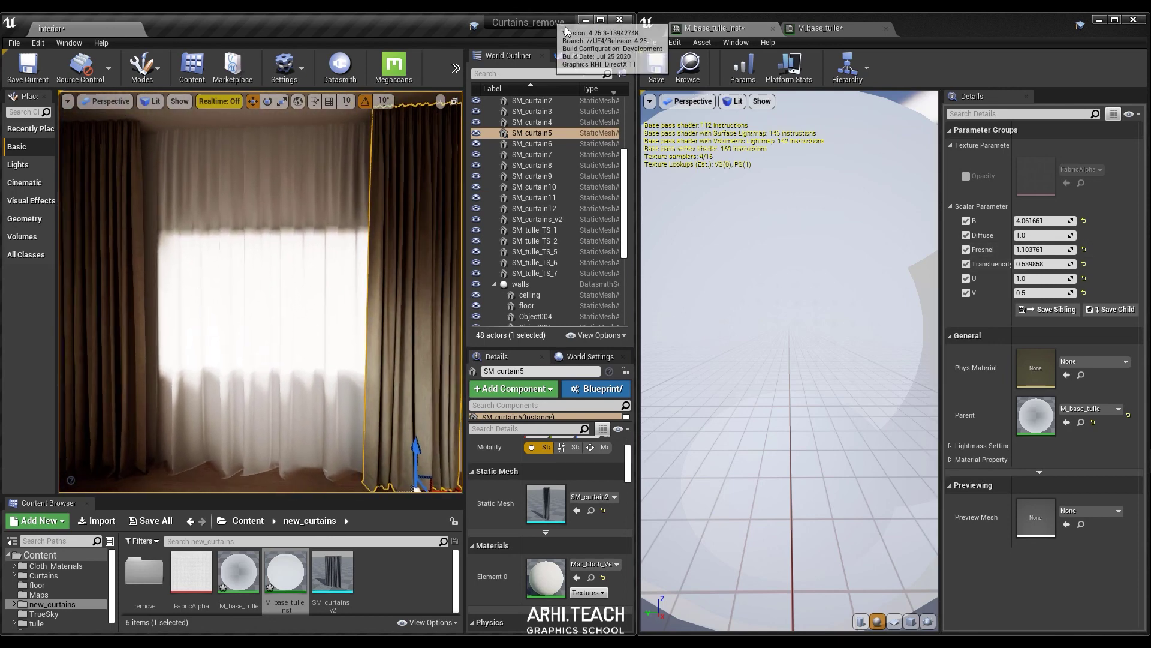
- Maximize the level editor and place the material instance window so both its parameters and the window tulle stay in view
{"action": "left_click", "coordinate": [601, 21]}
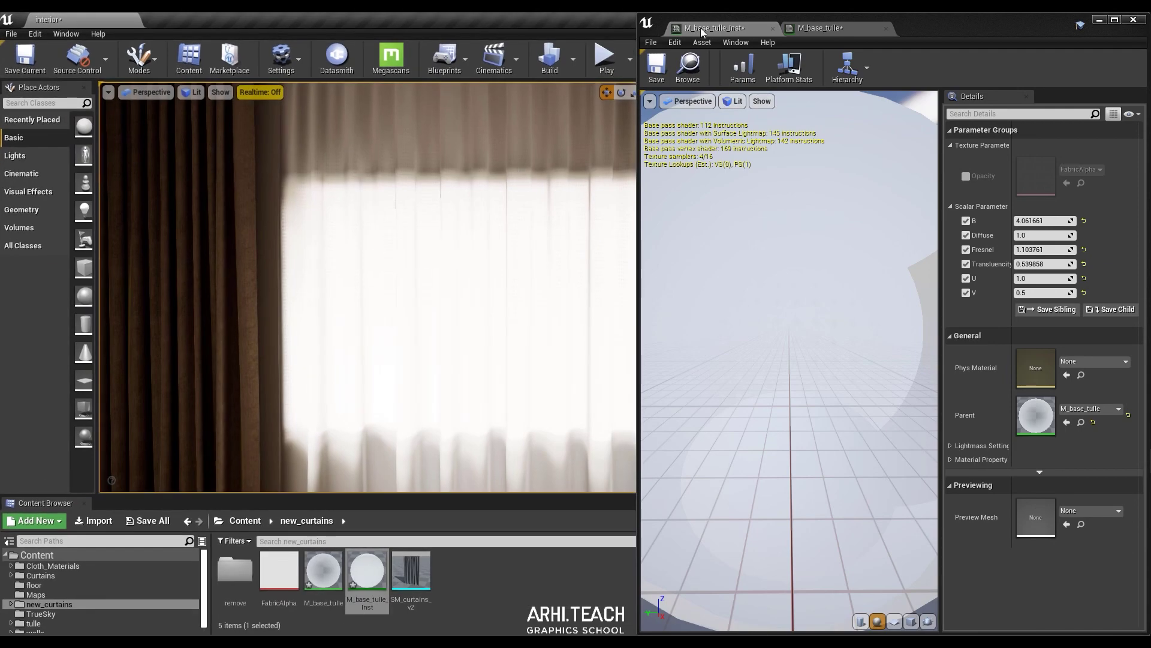
{"action": "left_click_drag", "start_coordinate": [1001, 22], "coordinate": [98, 74]}
{"action": "right_click_drag", "start_coordinate": [459, 237], "coordinate": [282, 271]}
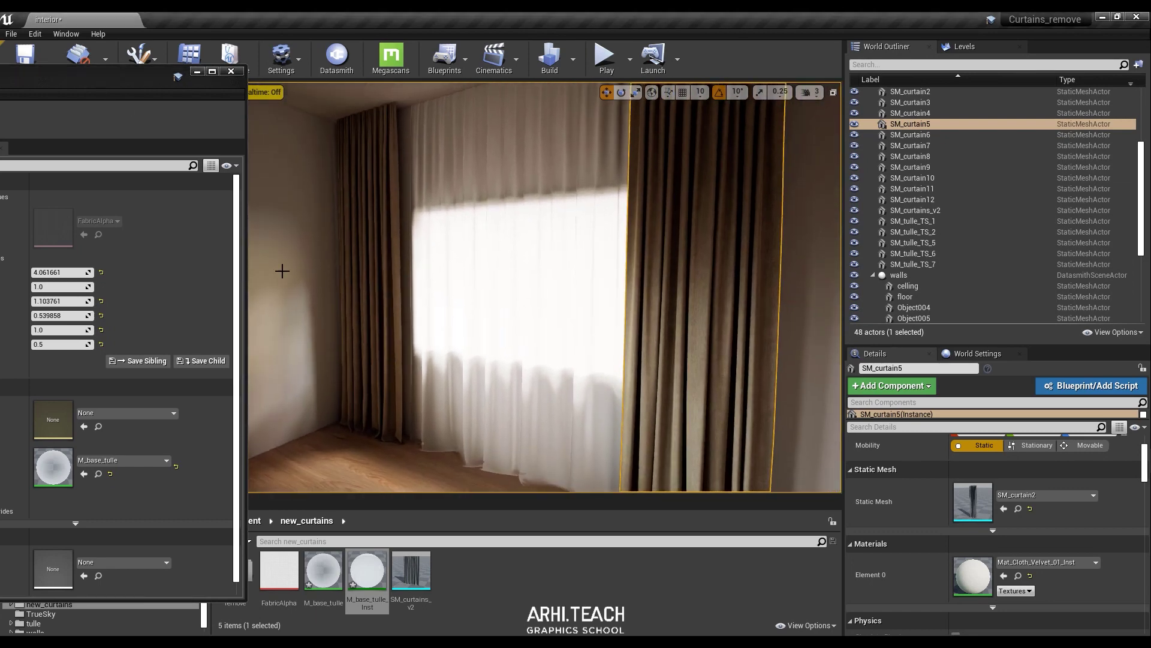
{"action": "left_click_drag", "start_coordinate": [130, 73], "coordinate": [241, 54]}
- Undo the trial change to B and set the instance's B parameter to 1.0
{"action": "mouse_move", "coordinate": [180, 252]}
{"action": "left_mouse_down"}
{"action": "mouse_move", "coordinate": [222, 252]}
{"action": "mouse_move", "coordinate": [169, 252]}
{"action": "left_mouse_up"}
{"action": "key", "text": "ctrl+z"}
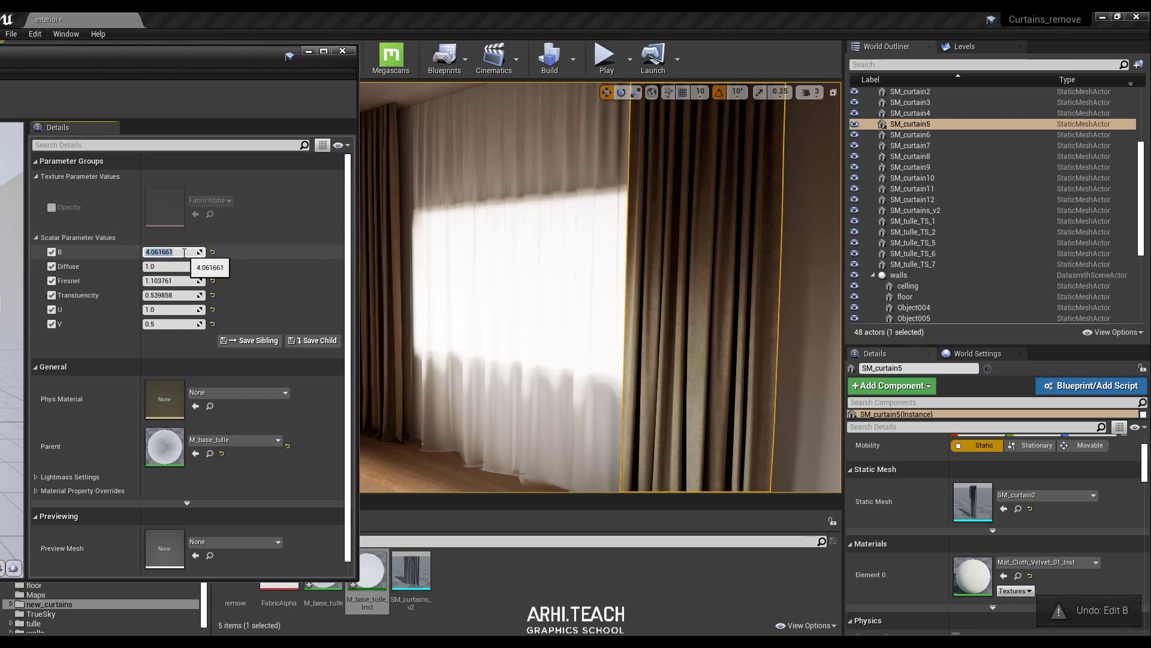
{"action": "left_click", "coordinate": [180, 252]}
{"action": "type", "text": "1"}
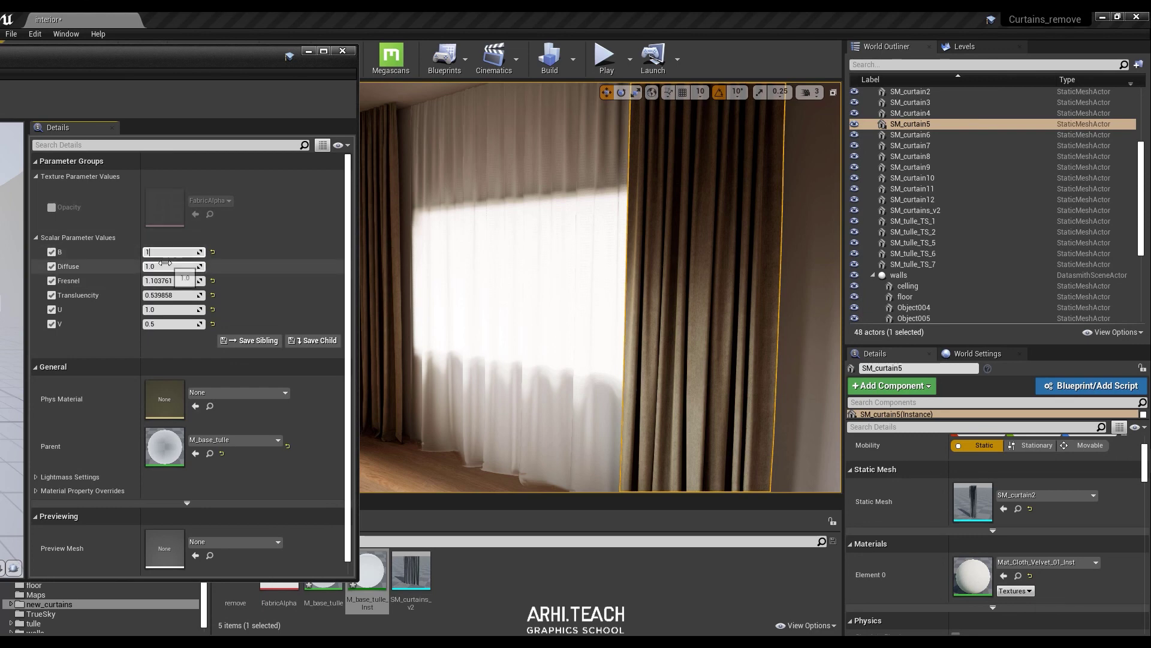
{"action": "left_click", "coordinate": [163, 266]}
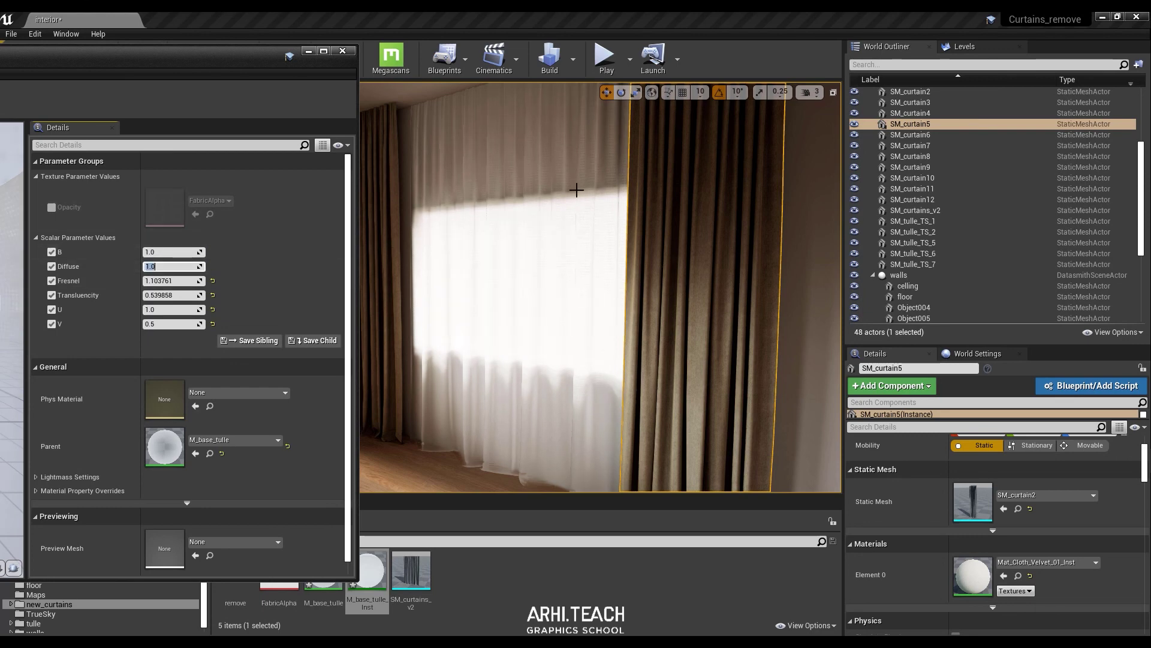
- Lower the instance's Diffuse to about 0.55 and Fresnel to about 0.72 with the window tulle in view
{"action": "right_click_drag", "start_coordinate": [542, 190], "coordinate": [569, 174]}
{"action": "mouse_move", "coordinate": [440, 226]}
{"action": "right_mouse_down"}
{"action": "mouse_move", "coordinate": [440, 237]}
{"action": "mouse_move", "coordinate": [438, 216]}
{"action": "mouse_move", "coordinate": [440, 226]}
{"action": "right_mouse_up"}
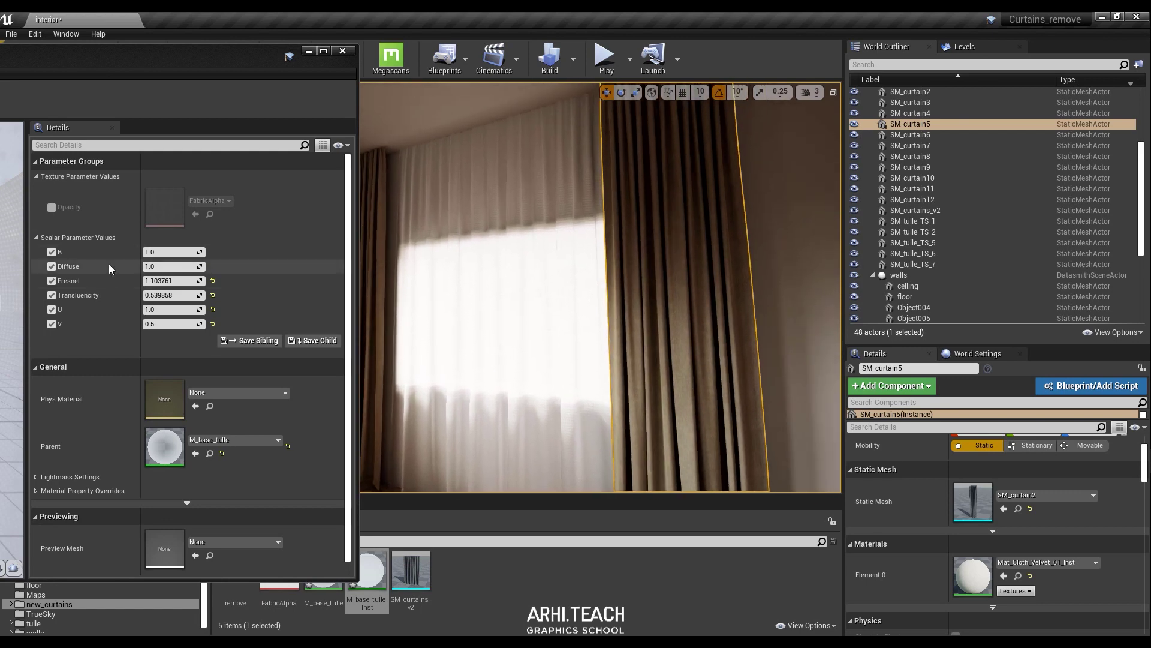
{"action": "mouse_move", "coordinate": [166, 266]}
{"action": "left_mouse_down"}
{"action": "mouse_move", "coordinate": [142, 266]}
{"action": "mouse_move", "coordinate": [188, 280]}
{"action": "mouse_move", "coordinate": [139, 281]}
{"action": "left_mouse_up"}
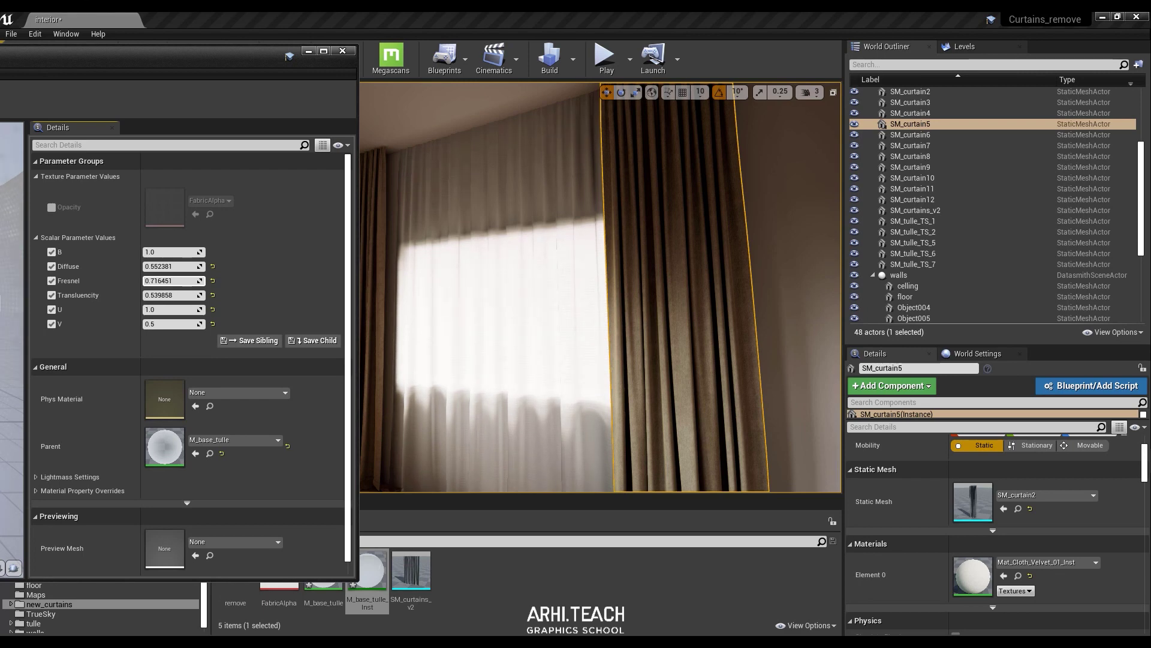
- Compare the tulle with the Translucency override off and on, and lower Translucency to about 0.35
{"action": "left_click", "coordinate": [51, 295]}
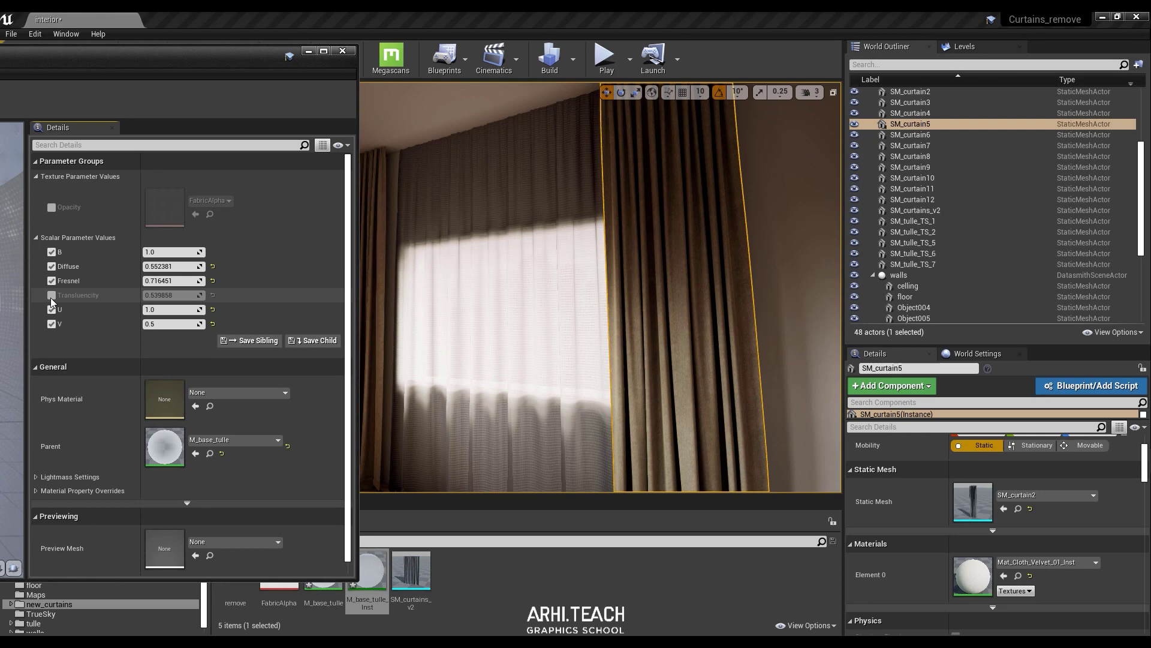
{"action": "left_click", "coordinate": [52, 295]}
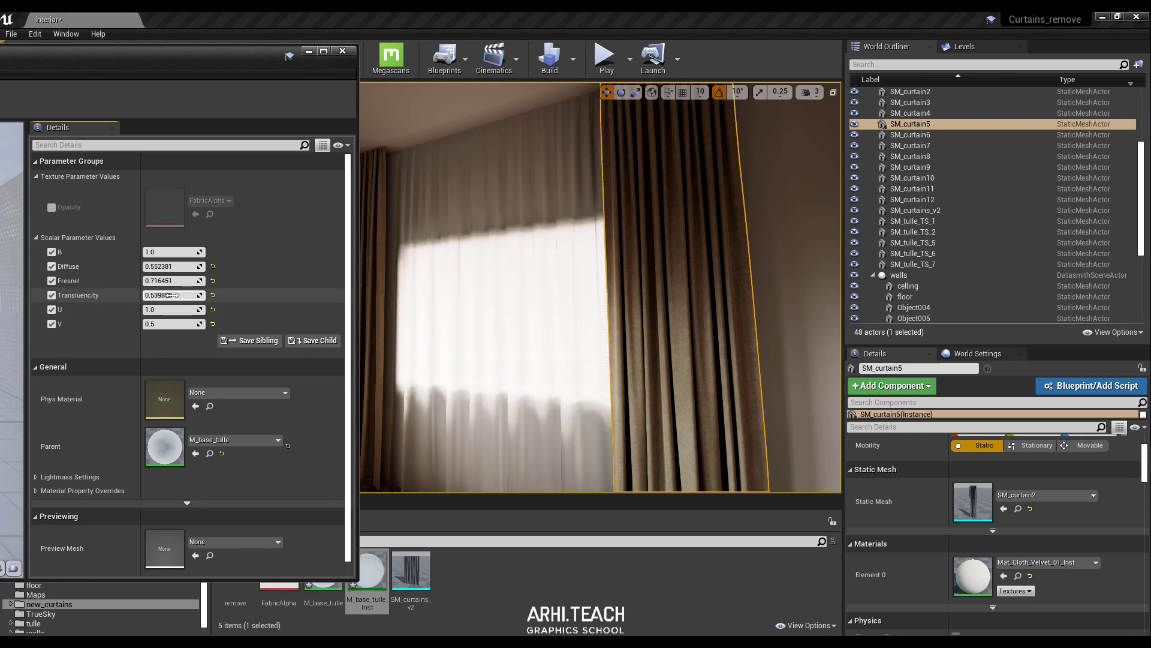
{"action": "left_click_drag", "start_coordinate": [167, 295], "coordinate": [165, 295]}
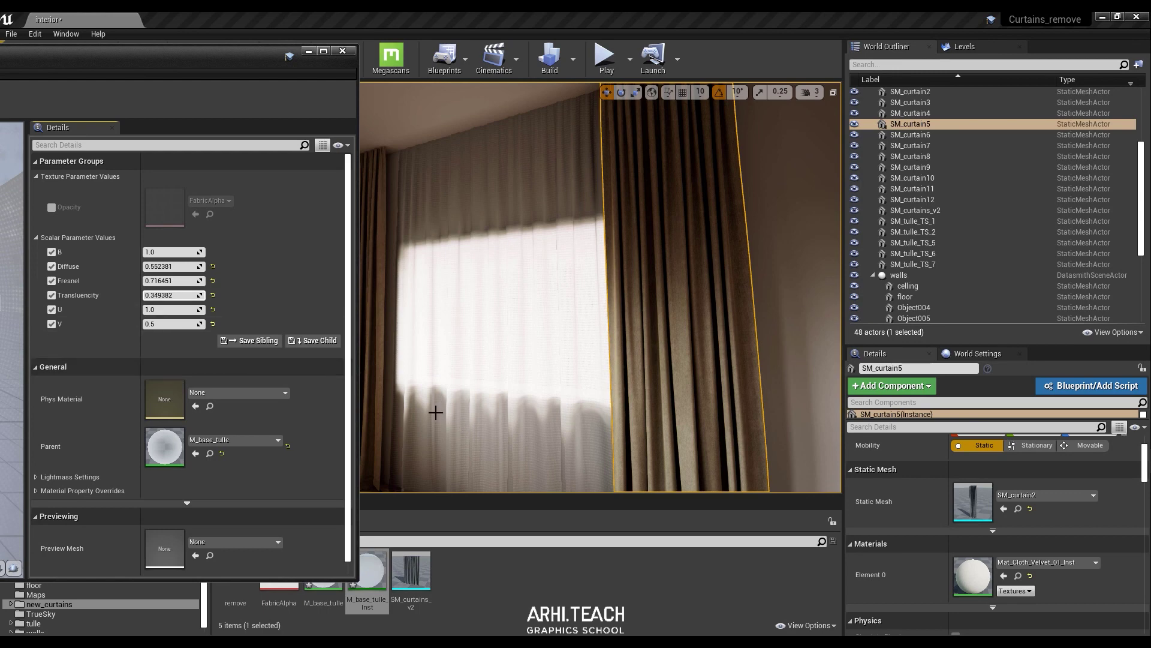
- Set V tiling to 1.5 and U tiling to 2.0, and check the tulle in the level
{"action": "left_click", "coordinate": [150, 324]}
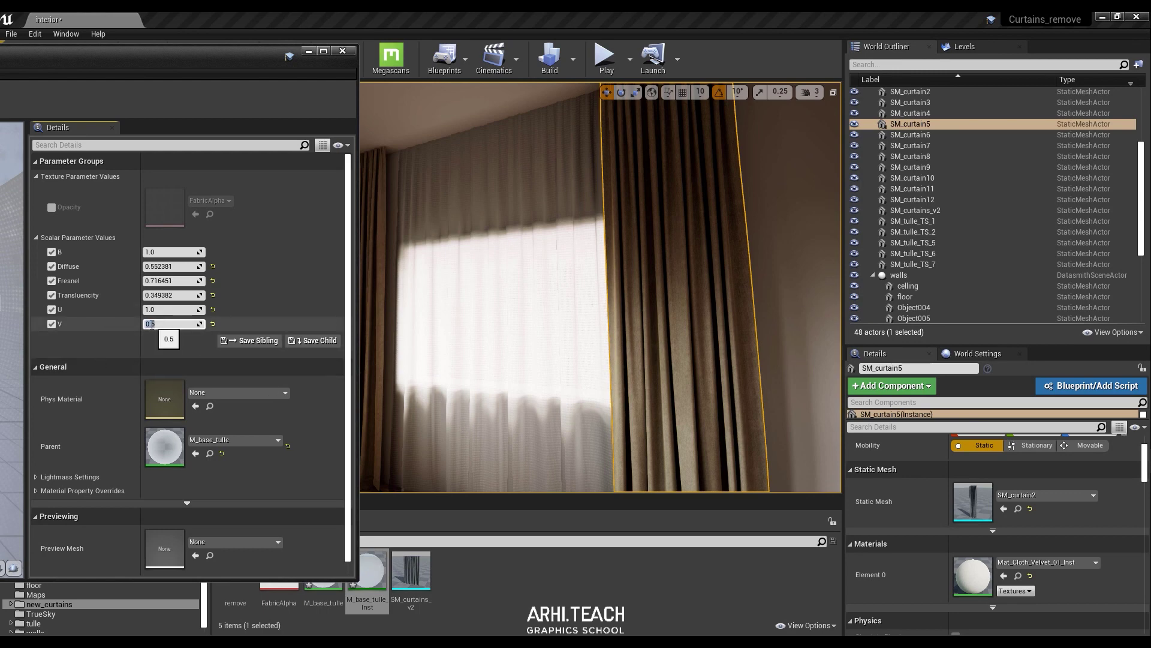
{"action": "type", "text": "1.5"}
{"action": "left_click", "coordinate": [151, 310]}
{"action": "type", "text": "2"}
{"action": "left_click", "coordinate": [167, 323]}
{"action": "mouse_move", "coordinate": [460, 341]}
{"action": "right_mouse_down"}
{"action": "mouse_move", "coordinate": [540, 408]}
{"action": "mouse_move", "coordinate": [491, 371]}
{"action": "mouse_move", "coordinate": [402, 365]}
{"action": "mouse_move", "coordinate": [384, 330]}
{"action": "mouse_move", "coordinate": [444, 309]}
{"action": "mouse_move", "coordinate": [408, 306]}
{"action": "mouse_move", "coordinate": [479, 339]}
{"action": "right_mouse_up"}
{"action": "key", "text": "w"}
{"action": "key", "text": "w"}
{"action": "key", "text": "s"}
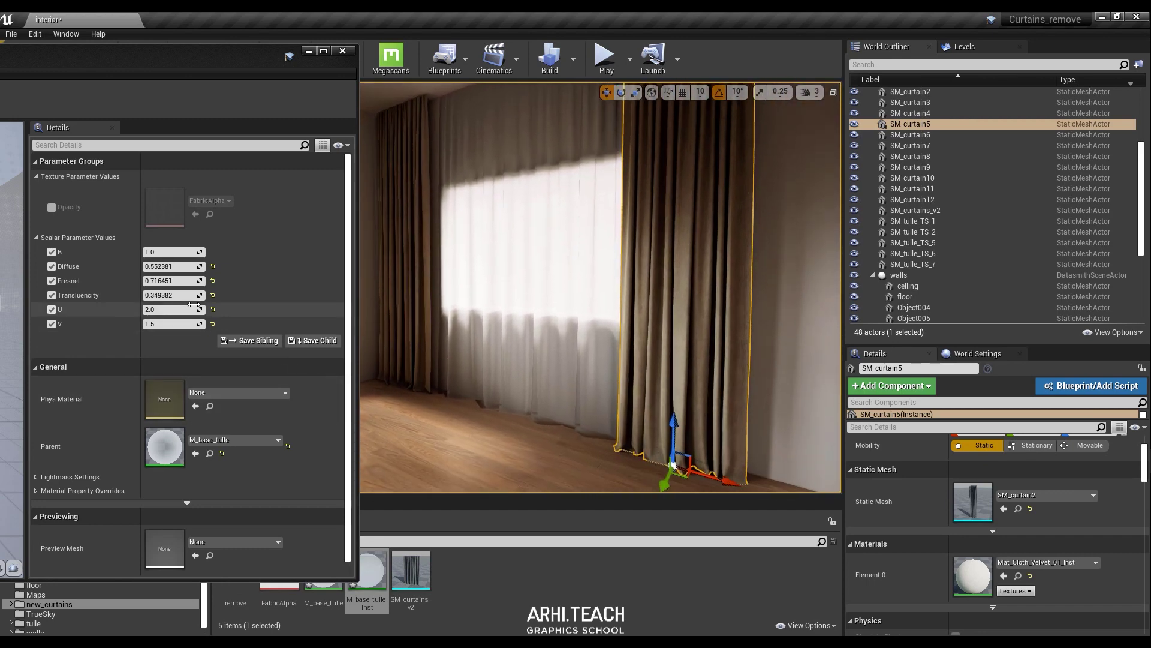
- Raise Translucency to about 0.94 and close the material editors, applying the changes to the original M_base_tulle material
{"action": "left_click_drag", "start_coordinate": [166, 295], "coordinate": [178, 295]}
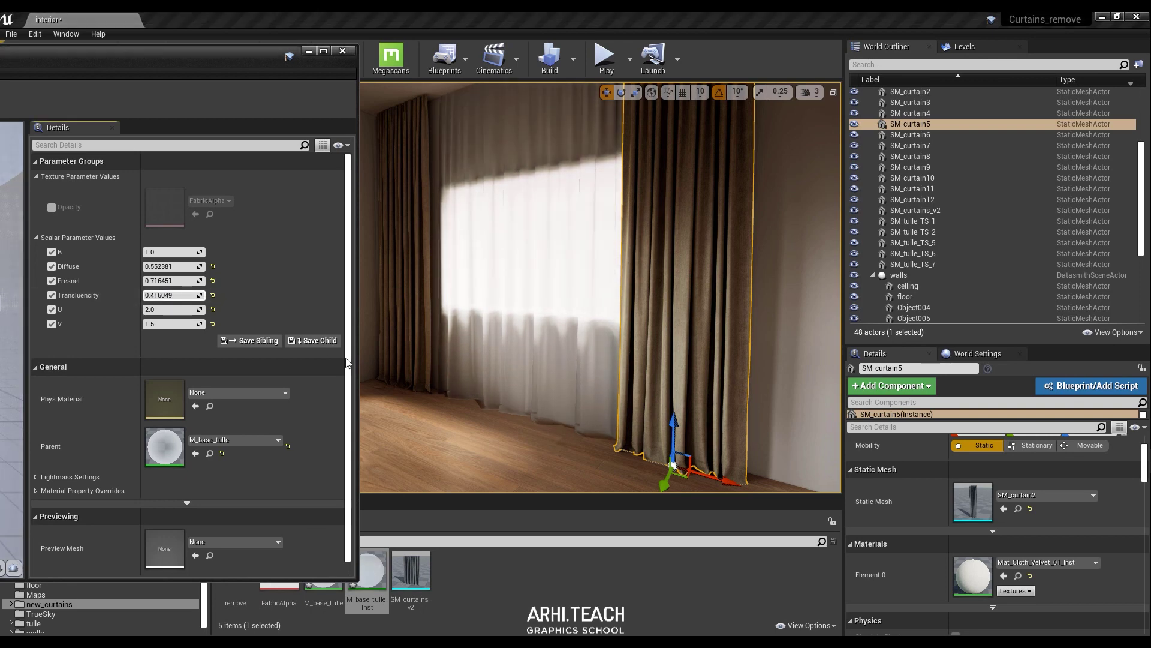
{"action": "mouse_move", "coordinate": [174, 295]}
{"action": "left_mouse_down"}
{"action": "mouse_move", "coordinate": [213, 294]}
{"action": "mouse_move", "coordinate": [189, 295]}
{"action": "left_mouse_up"}
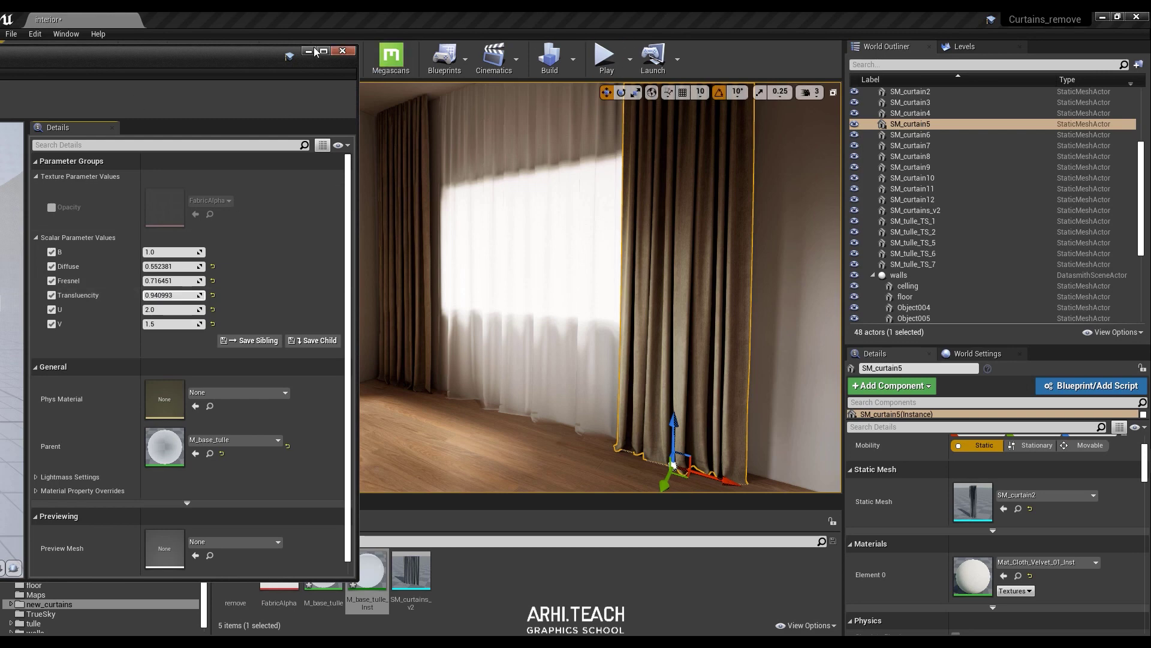
{"action": "left_click", "coordinate": [343, 53]}
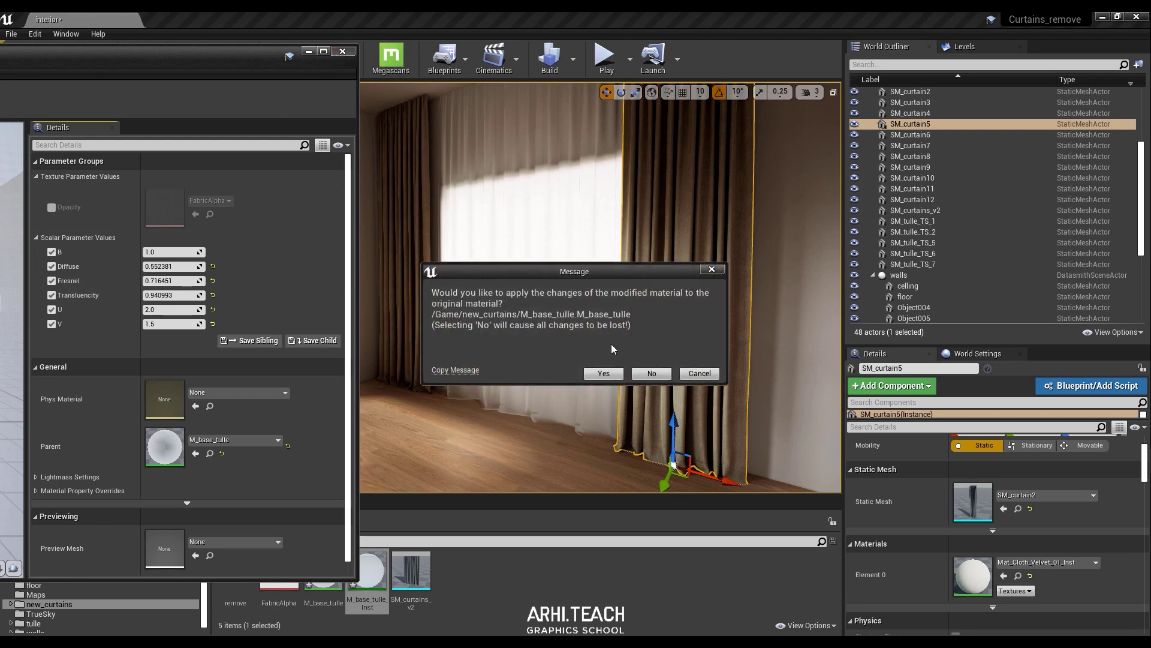
{"action": "left_click", "coordinate": [610, 369]}
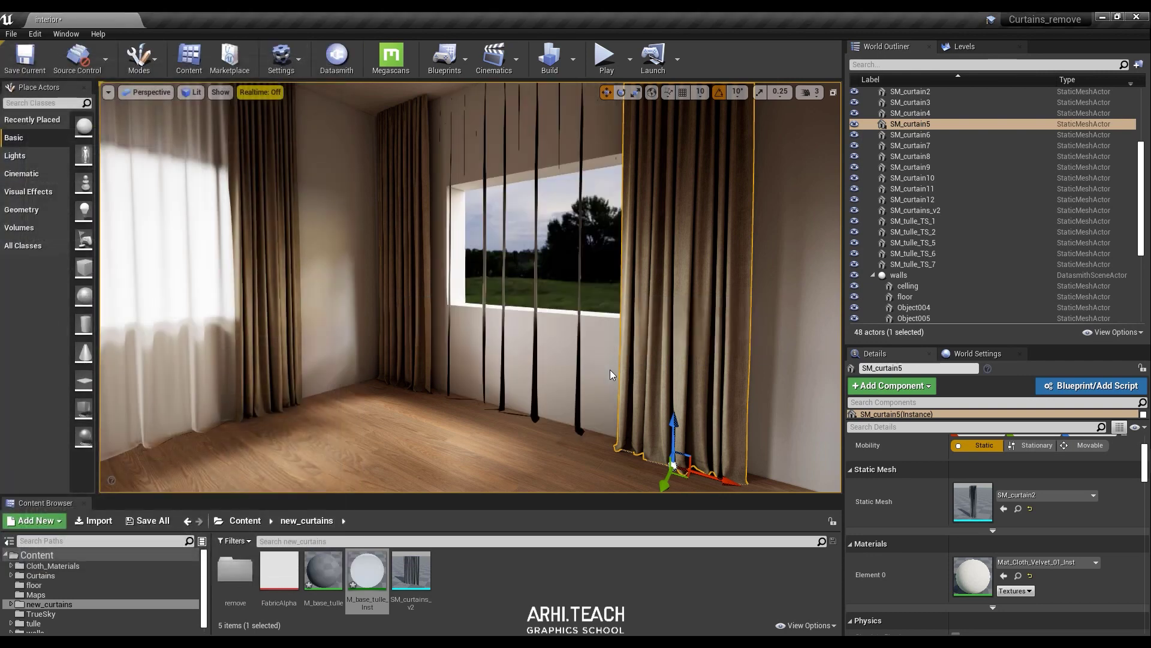
- Inspect the finished tulle on both windows, close up on the weave and from across the room
{"action": "right_click_drag", "start_coordinate": [539, 347], "coordinate": [542, 337]}
{"action": "right_click_drag", "start_coordinate": [607, 362], "coordinate": [539, 349]}
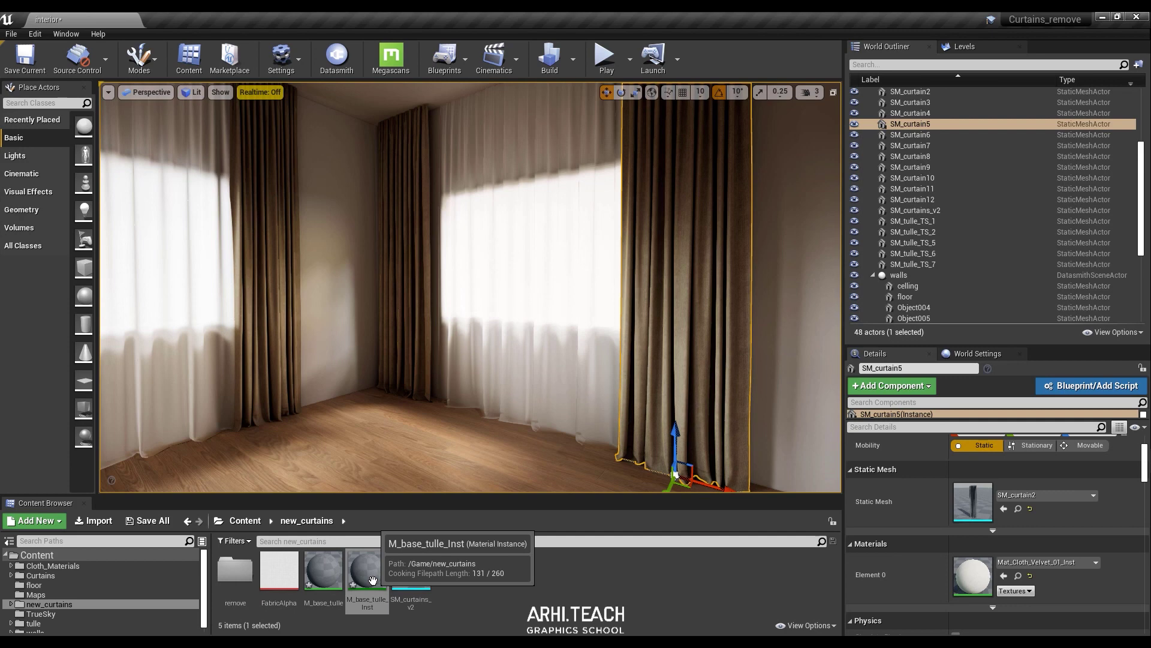
{"action": "right_click_drag", "start_coordinate": [576, 348], "coordinate": [726, 357]}
{"action": "key", "text": "w"}
{"action": "key", "text": "w"}
{"action": "key", "text": "s"}
{"action": "left_click_drag", "start_coordinate": [633, 297], "coordinate": [644, 285]}
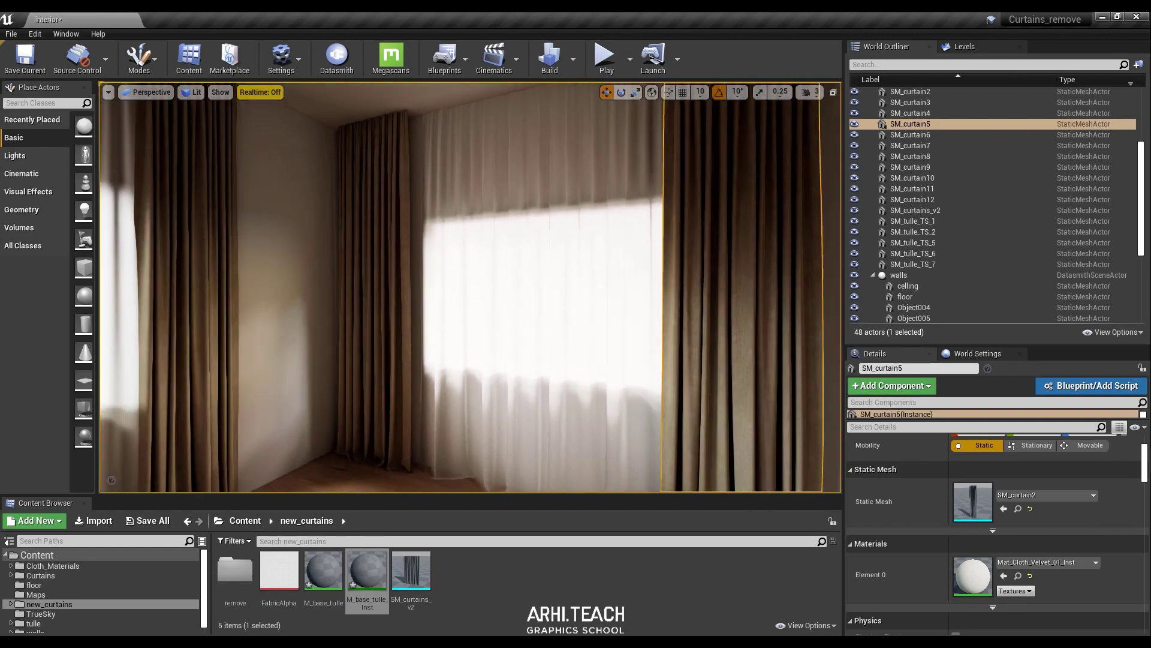
{"action": "right_click_drag", "start_coordinate": [470, 287], "coordinate": [472, 312]}
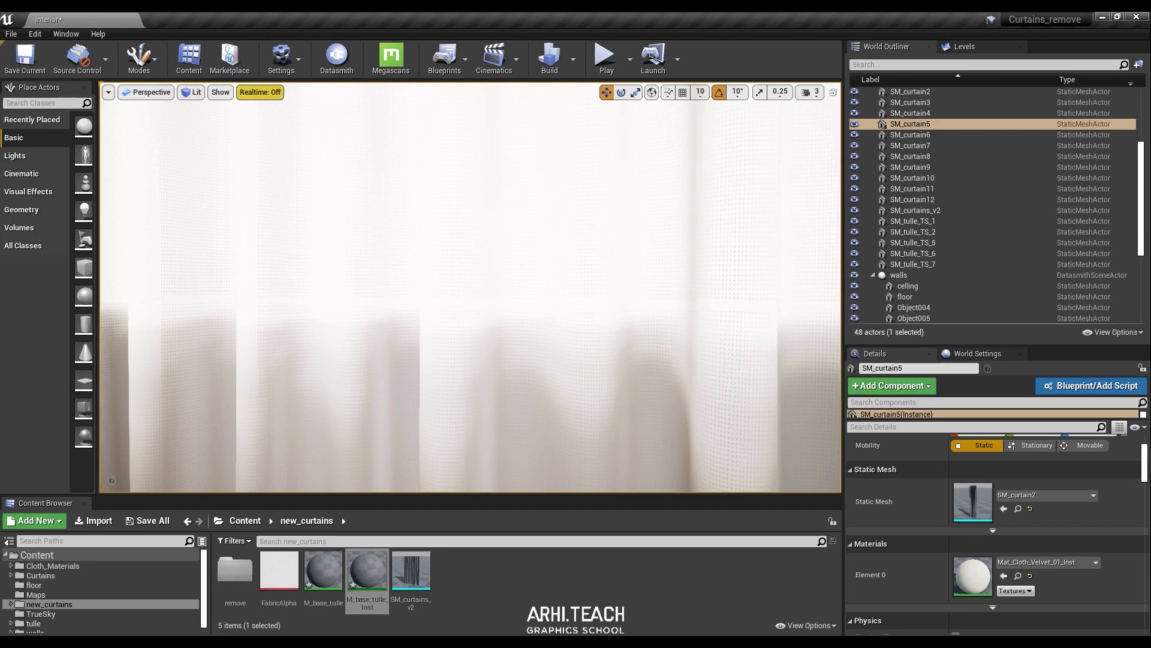
{"action": "key", "text": "s"}
{"action": "mouse_move", "coordinate": [578, 338]}
{"action": "right_mouse_down"}
{"action": "mouse_move", "coordinate": [515, 339]}
{"action": "mouse_move", "coordinate": [570, 312]}
{"action": "mouse_move", "coordinate": [612, 312]}
{"action": "mouse_move", "coordinate": [516, 312]}
{"action": "mouse_move", "coordinate": [660, 312]}
{"action": "mouse_move", "coordinate": [578, 338]}
{"action": "right_mouse_up"}
{"action": "key", "text": "s"}
{"action": "key", "text": "w"}
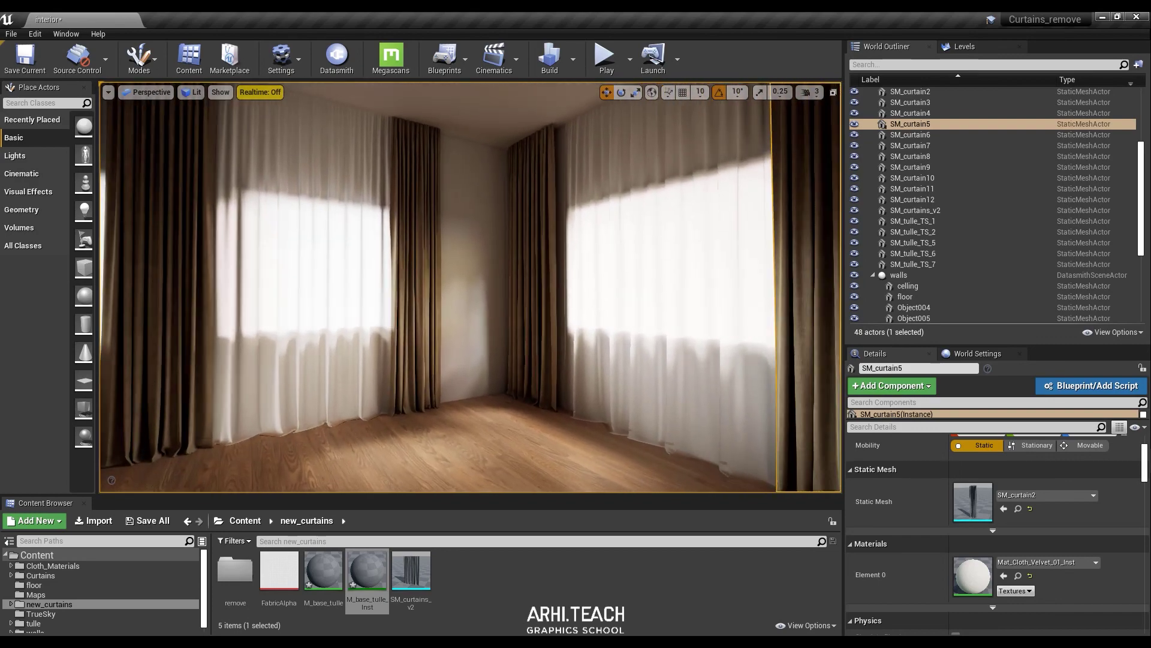